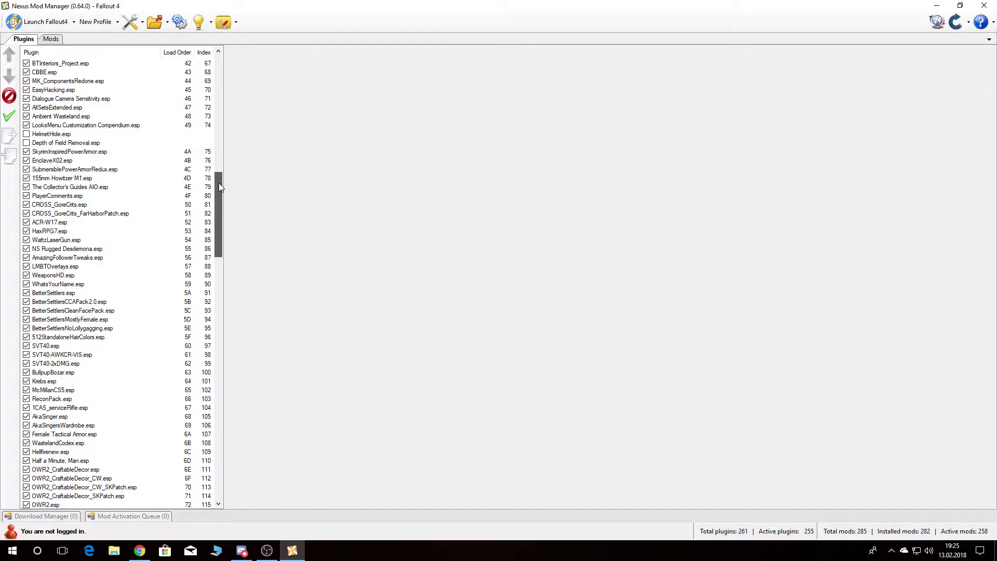
Look through the plugin load order to its last entries and check the recording status in OBS.
{"action": "left_click_drag", "start_coordinate": [219, 187], "coordinate": [229, 440]}
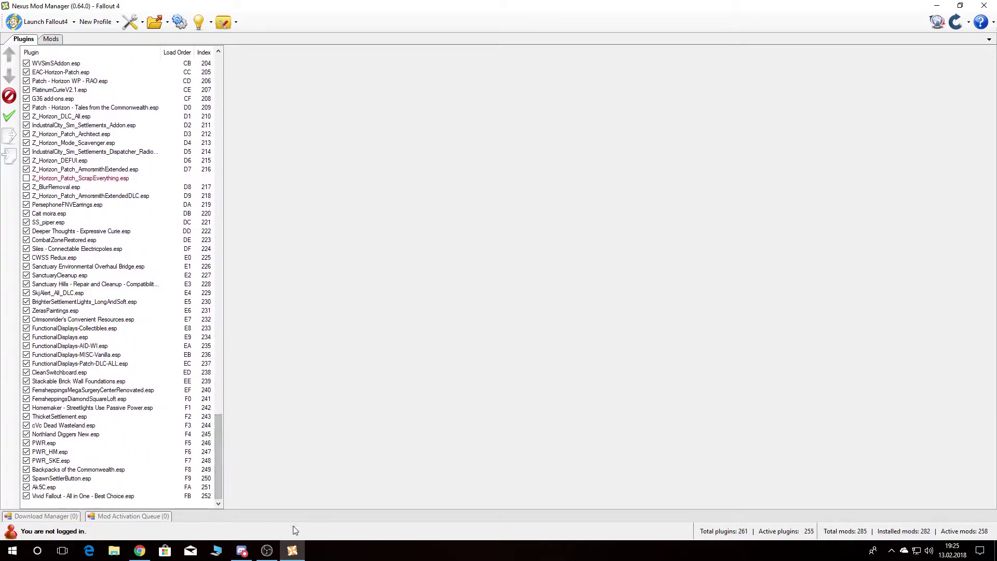
{"action": "left_click", "coordinate": [268, 552]}
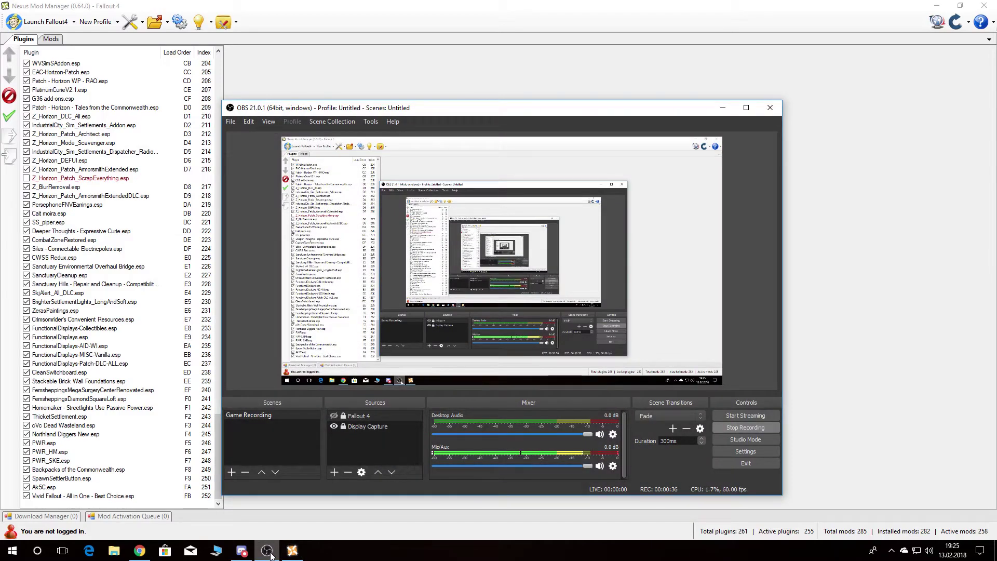
{"action": "left_click", "coordinate": [268, 553]}
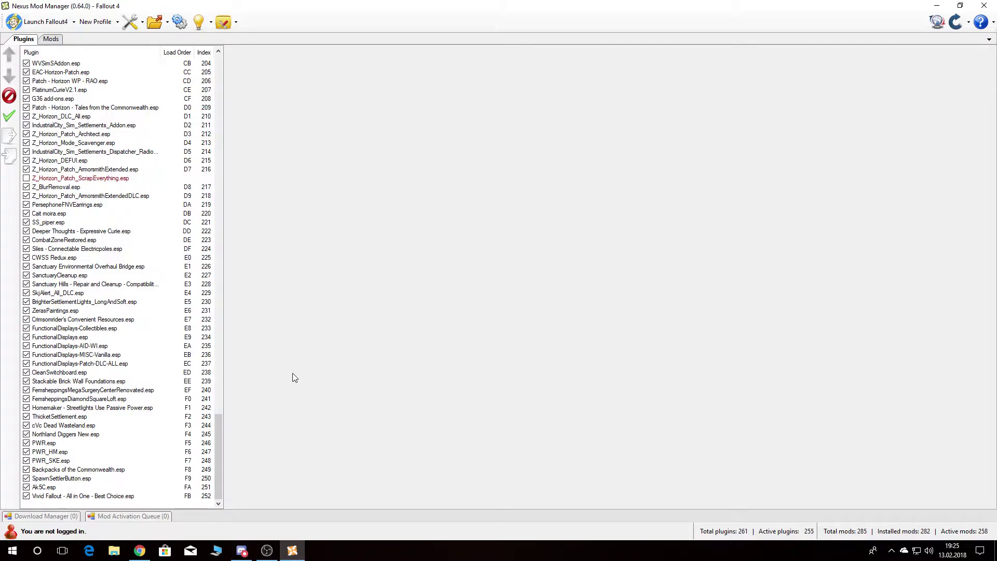
Log in to the Nexus account and return to the beginning of the plugin load order.
{"action": "left_click", "coordinate": [10, 531]}
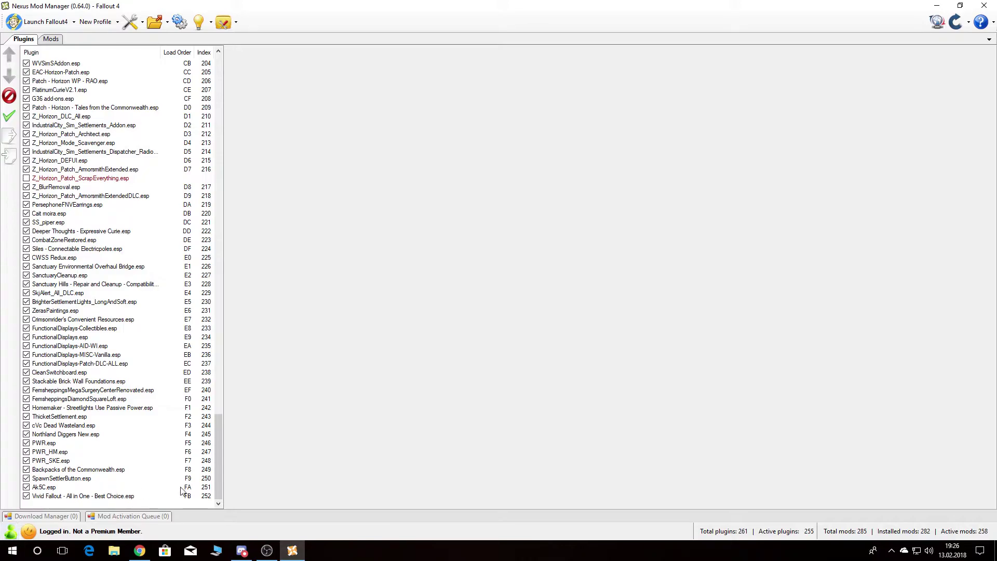
{"action": "left_click_drag", "start_coordinate": [215, 435], "coordinate": [269, 64]}
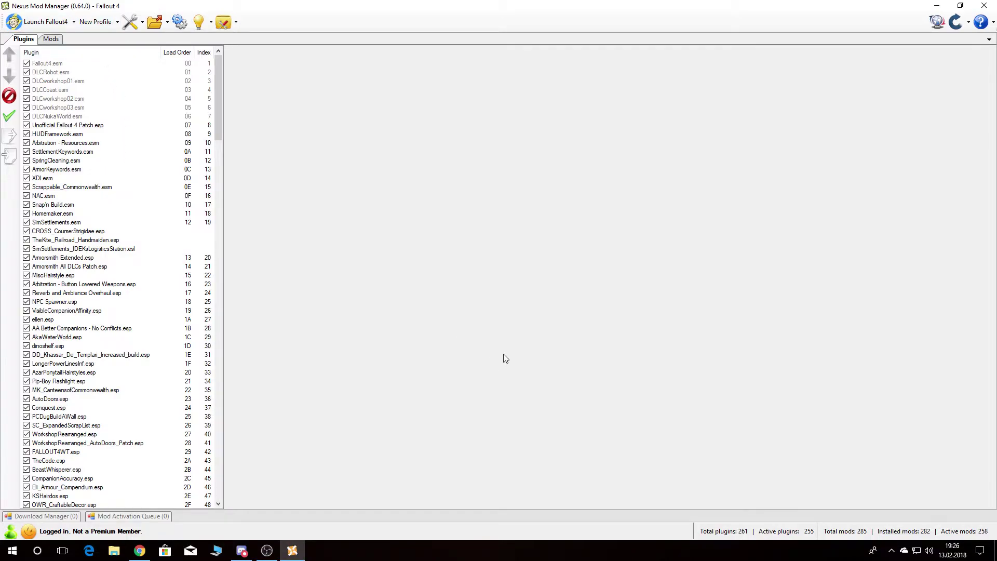
{"action": "left_click", "coordinate": [295, 554]}
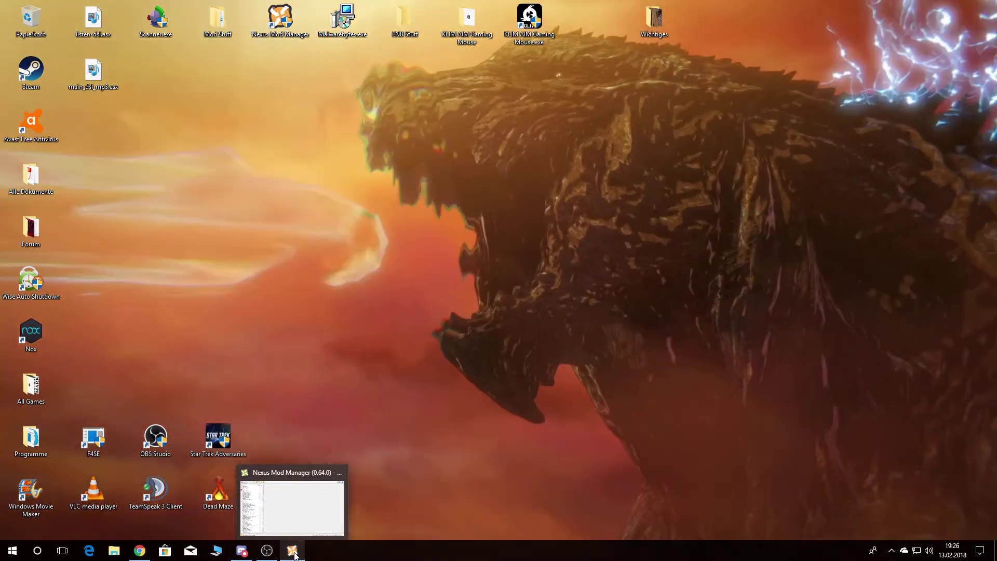
{"action": "left_click", "coordinate": [294, 553]}
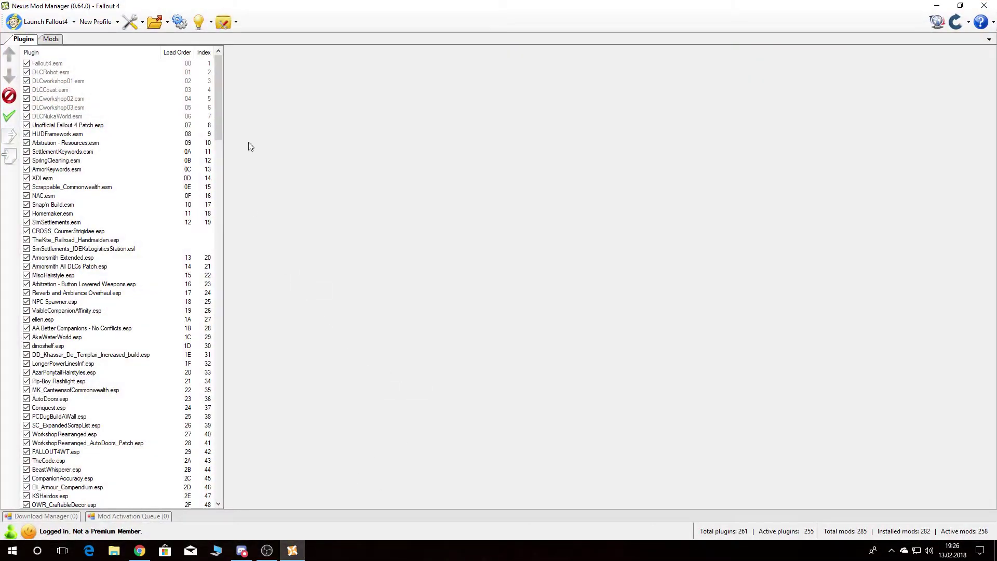
Show the list of installed mods grouped by category.
{"action": "left_click", "coordinate": [41, 40]}
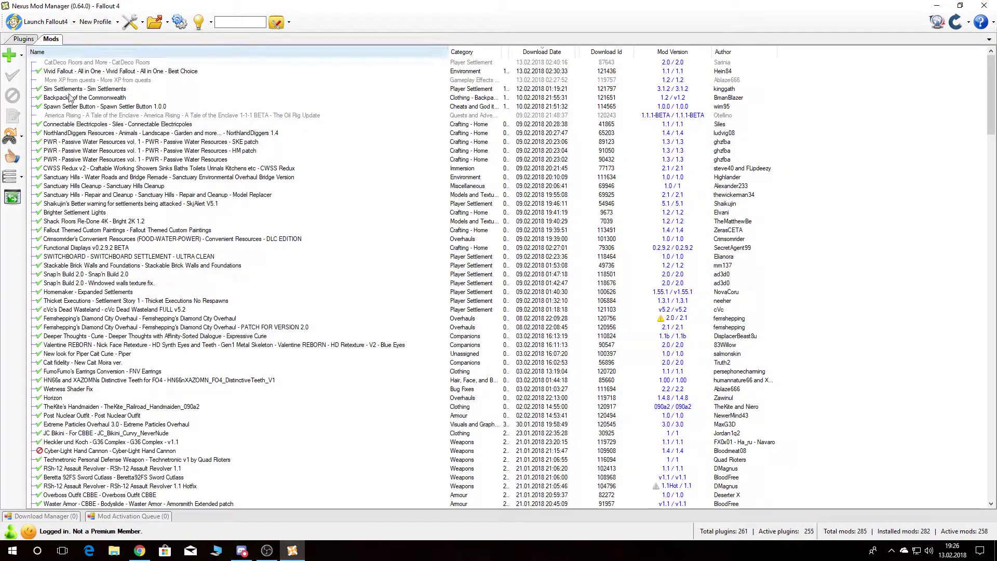
{"action": "left_click", "coordinate": [4, 198]}
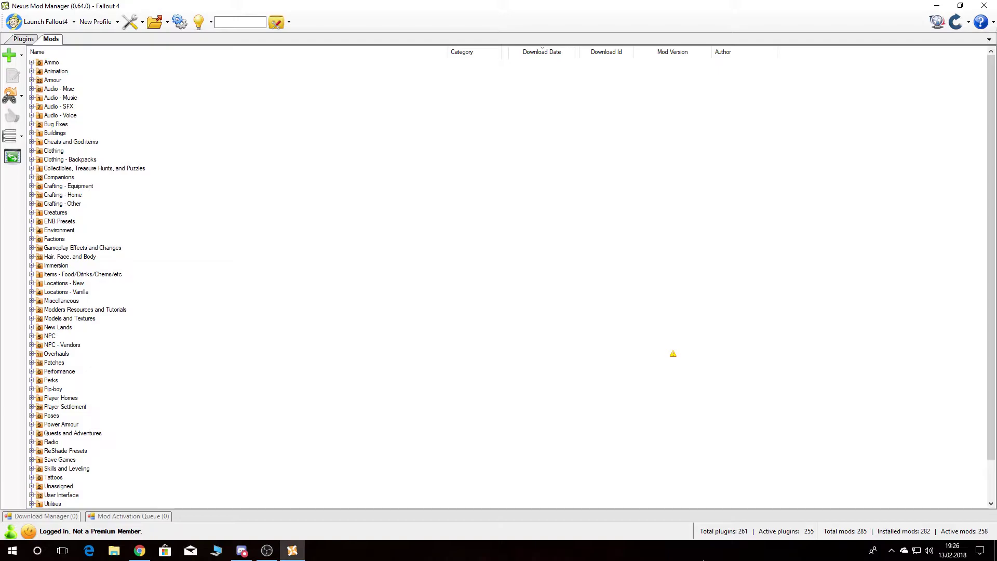
{"action": "left_click", "coordinate": [266, 553]}
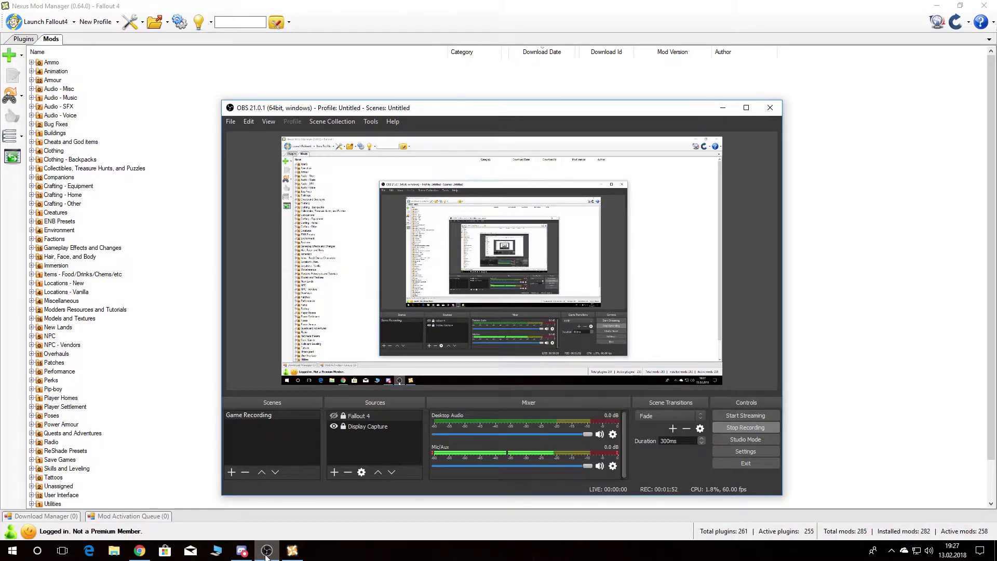
{"action": "left_click", "coordinate": [266, 553]}
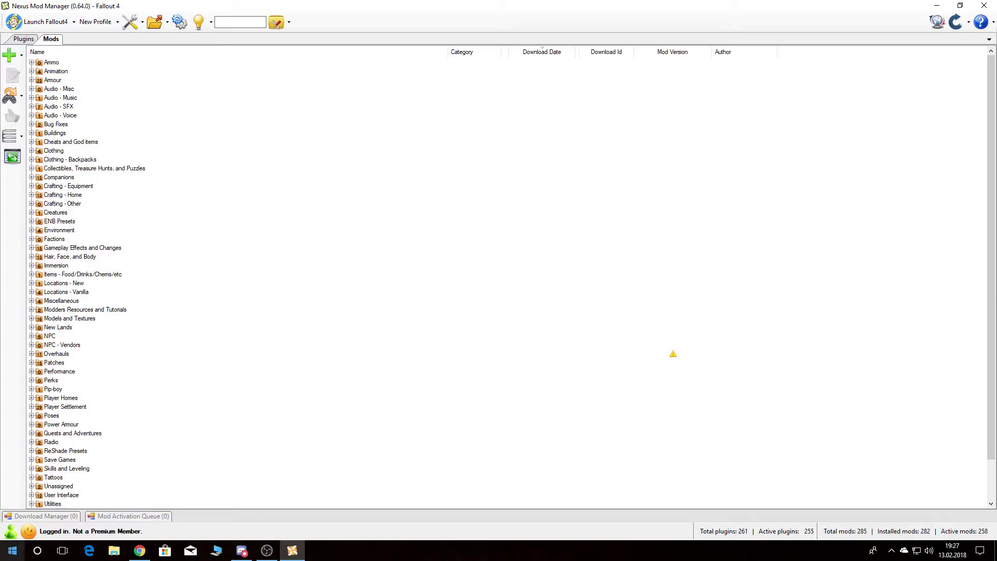
{"action": "left_click", "coordinate": [12, 156]}
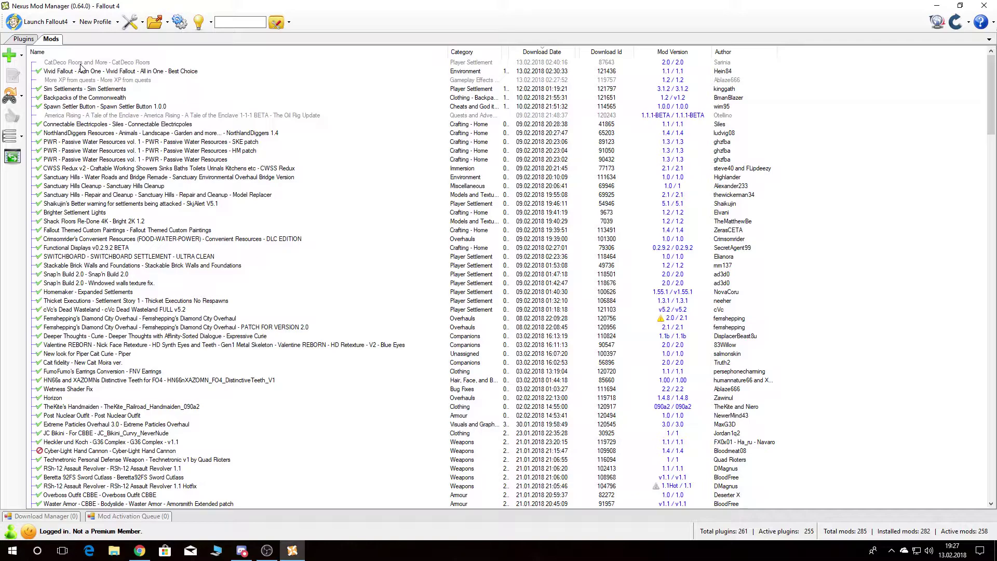
{"action": "left_click", "coordinate": [13, 156]}
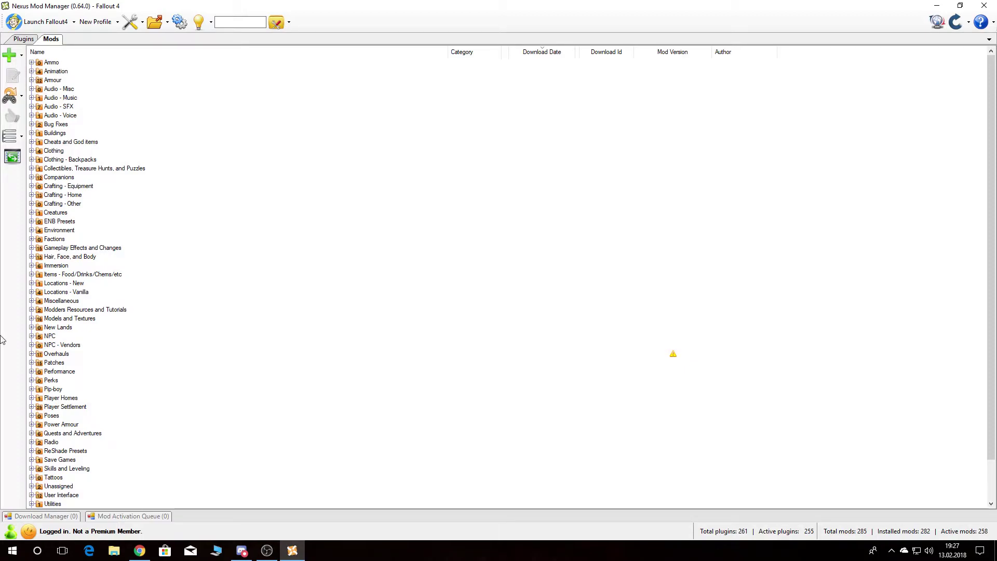
Expand the Animation category and view the description of each mod, from mcgFemaleWalk to Button Lowered Weapons.
{"action": "left_click", "coordinate": [31, 71]}
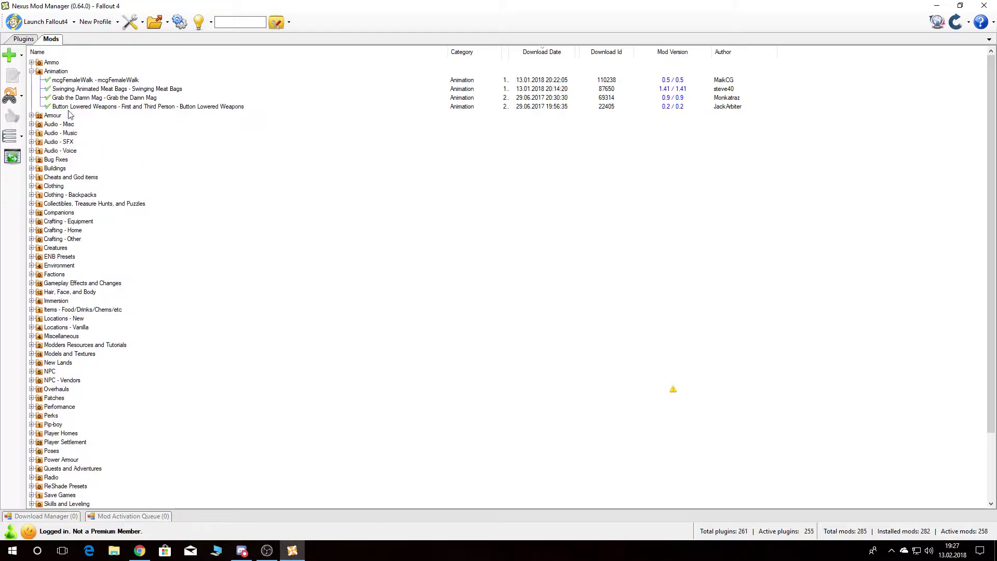
{"action": "left_click", "coordinate": [106, 81]}
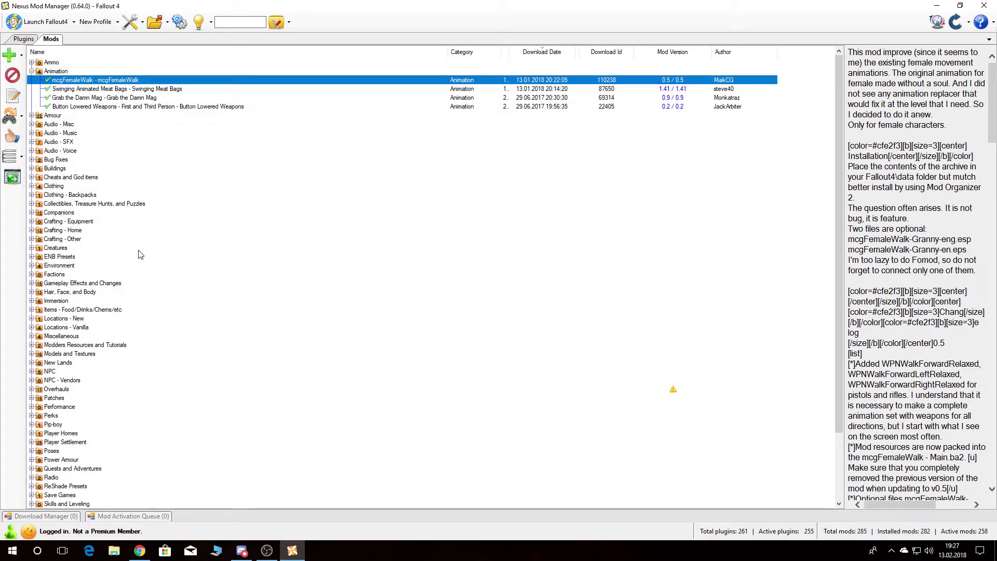
{"action": "left_click", "coordinate": [77, 92]}
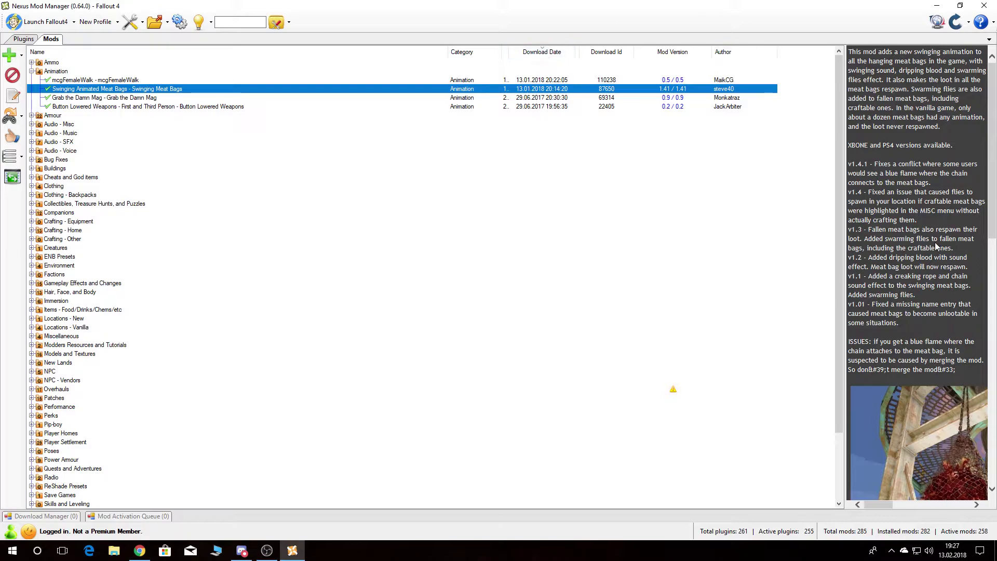
{"action": "scroll", "coordinate": [934, 242], "scroll_direction": "down", "scroll_amount": 5}
{"action": "mouse_move", "coordinate": [870, 503]}
{"action": "left_mouse_down"}
{"action": "mouse_move", "coordinate": [883, 504]}
{"action": "mouse_move", "coordinate": [869, 506]}
{"action": "left_mouse_up"}
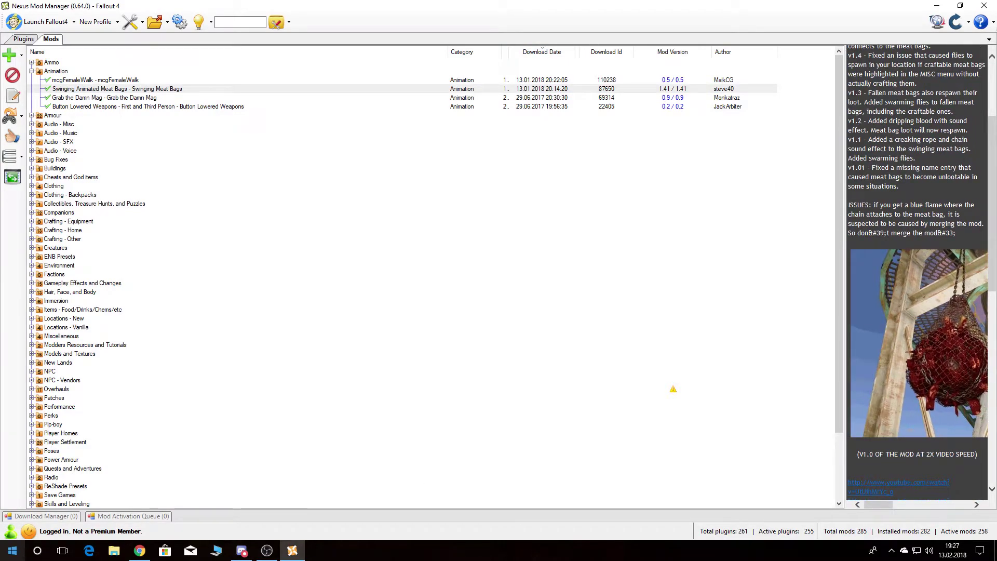
{"action": "left_click", "coordinate": [65, 98]}
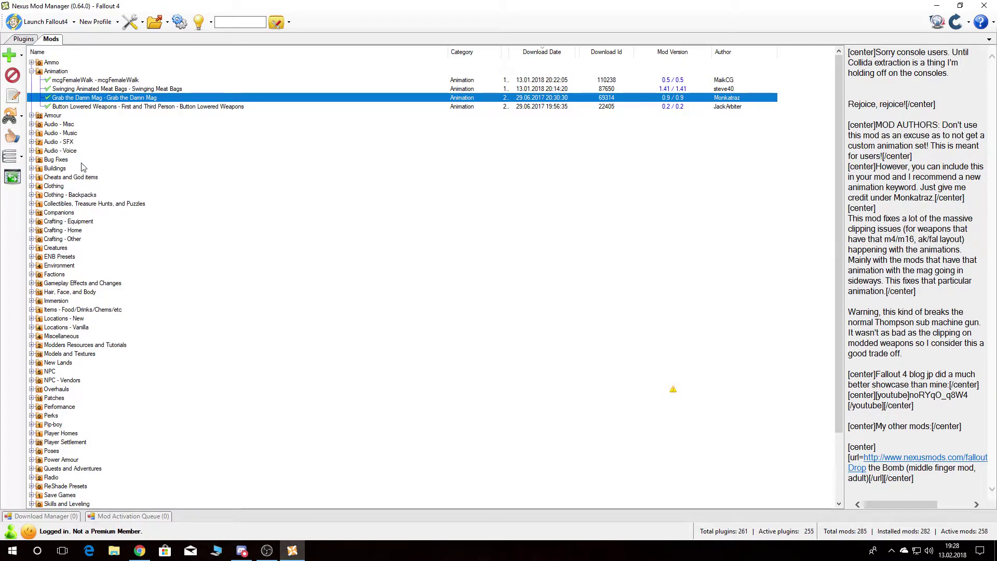
{"action": "left_click", "coordinate": [75, 108]}
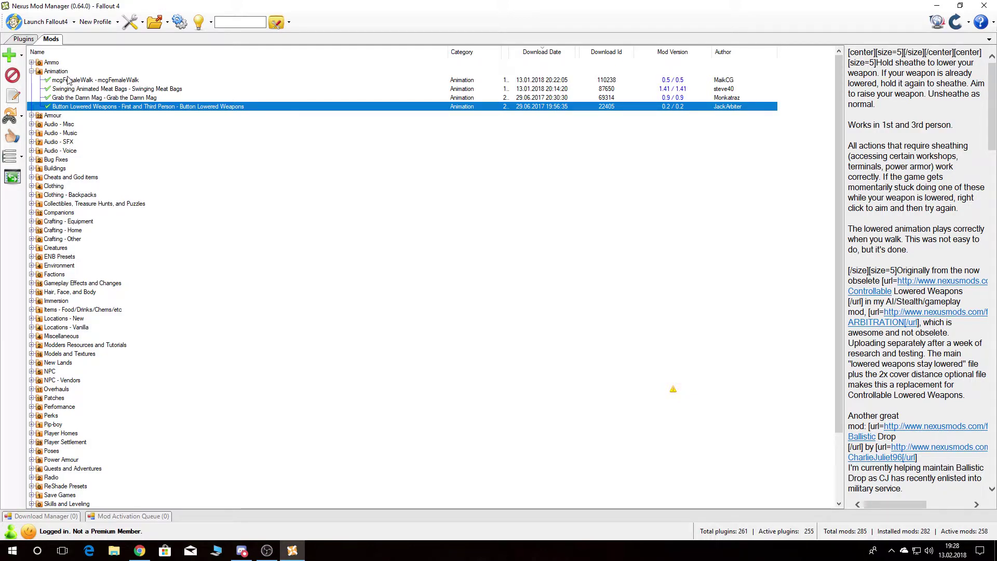
Expand the Armour category and view the Pampas Set, Dread HeadGear Pack and both tschutschi's wardrobe II entries.
{"action": "left_click", "coordinate": [31, 115]}
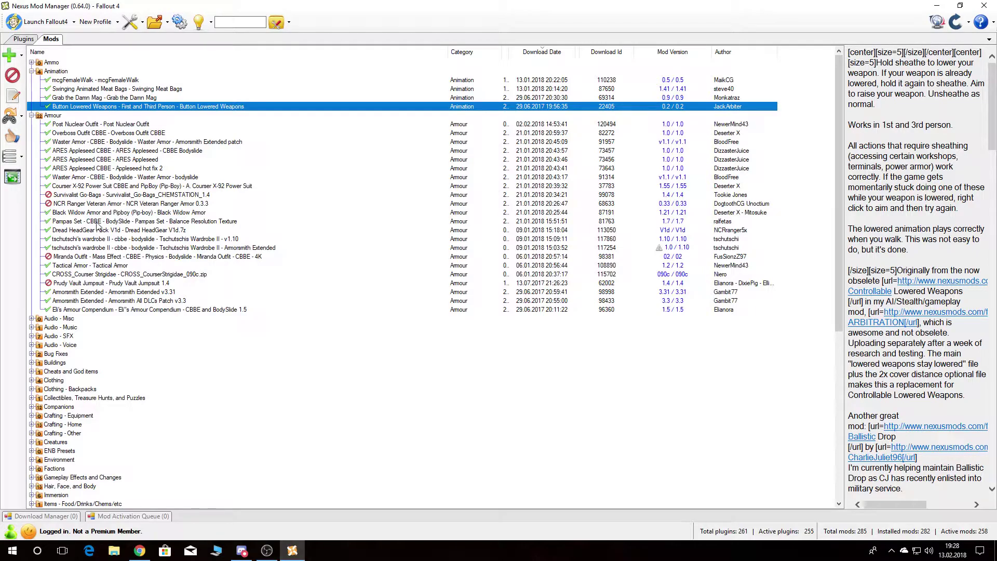
{"action": "left_click", "coordinate": [97, 221]}
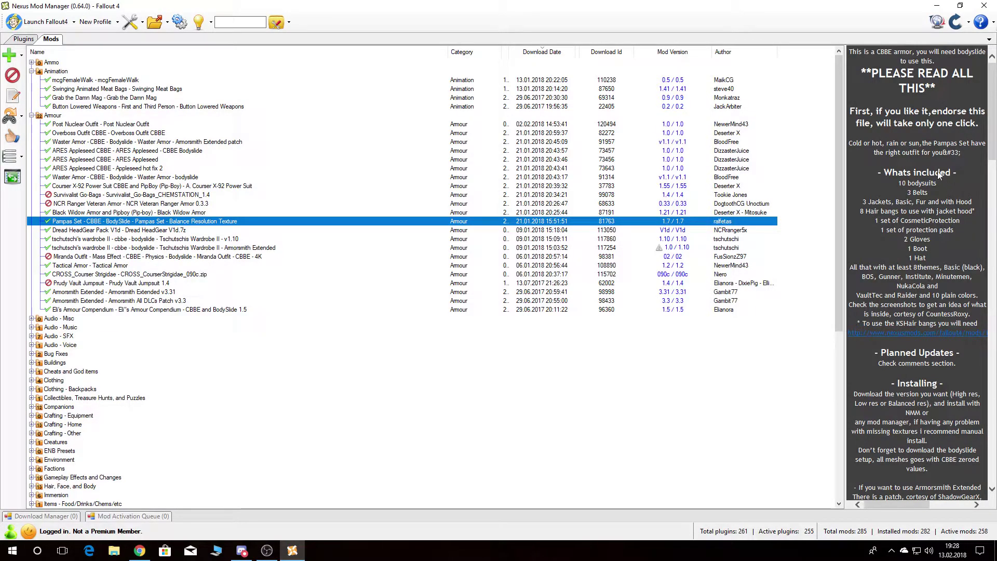
{"action": "left_click", "coordinate": [78, 231]}
{"action": "left_click", "coordinate": [71, 240]}
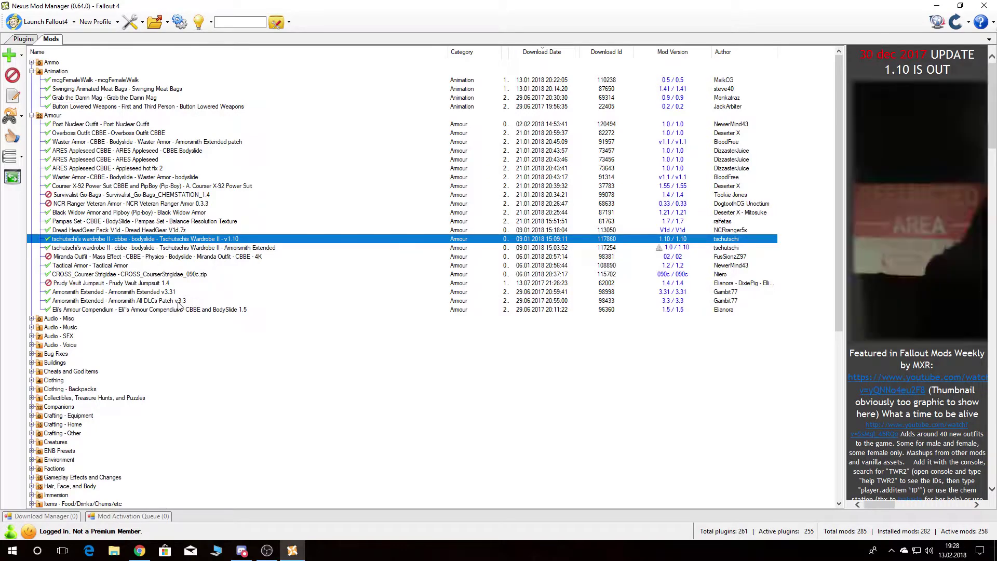
{"action": "mouse_move", "coordinate": [899, 503]}
{"action": "left_mouse_down"}
{"action": "mouse_move", "coordinate": [949, 503]}
{"action": "mouse_move", "coordinate": [879, 508]}
{"action": "left_mouse_up"}
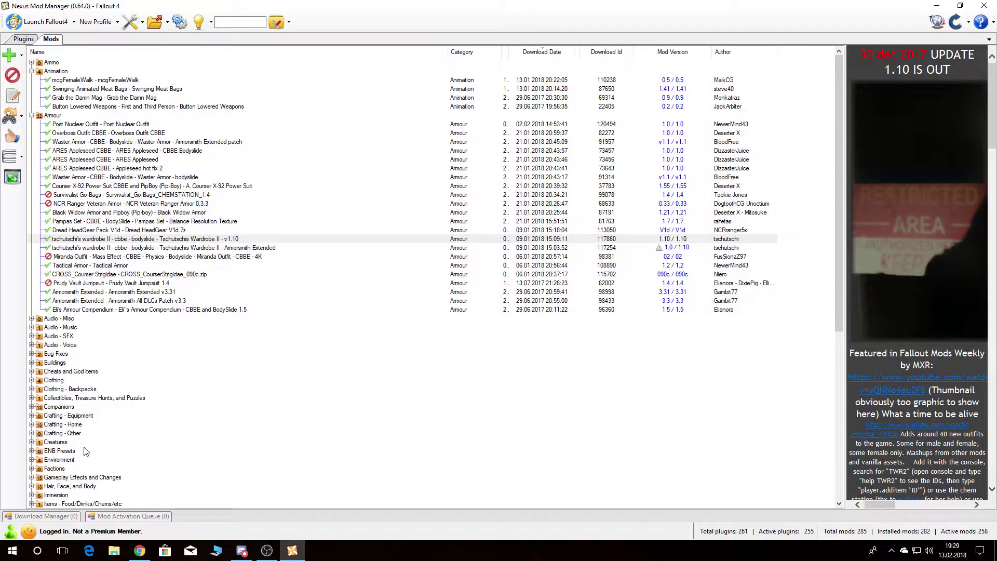
{"action": "left_click", "coordinate": [150, 249]}
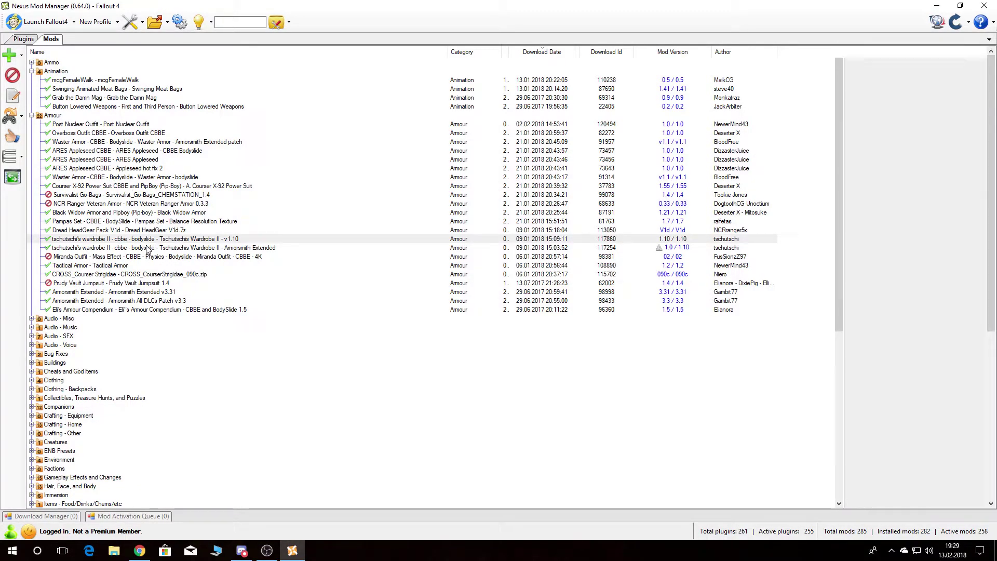
View the descriptions of Tactical Armor, CROSS_Courser Strigidae and Eli's Armour Compendium in the Armour category.
{"action": "left_click", "coordinate": [101, 266]}
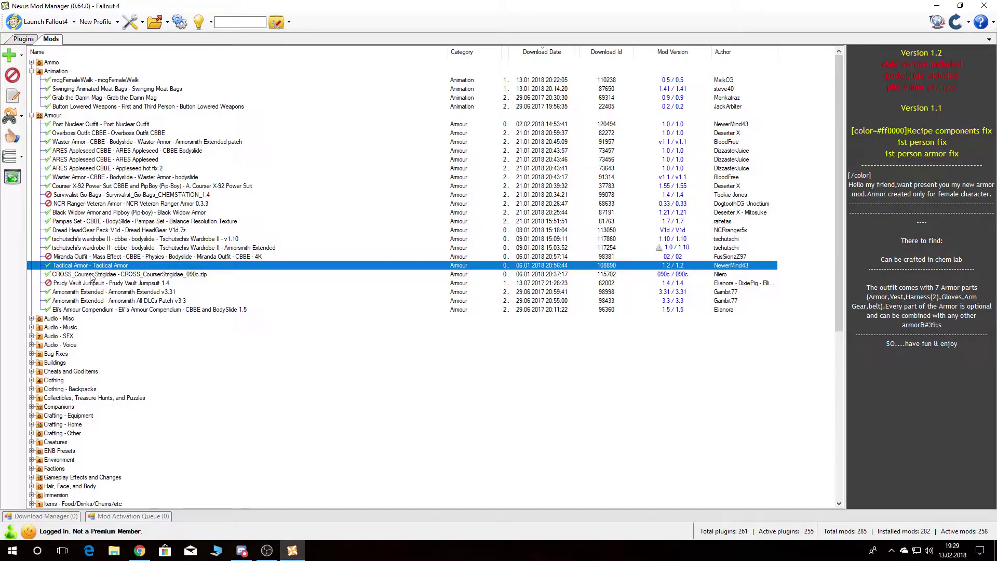
{"action": "left_click", "coordinate": [91, 275]}
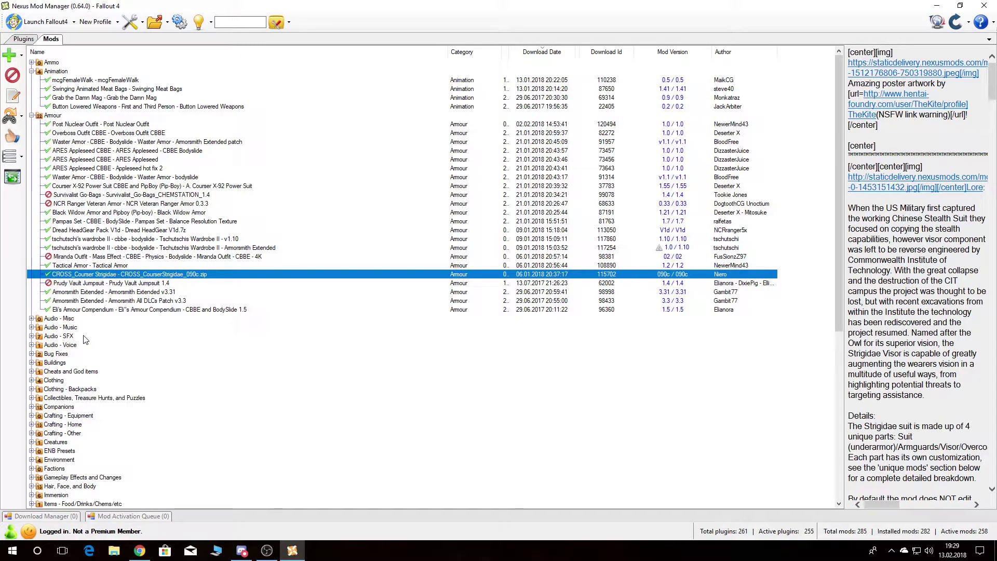
{"action": "left_click", "coordinate": [101, 311]}
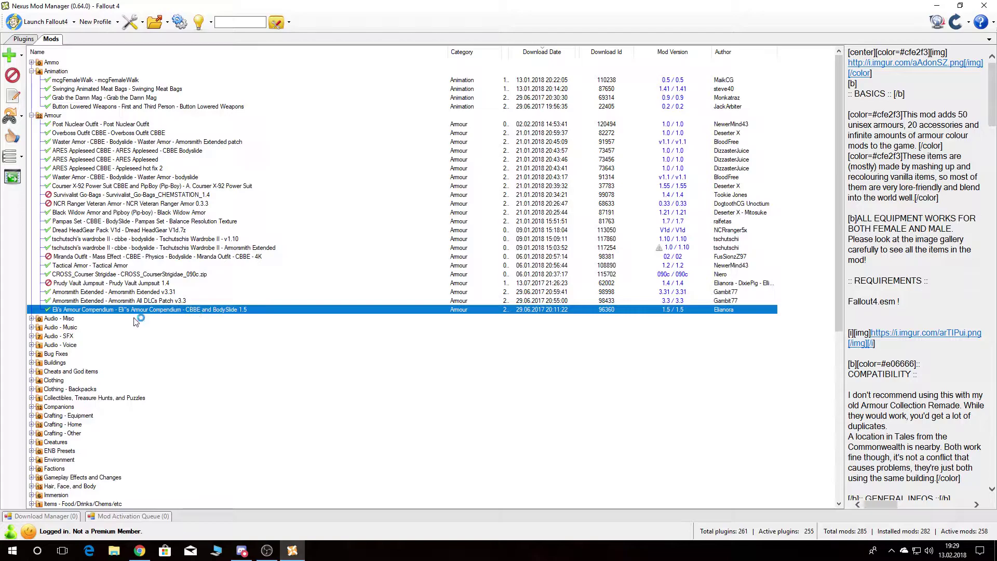
Expand Audio - Music and Audio - SFX and view Sound Of Silence and both Commonwealth Warfare - Explosions mods.
{"action": "left_click", "coordinate": [32, 328]}
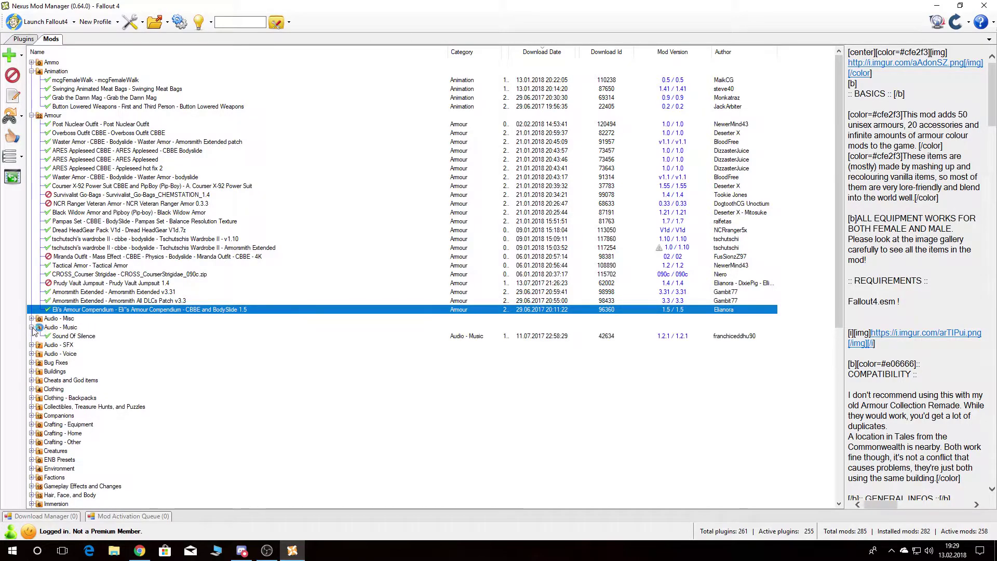
{"action": "left_click", "coordinate": [60, 338]}
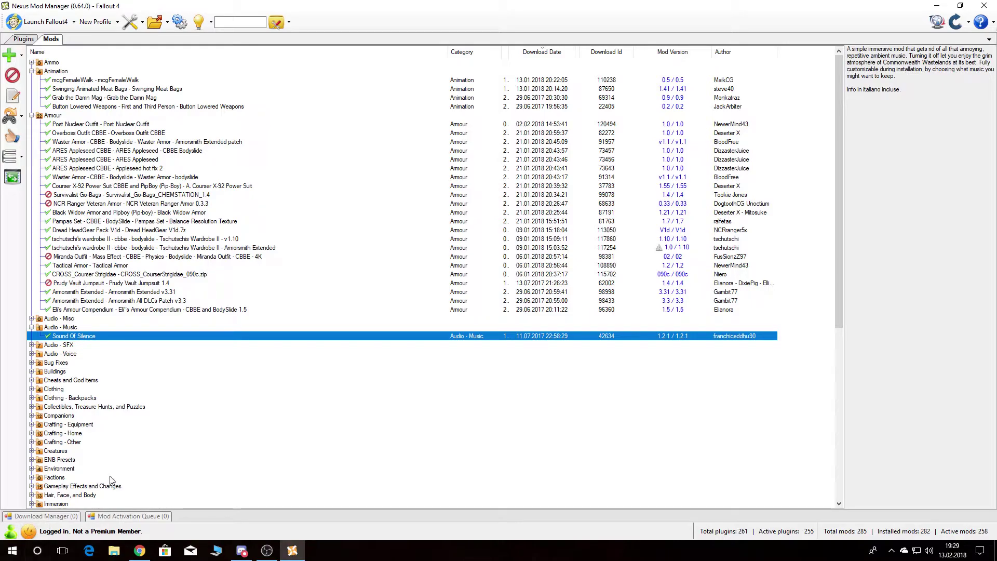
{"action": "left_click", "coordinate": [32, 345]}
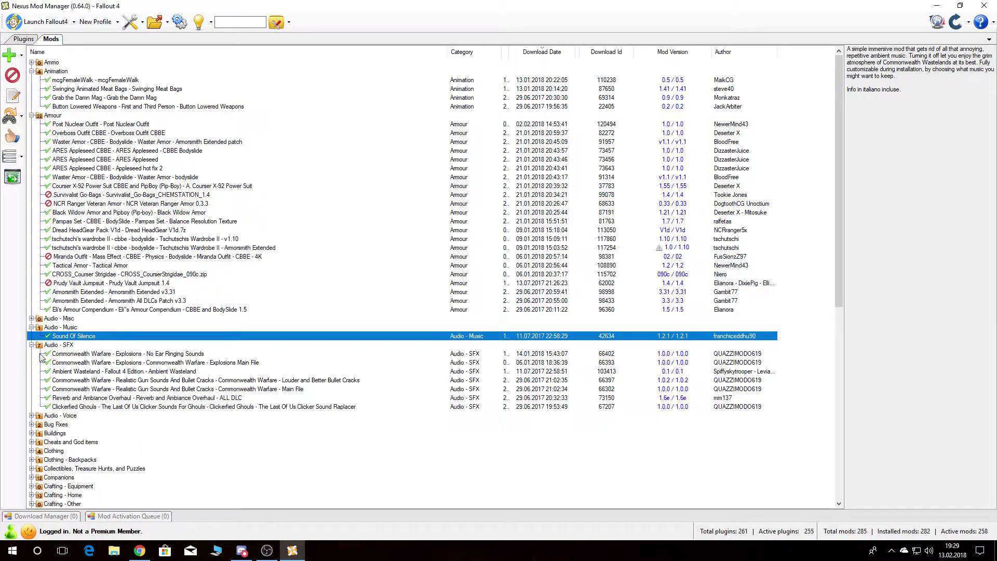
{"action": "scroll", "coordinate": [36, 356], "scroll_direction": "down", "scroll_amount": 2}
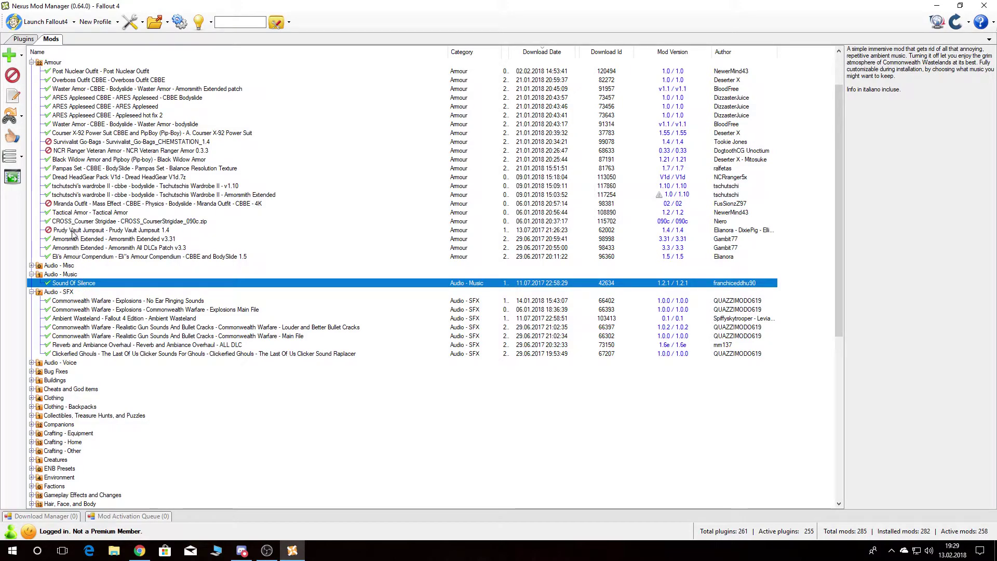
{"action": "left_click", "coordinate": [78, 301]}
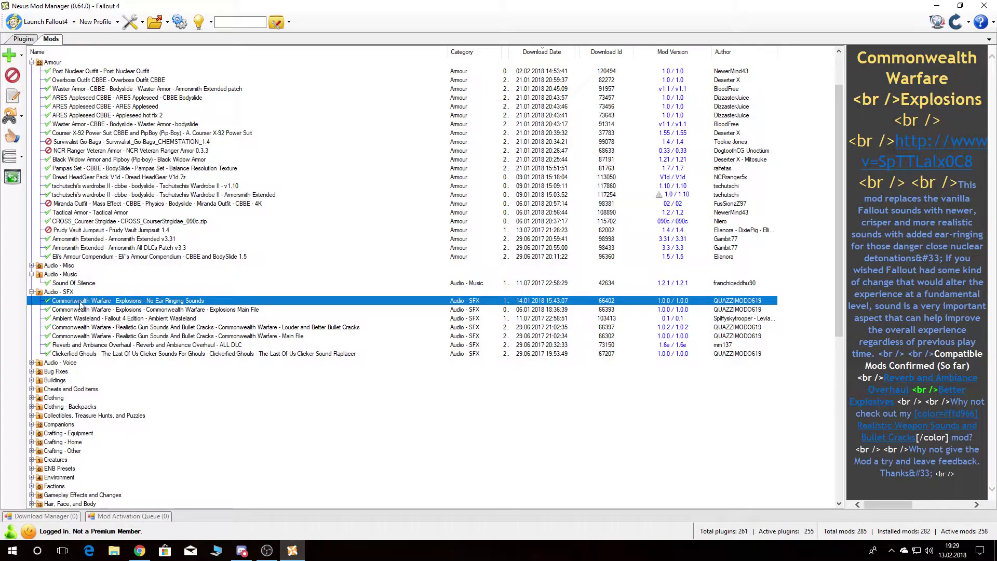
{"action": "left_click", "coordinate": [152, 310]}
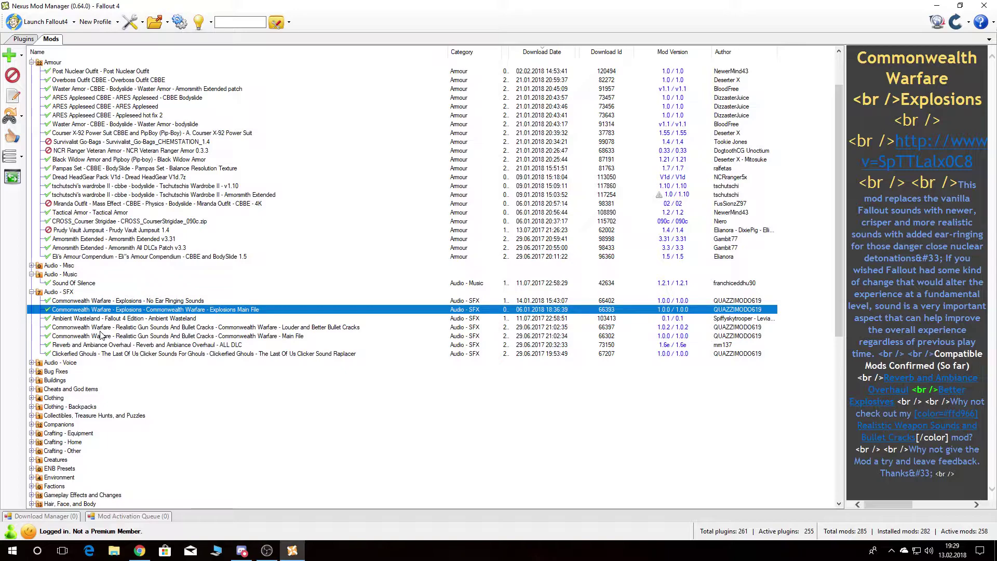
{"action": "left_click", "coordinate": [118, 301]}
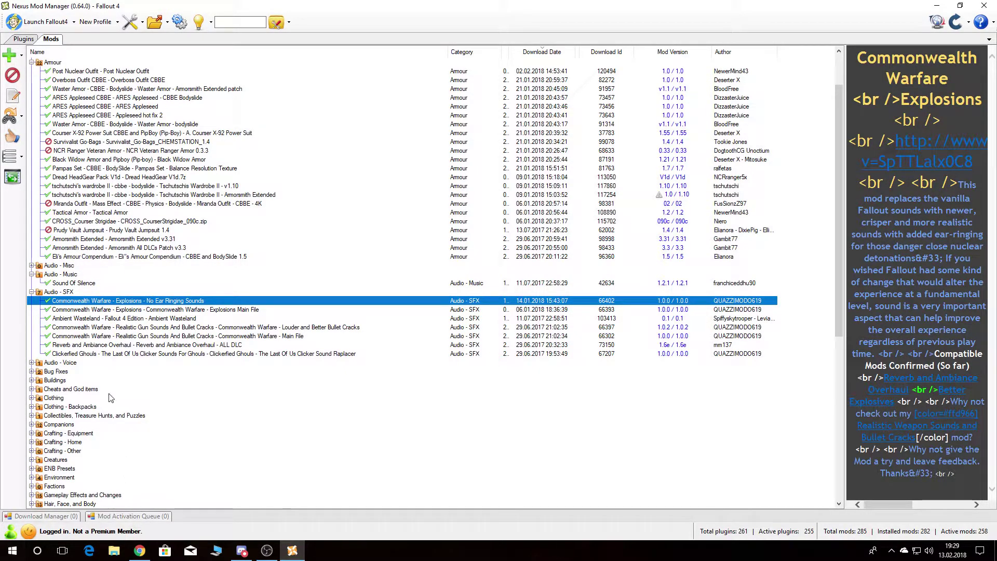
{"action": "left_click", "coordinate": [125, 311]}
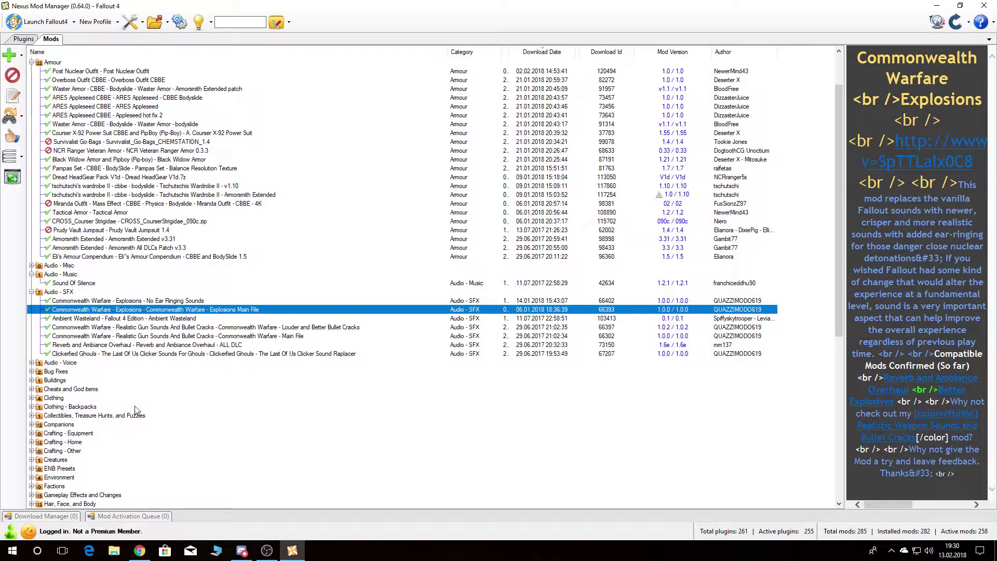
View the remaining Audio - SFX descriptions: Ambient Wasteland, both Realistic Gun Sounds And Bullet Cracks mods, Reverb and Ambiance Overhaul and Clickerfied Ghouls.
{"action": "left_click", "coordinate": [146, 320]}
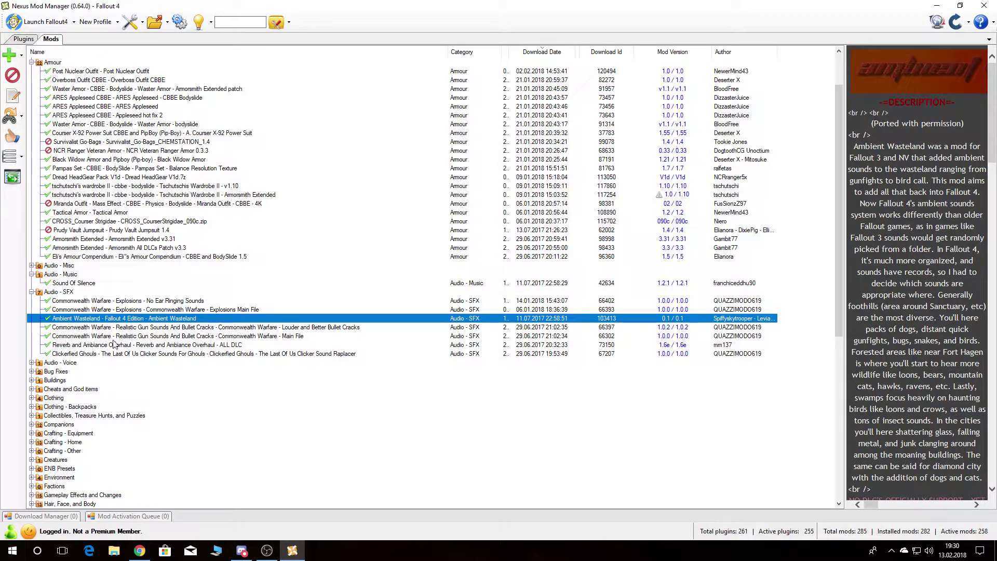
{"action": "left_click", "coordinate": [102, 327]}
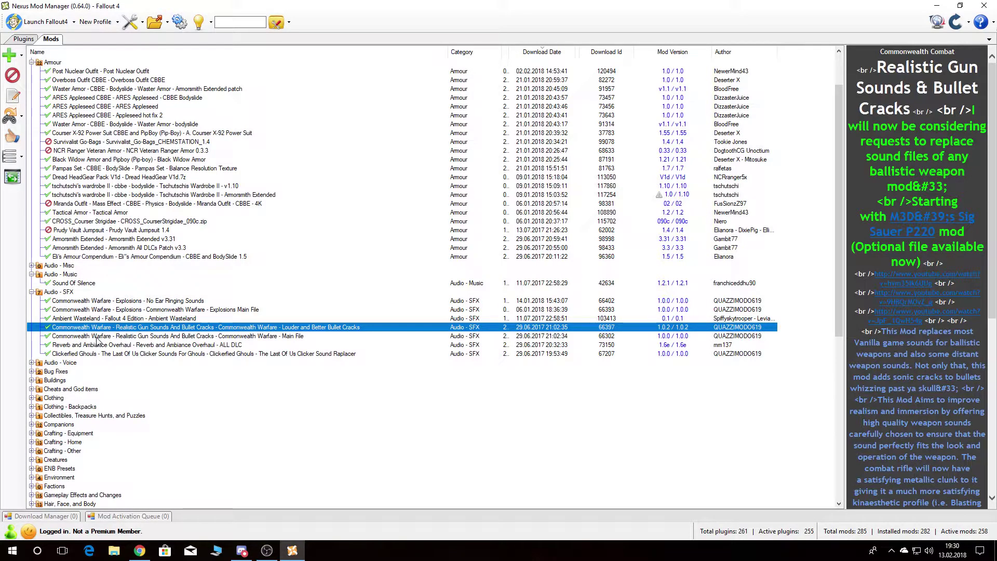
{"action": "left_click", "coordinate": [97, 337]}
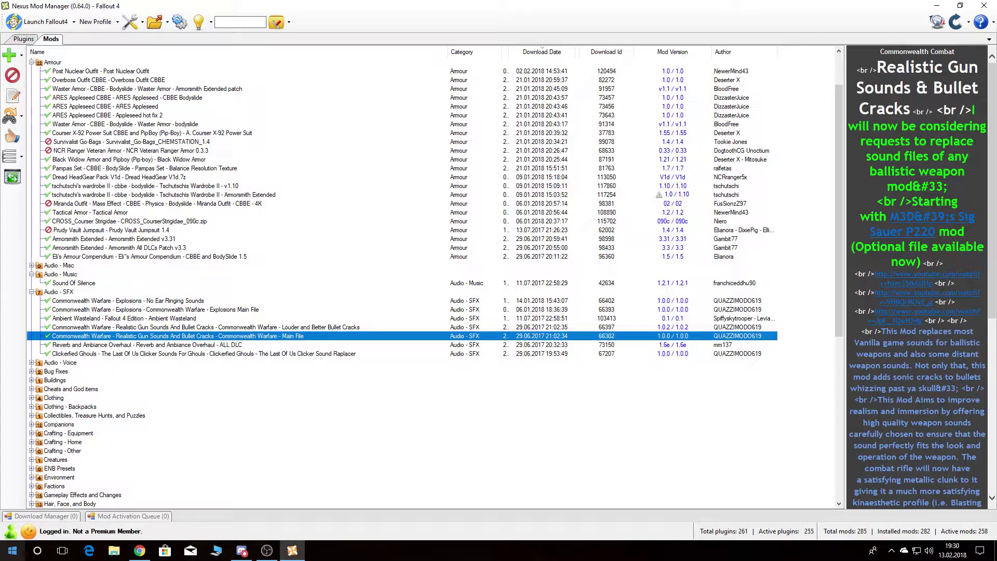
{"action": "mouse_move", "coordinate": [50, 520]}
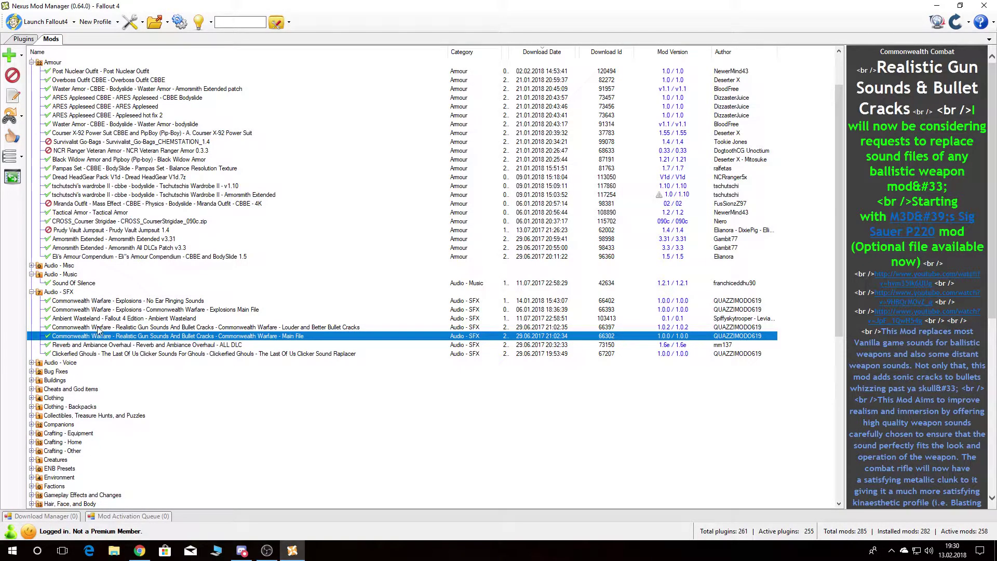
{"action": "left_click", "coordinate": [94, 345]}
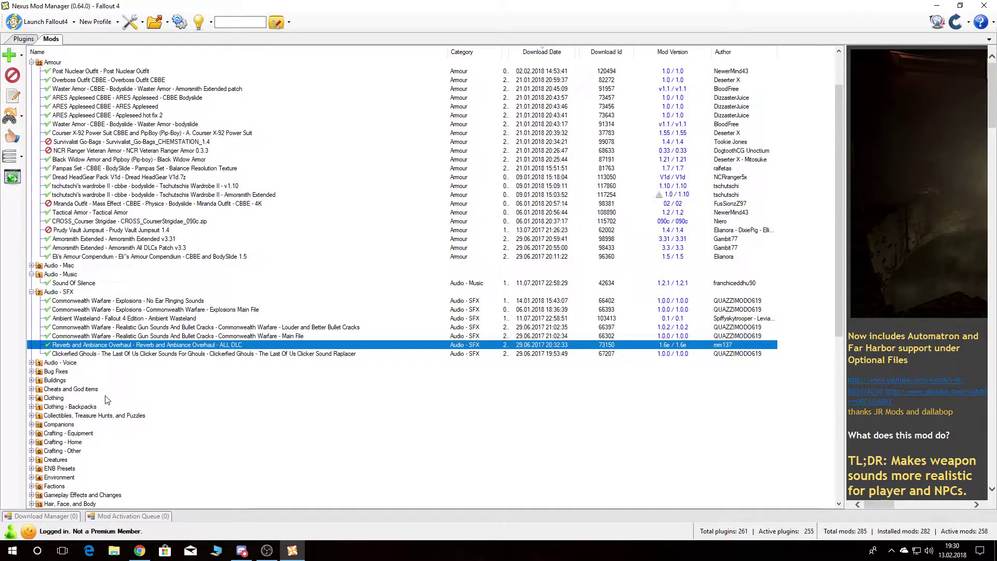
{"action": "scroll", "coordinate": [930, 385], "scroll_direction": "down", "scroll_amount": 3}
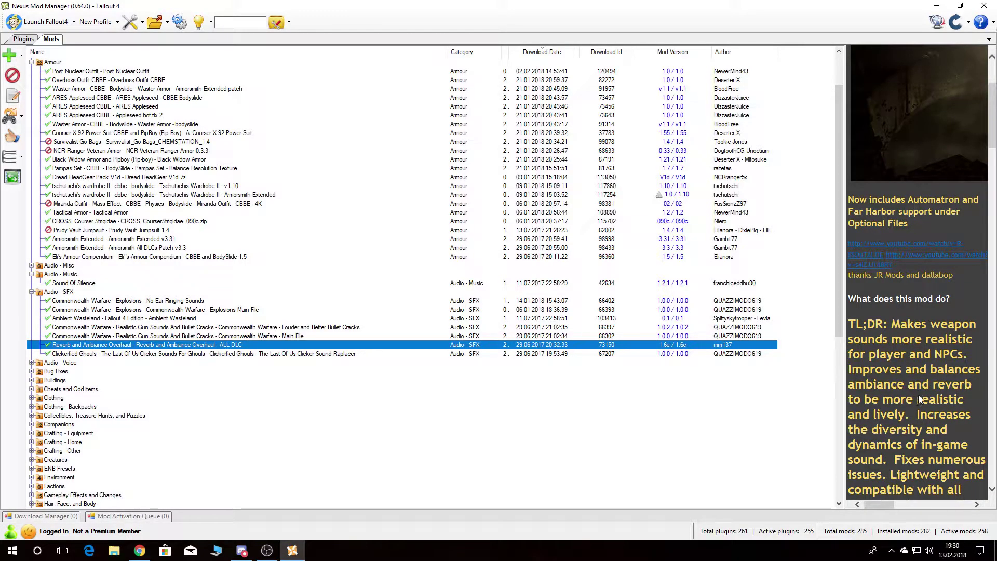
{"action": "scroll", "coordinate": [908, 394], "scroll_direction": "up", "scroll_amount": 3}
{"action": "left_click", "coordinate": [102, 353]}
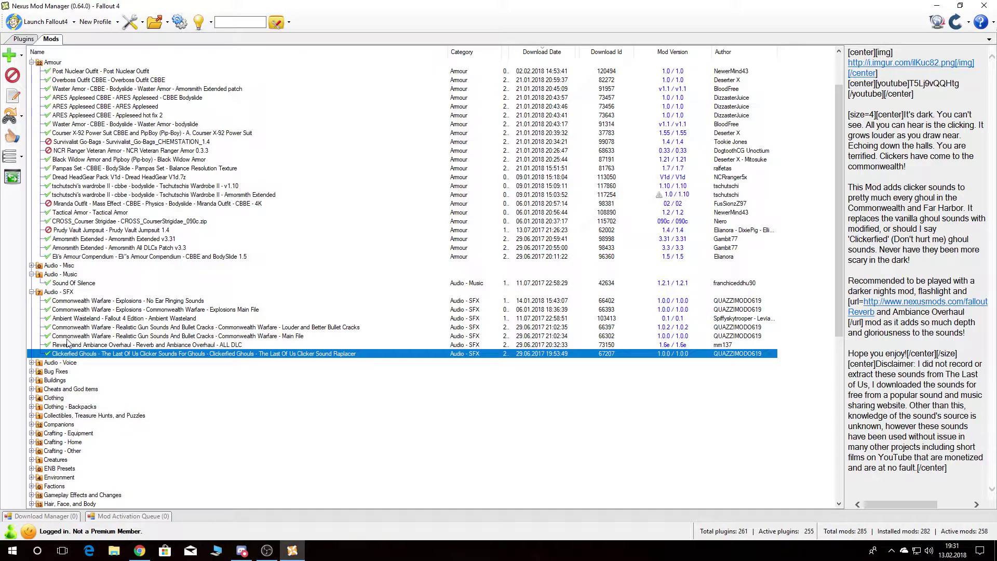
Expand Audio - Voice and Bug Fixes and view The Wasteland Codex, Wetness Shader Fix and Unofficial Fallout 4 Patch.
{"action": "left_click", "coordinate": [31, 362]}
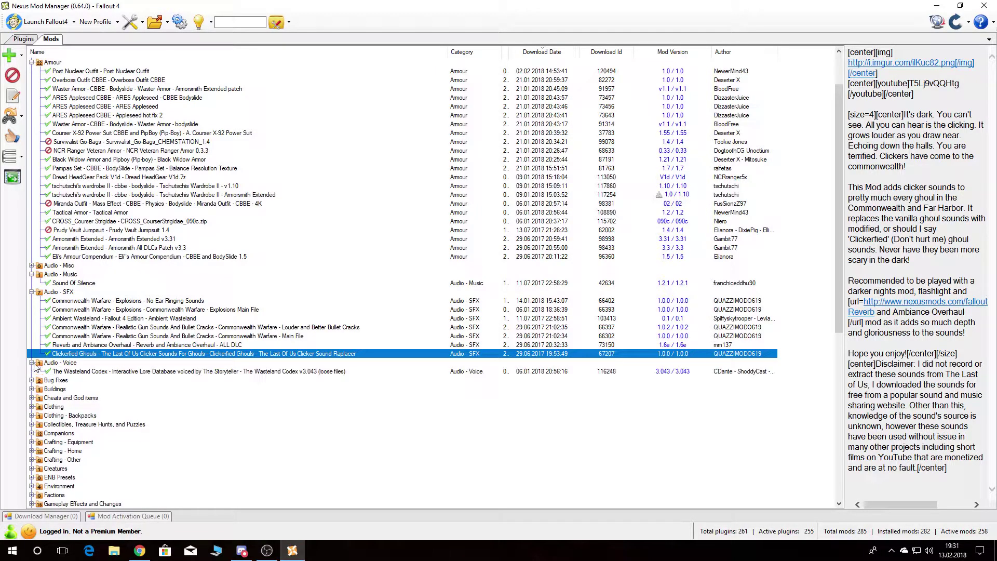
{"action": "left_click", "coordinate": [88, 373]}
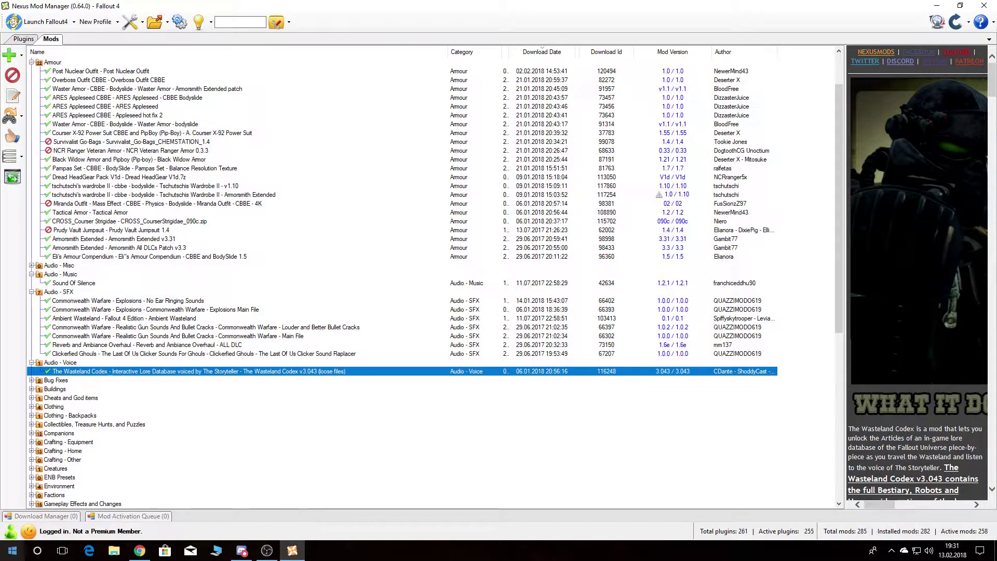
{"action": "scroll", "coordinate": [73, 338], "scroll_direction": "down", "scroll_amount": 2}
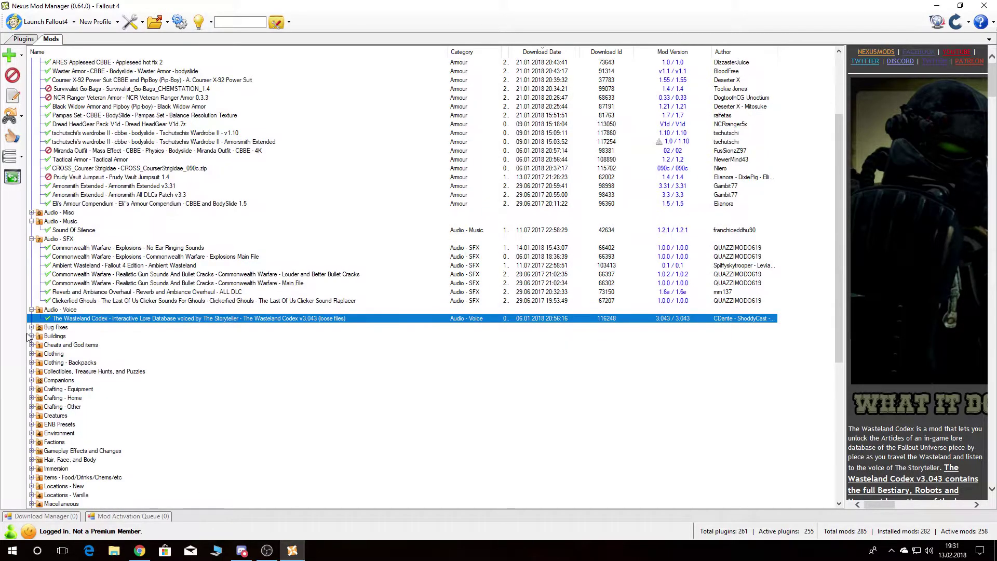
{"action": "left_click", "coordinate": [31, 328]}
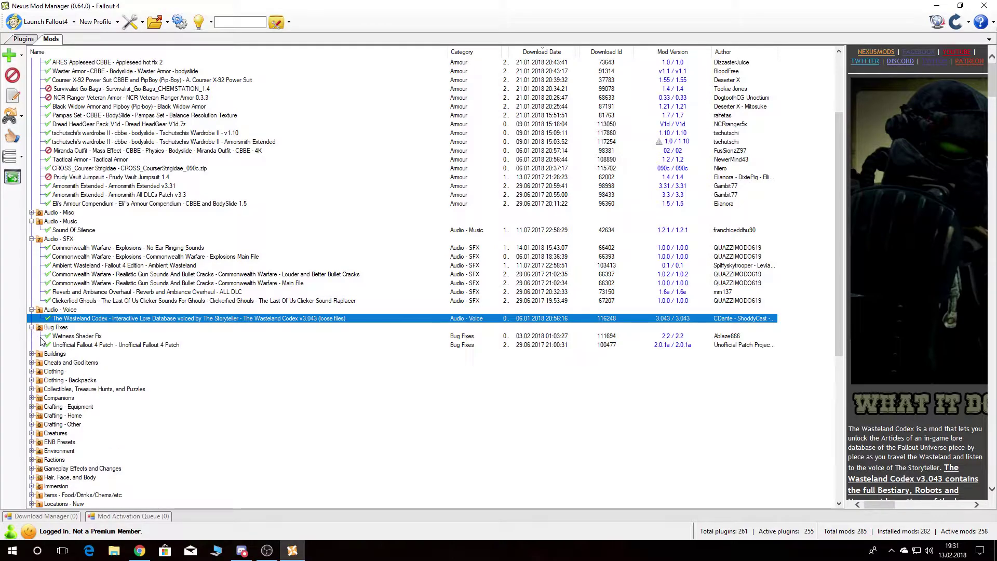
{"action": "left_click", "coordinate": [79, 337]}
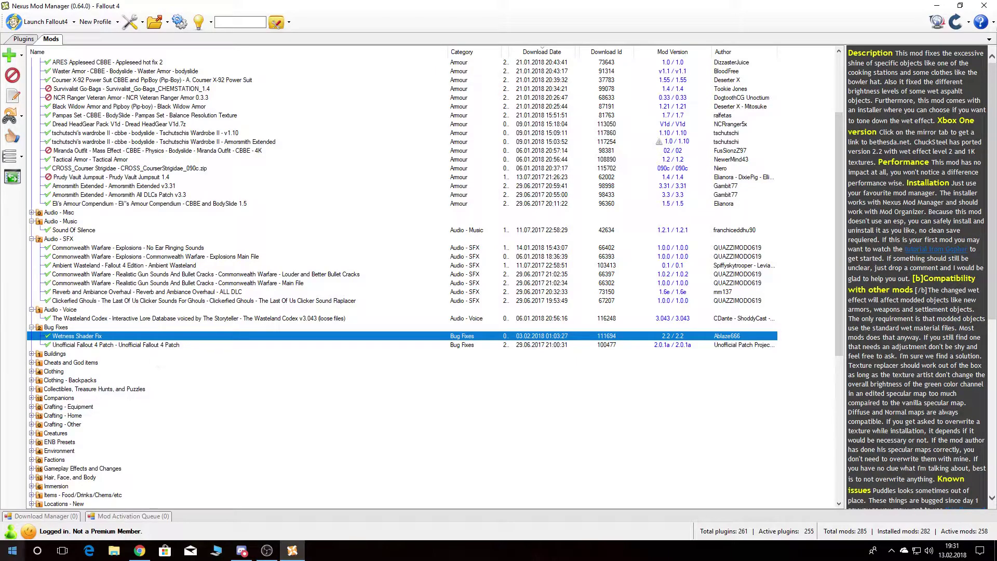
{"action": "left_click", "coordinate": [79, 345]}
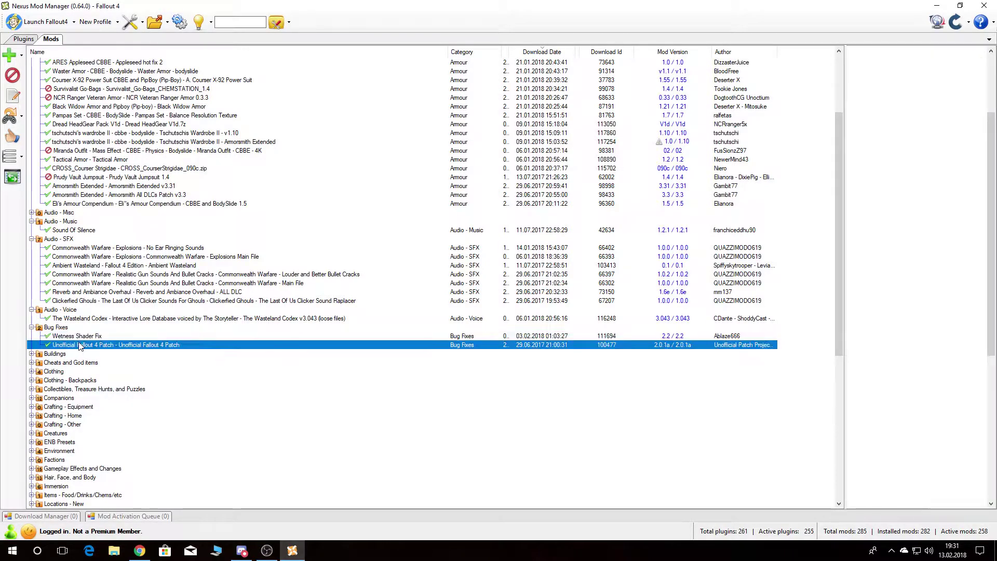
Expand Buildings and Cheats and God items and view the Beantown Interiors Project and Spawn Settler Button descriptions.
{"action": "left_click", "coordinate": [31, 354]}
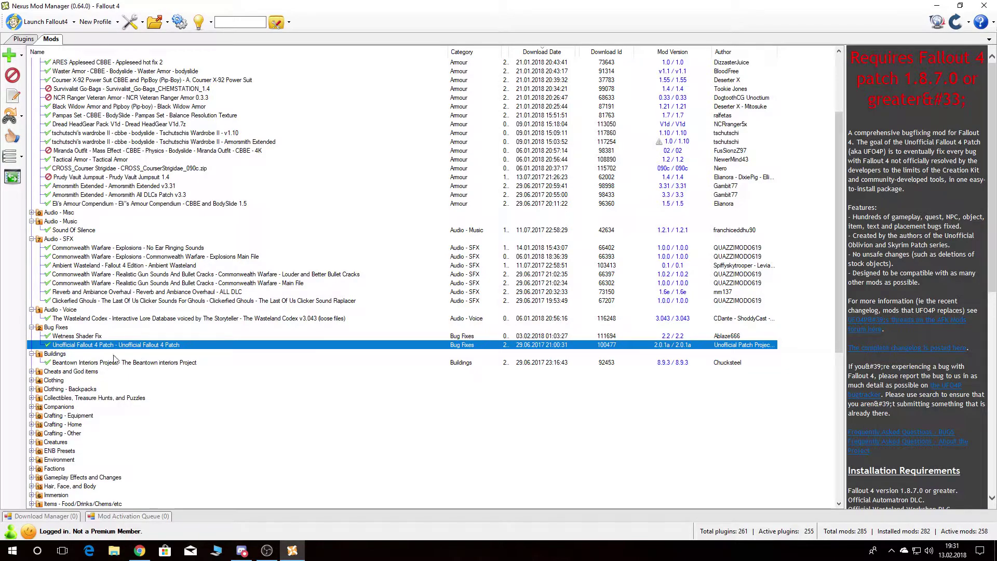
{"action": "left_click", "coordinate": [73, 364]}
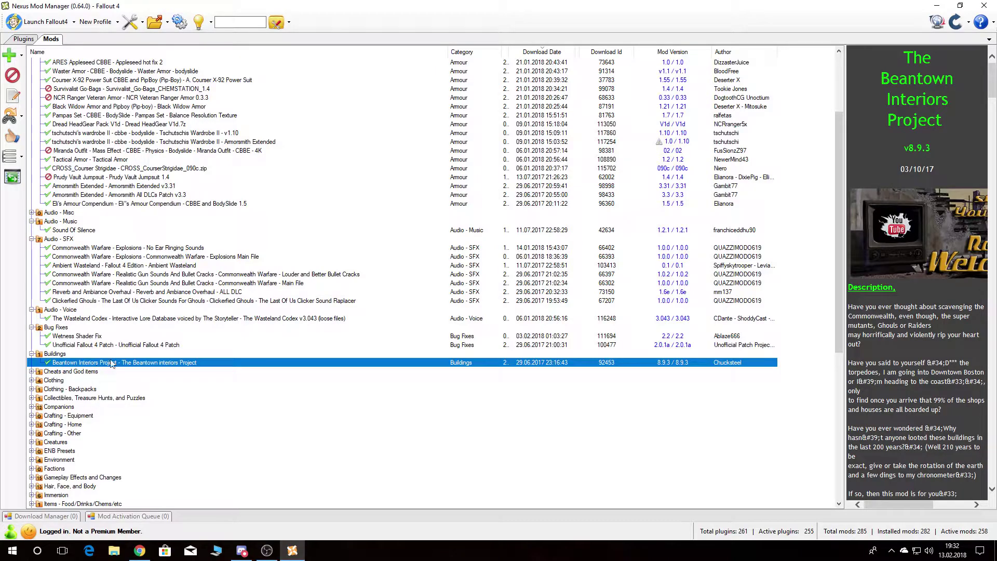
{"action": "left_click", "coordinate": [32, 372]}
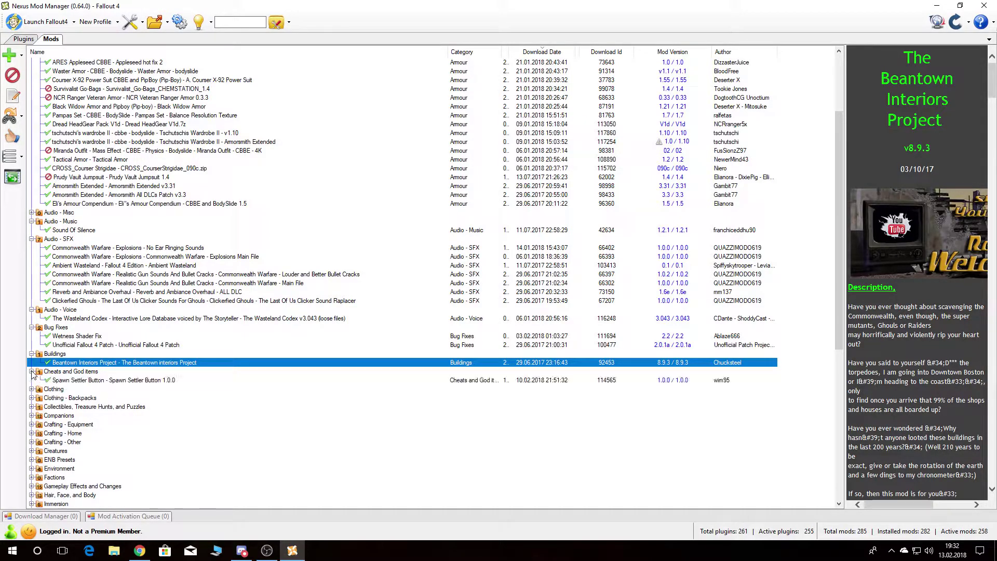
{"action": "left_click", "coordinate": [101, 381]}
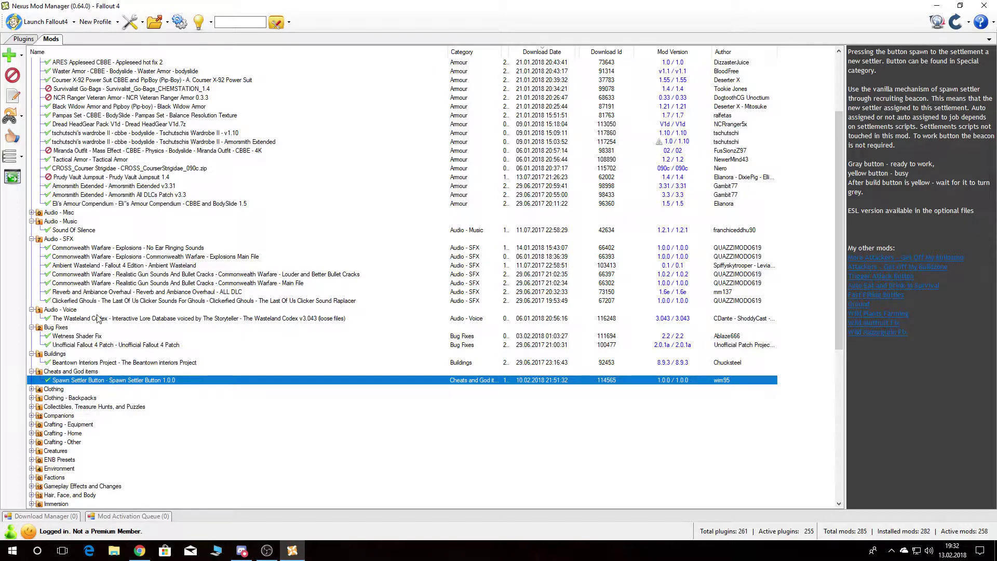
Expand the Clothing category and view FumoFumo's Earrings Conversion, TheKite's Handmaiden, JC Bikini and Pampas Set Extended.
{"action": "scroll", "coordinate": [76, 292], "scroll_direction": "down", "scroll_amount": 5}
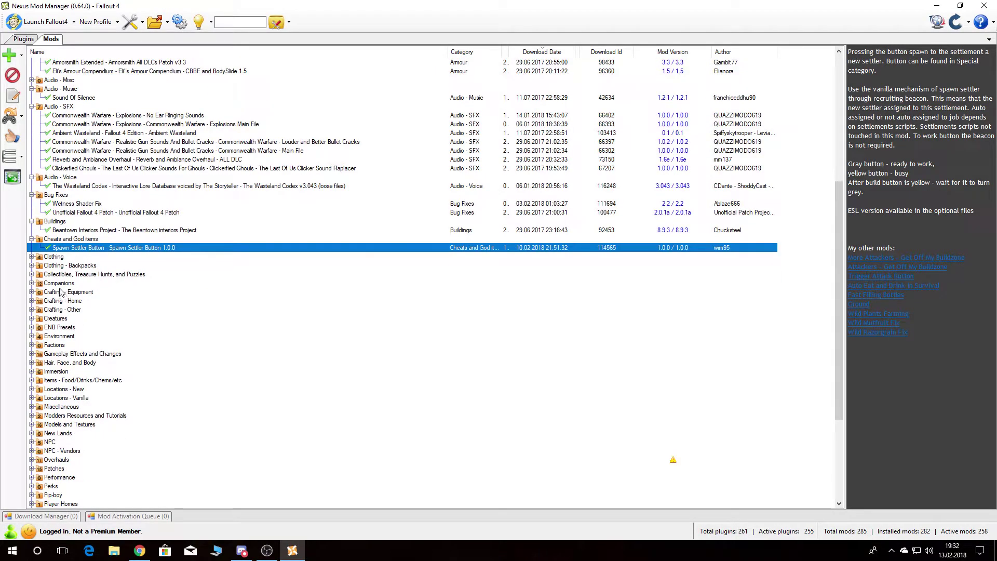
{"action": "left_click", "coordinate": [31, 257]}
{"action": "left_click", "coordinate": [63, 267]}
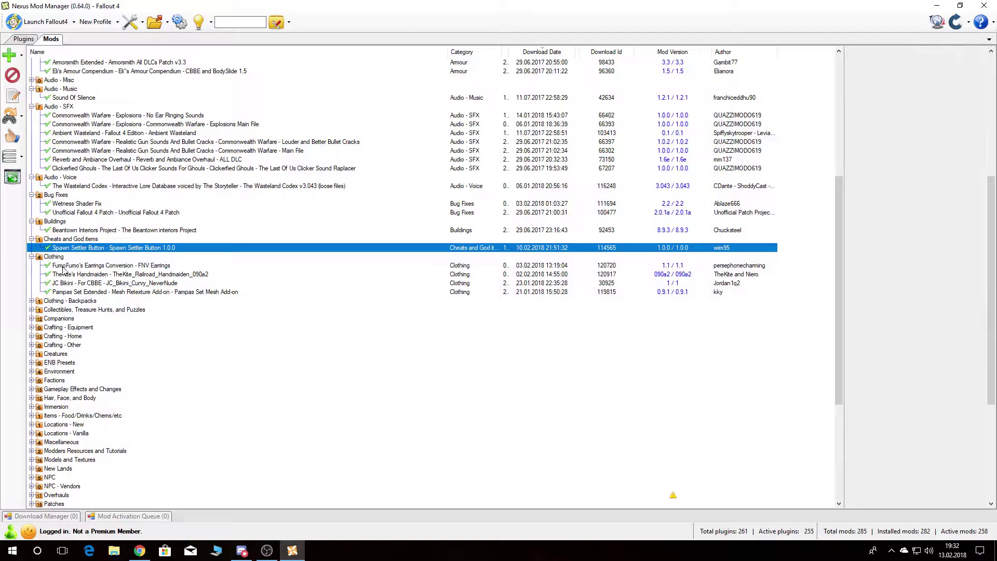
{"action": "scroll", "coordinate": [885, 353], "scroll_direction": "down", "scroll_amount": 10}
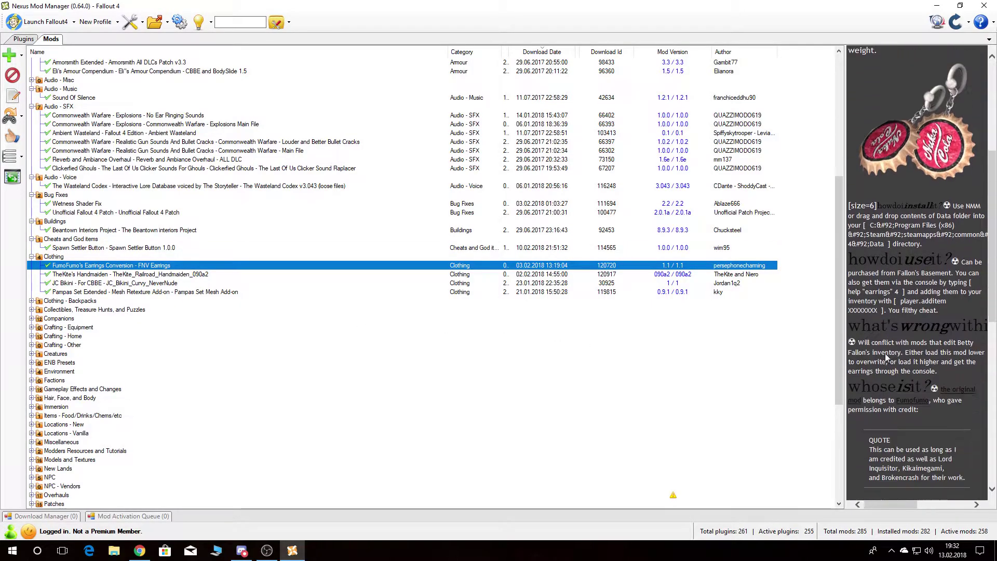
{"action": "scroll", "coordinate": [887, 359], "scroll_direction": "up", "scroll_amount": 10}
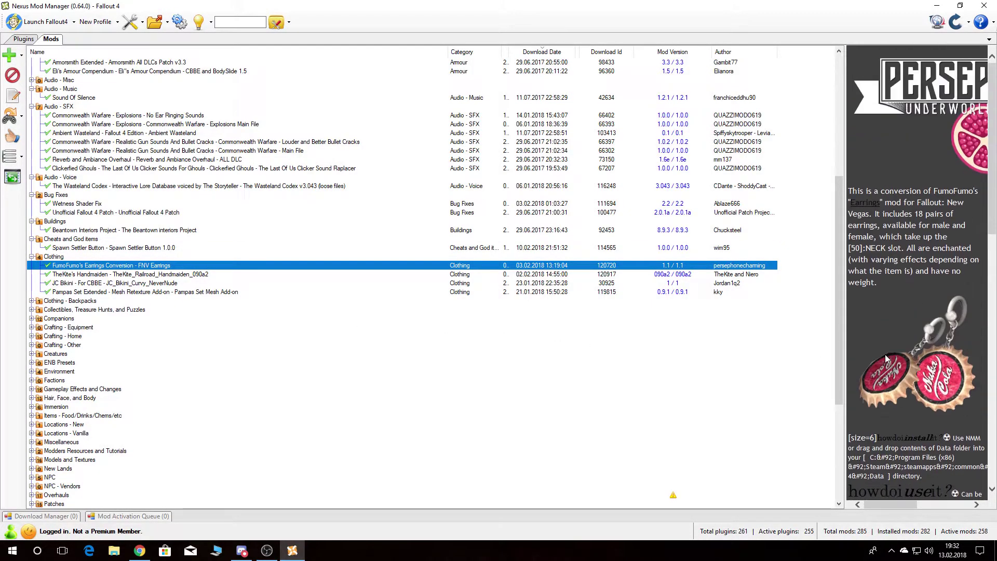
{"action": "left_click", "coordinate": [81, 275]}
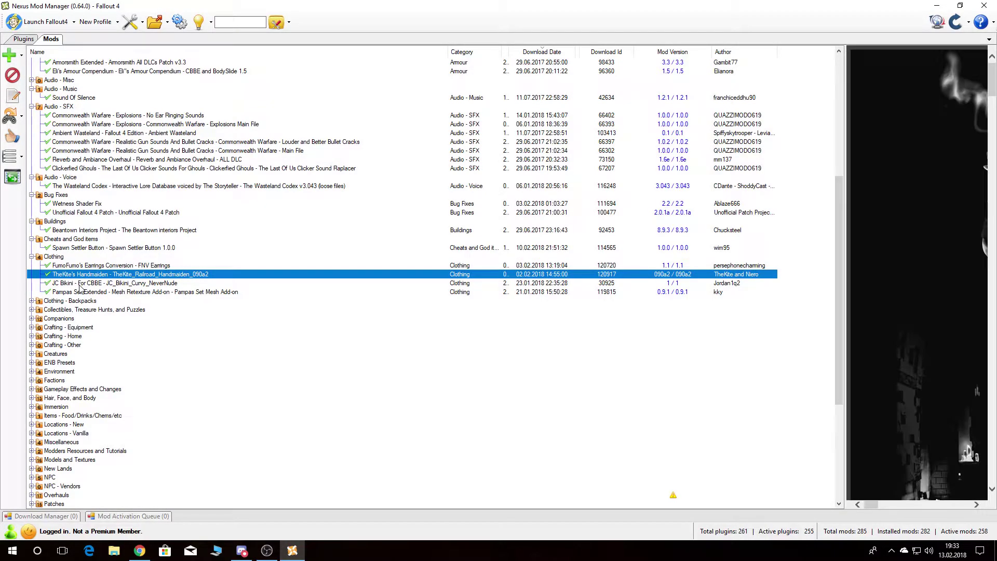
{"action": "left_click", "coordinate": [882, 506]}
{"action": "mouse_move", "coordinate": [881, 505]}
{"action": "left_mouse_down"}
{"action": "mouse_move", "coordinate": [898, 506]}
{"action": "mouse_move", "coordinate": [869, 506]}
{"action": "left_mouse_up"}
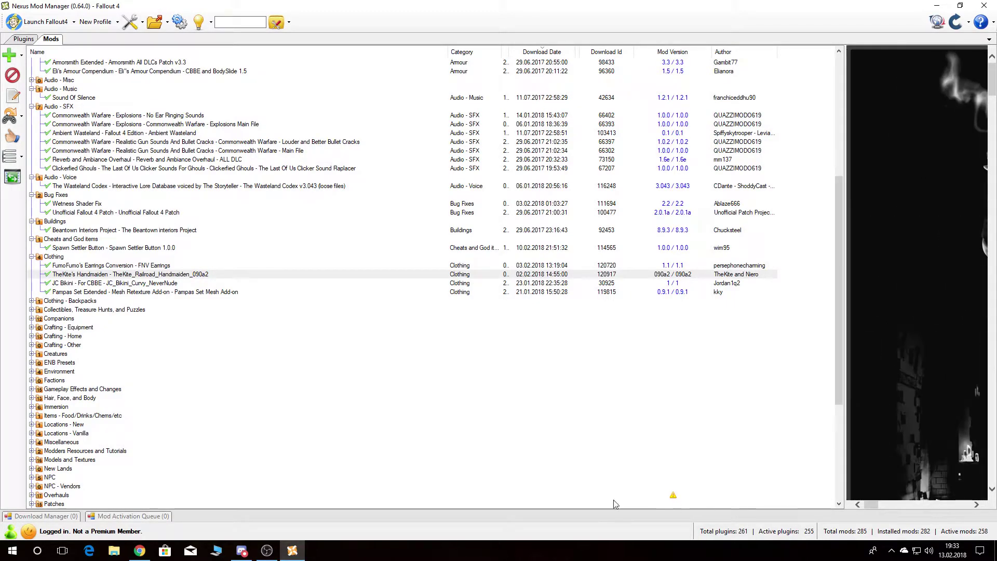
{"action": "left_click", "coordinate": [76, 285]}
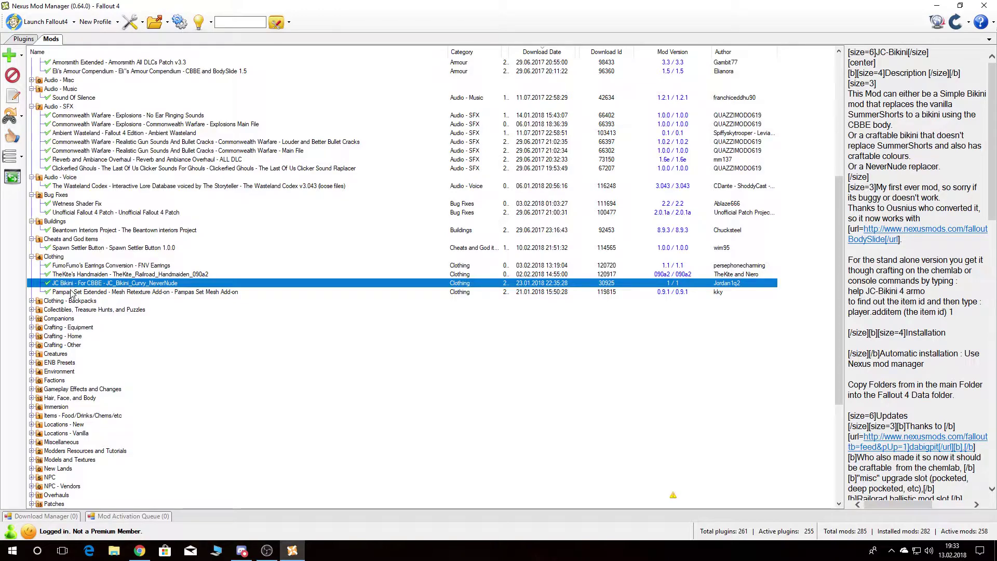
{"action": "left_click", "coordinate": [70, 293]}
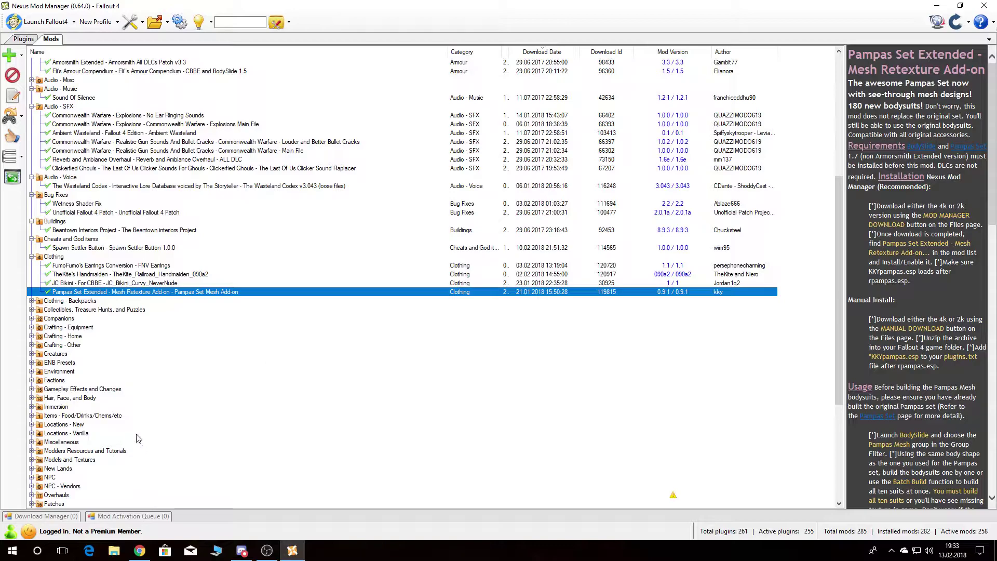
Expand Clothing - Backpacks and Collectibles, Treasure Hunts, and Puzzles and view Backpacks of the Commonwealth and BobbleHats FO4 Edition.
{"action": "scroll", "coordinate": [99, 353], "scroll_direction": "down", "scroll_amount": 2}
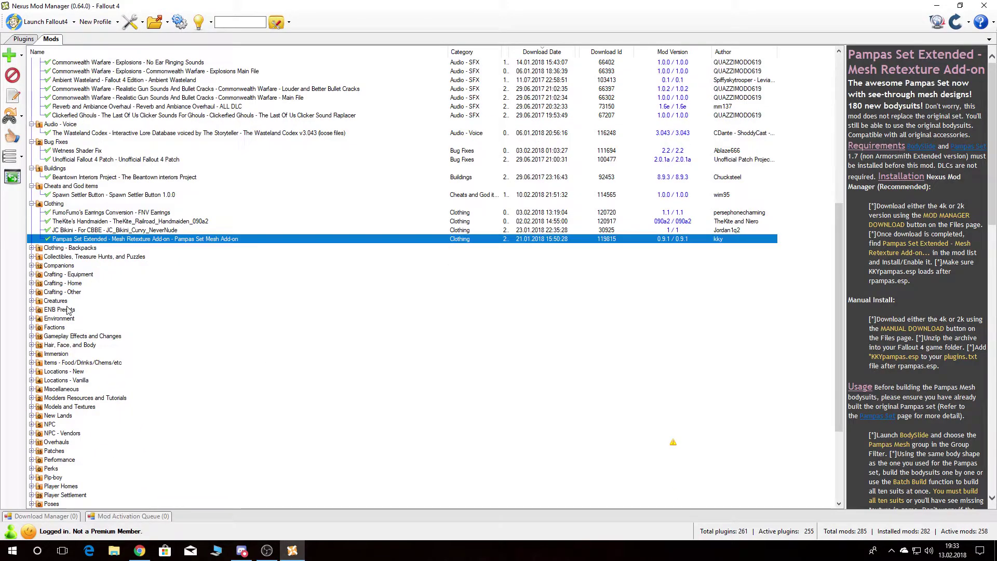
{"action": "left_click", "coordinate": [31, 248]}
{"action": "left_click", "coordinate": [77, 257]}
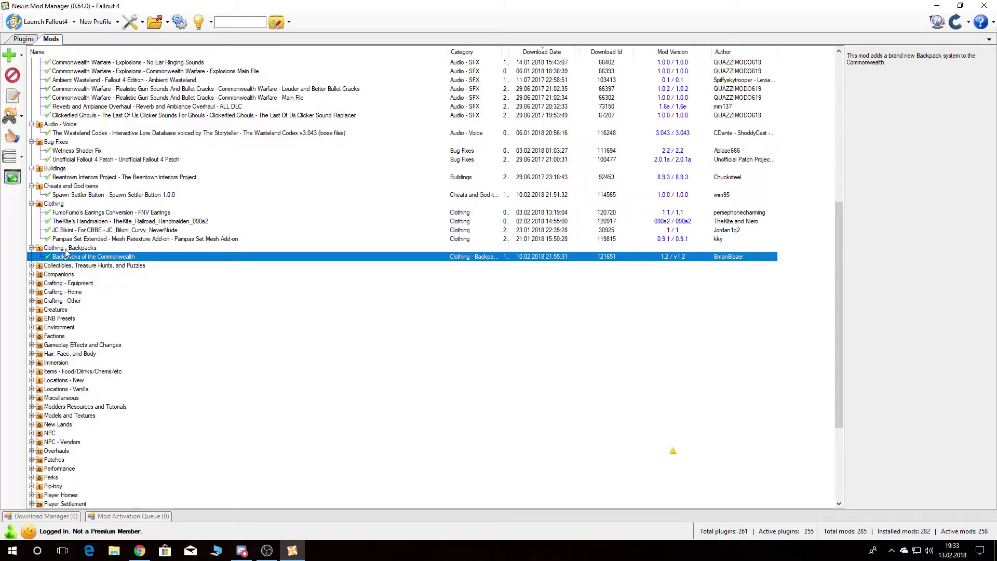
{"action": "left_click", "coordinate": [32, 265]}
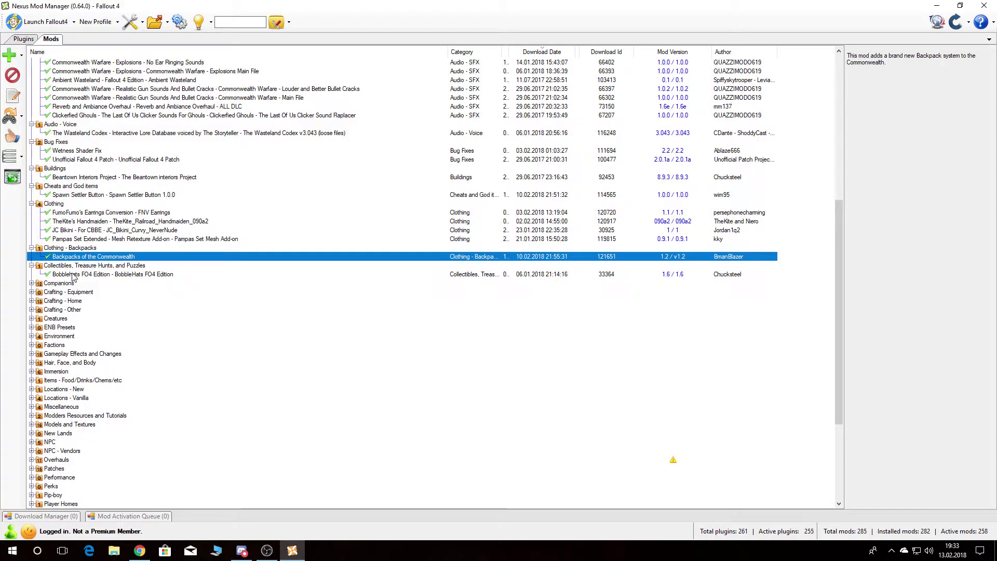
{"action": "left_click", "coordinate": [73, 275]}
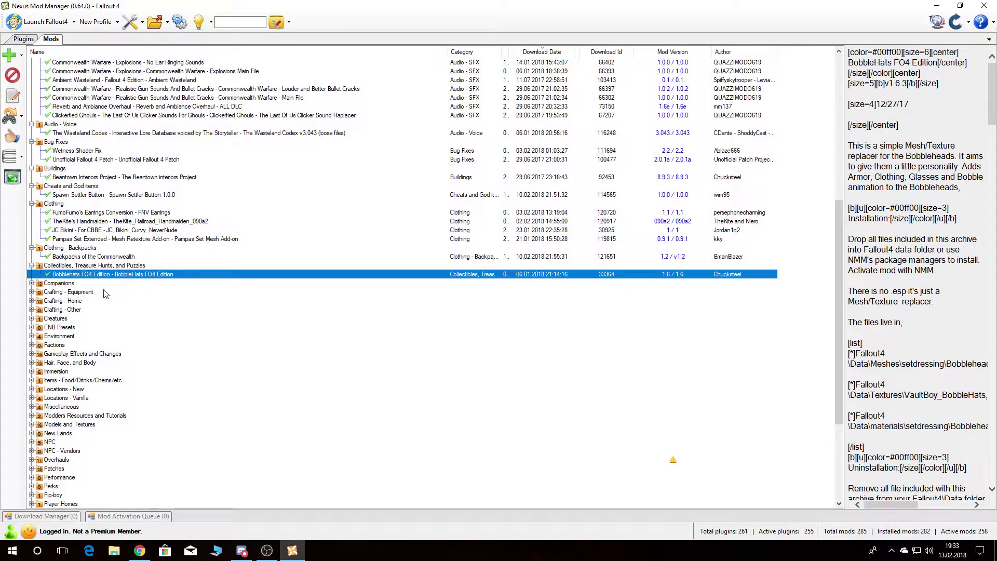
Expand the Companions category and view Deeper Thoughts - Curie, Valentine REBORN, Cait fidelity and the main Wintermute - Cyborg Companion mod.
{"action": "left_click", "coordinate": [32, 283]}
{"action": "scroll", "coordinate": [87, 244], "scroll_direction": "down", "scroll_amount": 2}
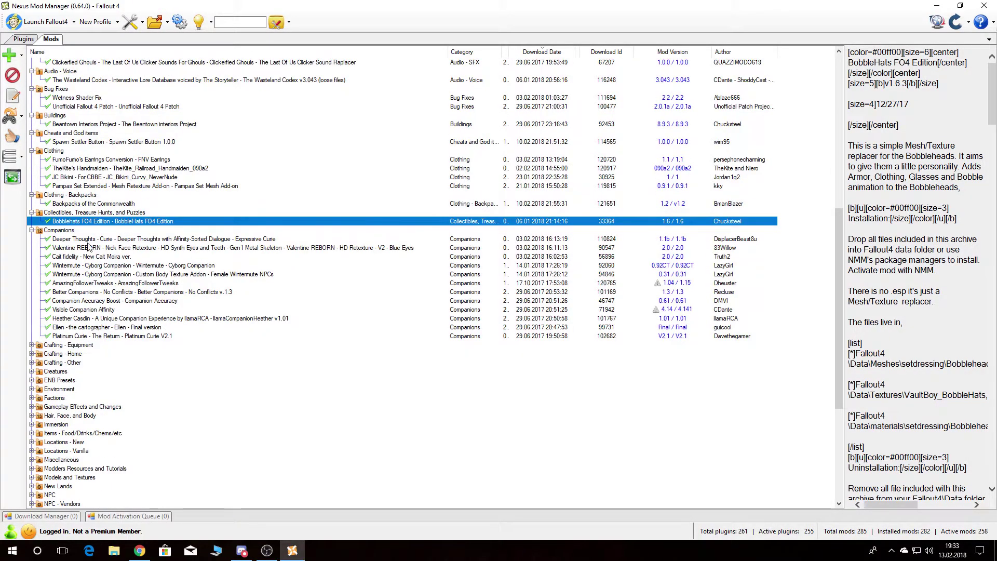
{"action": "left_click", "coordinate": [87, 241]}
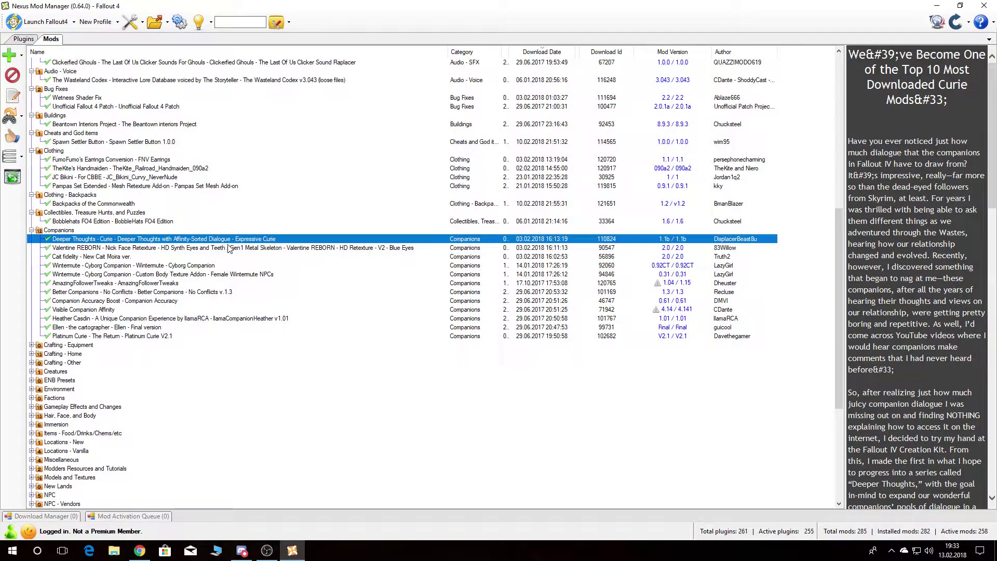
{"action": "left_click", "coordinate": [125, 249]}
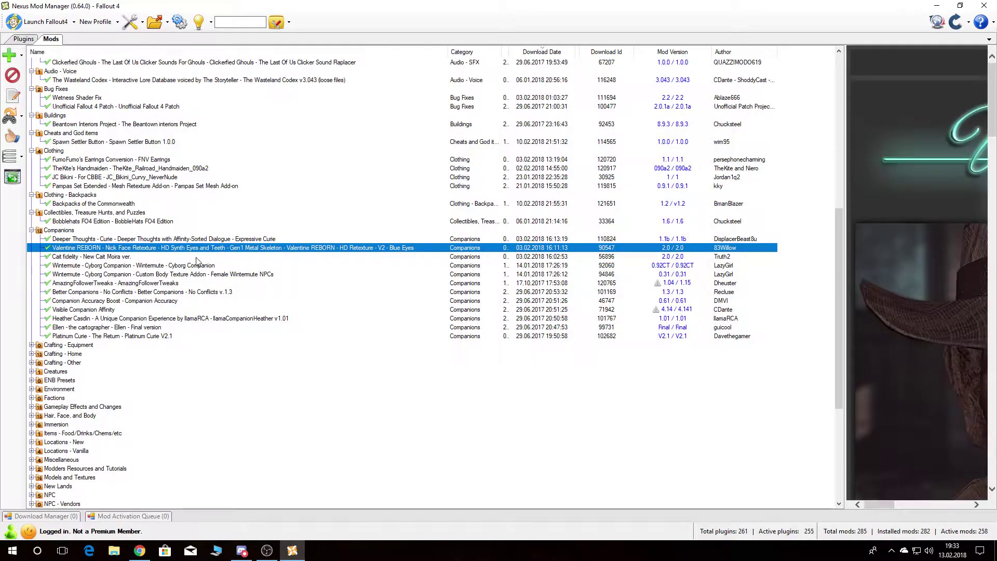
{"action": "left_click", "coordinate": [63, 259]}
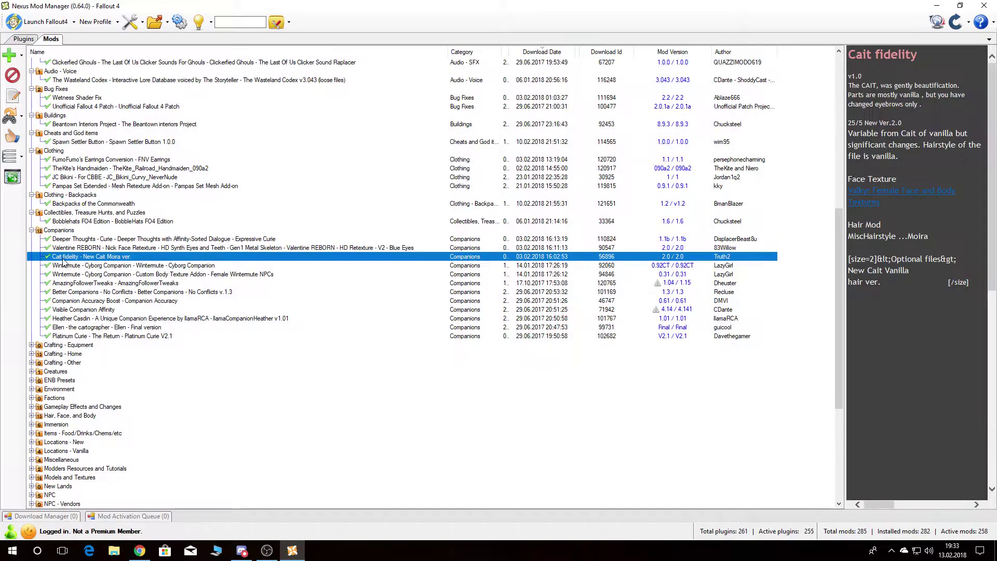
{"action": "left_click_drag", "start_coordinate": [886, 507], "coordinate": [911, 503]}
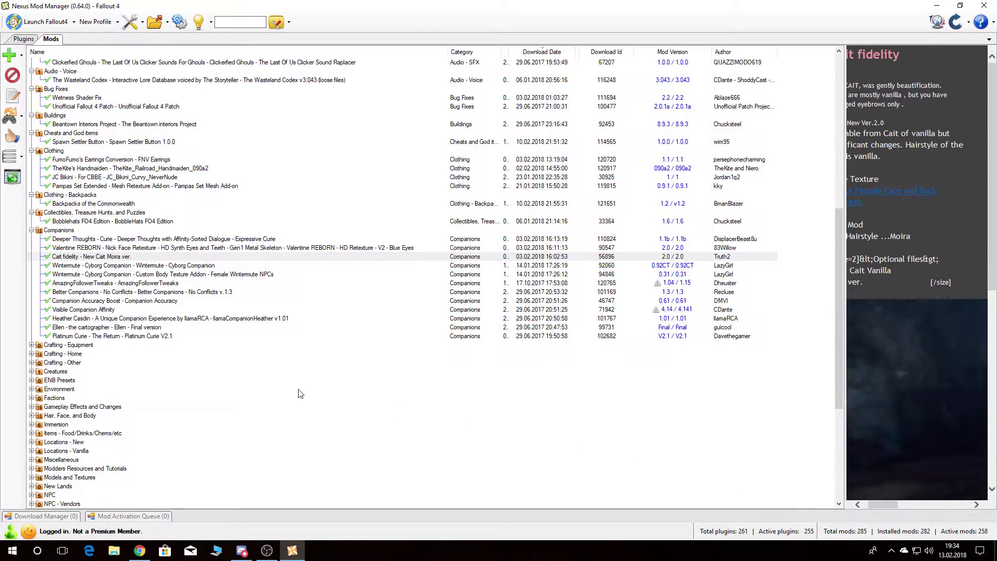
{"action": "left_click", "coordinate": [104, 266]}
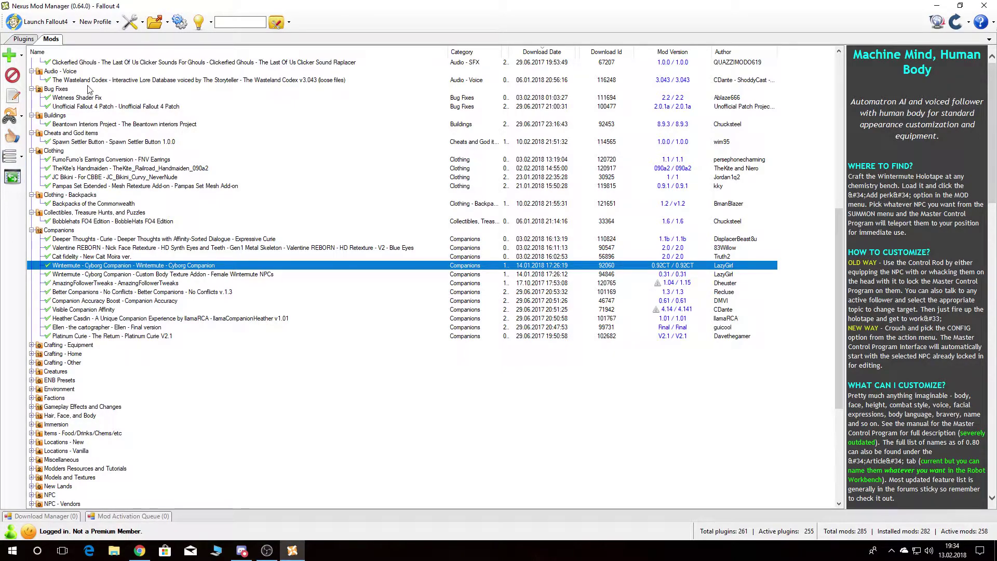
View the descriptions of Wintermute's Custom Body Texture Addon, AmazingFollowerTweaks and Better Companions - No Conflicts, reading through the last one.
{"action": "left_click", "coordinate": [102, 274]}
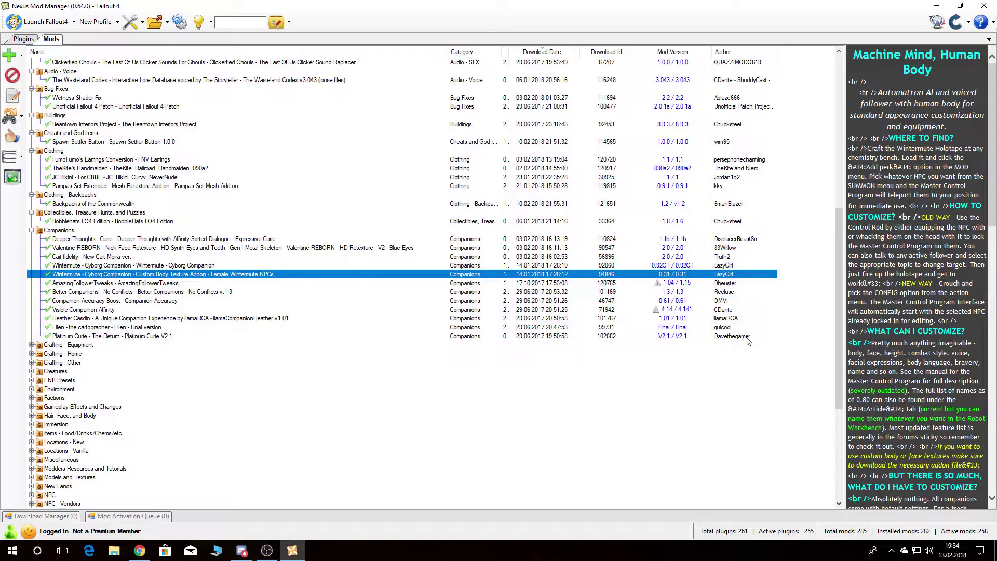
{"action": "left_click", "coordinate": [82, 284]}
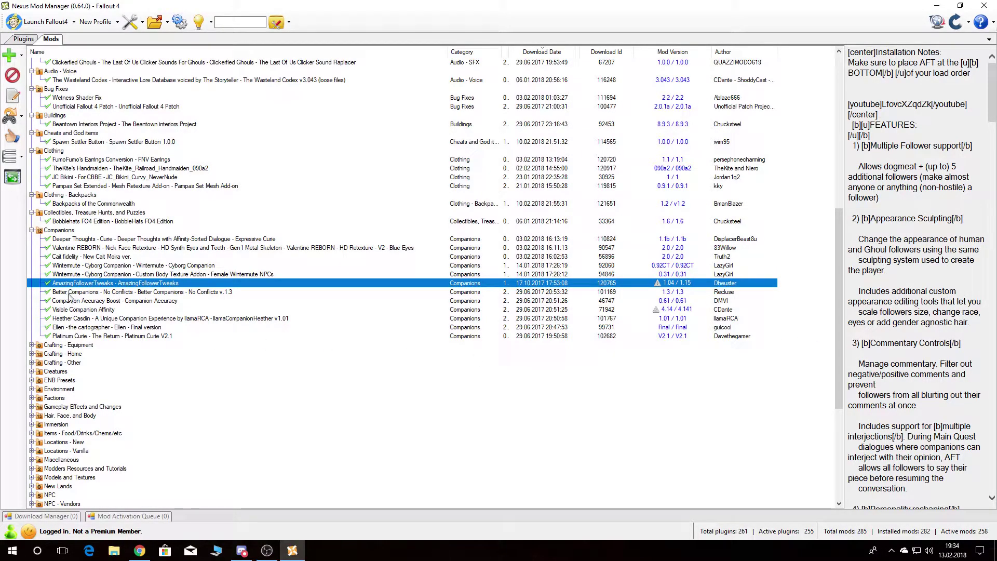
{"action": "left_click", "coordinate": [71, 292]}
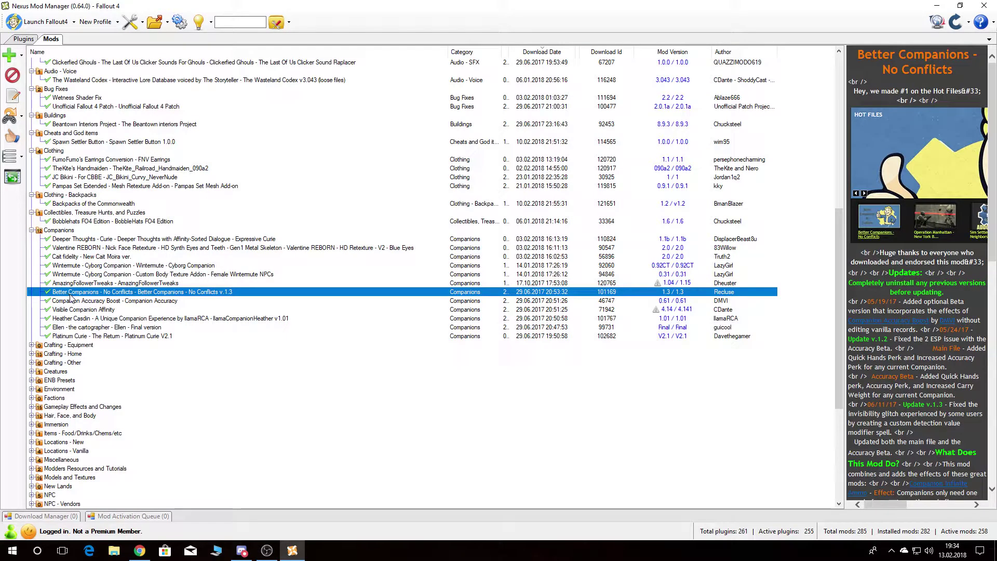
{"action": "scroll", "coordinate": [919, 314], "scroll_direction": "down", "scroll_amount": 10}
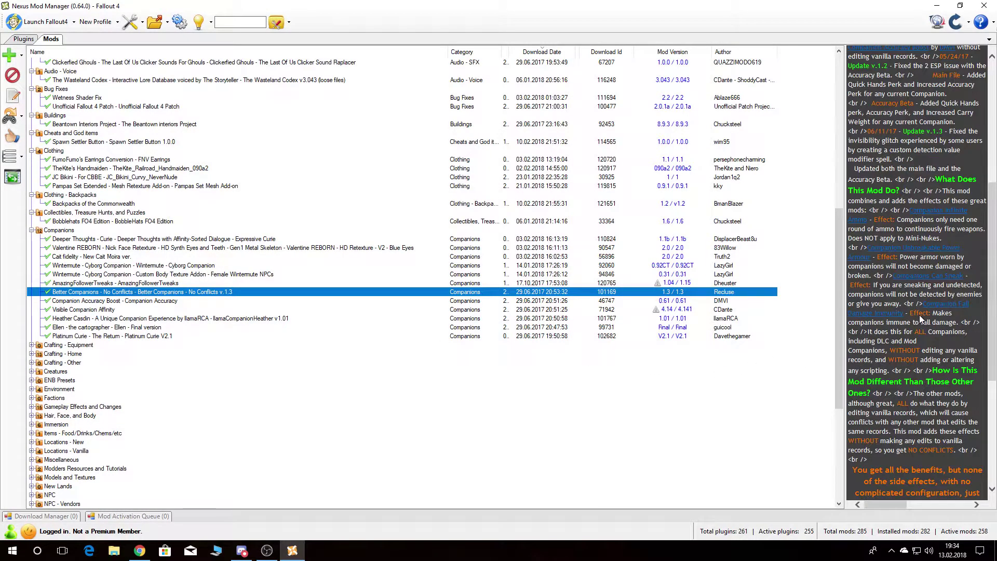
{"action": "scroll", "coordinate": [918, 321], "scroll_direction": "up", "scroll_amount": 8}
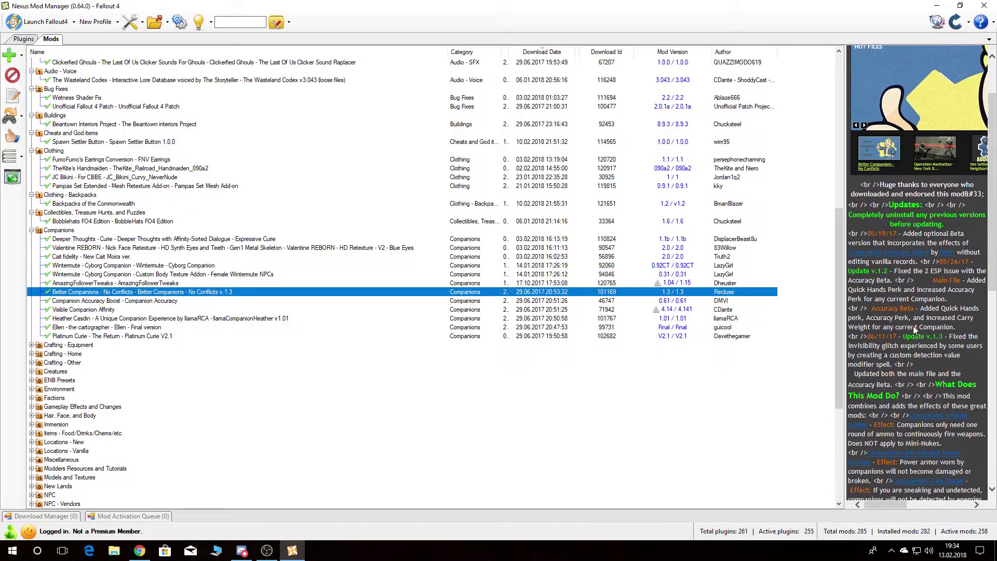
{"action": "scroll", "coordinate": [913, 326], "scroll_direction": "up", "scroll_amount": 3}
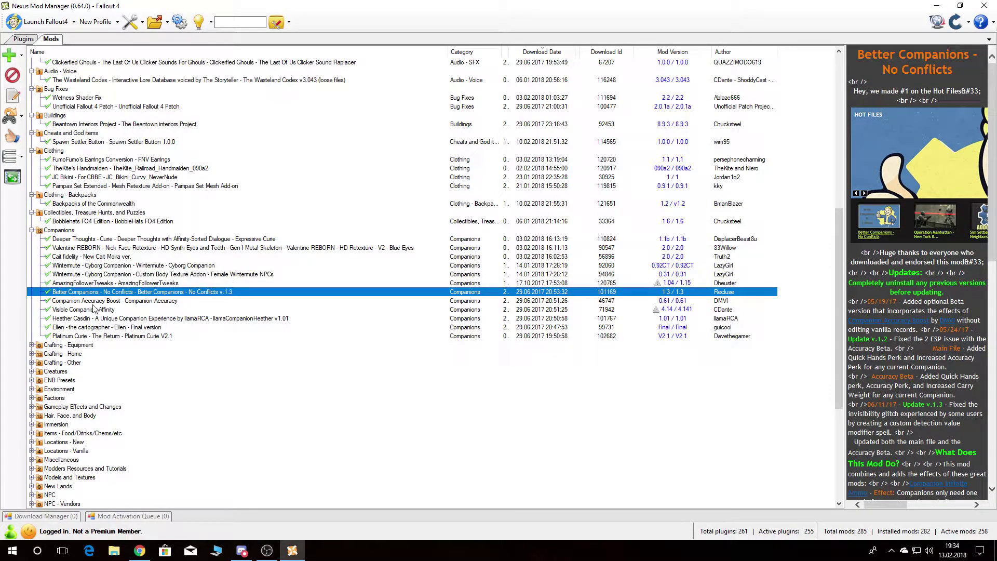
View the Companion Accuracy Boost description and look through the text and images of Visible Companion Affinity.
{"action": "left_click", "coordinate": [87, 301]}
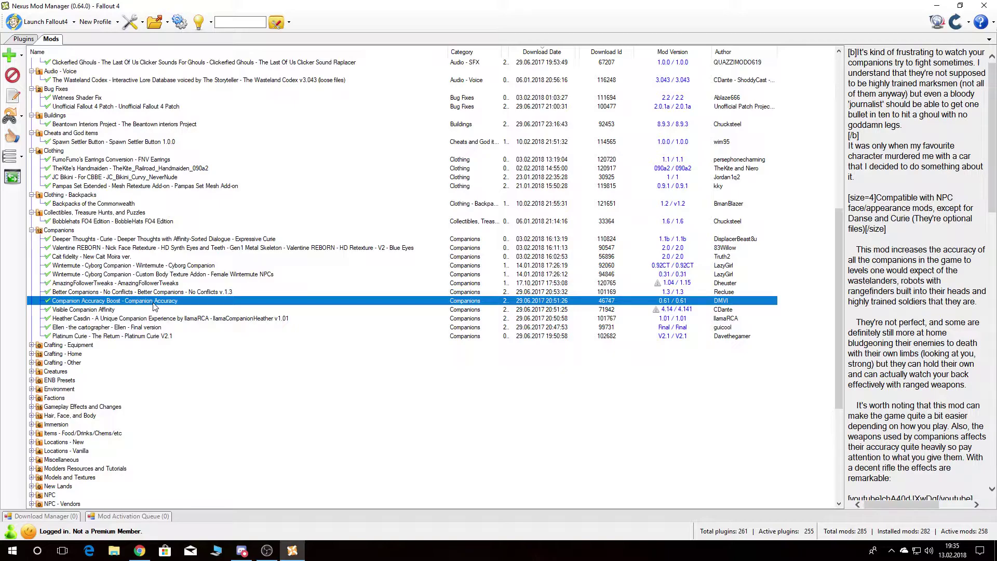
{"action": "left_click", "coordinate": [75, 311]}
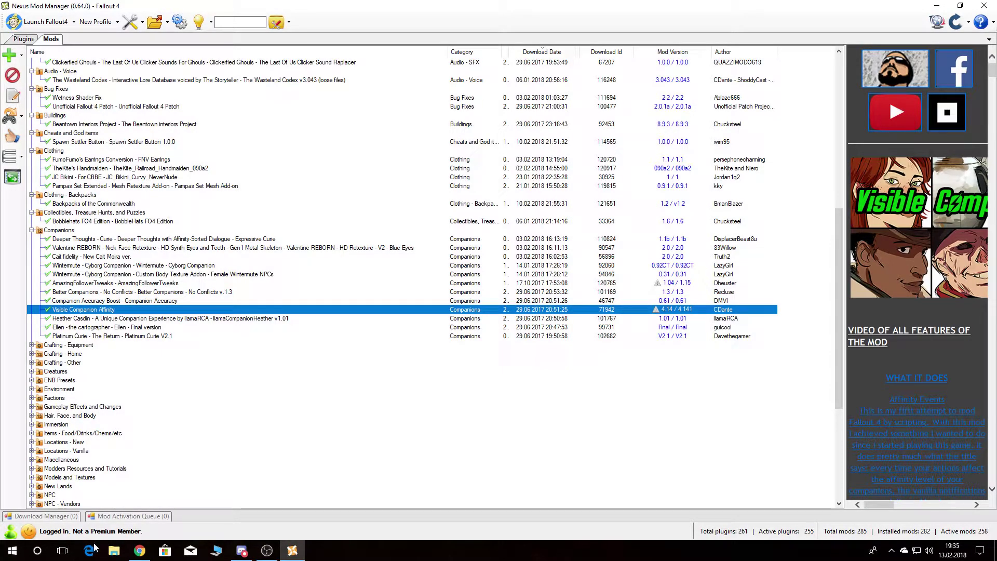
{"action": "scroll", "coordinate": [946, 443], "scroll_direction": "down", "scroll_amount": 8}
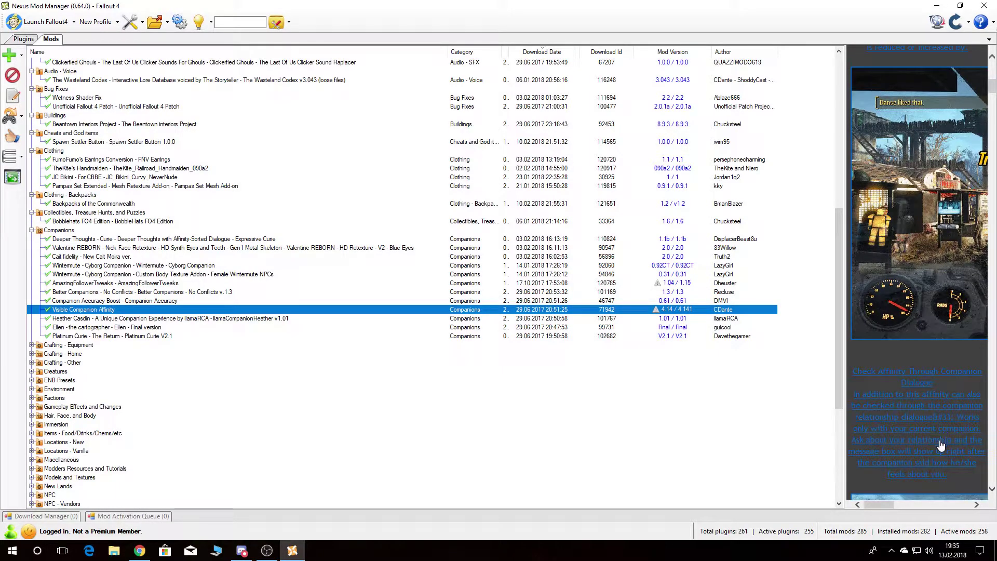
{"action": "mouse_move", "coordinate": [882, 504]}
{"action": "left_mouse_down"}
{"action": "mouse_move", "coordinate": [937, 506]}
{"action": "mouse_move", "coordinate": [865, 502]}
{"action": "left_mouse_up"}
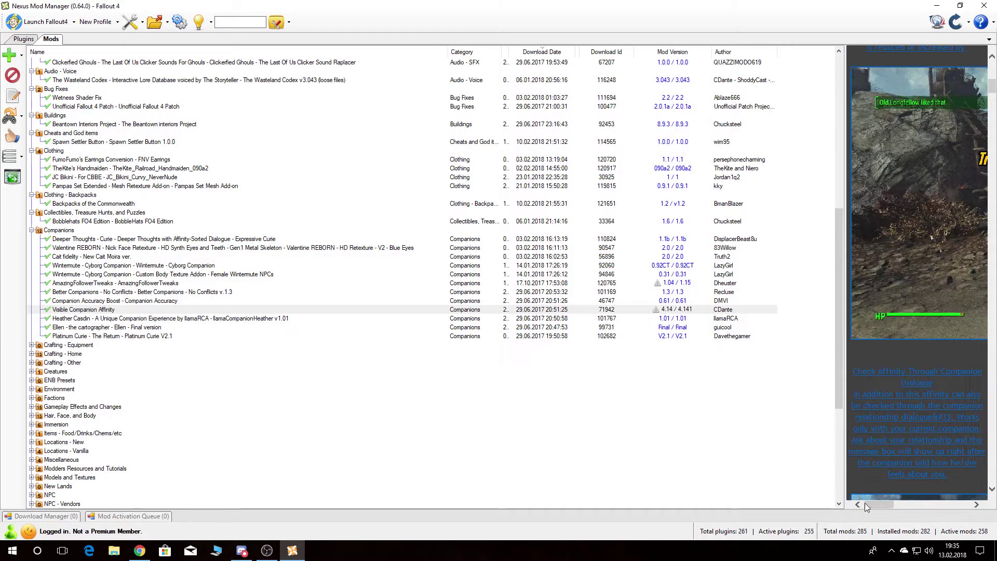
{"action": "scroll", "coordinate": [887, 434], "scroll_direction": "up", "scroll_amount": 5}
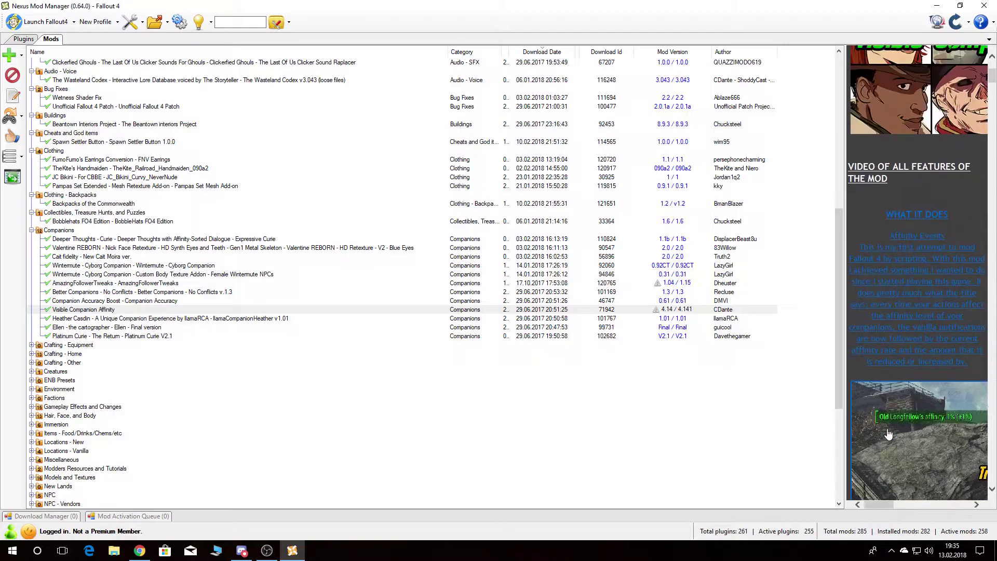
{"action": "scroll", "coordinate": [888, 433], "scroll_direction": "up", "scroll_amount": 4}
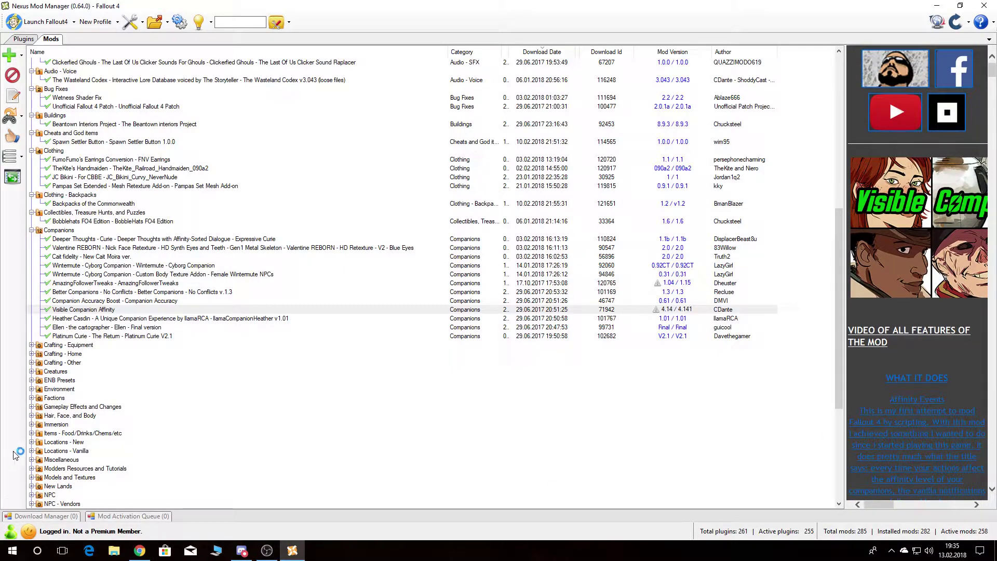
View the descriptions of the Heather Casdin and Platinum Curie - The Return companion mods.
{"action": "scroll", "coordinate": [65, 395], "scroll_direction": "down", "scroll_amount": 1}
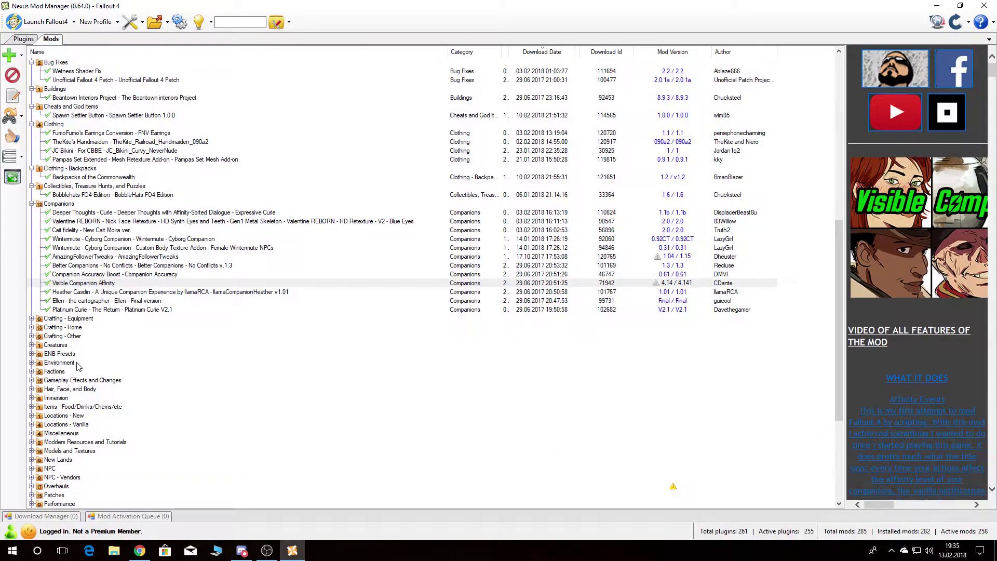
{"action": "left_click", "coordinate": [87, 292]}
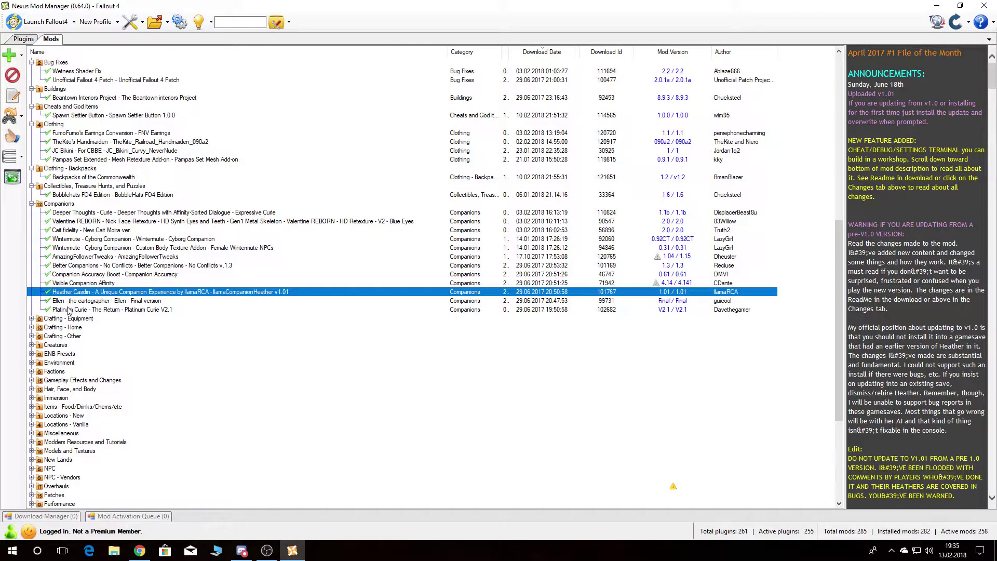
{"action": "left_click", "coordinate": [68, 310]}
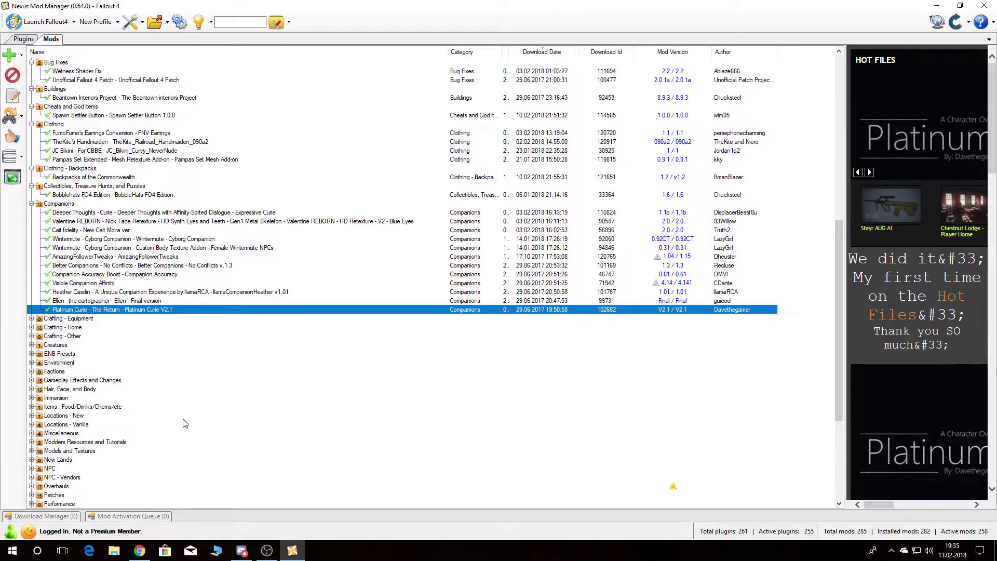
Expand the Crafting - Home category and view the NorthlandDiggers Resources description.
{"action": "scroll", "coordinate": [60, 254], "scroll_direction": "down", "scroll_amount": 1}
{"action": "scroll", "coordinate": [59, 253], "scroll_direction": "down", "scroll_amount": 1}
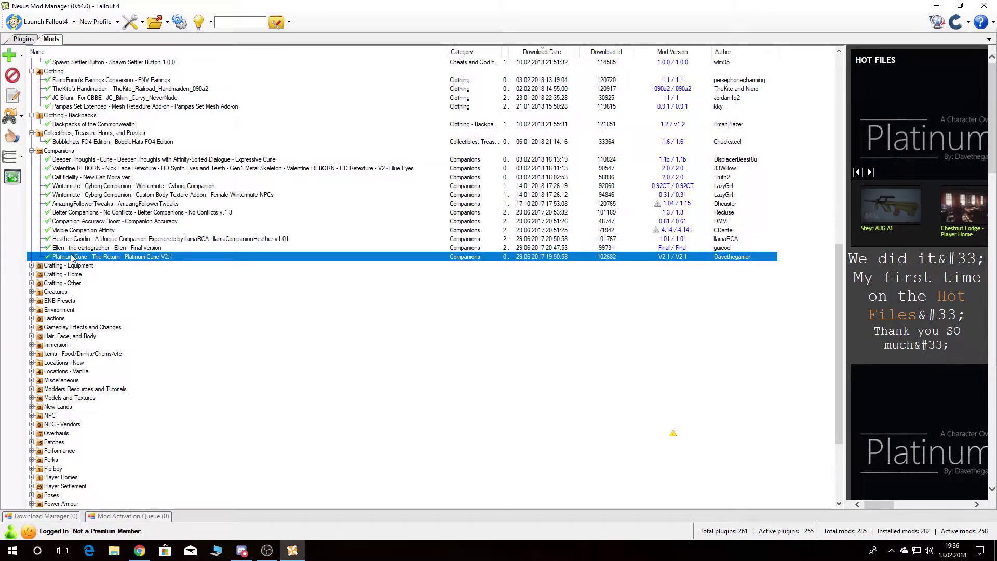
{"action": "left_click", "coordinate": [31, 274]}
{"action": "scroll", "coordinate": [78, 258], "scroll_direction": "down", "scroll_amount": 2}
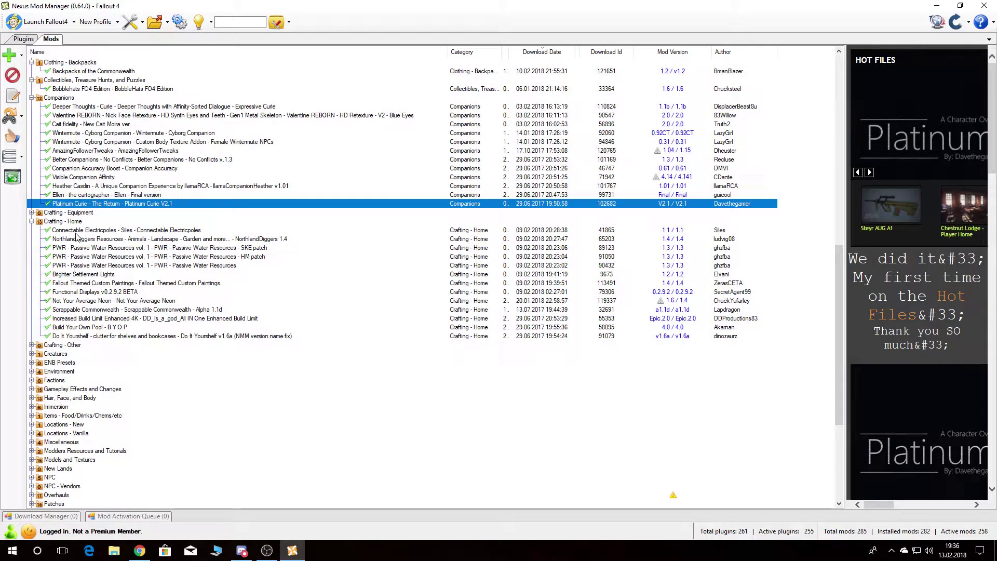
{"action": "left_click", "coordinate": [77, 233]}
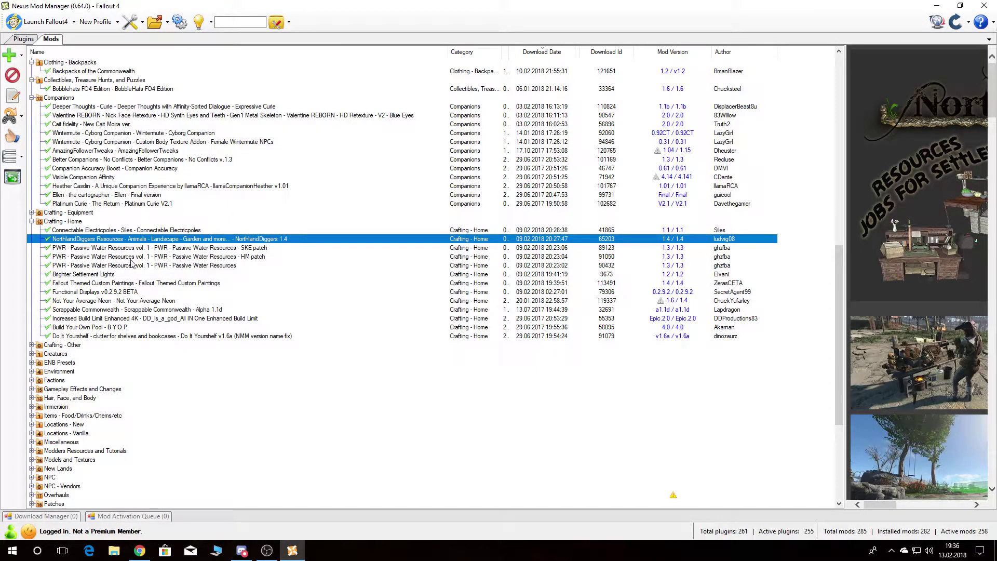
{"action": "left_click_drag", "start_coordinate": [872, 505], "coordinate": [840, 514]}
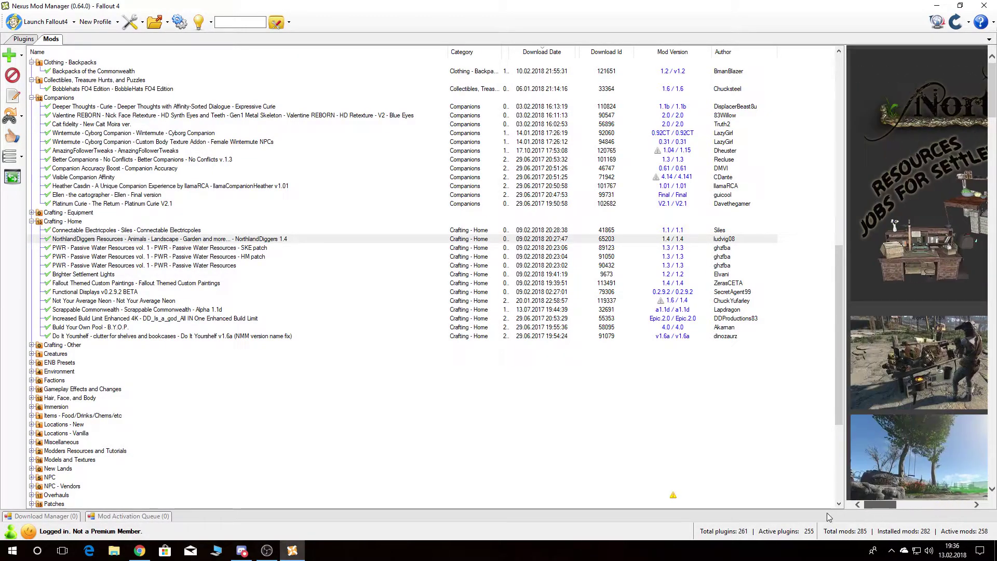
View the descriptions of the PWR - Passive Water Resources SKE patch, the main PWR mod and Brighter Settlement Lights.
{"action": "left_click", "coordinate": [96, 249]}
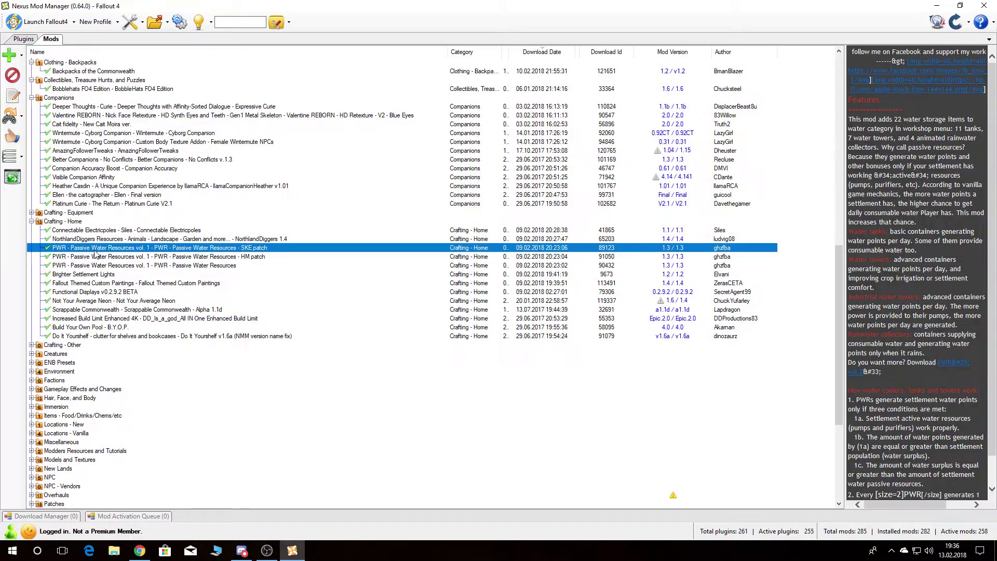
{"action": "left_click", "coordinate": [161, 265]}
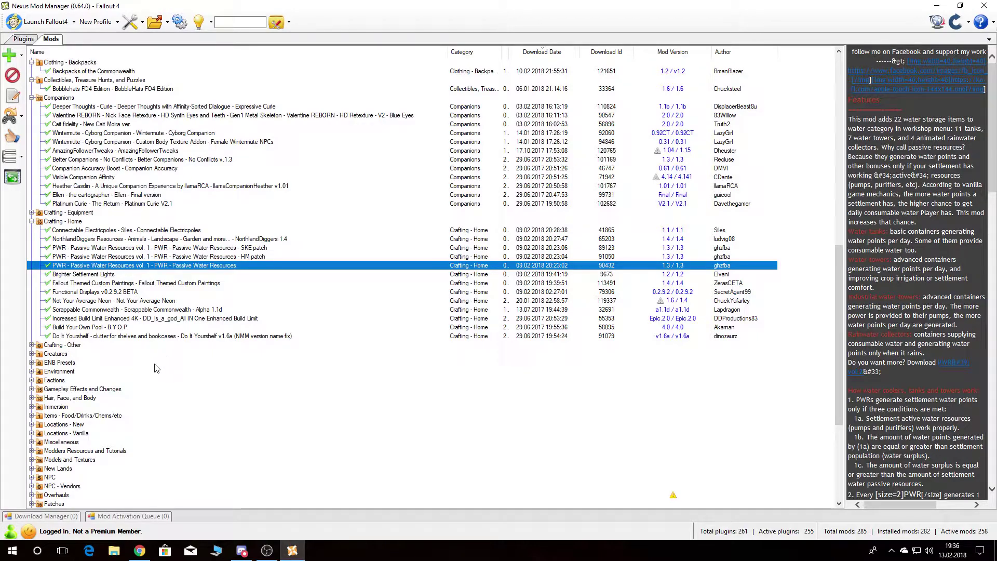
{"action": "left_click", "coordinate": [68, 274]}
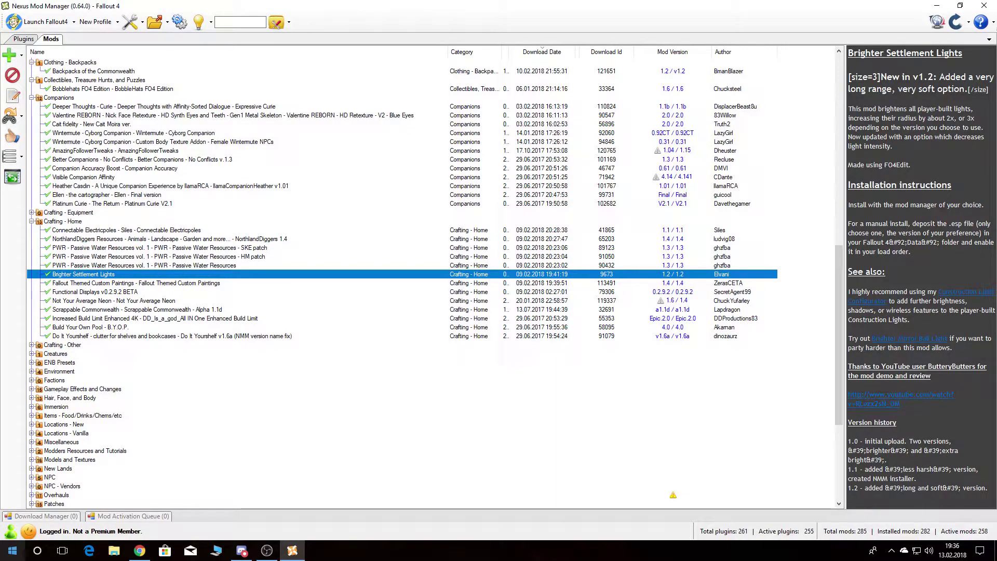
View the descriptions of Fallout Themed Custom Paintings, Functional Displays and Not Your Average Neon.
{"action": "left_click", "coordinate": [81, 285]}
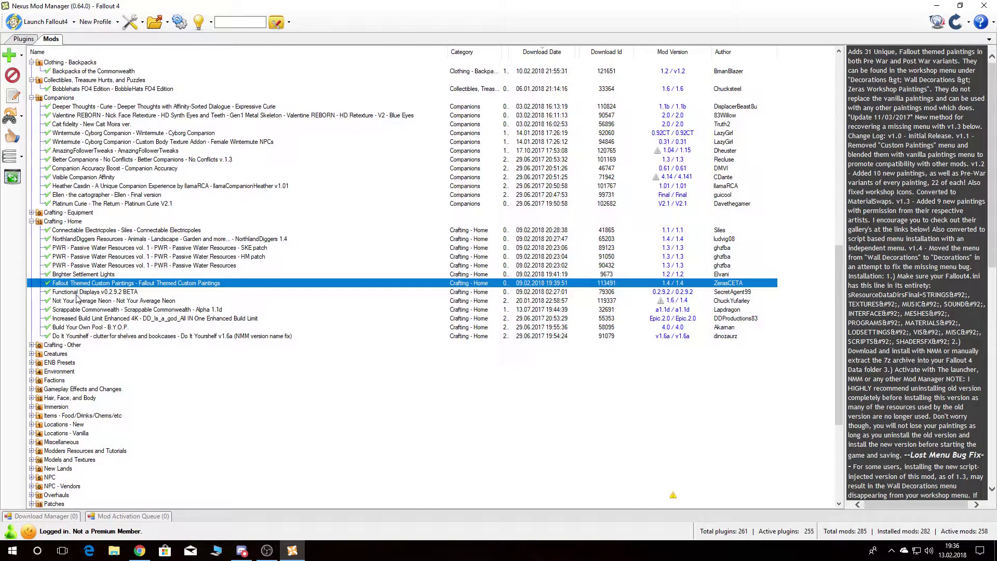
{"action": "left_click", "coordinate": [75, 294]}
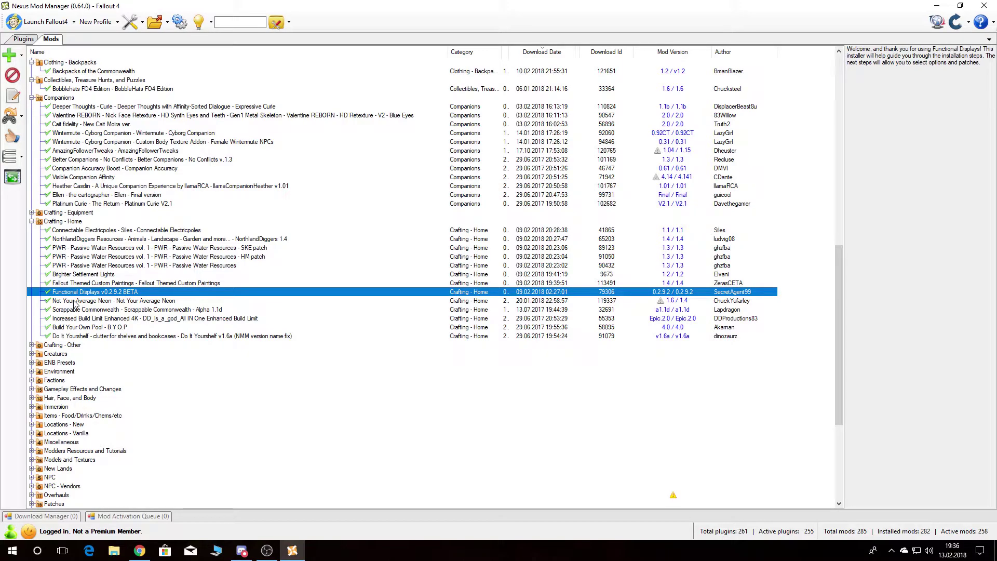
{"action": "left_click", "coordinate": [75, 302]}
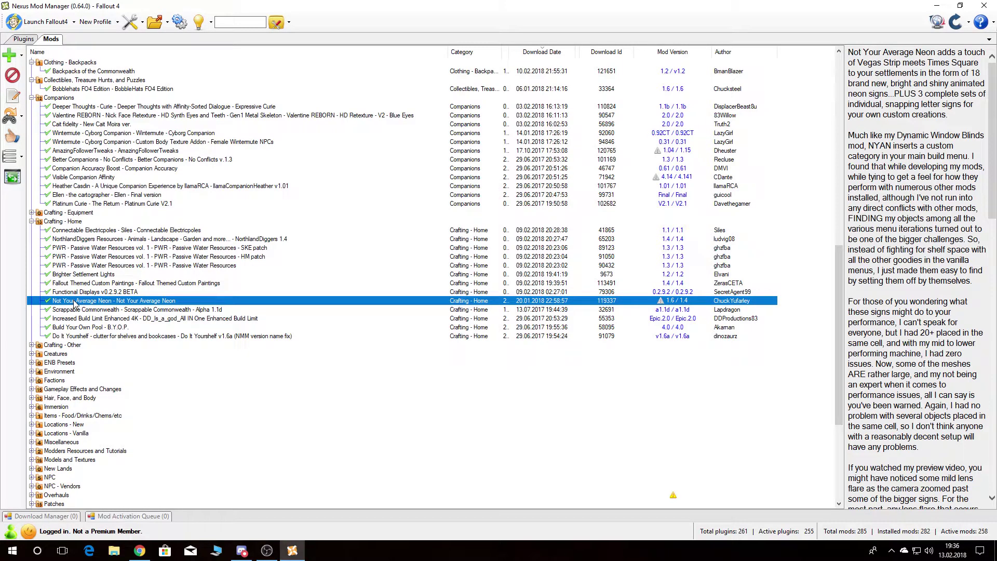
Open the Nexus web page of Not Your Average Neon from its mod version and look at its files and description.
{"action": "mouse_move", "coordinate": [681, 302]}
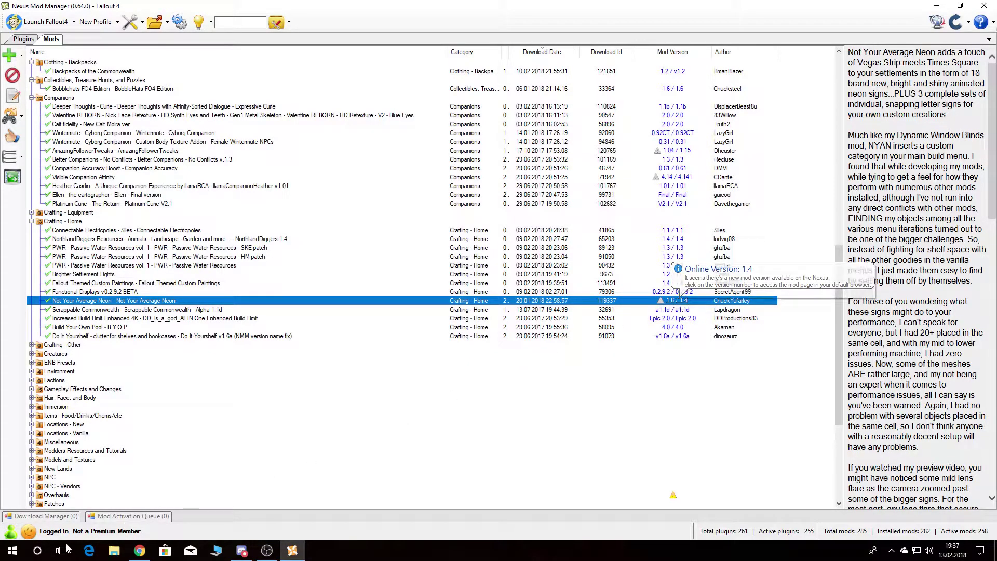
{"action": "left_click", "coordinate": [680, 302]}
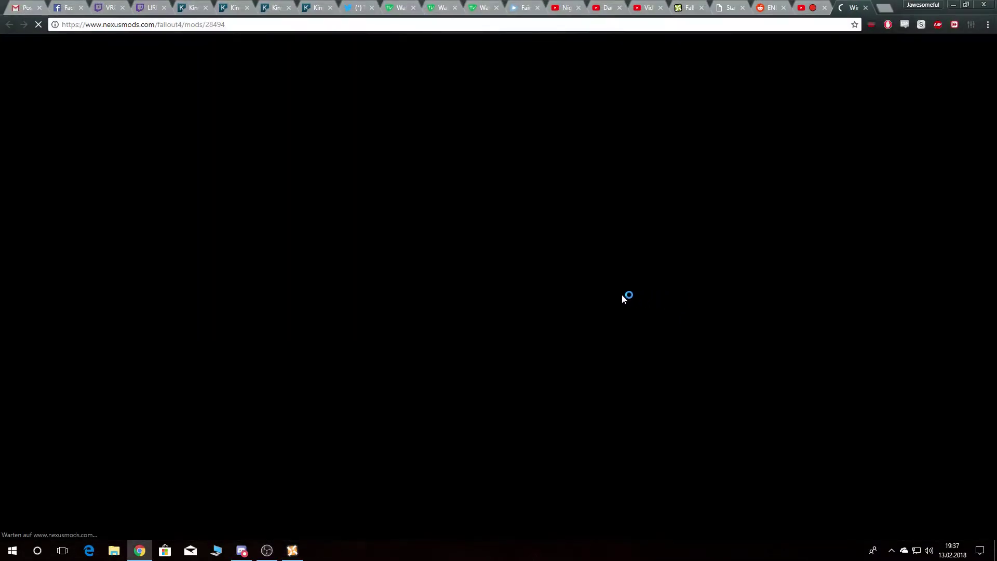
{"action": "scroll", "coordinate": [80, 331], "scroll_direction": "down", "scroll_amount": 6}
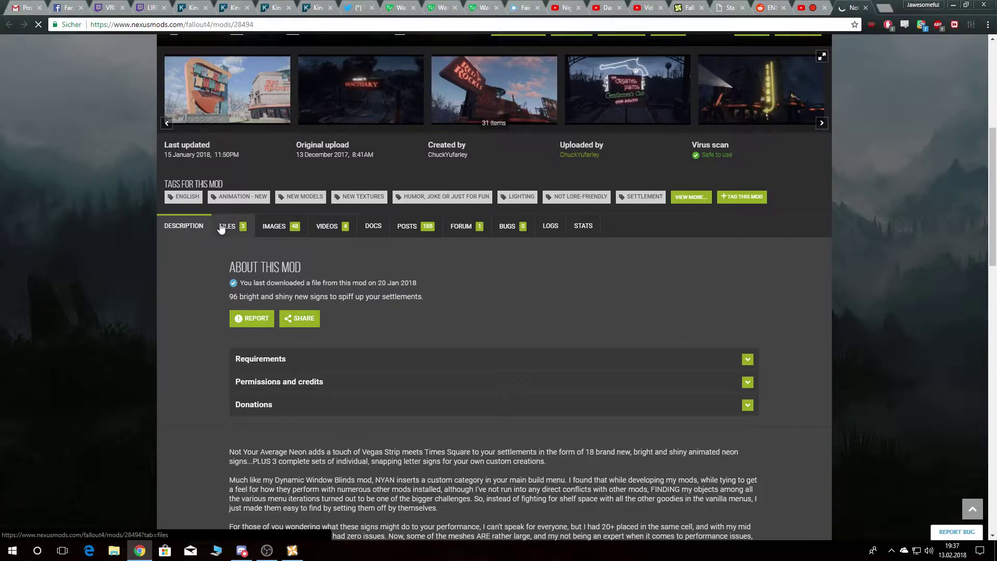
{"action": "left_click", "coordinate": [221, 226]}
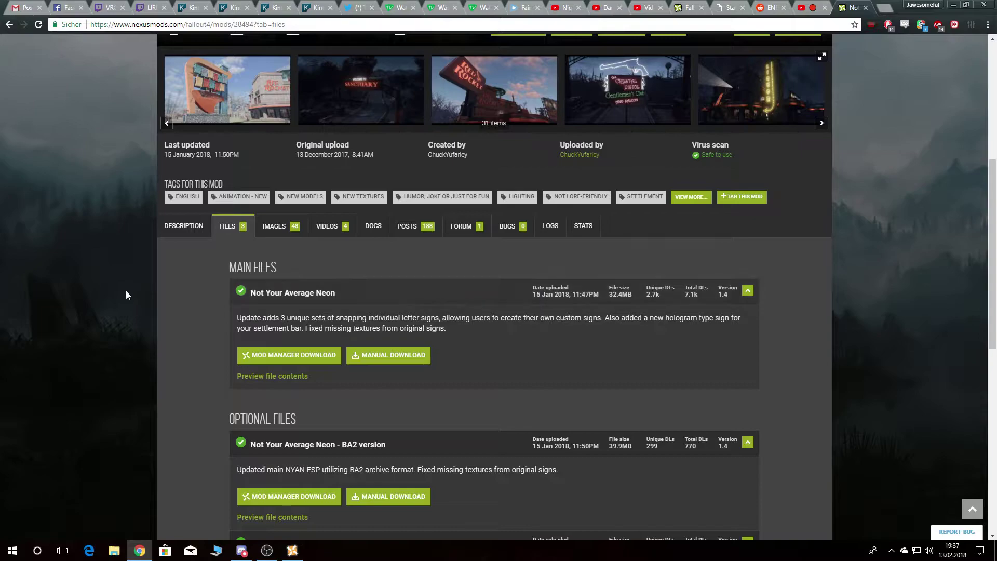
{"action": "left_click", "coordinate": [163, 231]}
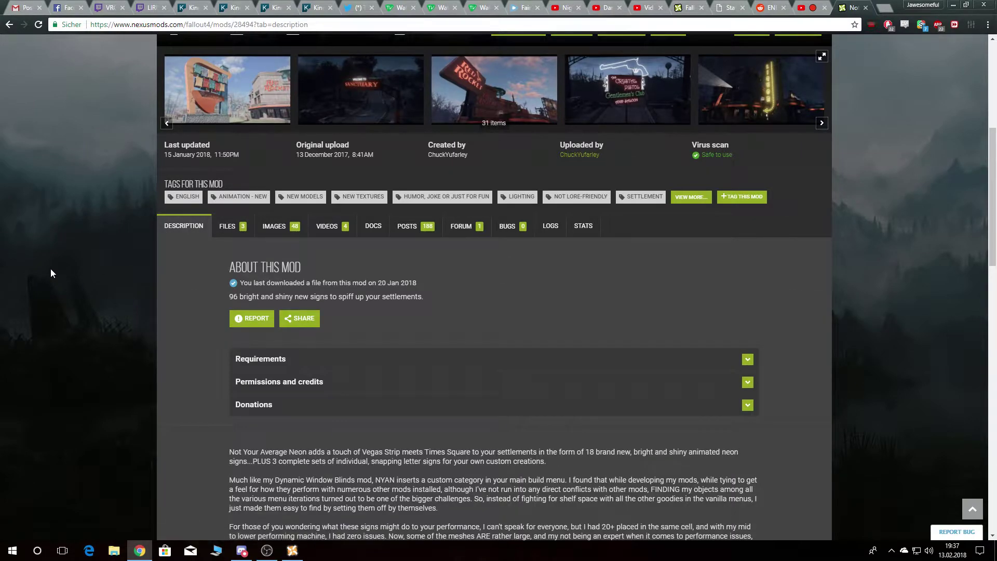
{"action": "scroll", "coordinate": [52, 270], "scroll_direction": "down", "scroll_amount": 3}
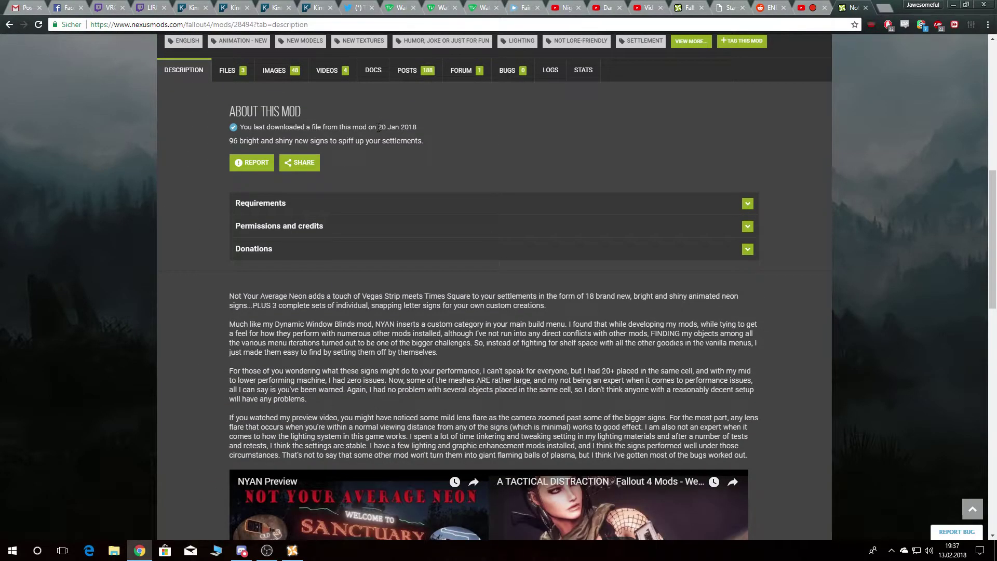
Check the main and optional file versions of Not Your Average Neon on its web page and switch back to Nexus Mod Manager.
{"action": "scroll", "coordinate": [212, 206], "scroll_direction": "up", "scroll_amount": 2}
{"action": "left_click", "coordinate": [219, 182]}
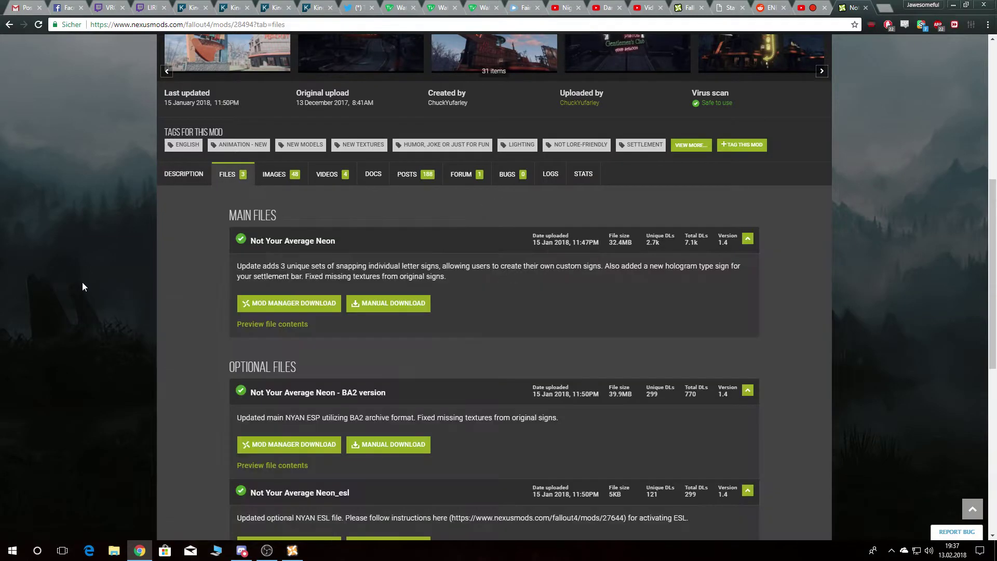
{"action": "scroll", "coordinate": [332, 307], "scroll_direction": "down", "scroll_amount": 6}
{"action": "scroll", "coordinate": [45, 357], "scroll_direction": "up", "scroll_amount": 6}
{"action": "left_click", "coordinate": [292, 550]}
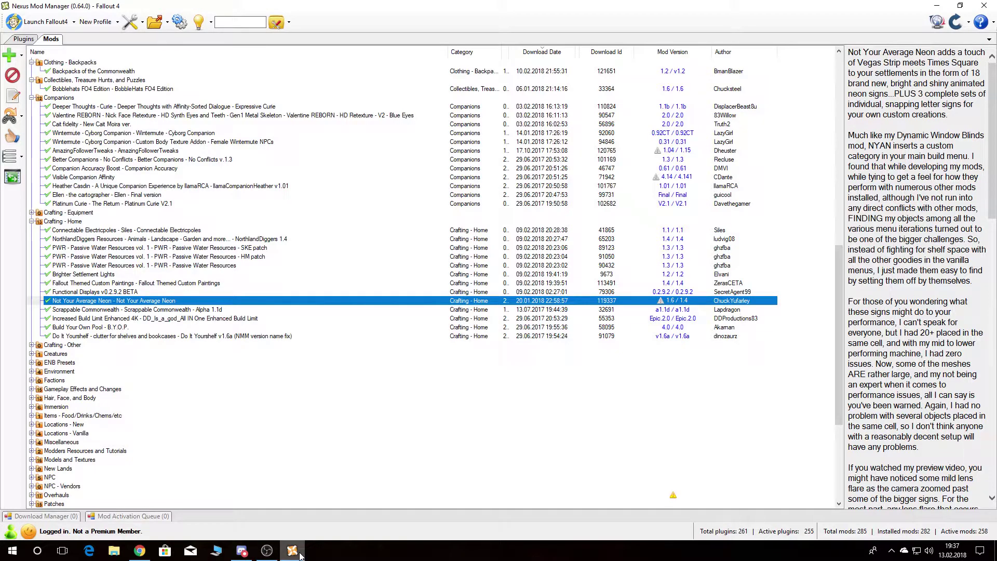
{"action": "left_click", "coordinate": [299, 553]}
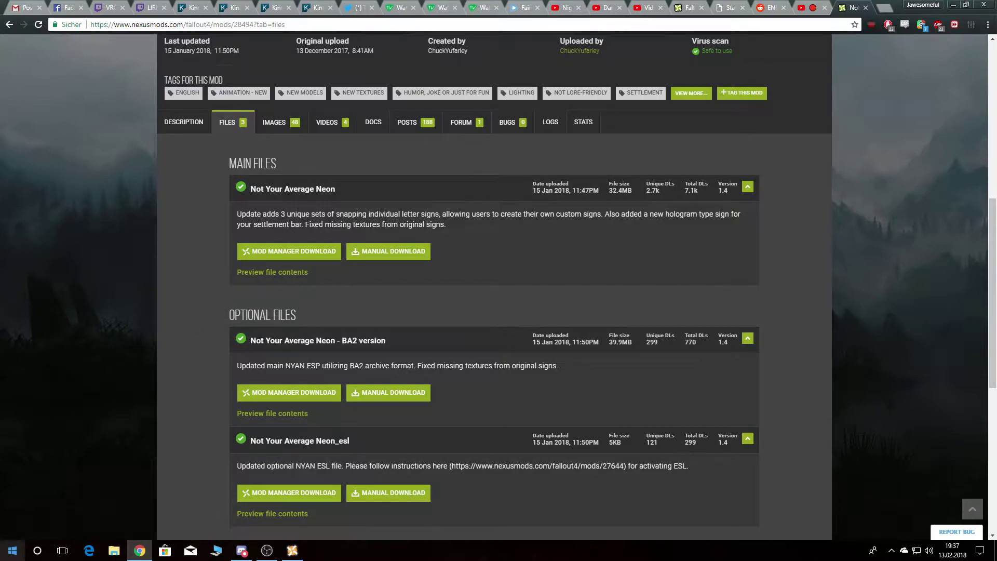
{"action": "left_click", "coordinate": [292, 550]}
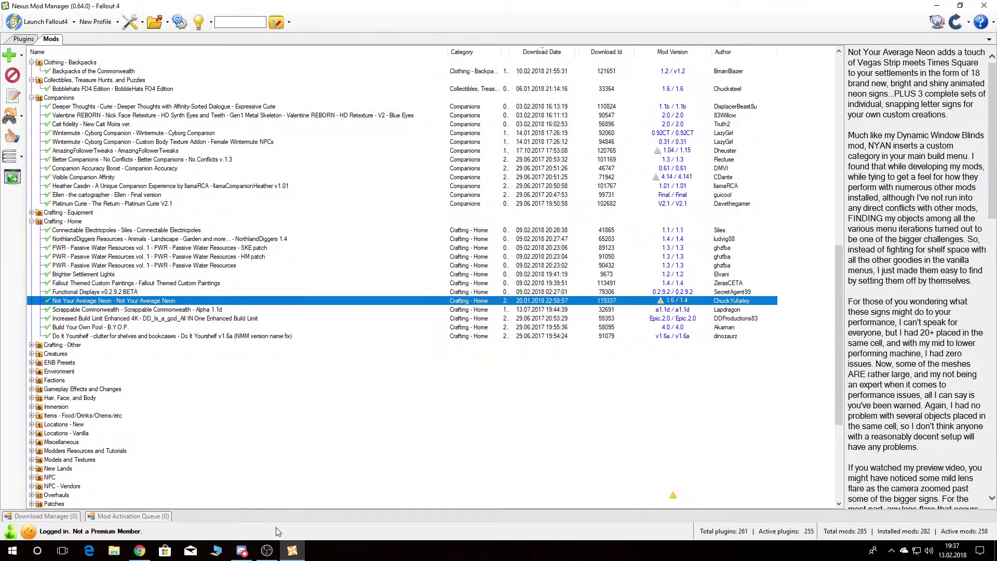
View the descriptions of Scrappable Commonwealth, Increased Build Limit Enhanced 4K, Build Your Own Pool and Do It Yourshelf.
{"action": "left_click", "coordinate": [67, 311]}
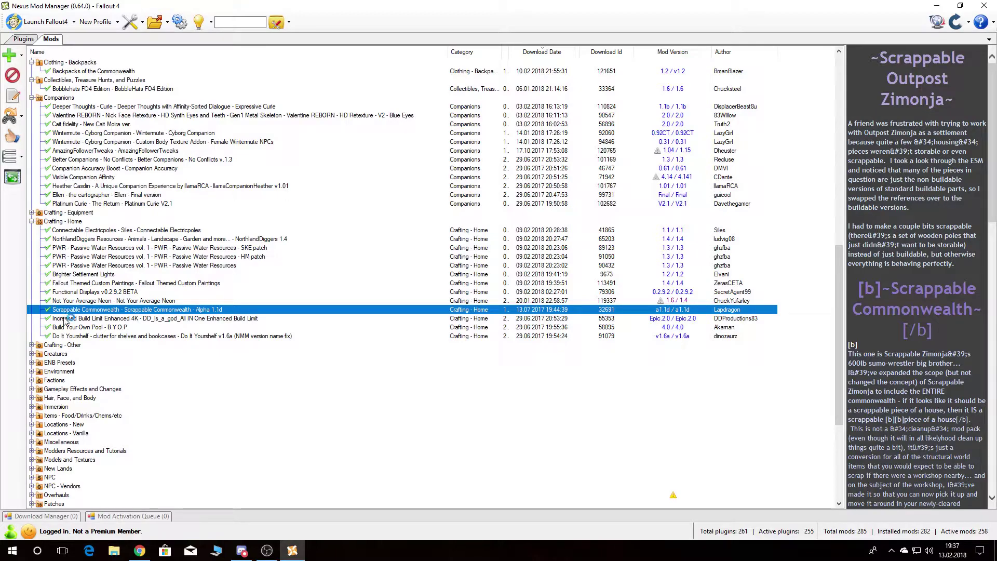
{"action": "left_click", "coordinate": [65, 319]}
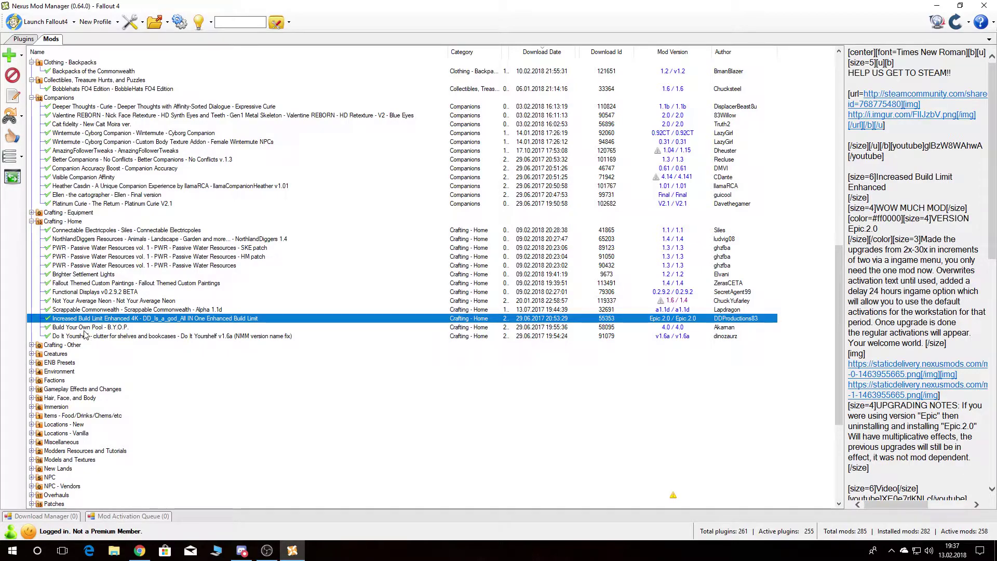
{"action": "left_click", "coordinate": [84, 331]}
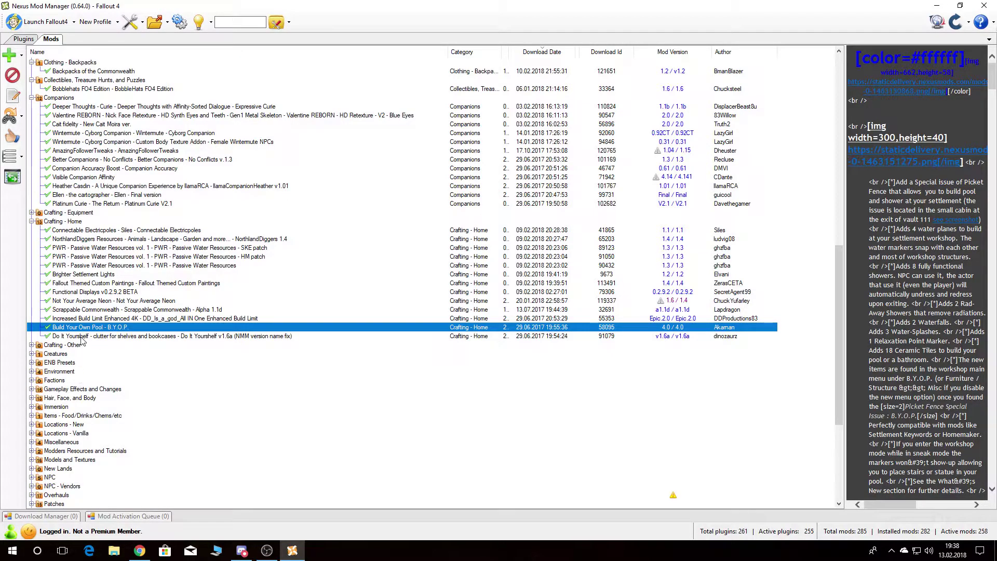
{"action": "key", "text": "Down"}
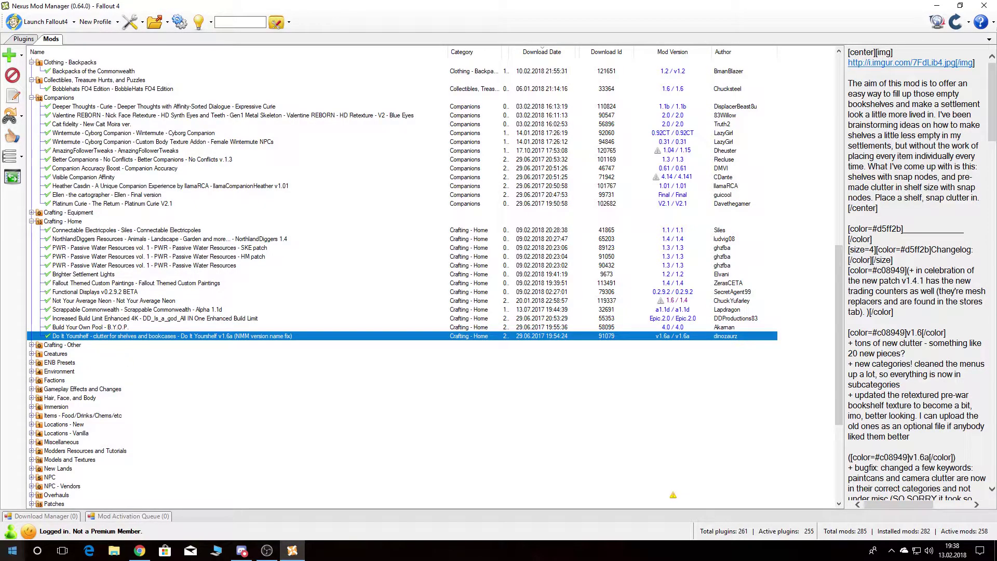
Expand the Creatures and Environment categories and view the descriptions of Creepy Monsters of Wasteland and Vivid Fallout - All in One.
{"action": "scroll", "coordinate": [125, 345], "scroll_direction": "down", "scroll_amount": 1}
{"action": "scroll", "coordinate": [125, 345], "scroll_direction": "down", "scroll_amount": 1}
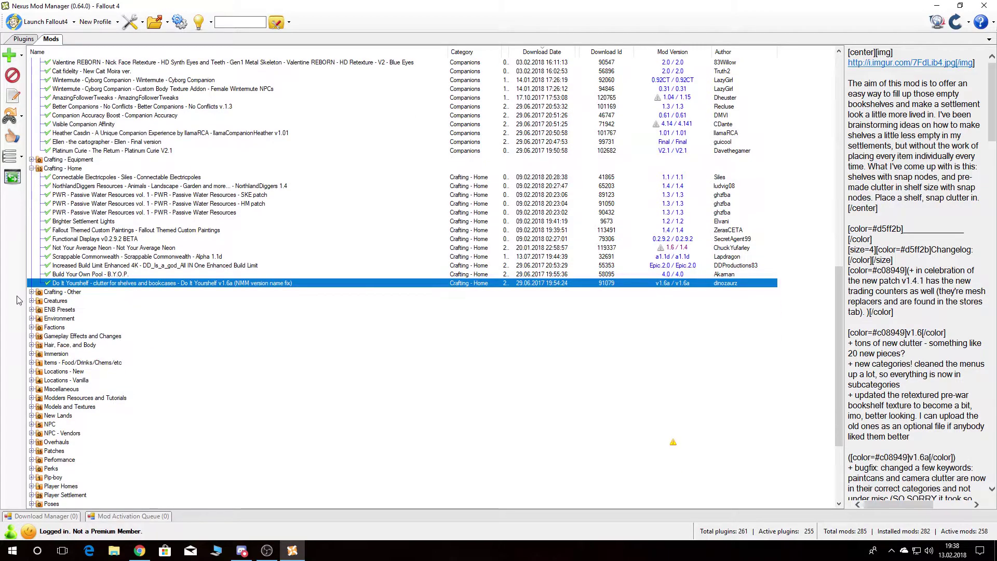
{"action": "left_click", "coordinate": [31, 300]}
{"action": "left_click", "coordinate": [104, 310]}
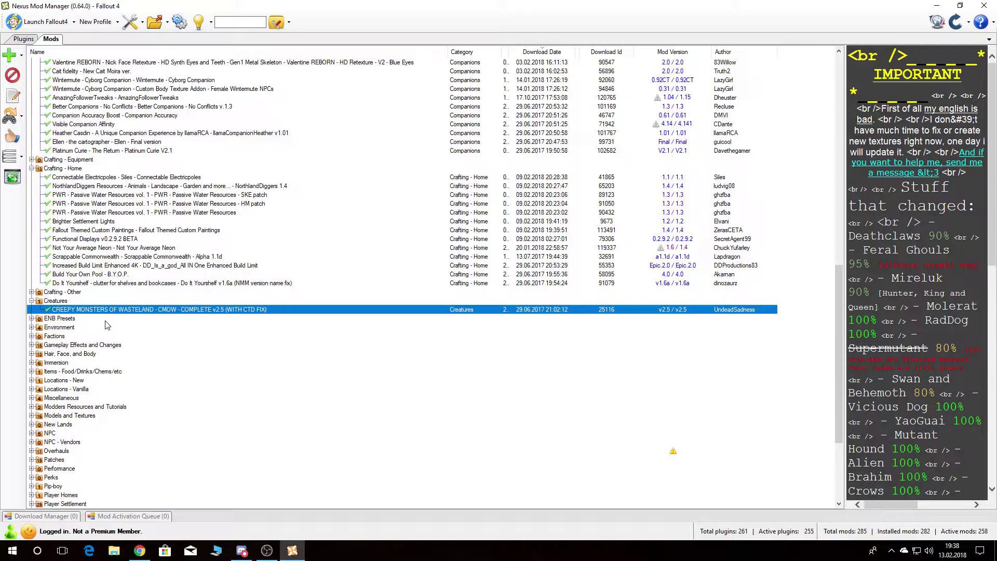
{"action": "scroll", "coordinate": [34, 221], "scroll_direction": "down", "scroll_amount": 4}
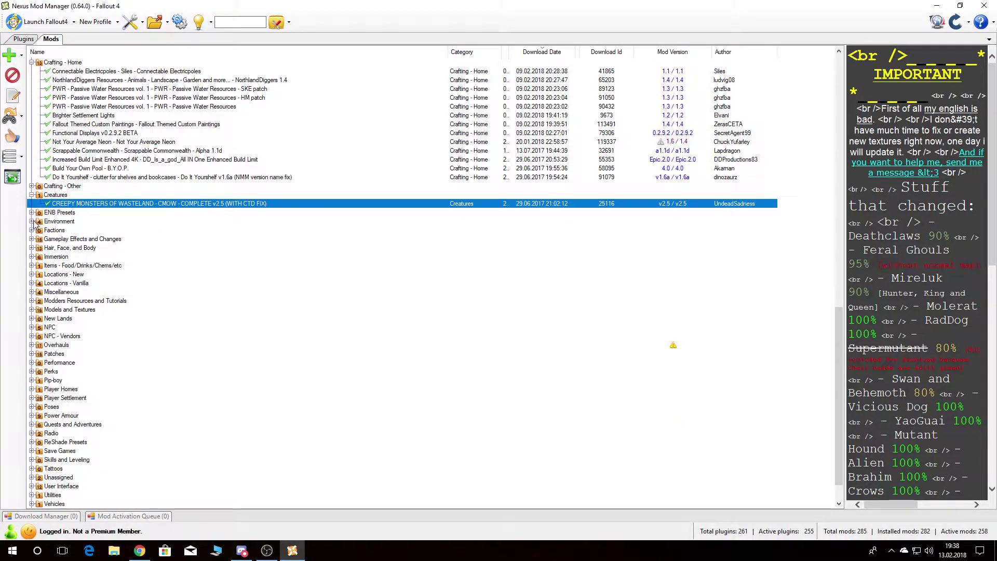
{"action": "left_click", "coordinate": [33, 222]}
{"action": "left_click", "coordinate": [75, 231]}
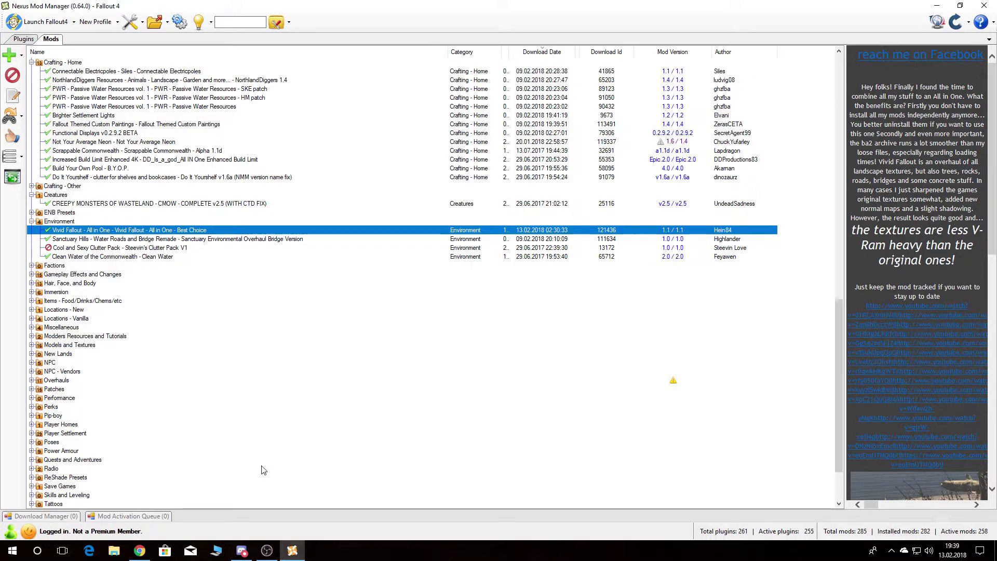
Show the Film Workshop archive in the desktop's ENB Stuff folder, then minimize the folder and switch back to Nexus Mod Manager.
{"action": "left_click", "coordinate": [139, 550]}
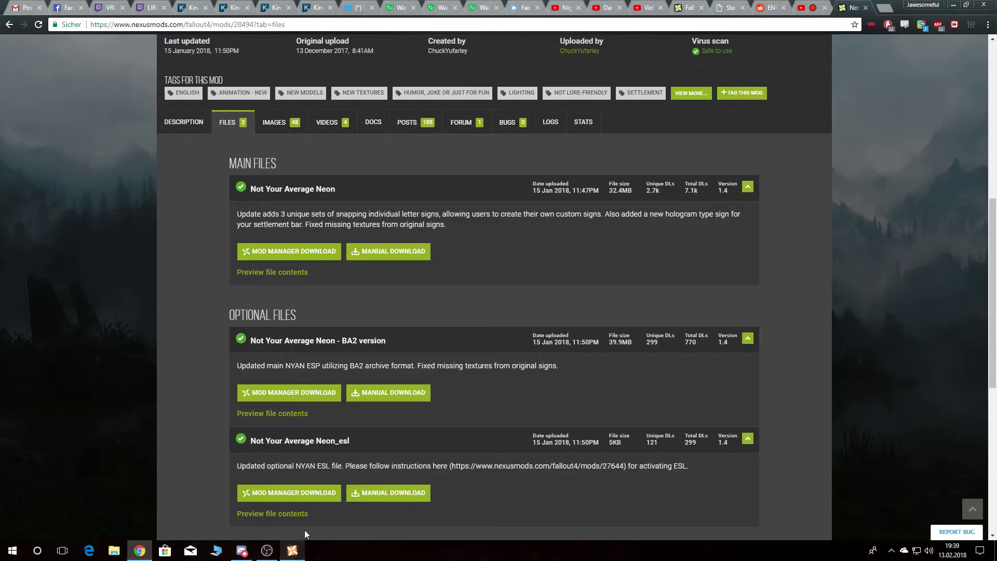
{"action": "left_click", "coordinate": [139, 550]}
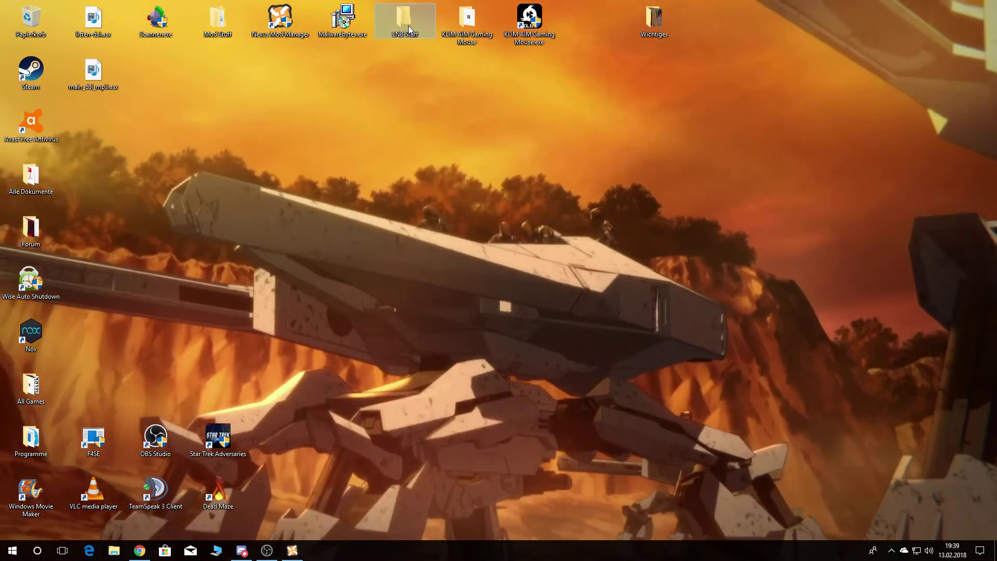
{"action": "double_click", "coordinate": [408, 26]}
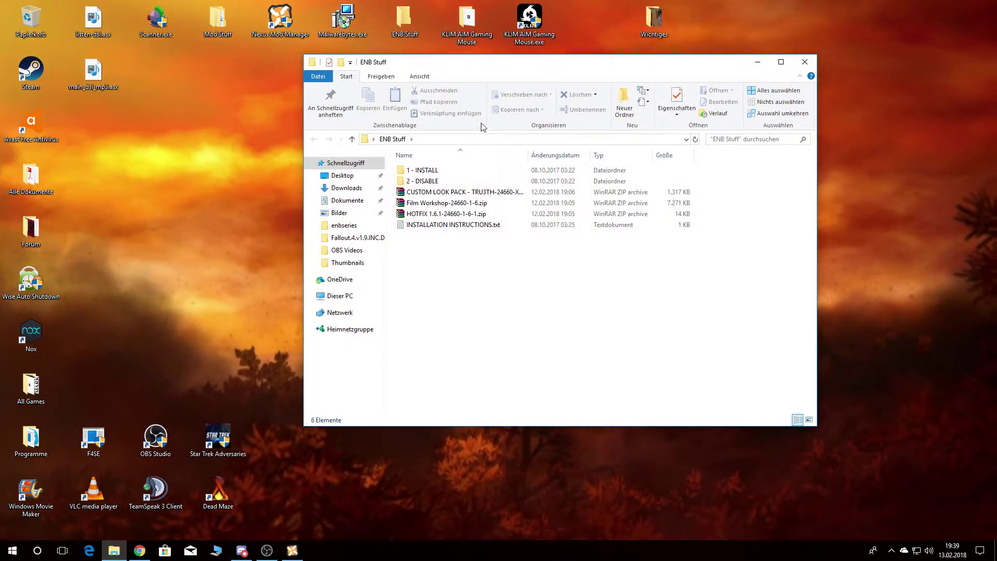
{"action": "left_click_drag", "start_coordinate": [469, 74], "coordinate": [412, 128]}
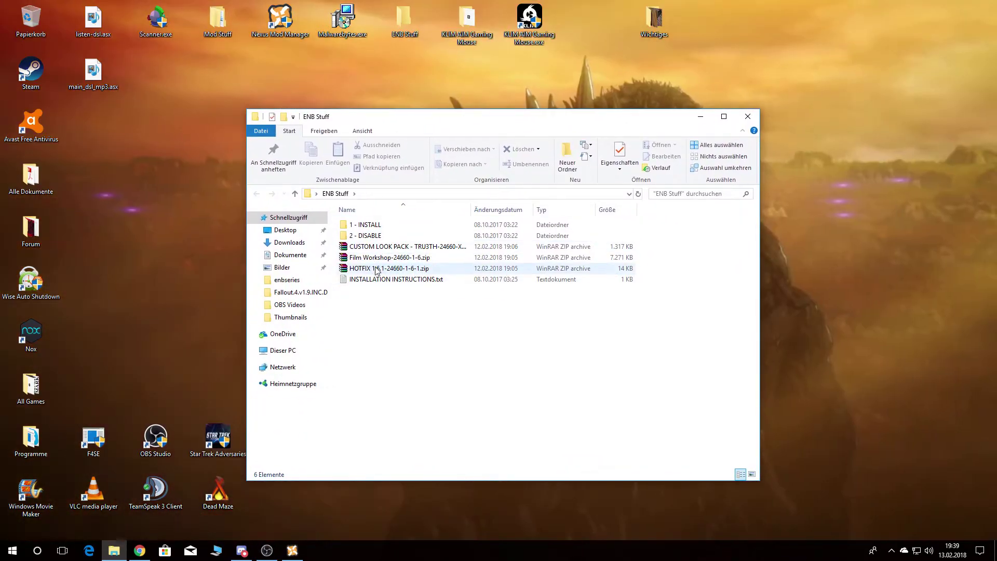
{"action": "mouse_move", "coordinate": [376, 263]}
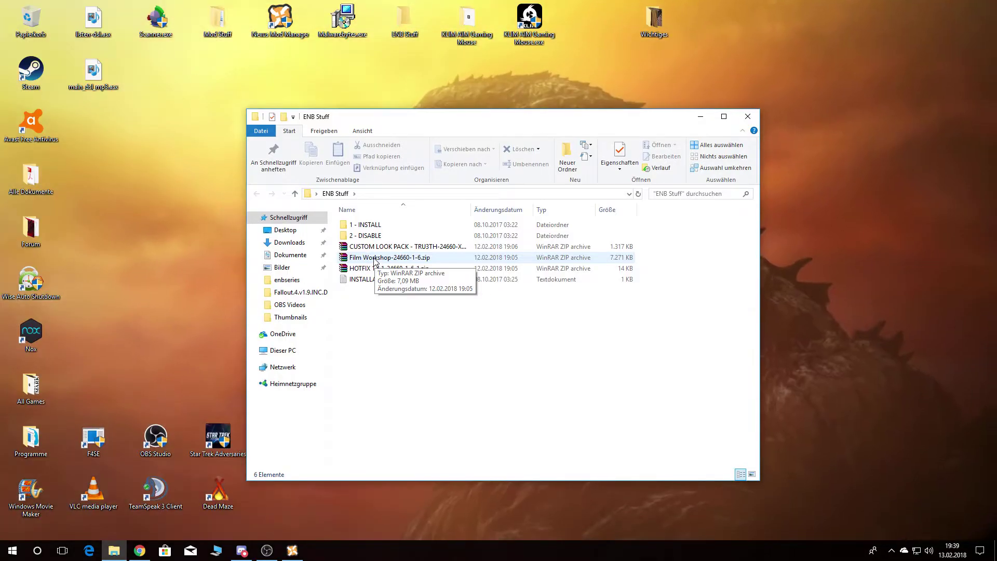
{"action": "left_click", "coordinate": [700, 116]}
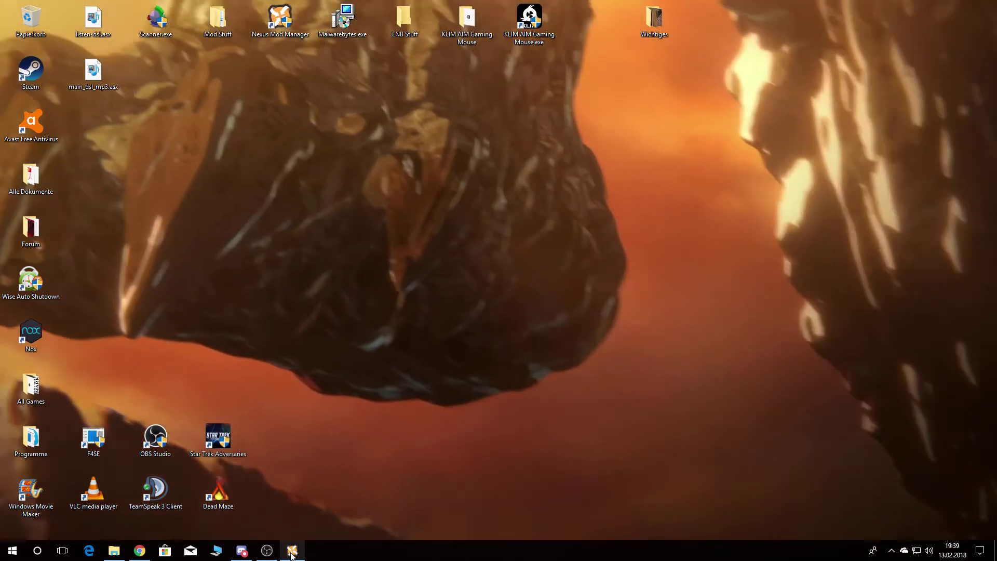
{"action": "left_click", "coordinate": [291, 552]}
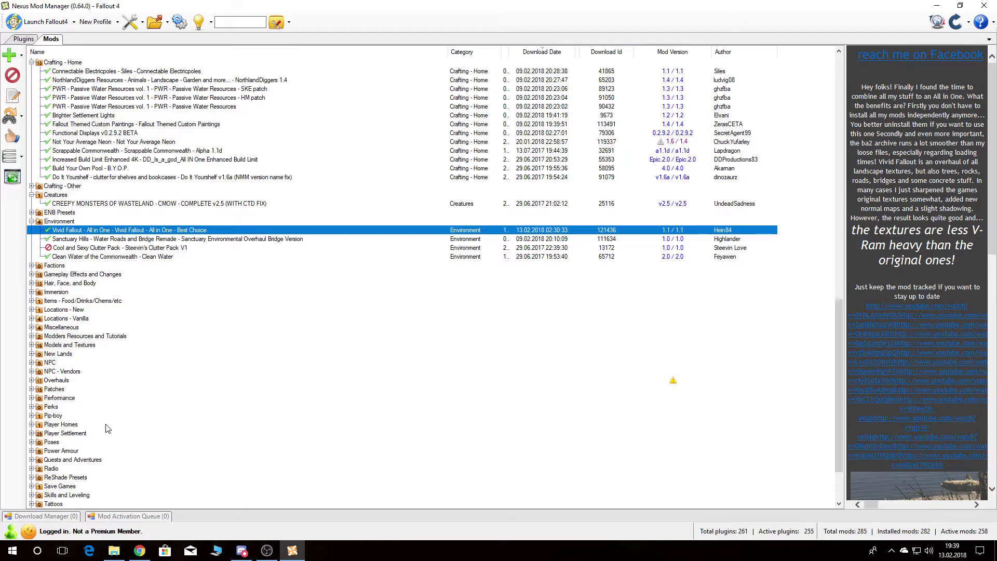
View the descriptions of Sanctuary Hills - Water Roads and Bridge Remade and Clean Water of the Commonwealth, and briefly check the OBS recording.
{"action": "left_click", "coordinate": [116, 239]}
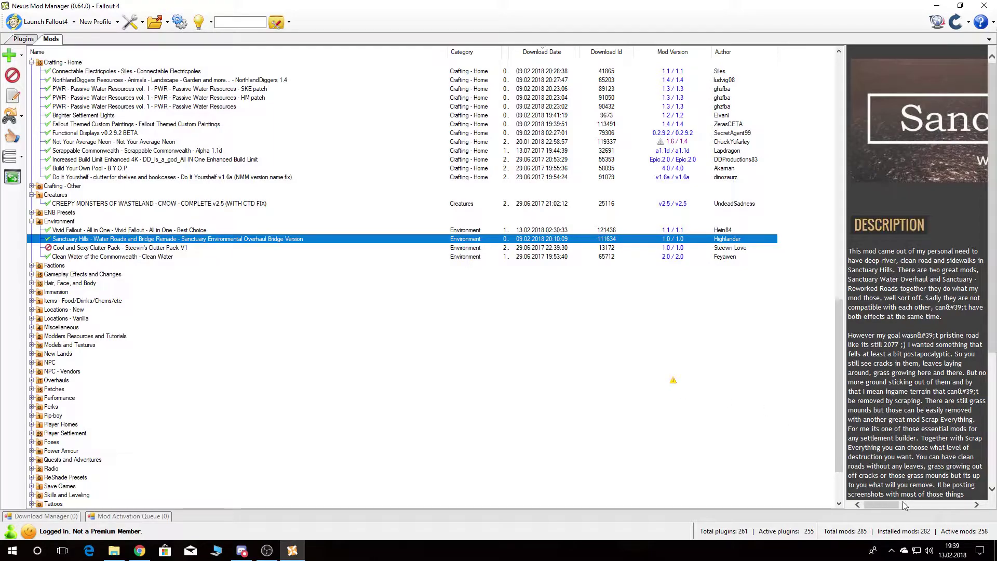
{"action": "left_click_drag", "start_coordinate": [883, 505], "coordinate": [864, 513]}
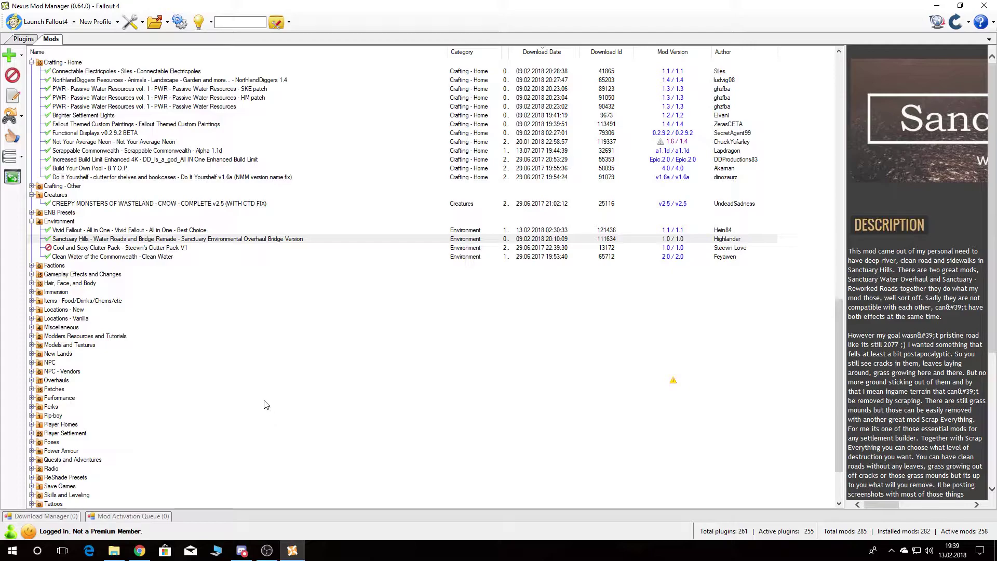
{"action": "left_click", "coordinate": [77, 257]}
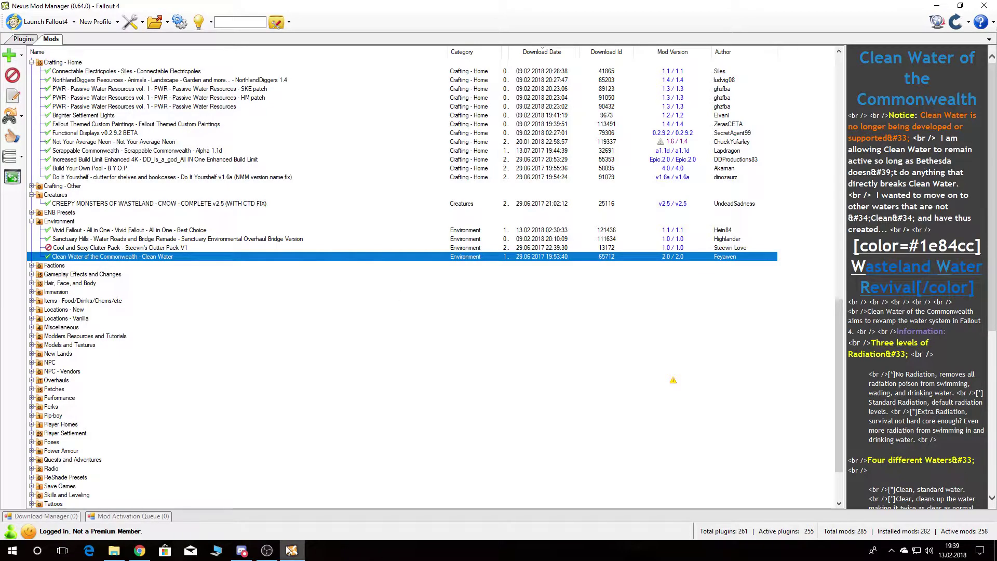
{"action": "left_click", "coordinate": [267, 551]}
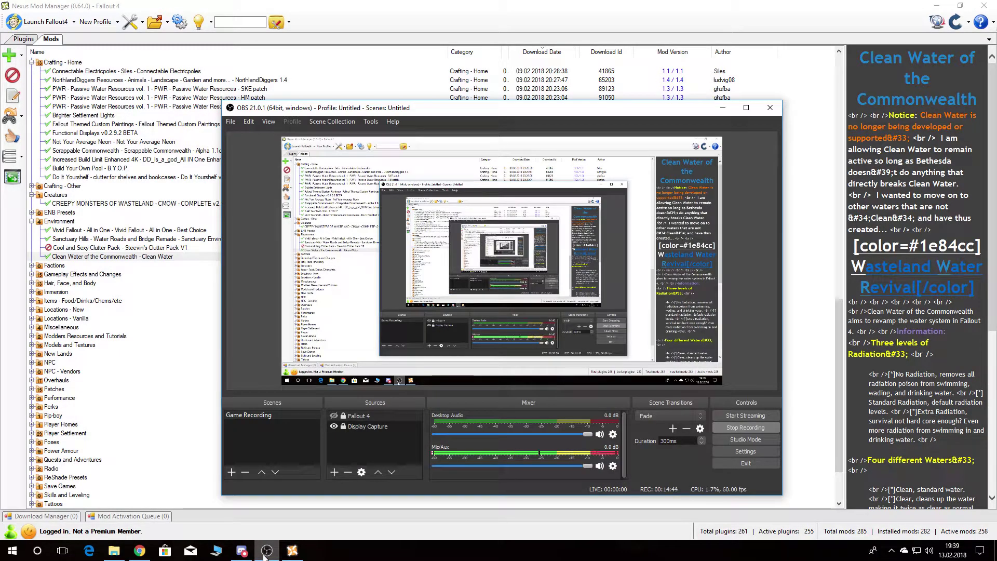
{"action": "left_click", "coordinate": [266, 552]}
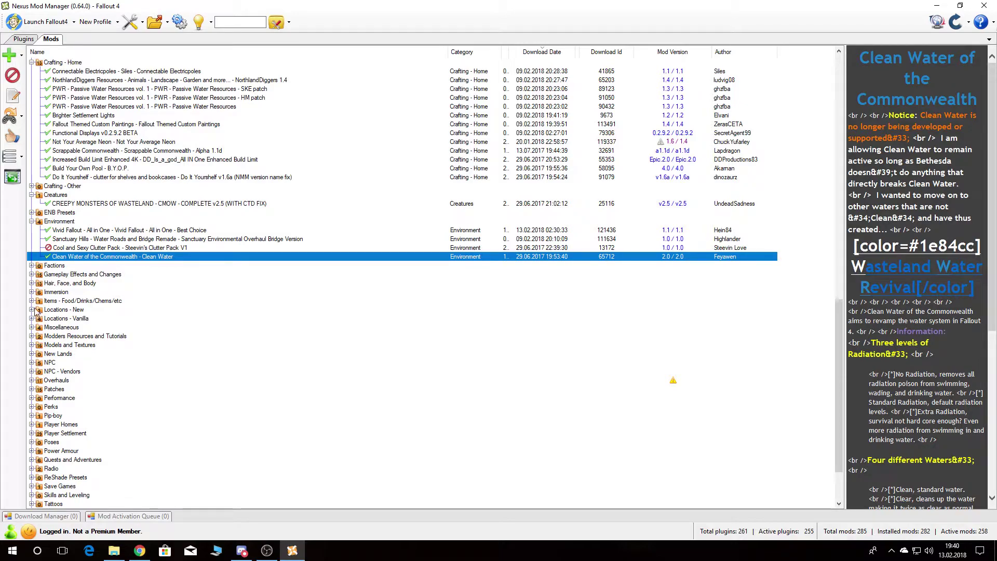
Expand the Gameplay Effects and Changes category and deactivate the Live Dismemberment mod.
{"action": "left_click", "coordinate": [32, 274]}
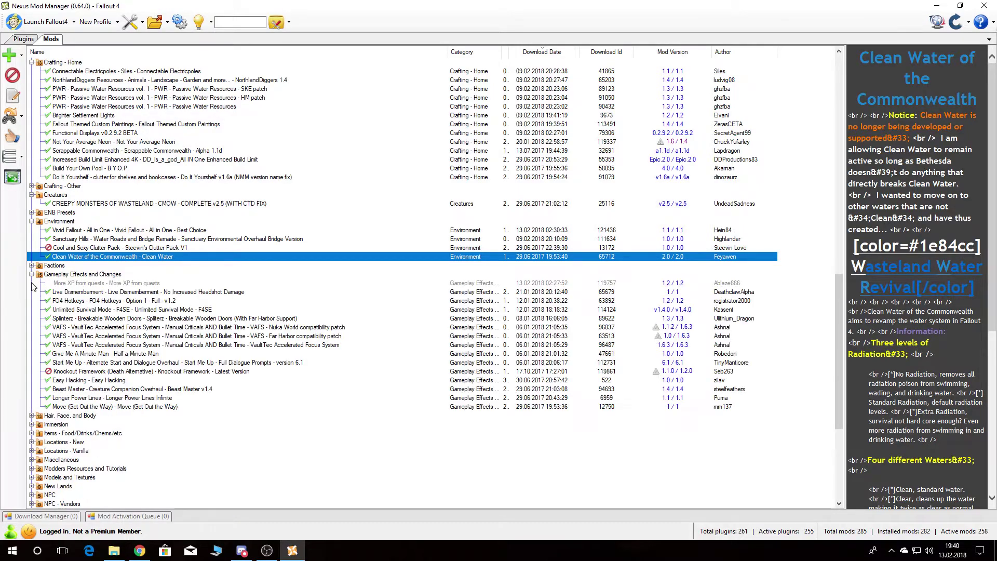
{"action": "left_click", "coordinate": [97, 293]}
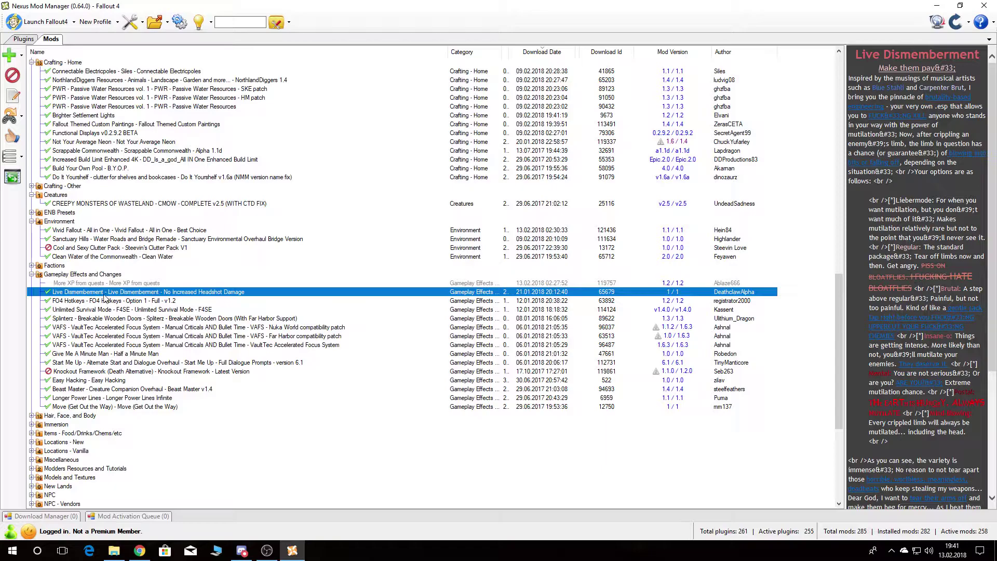
{"action": "left_click", "coordinate": [19, 78]}
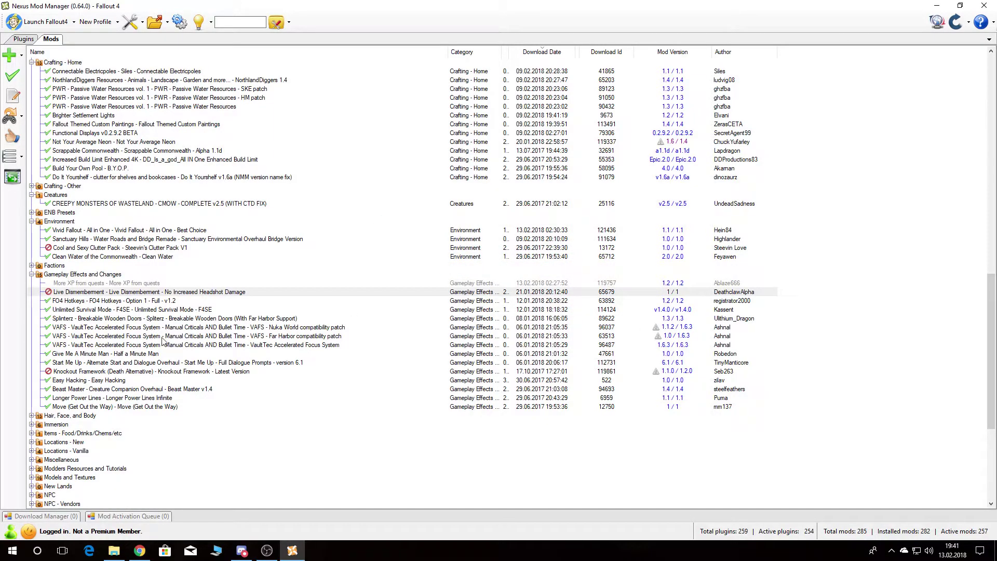
Start activating More XP from quests and compare the Even more XP and Double XP options in the maximized installer.
{"action": "left_click", "coordinate": [111, 284]}
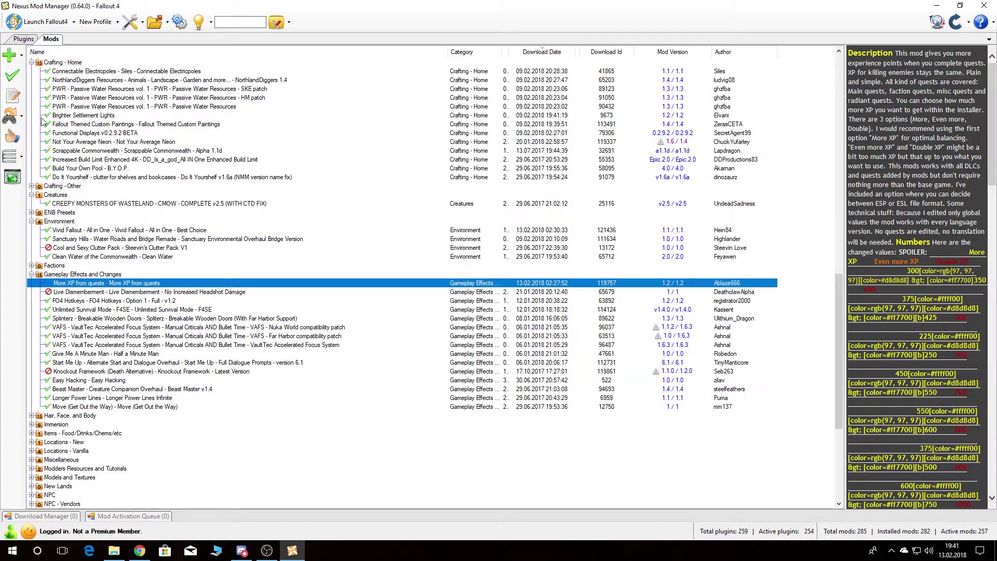
{"action": "left_click", "coordinate": [14, 76]}
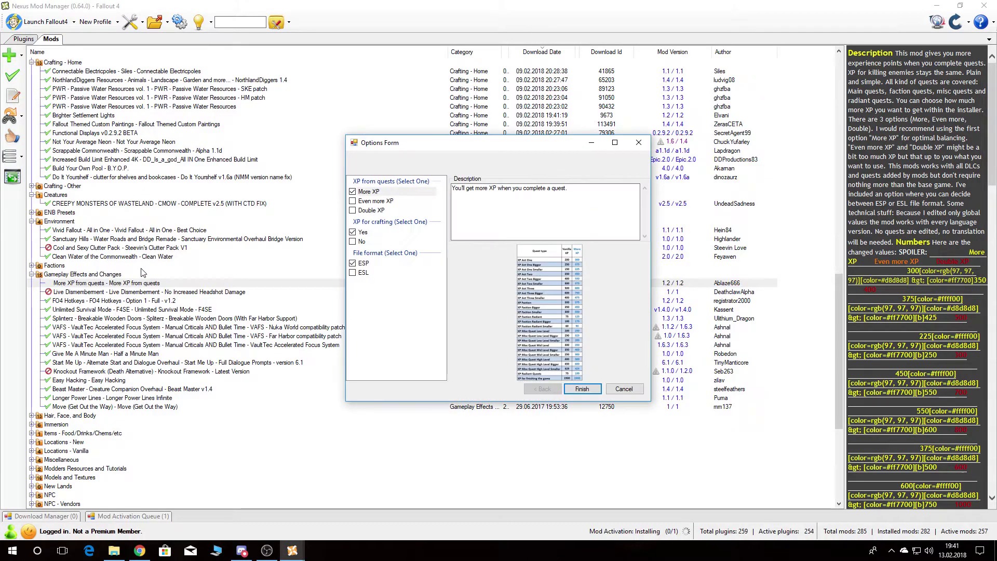
{"action": "left_click", "coordinate": [616, 143]}
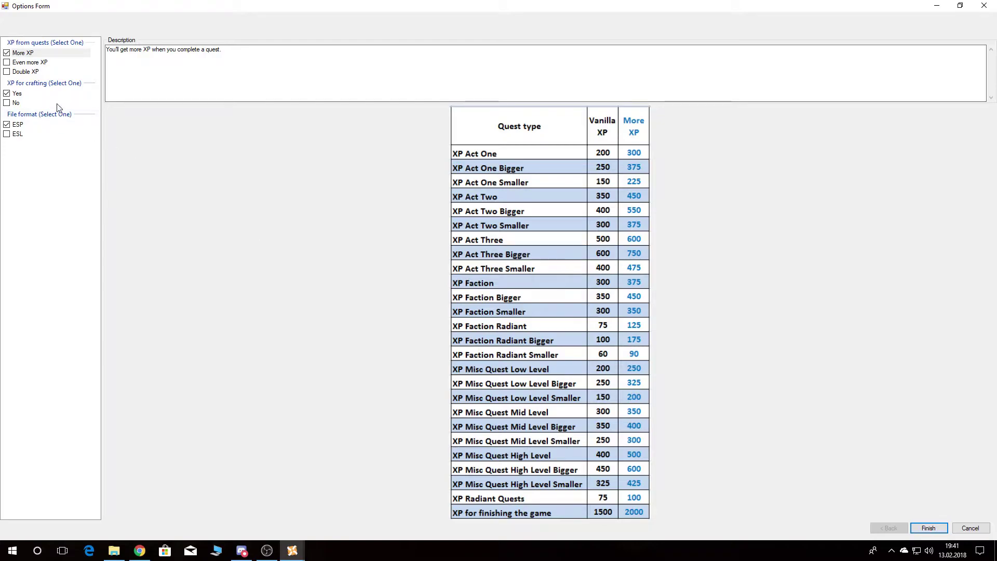
{"action": "left_click", "coordinate": [29, 63]}
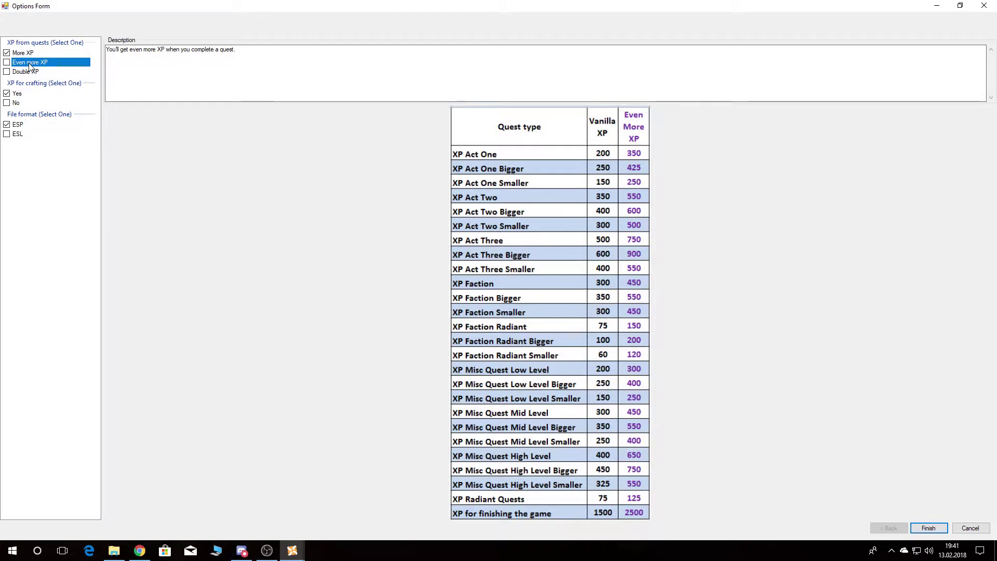
{"action": "left_click", "coordinate": [22, 73]}
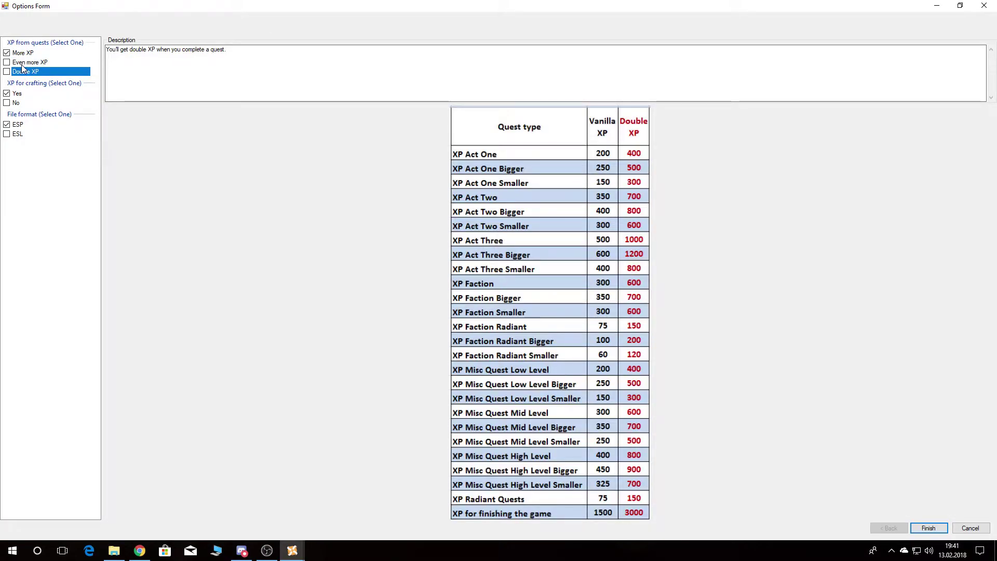
Choose Double XP for quests, keep Yes for crafting XP and the ESP file format, and finish the installation.
{"action": "left_click", "coordinate": [6, 72]}
{"action": "left_click", "coordinate": [16, 94]}
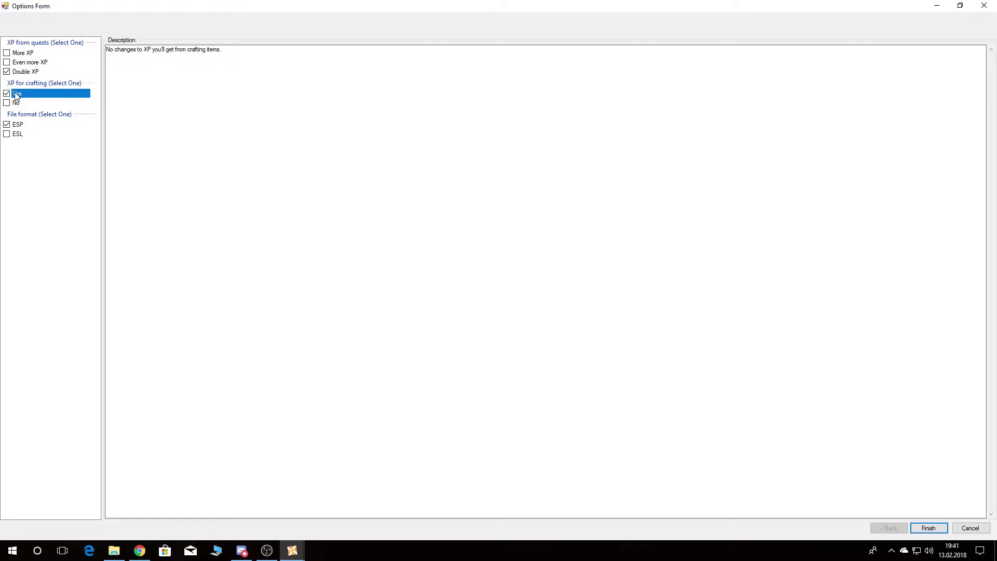
{"action": "left_click", "coordinate": [20, 127]}
{"action": "left_click", "coordinate": [18, 136]}
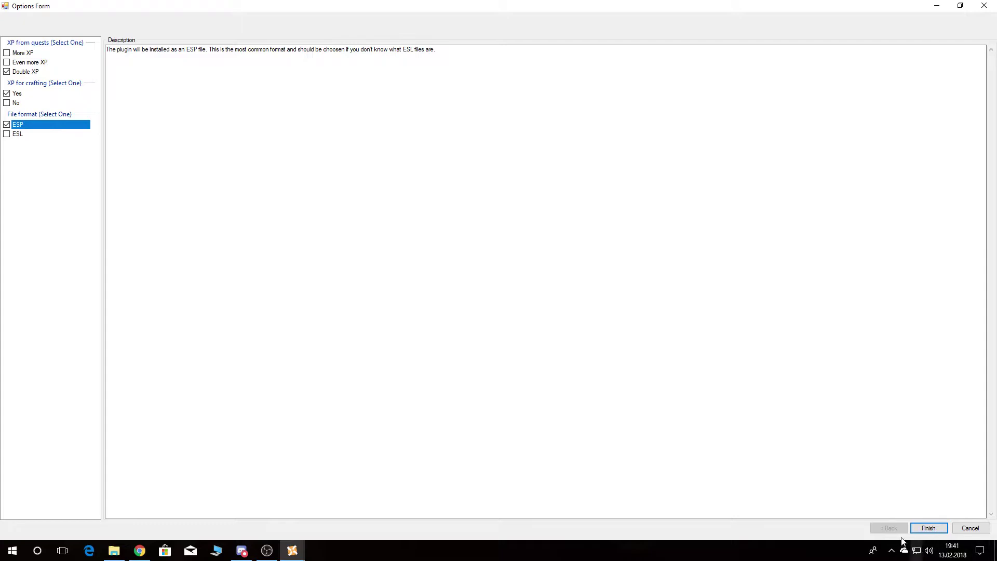
{"action": "left_click", "coordinate": [928, 528]}
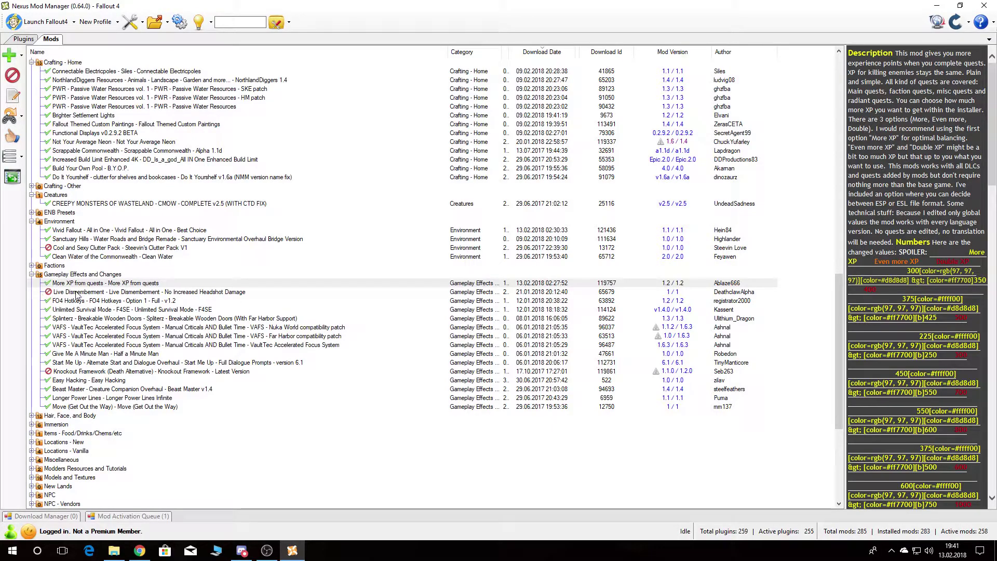
View the descriptions of FO4 Hotkeys and Unlimited Survival Mode, and deactivate the Splinterz - Breakable Wooden Doors mod.
{"action": "left_click", "coordinate": [65, 302]}
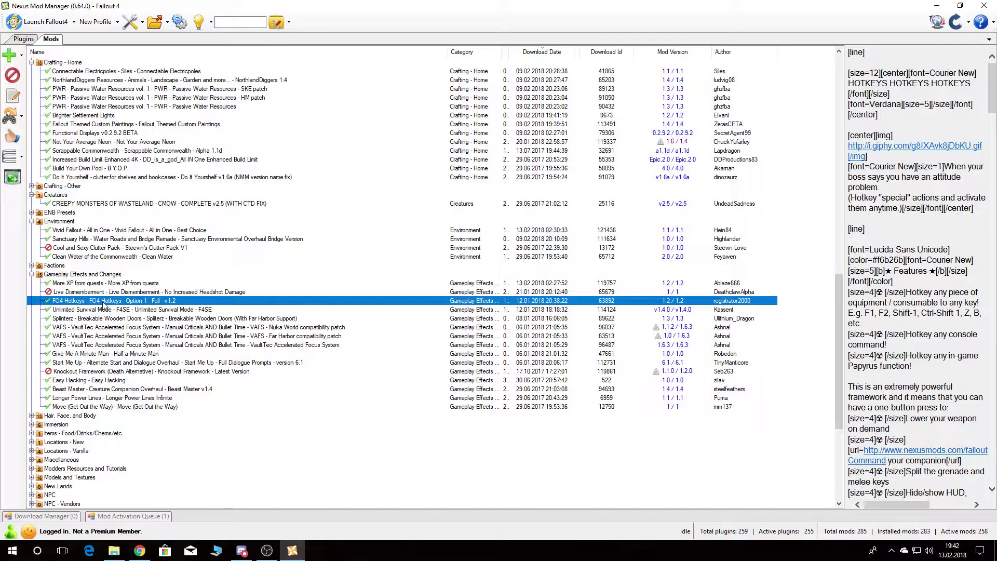
{"action": "left_click", "coordinate": [81, 310]}
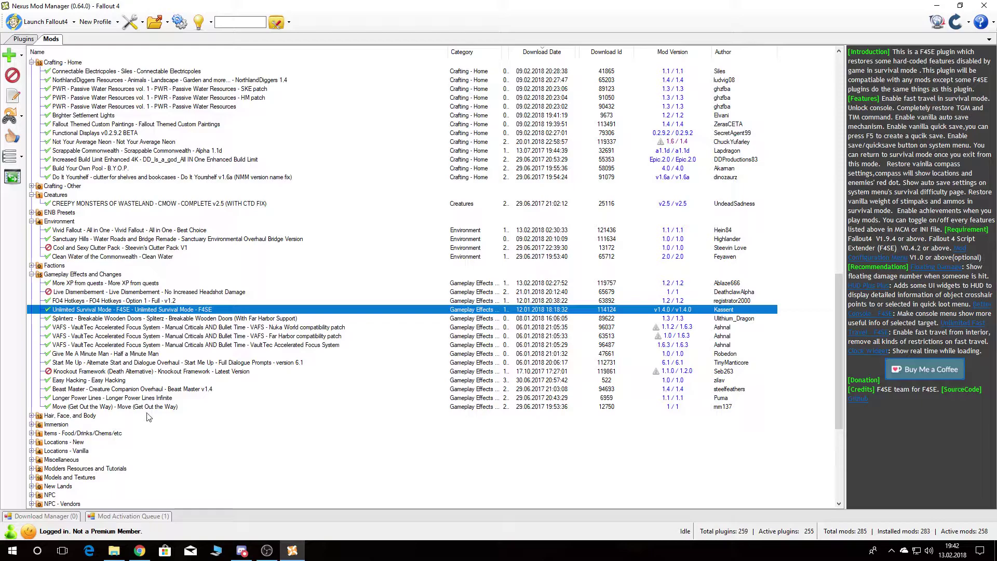
{"action": "left_click", "coordinate": [83, 319]}
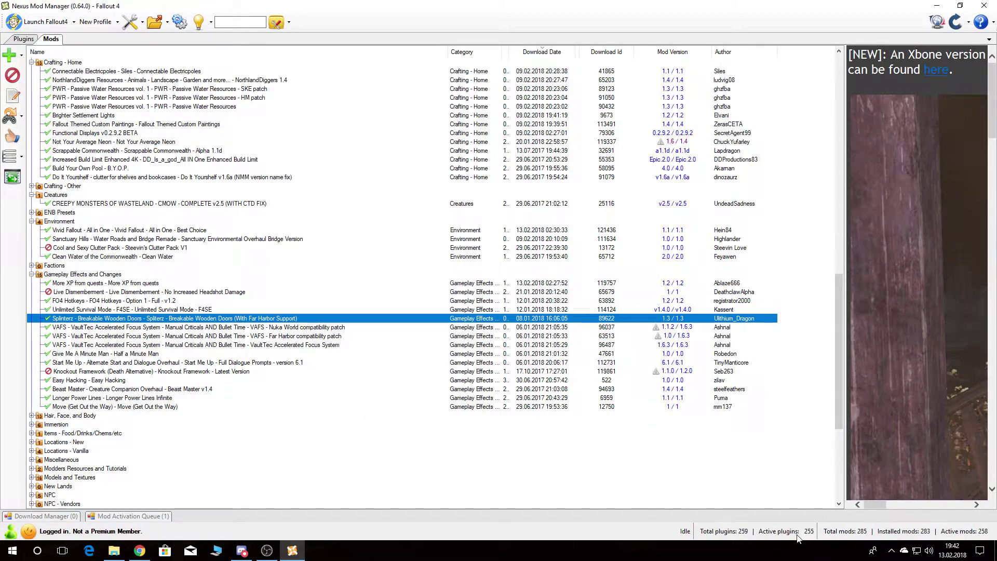
{"action": "left_click", "coordinate": [9, 81]}
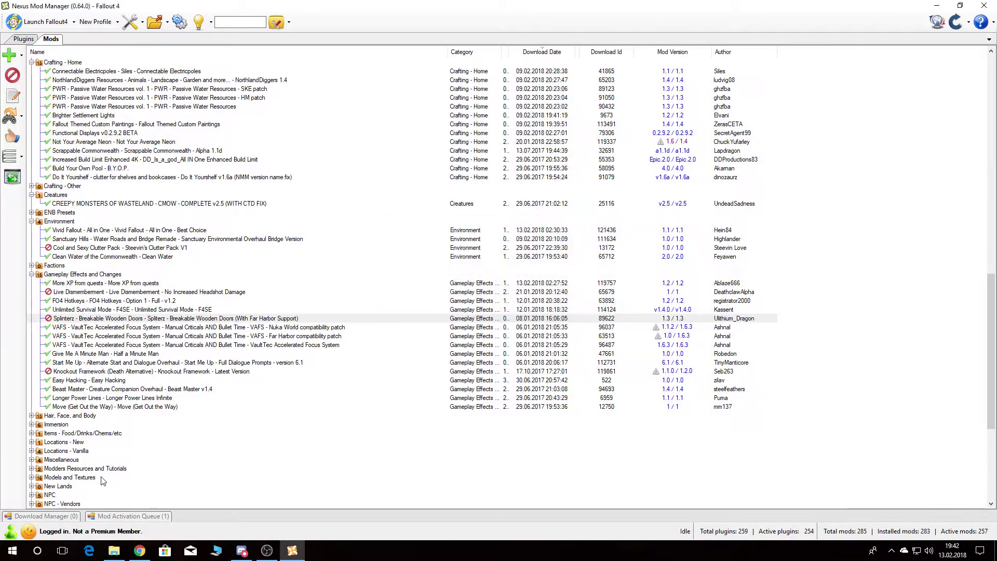
View the VaultTec Accelerated Focus System description, and deactivate the Give Me A Minute Man mod after checking its description.
{"action": "left_click", "coordinate": [78, 345]}
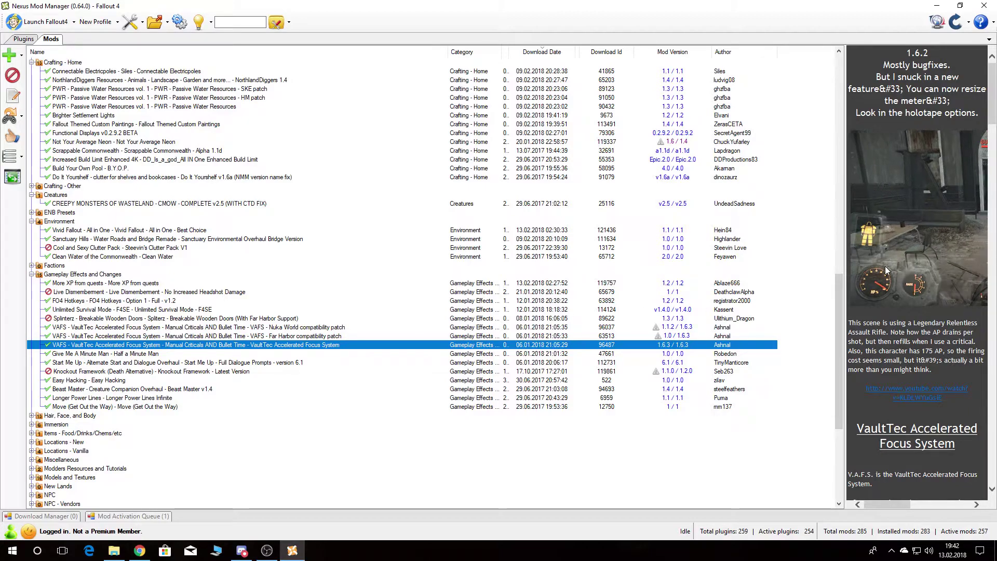
{"action": "left_click", "coordinate": [69, 354]}
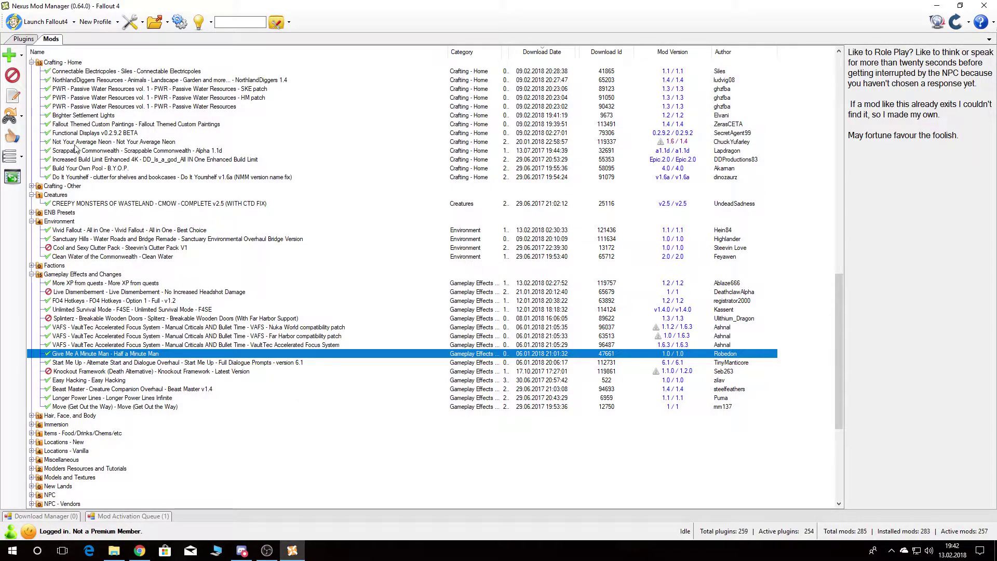
{"action": "left_click", "coordinate": [13, 76]}
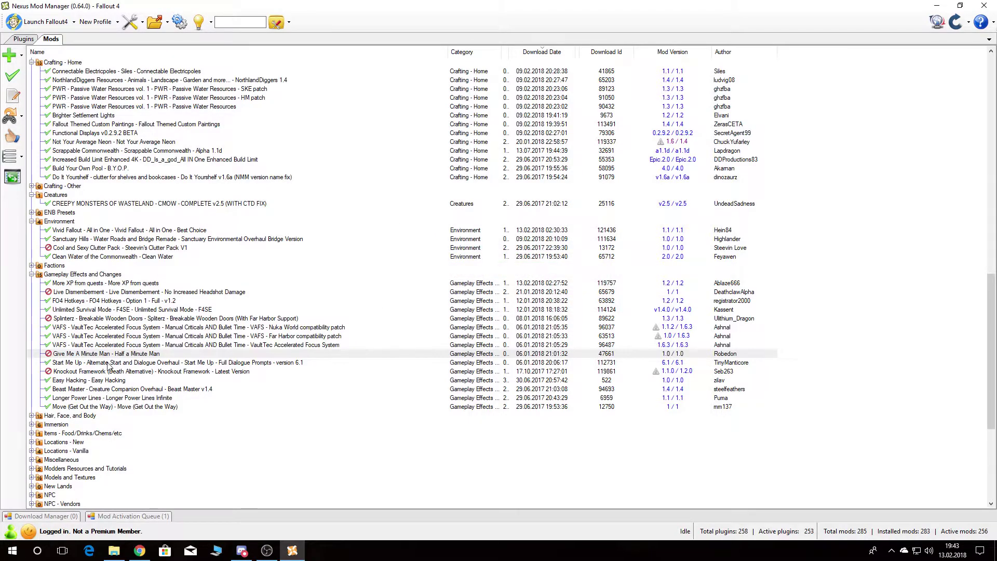
{"action": "left_click", "coordinate": [90, 355]}
{"action": "left_click", "coordinate": [87, 355]}
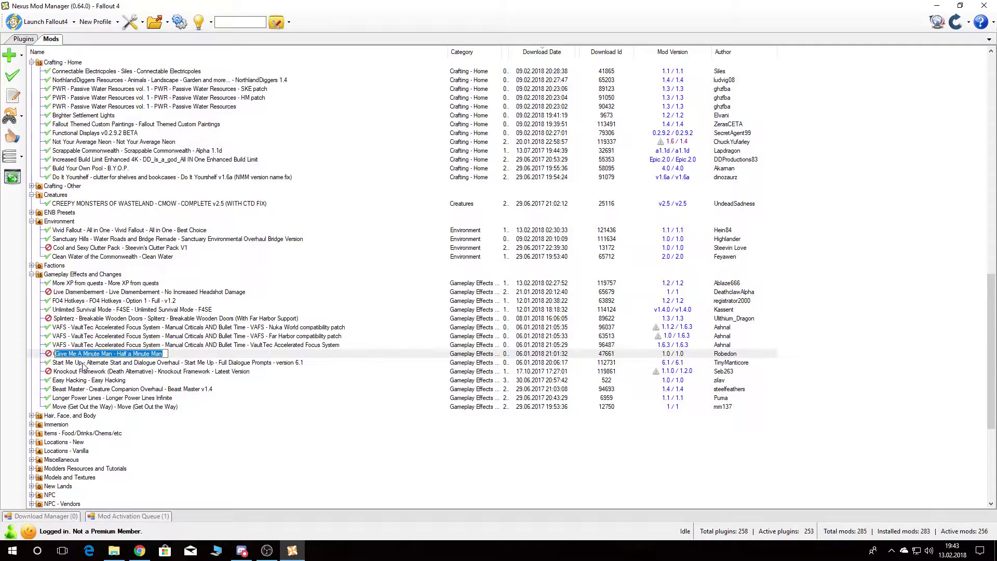
View the descriptions of Start Me Up - Alternate Start and Dialogue Overhaul and Knockout Framework.
{"action": "left_click", "coordinate": [86, 364]}
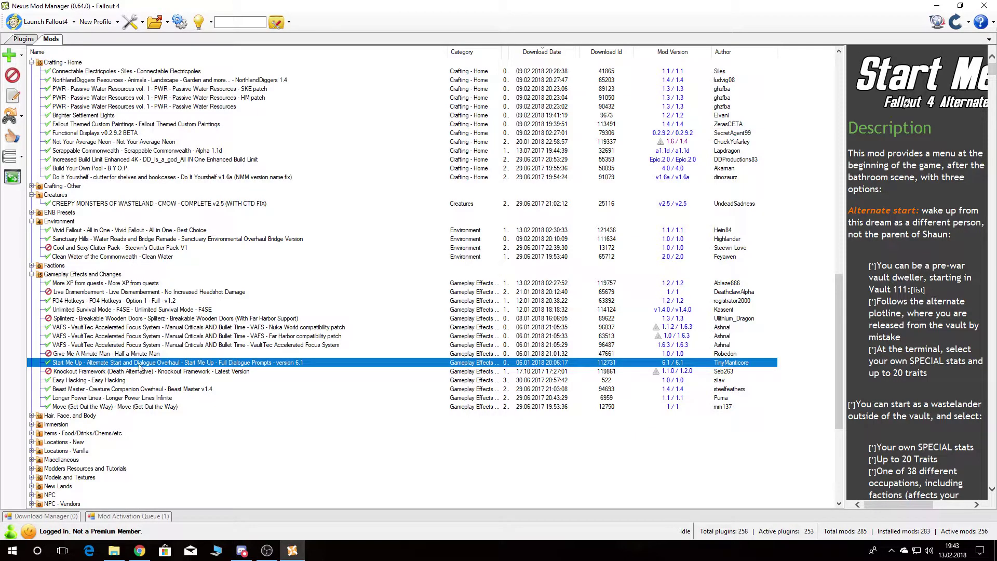
{"action": "scroll", "coordinate": [948, 404], "scroll_direction": "down", "scroll_amount": 6}
{"action": "scroll", "coordinate": [948, 404], "scroll_direction": "up", "scroll_amount": 6}
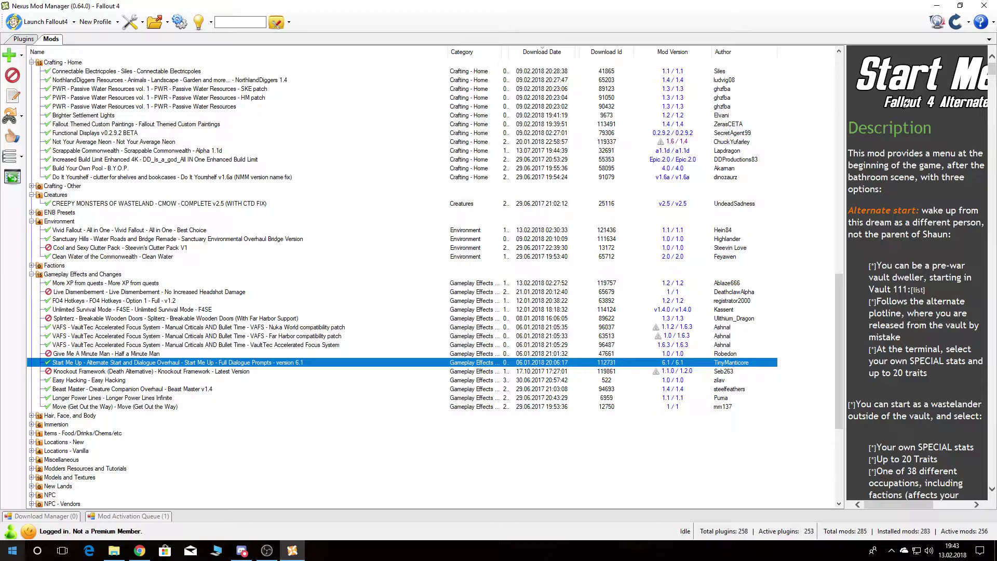
{"action": "left_click", "coordinate": [65, 372]}
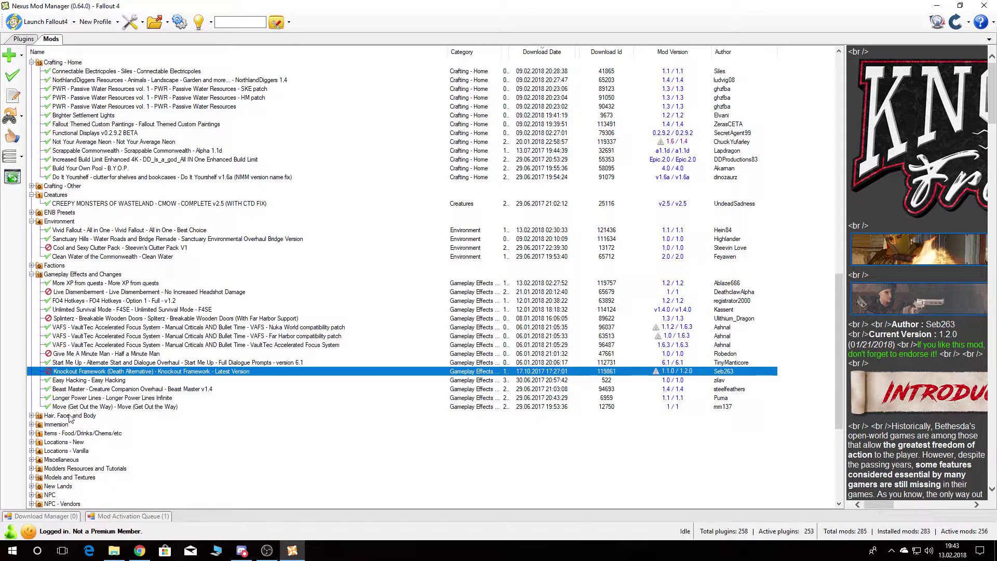
View the descriptions of Easy Hacking, Beast Master, Longer Power Lines and Move (Get Out the Way).
{"action": "left_click", "coordinate": [60, 382]}
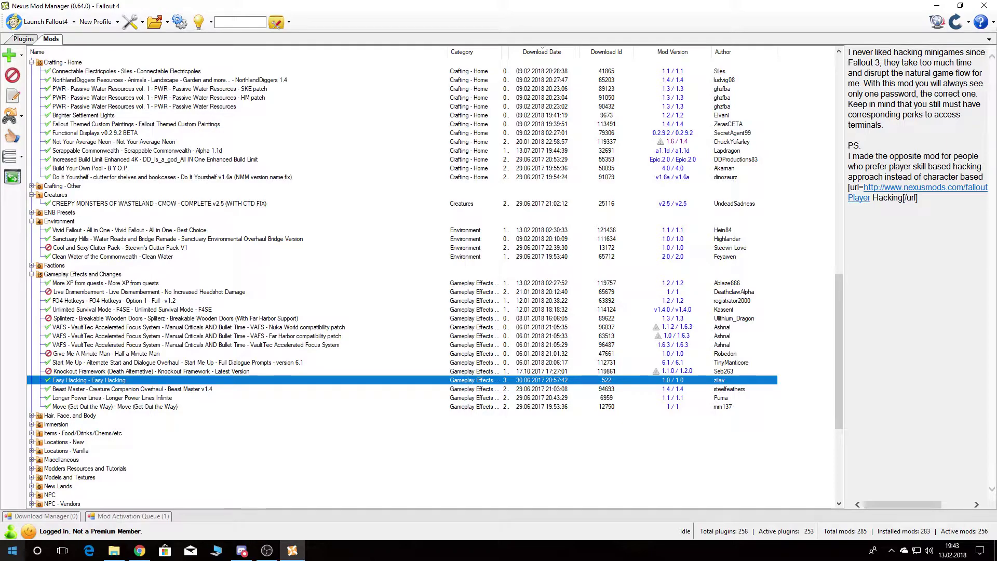
{"action": "left_click", "coordinate": [109, 390]}
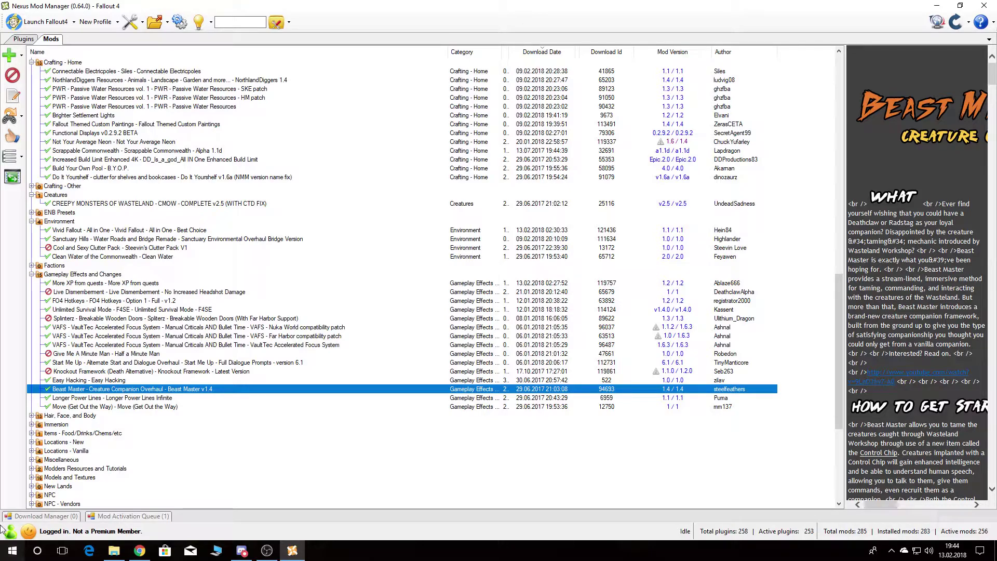
{"action": "scroll", "coordinate": [102, 381], "scroll_direction": "down", "scroll_amount": 1}
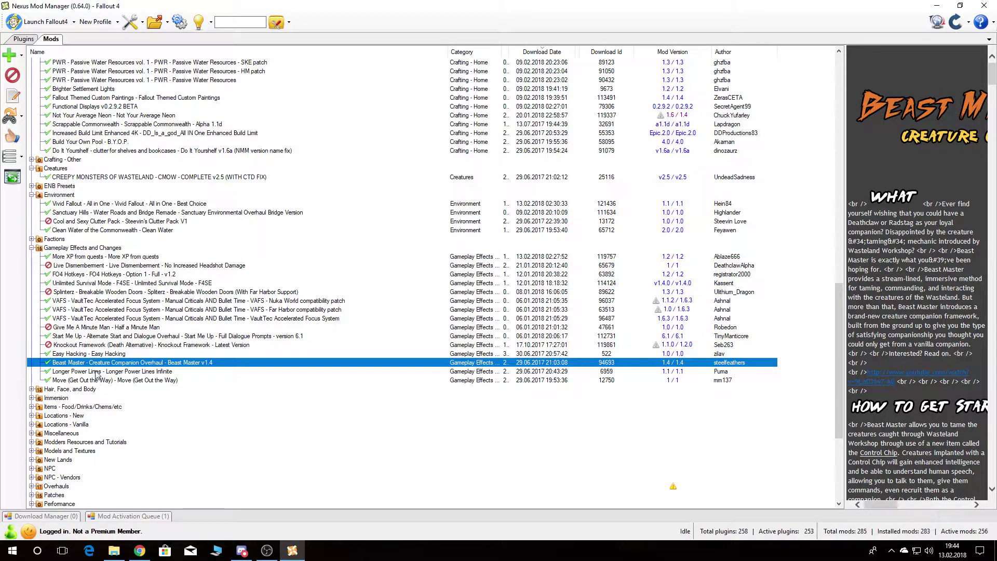
{"action": "left_click", "coordinate": [95, 372]}
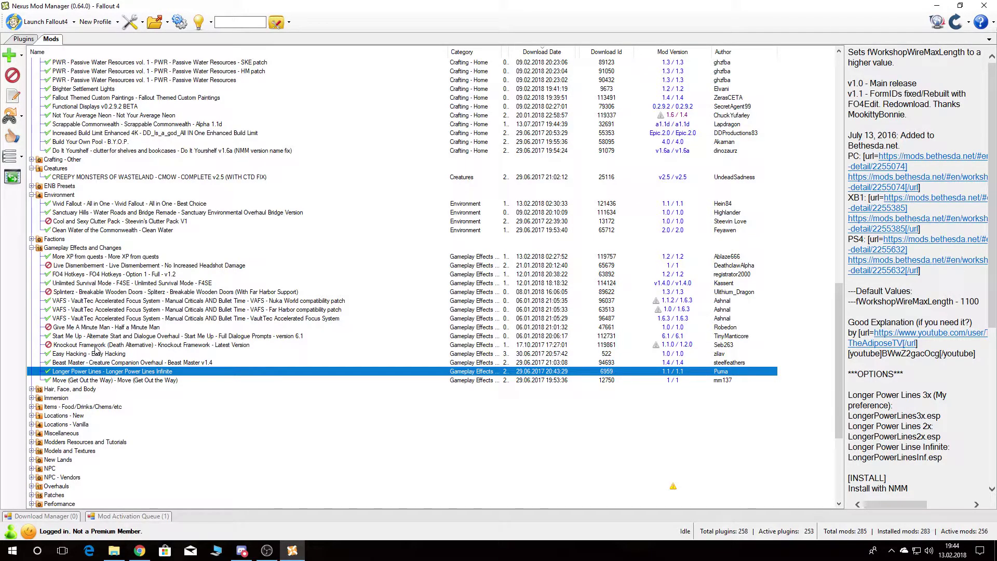
{"action": "left_click", "coordinate": [108, 381]}
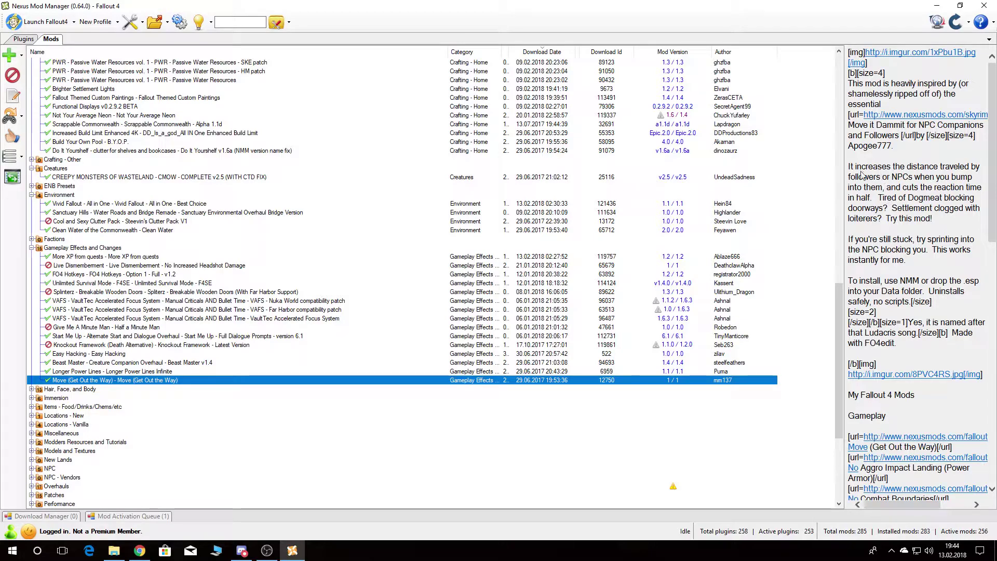
Expand the Hair, Face, and Body category and view the description of the Distinctive Teeth mod.
{"action": "mouse_move", "coordinate": [20, 516]}
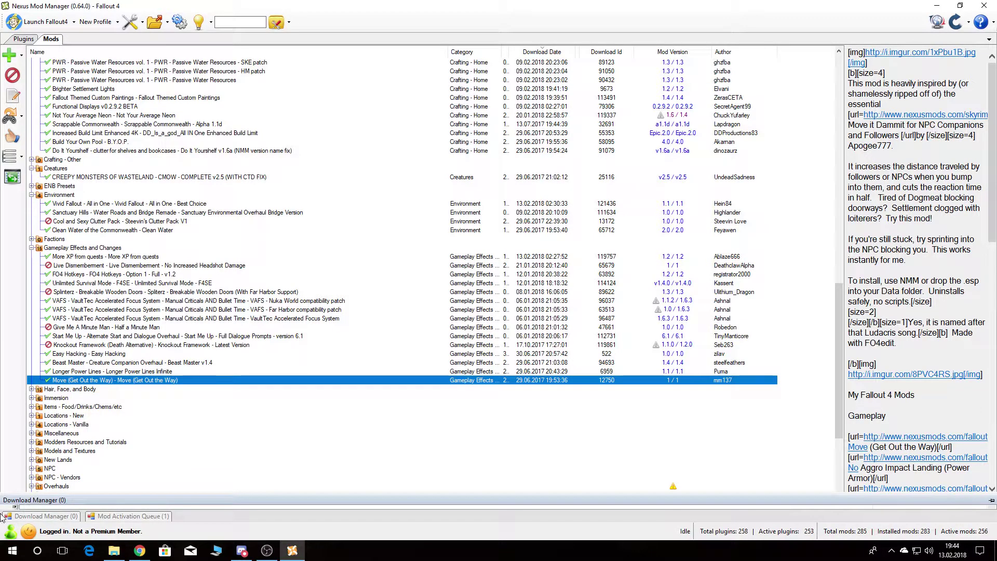
{"action": "left_click", "coordinate": [31, 389]}
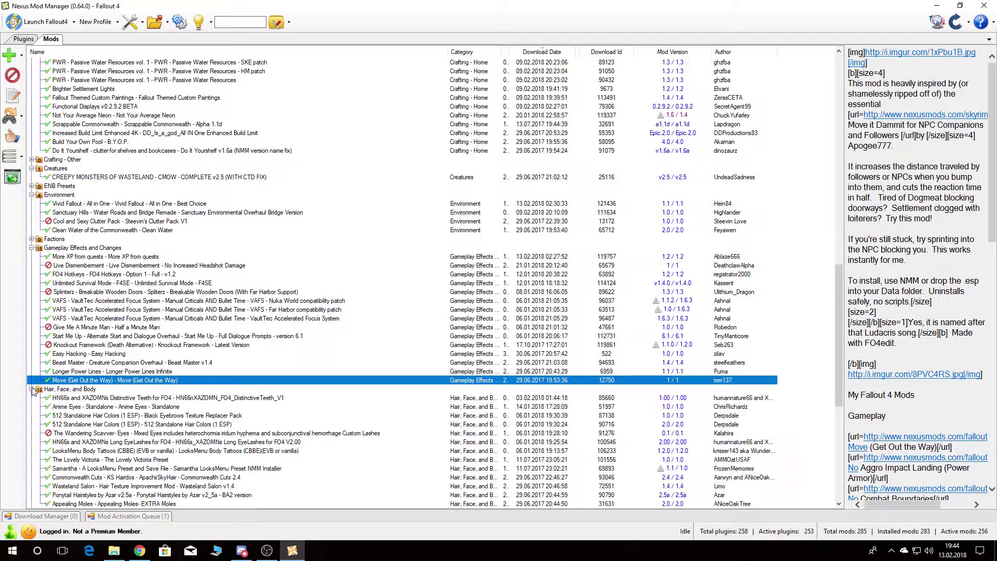
{"action": "scroll", "coordinate": [32, 390], "scroll_direction": "down", "scroll_amount": 4}
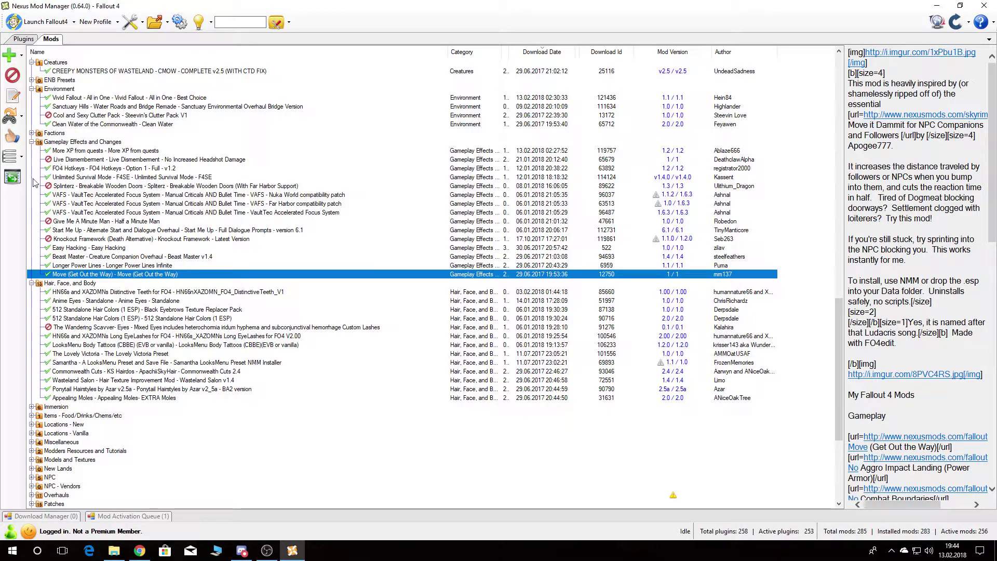
{"action": "left_click", "coordinate": [88, 292]}
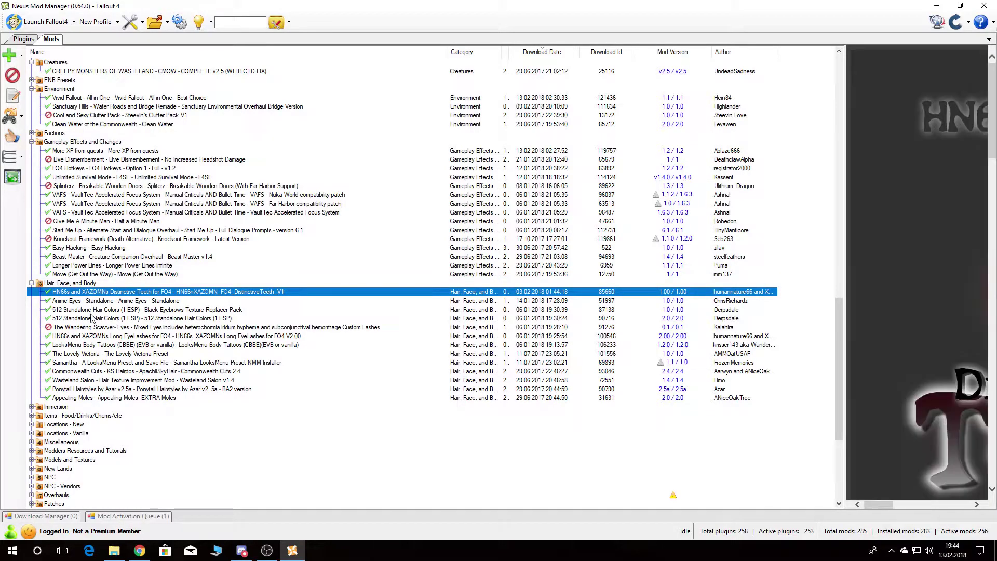
{"action": "mouse_move", "coordinate": [875, 505]}
{"action": "left_mouse_down"}
{"action": "mouse_move", "coordinate": [927, 504]}
{"action": "mouse_move", "coordinate": [861, 509]}
{"action": "left_mouse_up"}
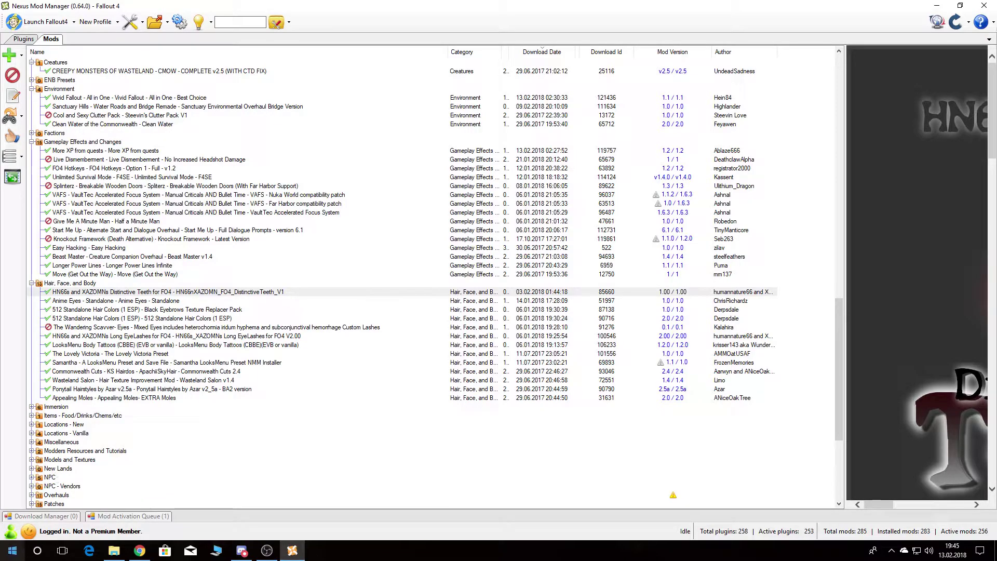
Read through the description of the Anime Eyes - Standalone mod, including its list of eyes.
{"action": "left_click", "coordinate": [114, 301]}
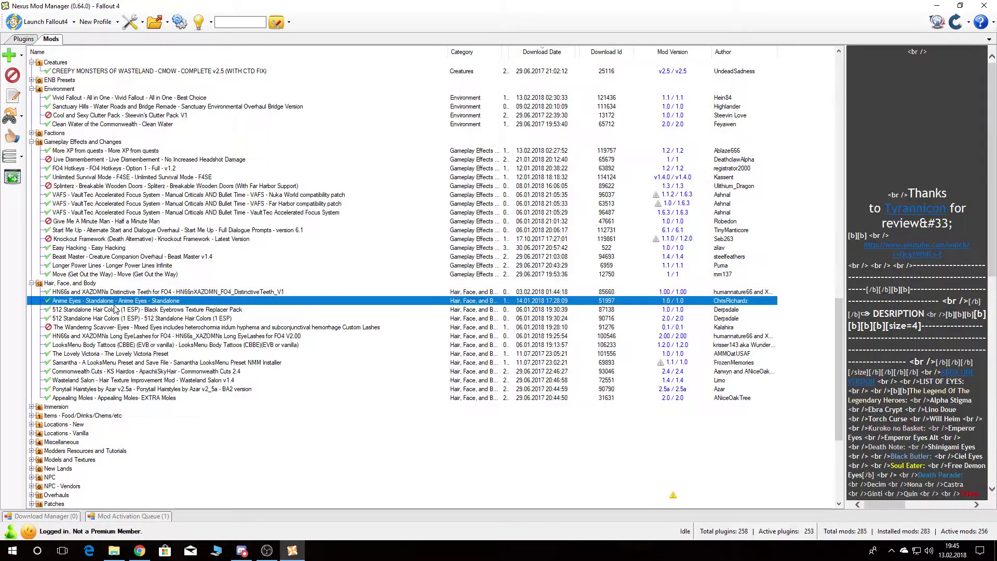
{"action": "left_click", "coordinate": [914, 503]}
{"action": "scroll", "coordinate": [918, 472], "scroll_direction": "down", "scroll_amount": 8}
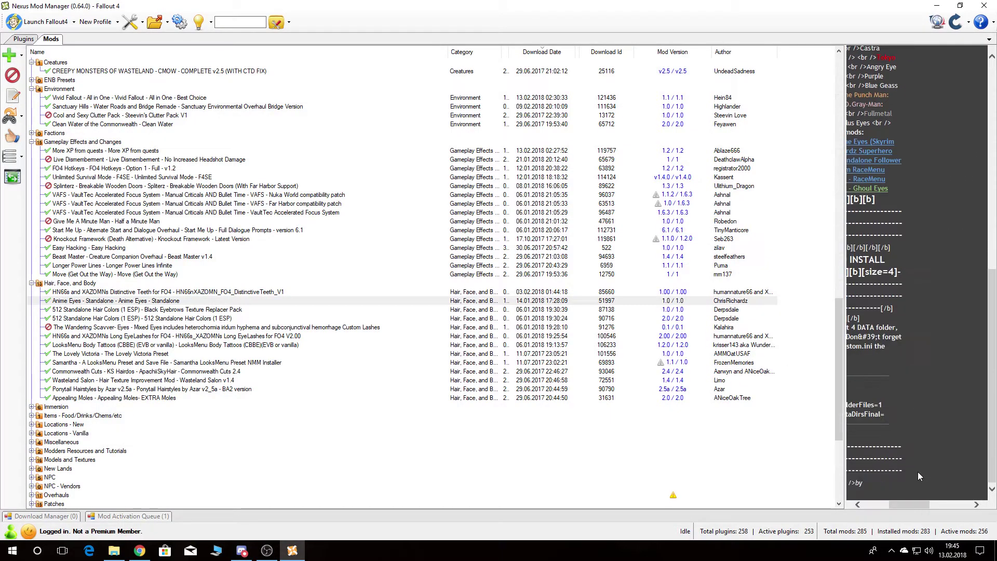
{"action": "scroll", "coordinate": [909, 504], "scroll_direction": "up", "scroll_amount": 10}
{"action": "left_click_drag", "start_coordinate": [909, 505], "coordinate": [884, 504]}
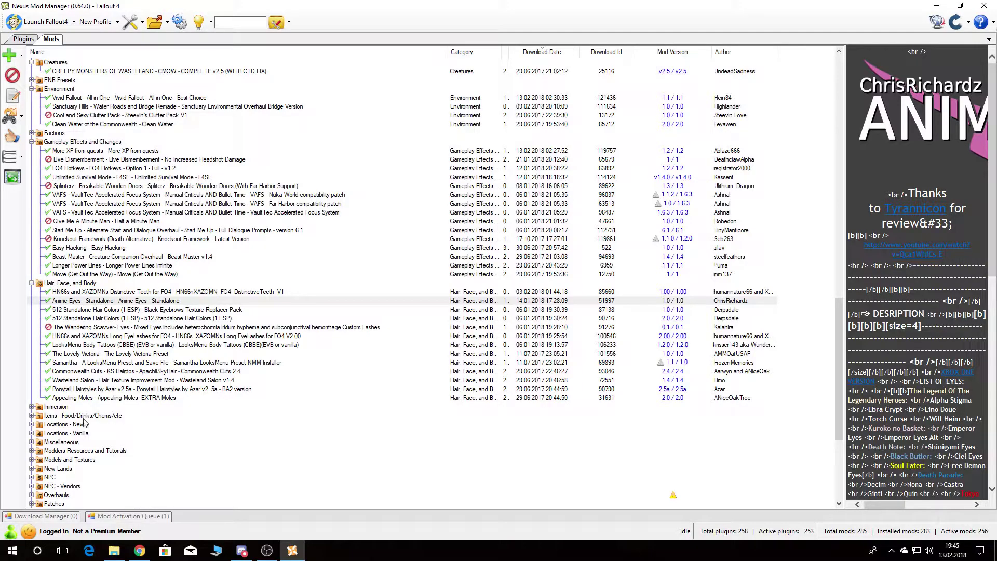
View the descriptions of both 512 Standalone Hair Colors entries and read through The Wandering Scavver- Eyes description.
{"action": "left_click", "coordinate": [74, 310]}
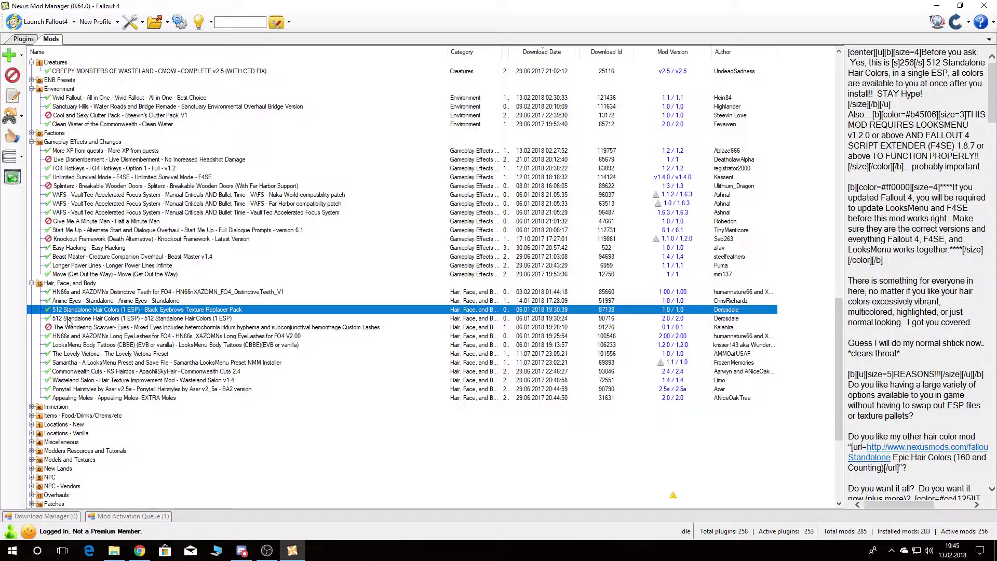
{"action": "left_click", "coordinate": [68, 318]}
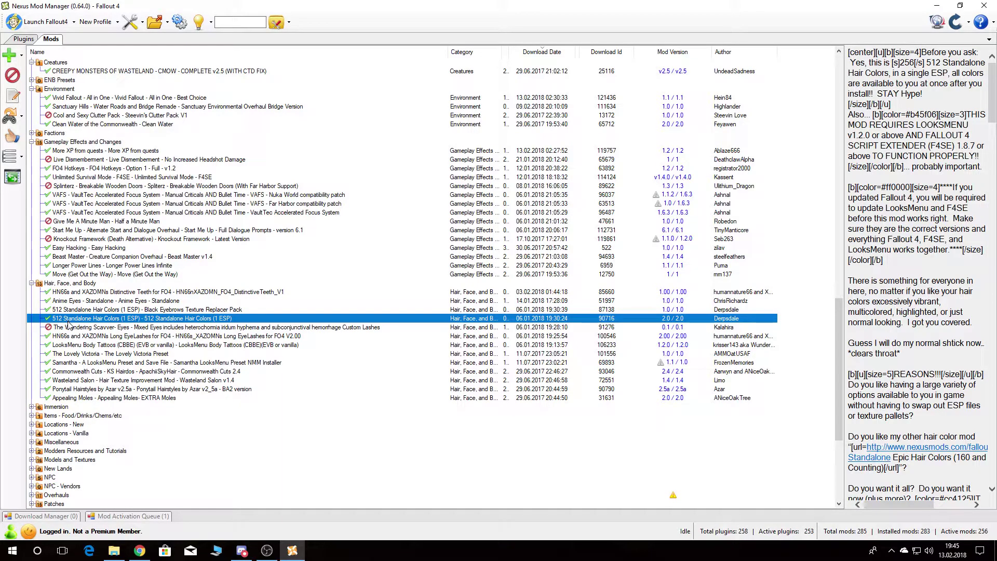
{"action": "key", "text": "Up"}
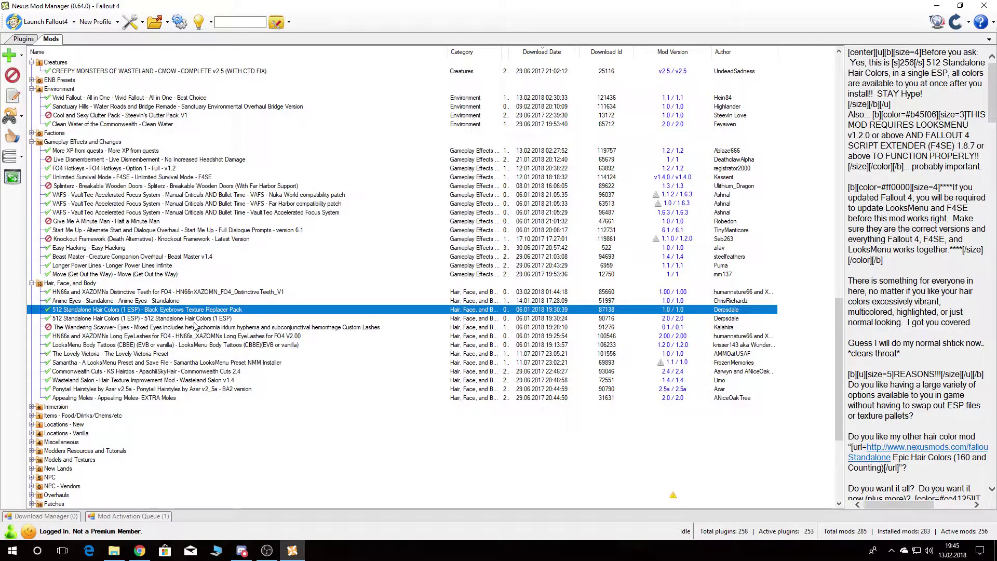
{"action": "left_click", "coordinate": [125, 327]}
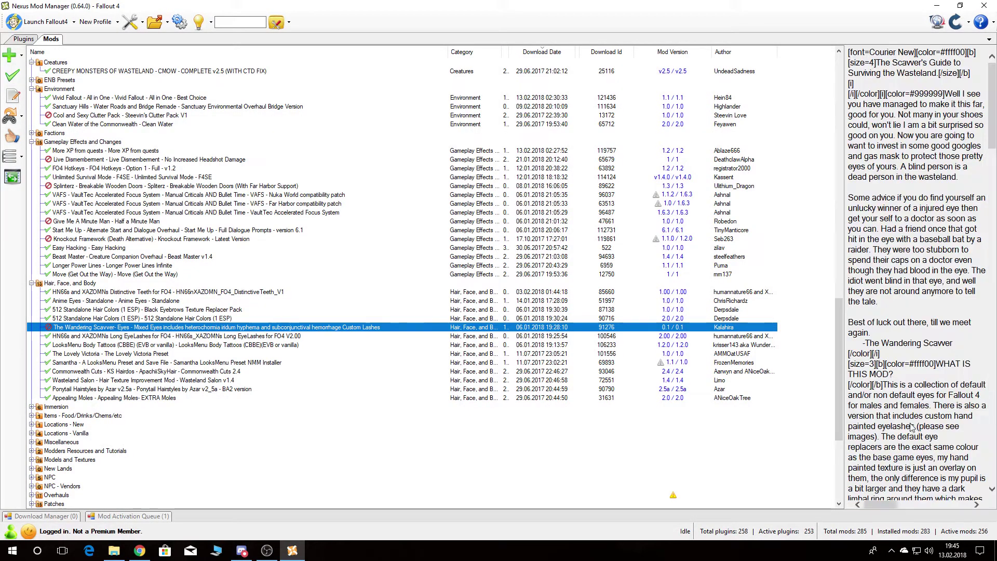
{"action": "scroll", "coordinate": [915, 430], "scroll_direction": "down", "scroll_amount": 15}
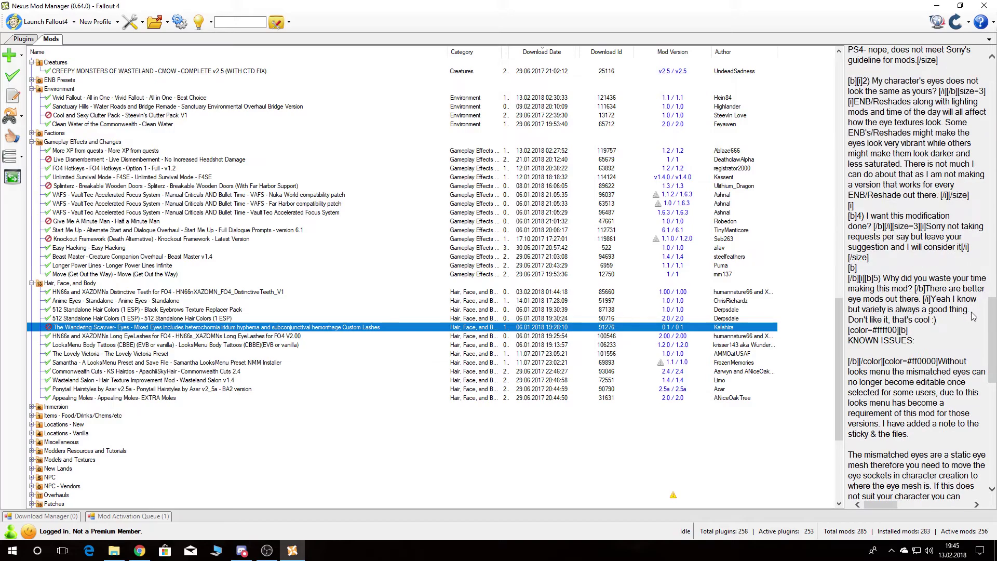
{"action": "left_click_drag", "start_coordinate": [991, 339], "coordinate": [992, 96]}
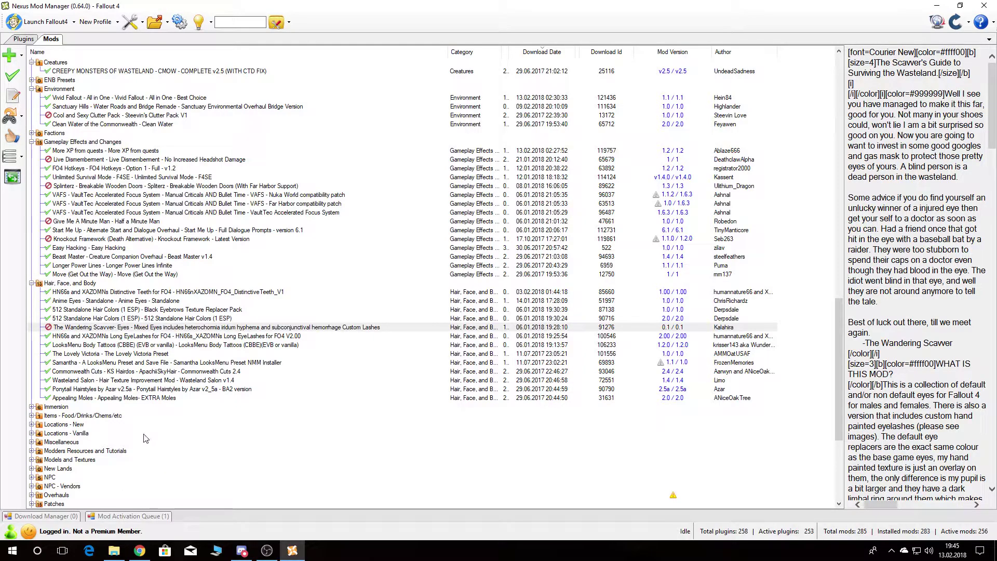
View the descriptions of Long EyeLashes for FO4, LooksMenu Body Tattoos and The Lovely Victoria preset.
{"action": "left_click", "coordinate": [88, 336]}
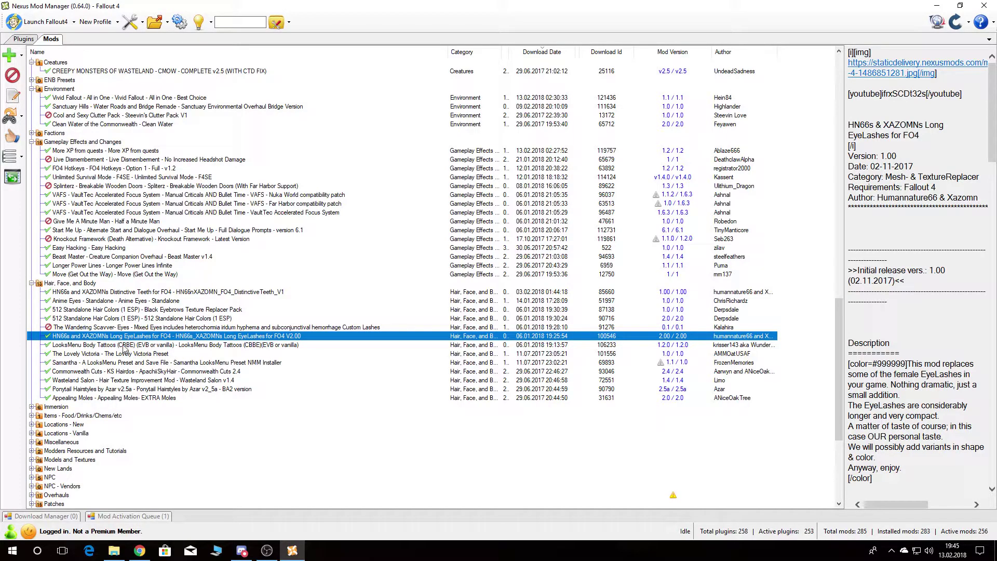
{"action": "left_click", "coordinate": [74, 346]}
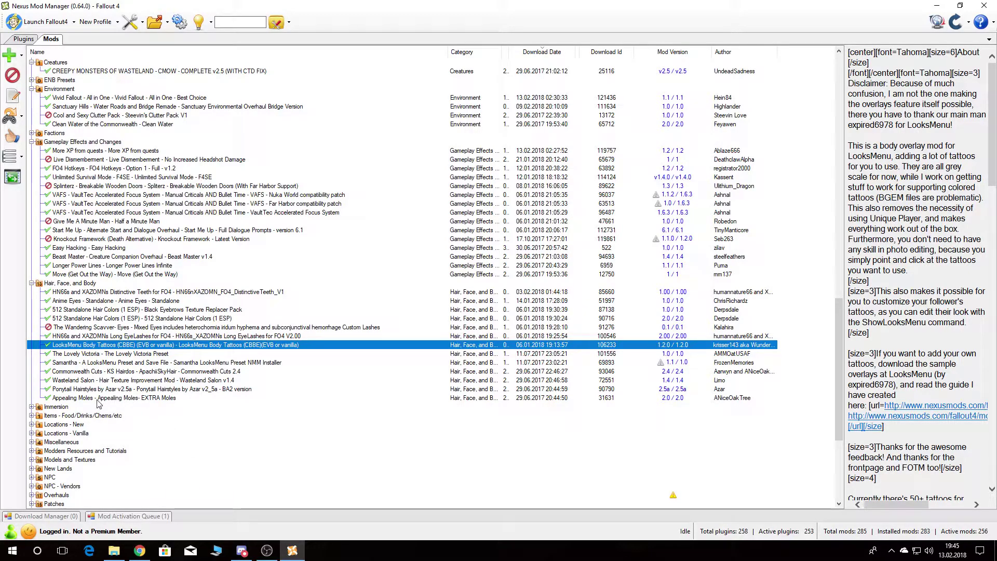
{"action": "left_click", "coordinate": [102, 354]}
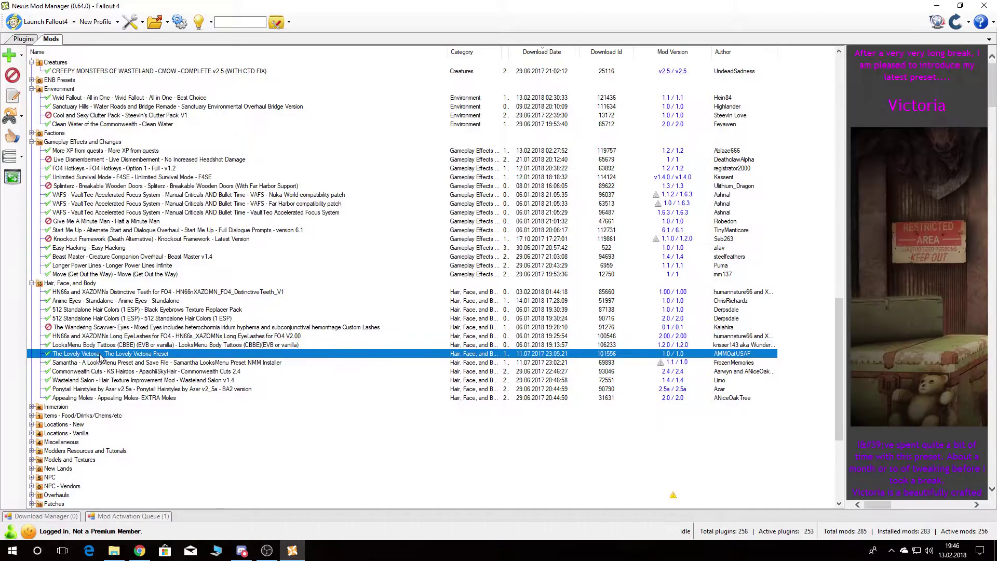
{"action": "mouse_move", "coordinate": [872, 508]}
{"action": "left_mouse_down"}
{"action": "mouse_move", "coordinate": [923, 508]}
{"action": "mouse_move", "coordinate": [878, 506]}
{"action": "left_mouse_up"}
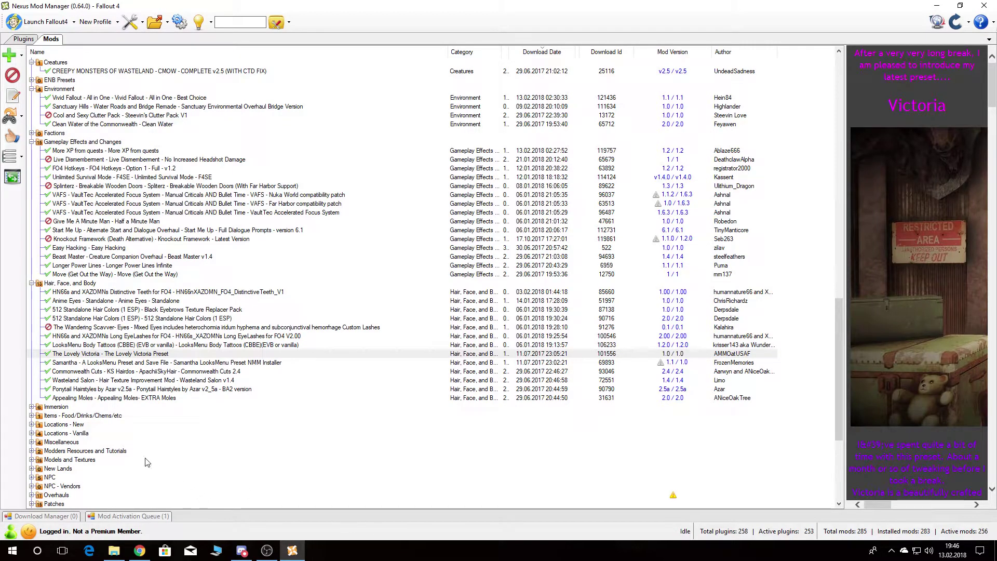
View the descriptions of the Samantha LooksMenu preset, Commonwealth Cuts and Wasteland Salon mods.
{"action": "left_click", "coordinate": [77, 363]}
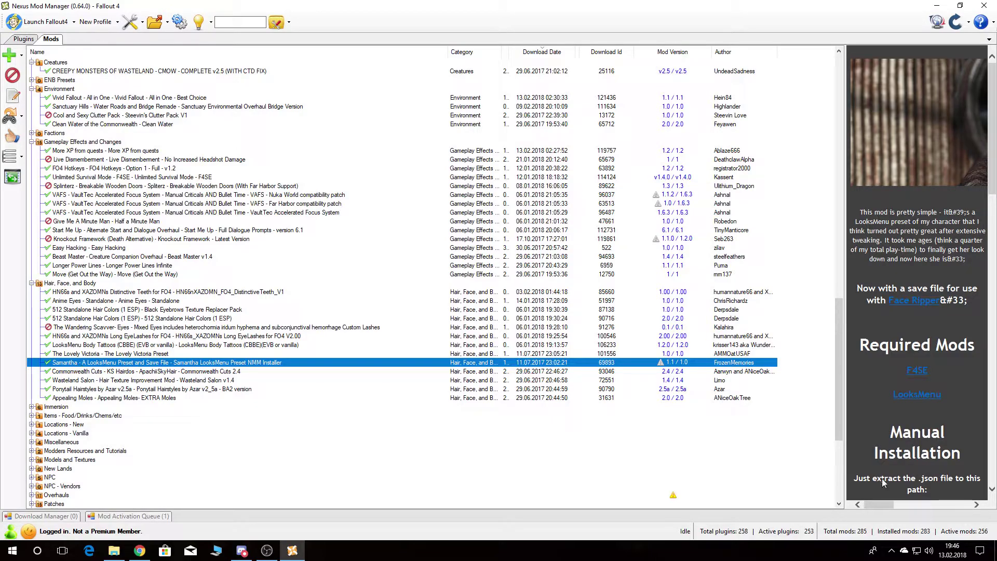
{"action": "mouse_move", "coordinate": [880, 505]}
{"action": "left_mouse_down"}
{"action": "mouse_move", "coordinate": [909, 506]}
{"action": "mouse_move", "coordinate": [873, 505]}
{"action": "left_mouse_up"}
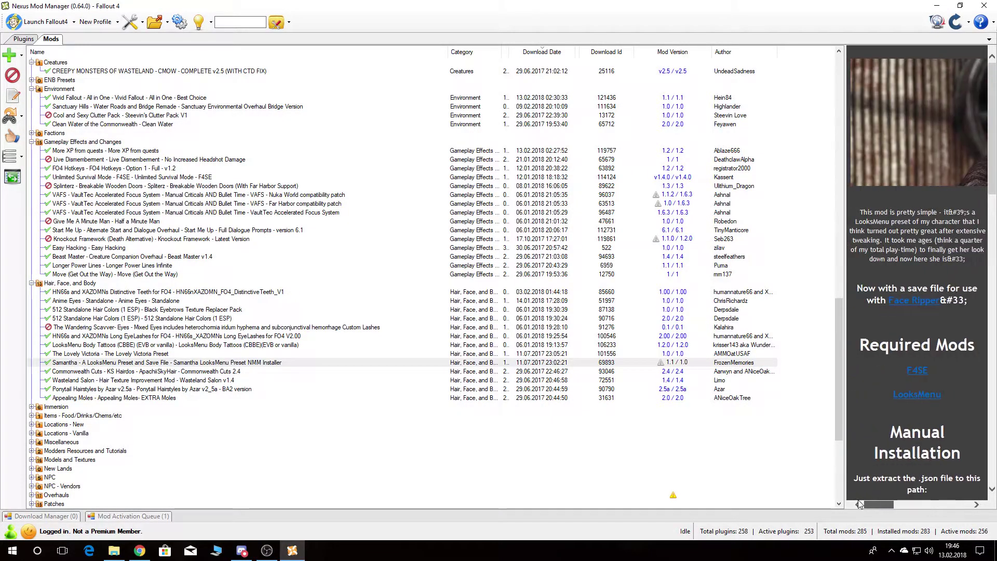
{"action": "left_click", "coordinate": [103, 372]}
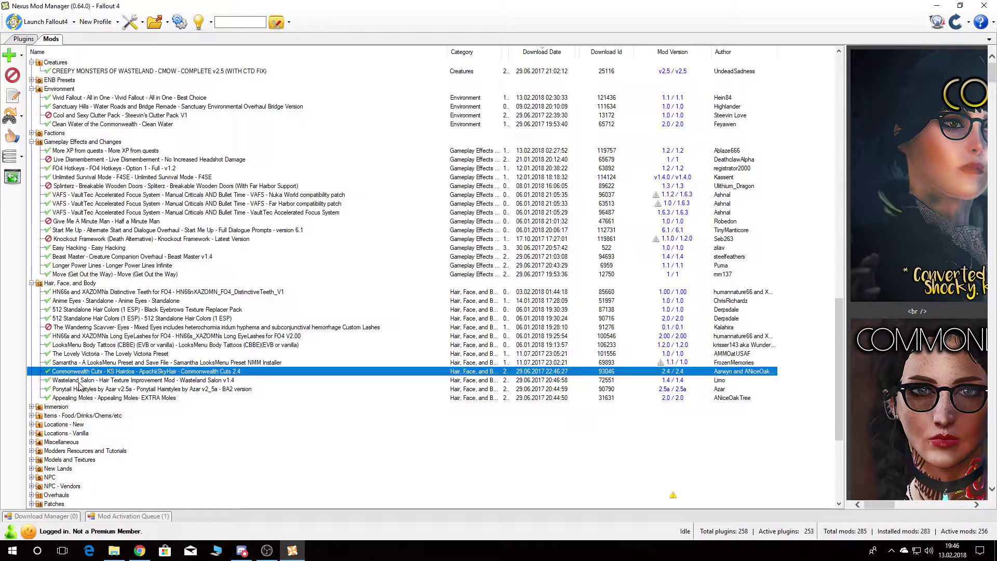
{"action": "scroll", "coordinate": [79, 386], "scroll_direction": "down", "scroll_amount": 1}
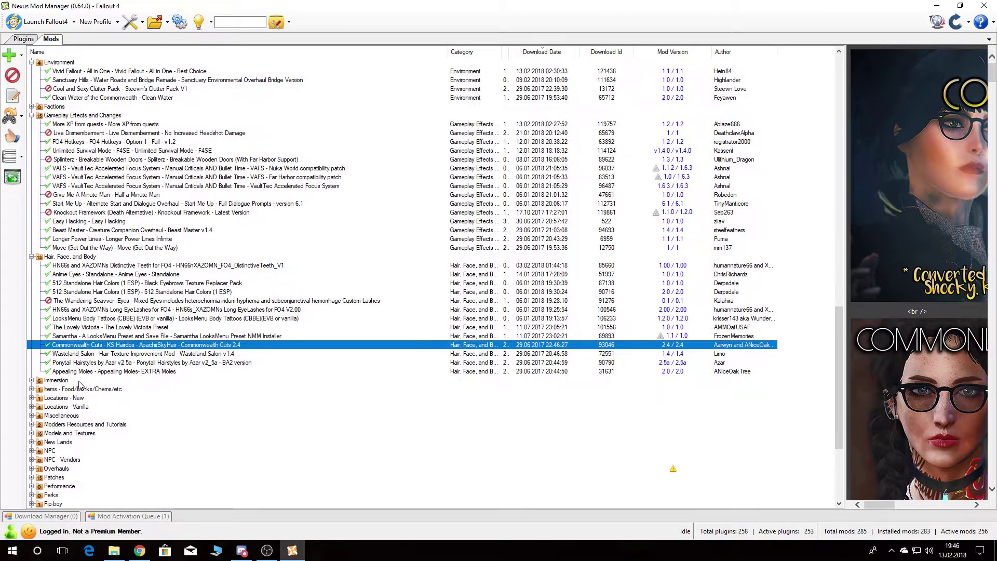
{"action": "left_click", "coordinate": [72, 355]}
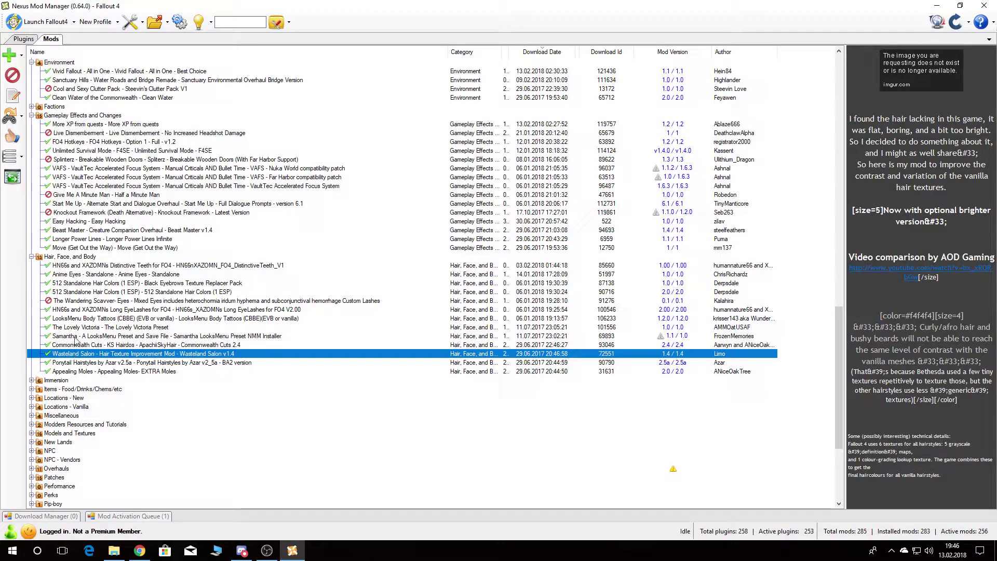
View the descriptions of the Ponytail Hairstyles by Azar v2.5a and Appealing Moles mods.
{"action": "left_click", "coordinate": [87, 363]}
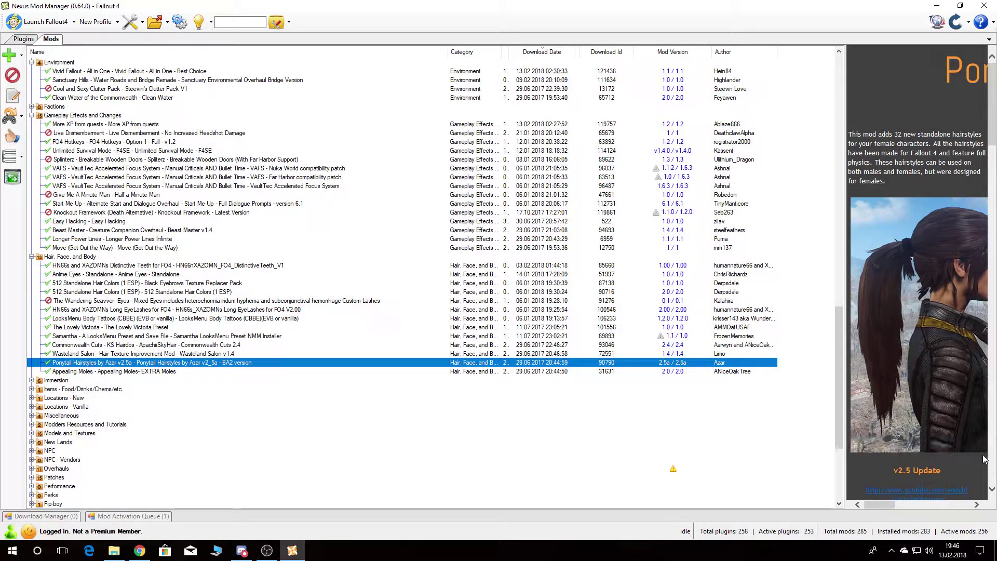
{"action": "left_click", "coordinate": [105, 372]}
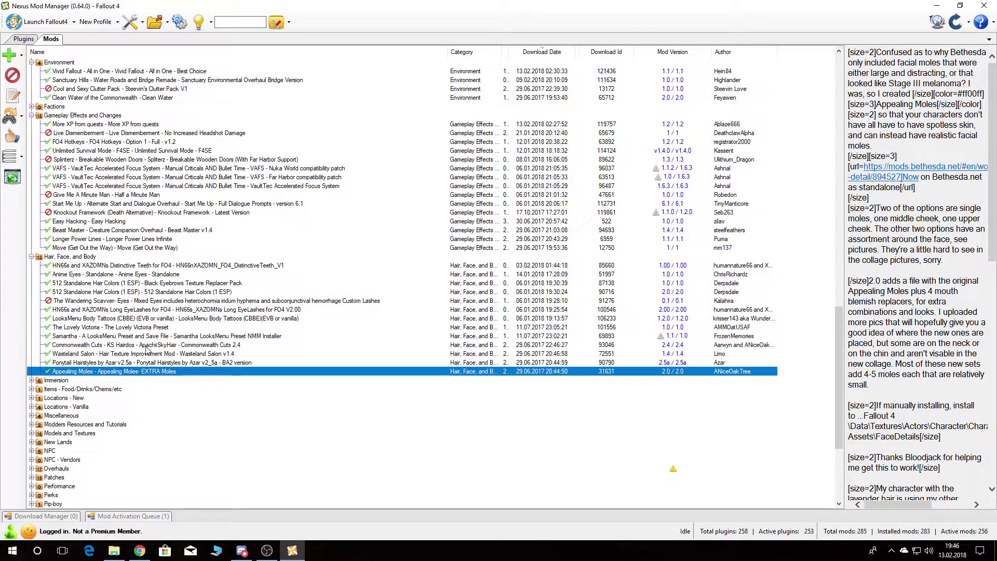
Expand the Immersion category and view the descriptions of CWSS Redux v2, Remove Helmet In Dialog, Immersive Footsteps Overhaul and the Player Comments combat alias fix.
{"action": "scroll", "coordinate": [101, 391], "scroll_direction": "down", "scroll_amount": 2}
{"action": "double_click", "coordinate": [57, 327]}
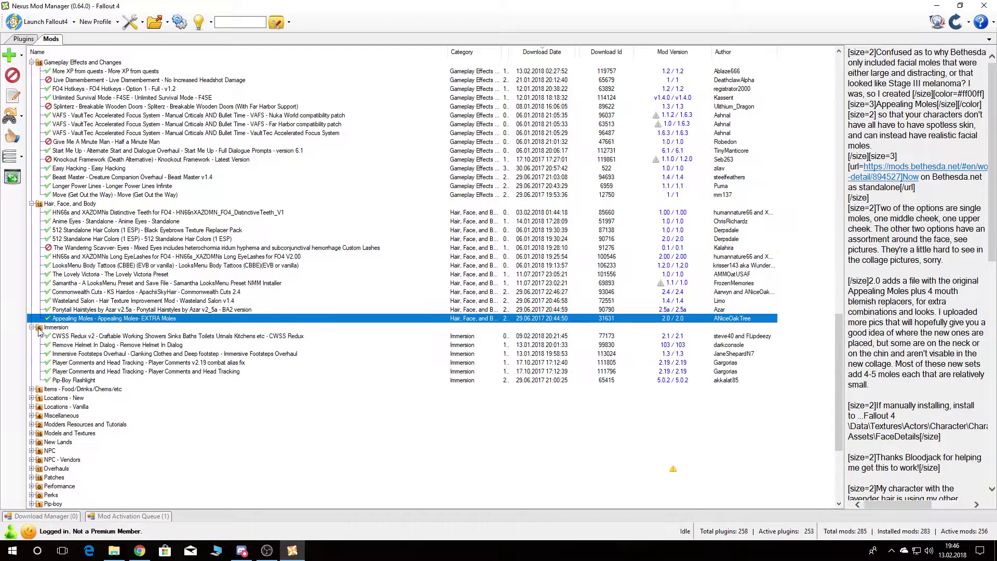
{"action": "scroll", "coordinate": [67, 339], "scroll_direction": "down", "scroll_amount": 1}
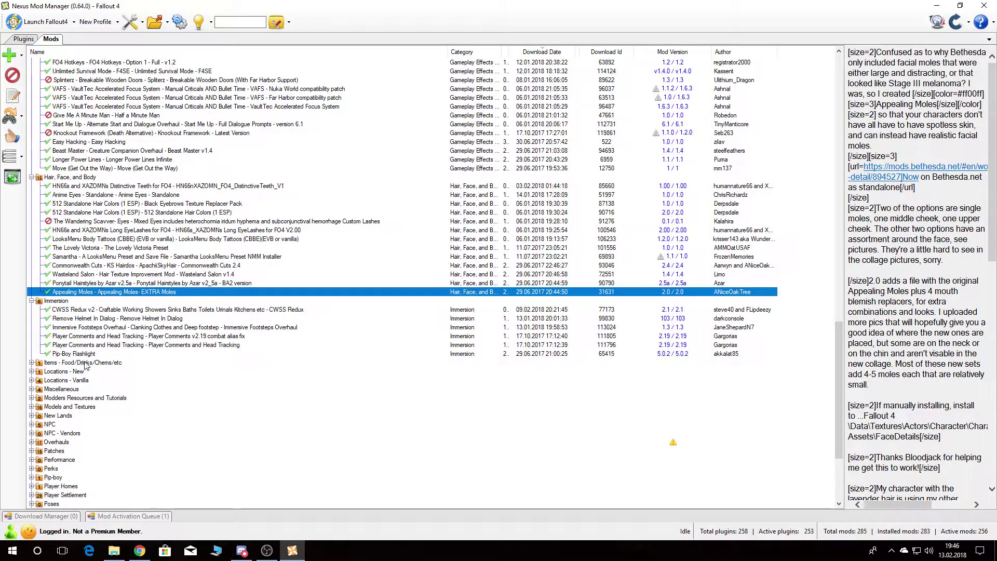
{"action": "left_click", "coordinate": [89, 310]}
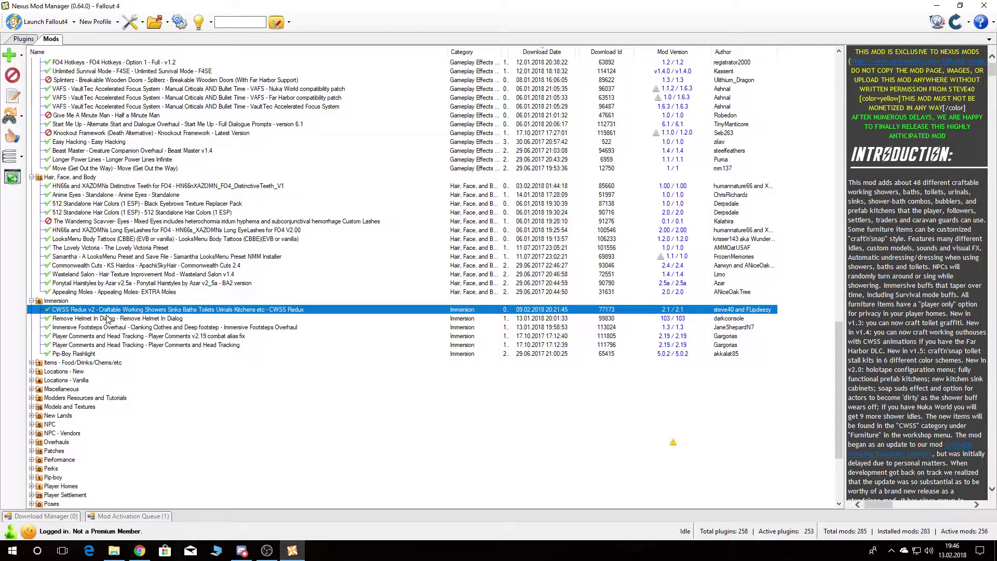
{"action": "left_click", "coordinate": [83, 319]}
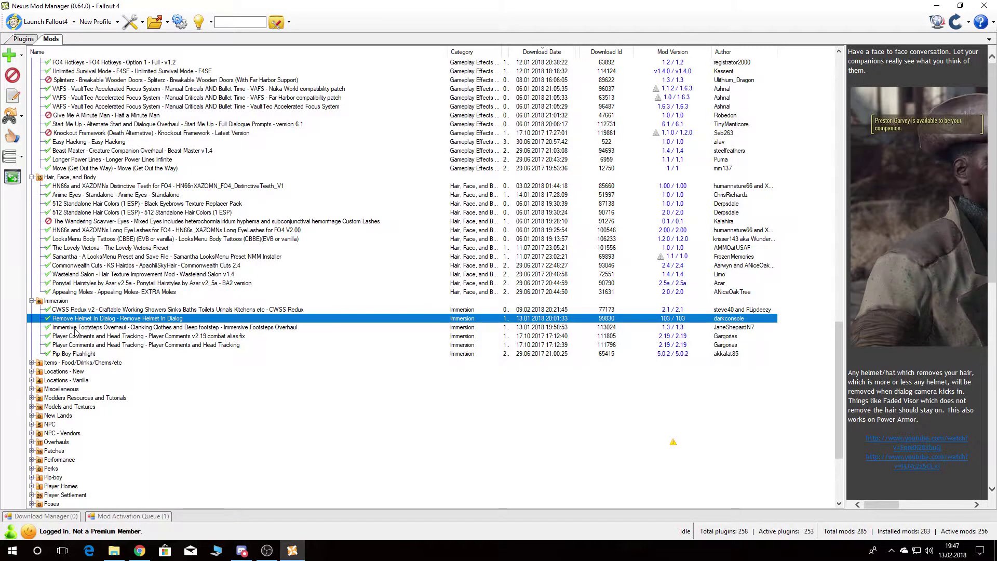
{"action": "left_click", "coordinate": [77, 328]}
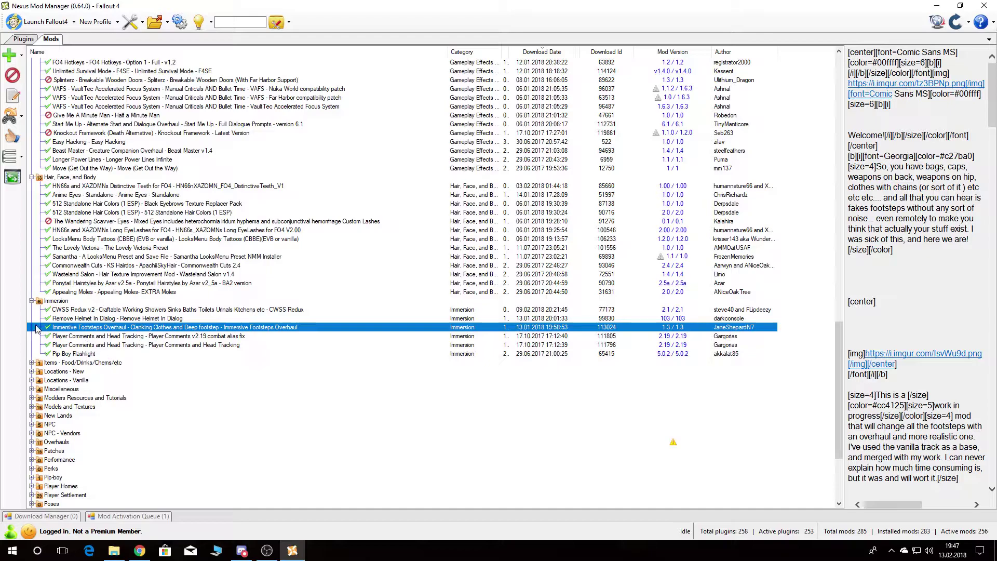
{"action": "left_click", "coordinate": [83, 336]}
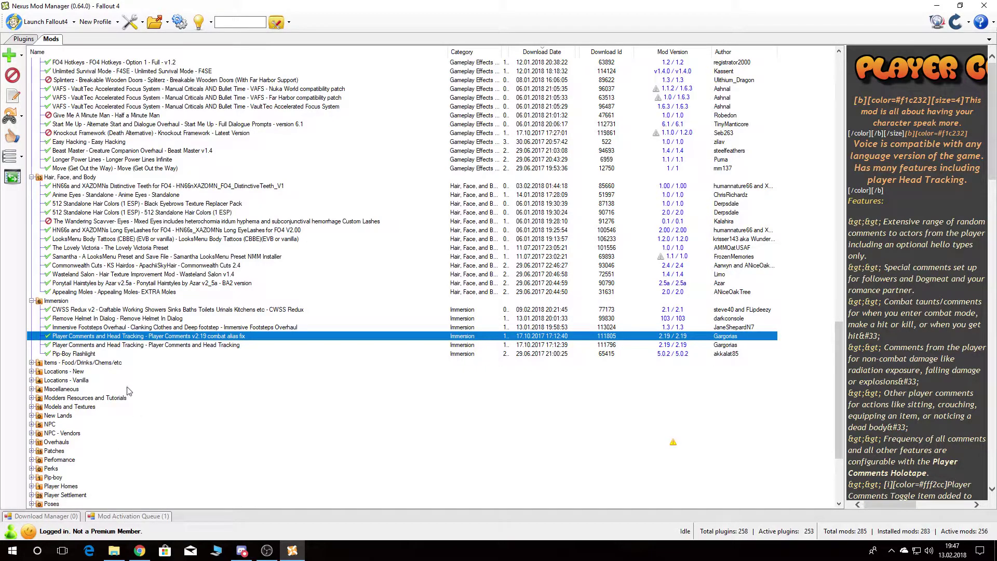
Read through the description of the Pip-Boy Flashlight mod, including its customization options.
{"action": "left_click", "coordinate": [92, 355]}
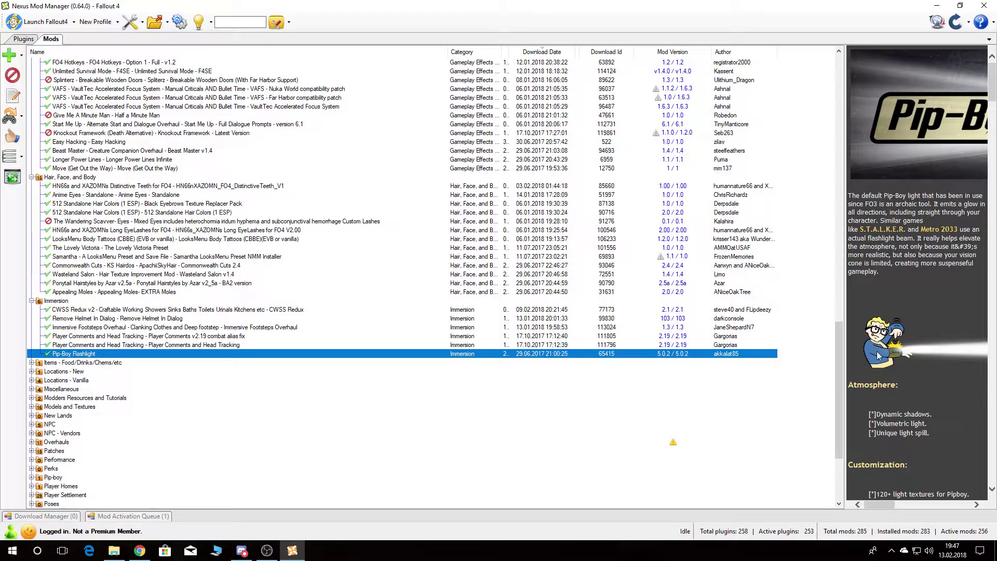
{"action": "scroll", "coordinate": [877, 356], "scroll_direction": "down", "scroll_amount": 8}
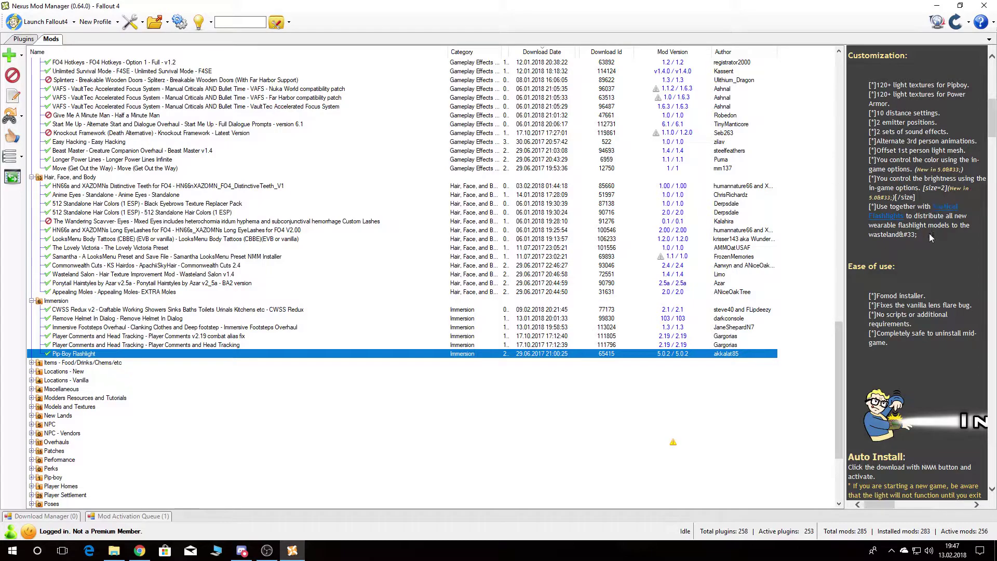
{"action": "scroll", "coordinate": [930, 235], "scroll_direction": "up", "scroll_amount": 8}
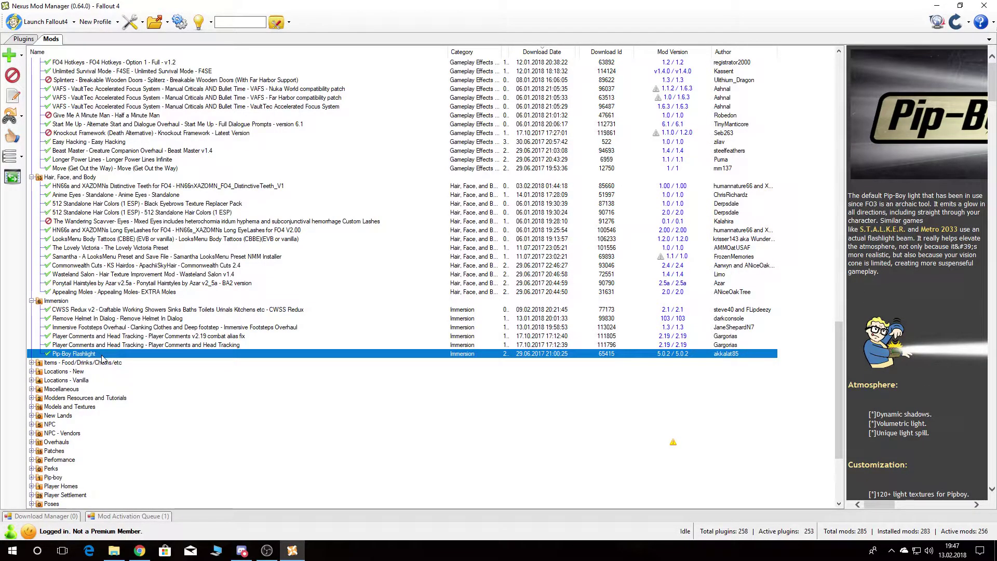
Expand the Items - Food/Drinks/Chems/etc and Locations - New categories and view the Military MREs and Inside Jobs descriptions.
{"action": "scroll", "coordinate": [107, 364], "scroll_direction": "down", "scroll_amount": 3}
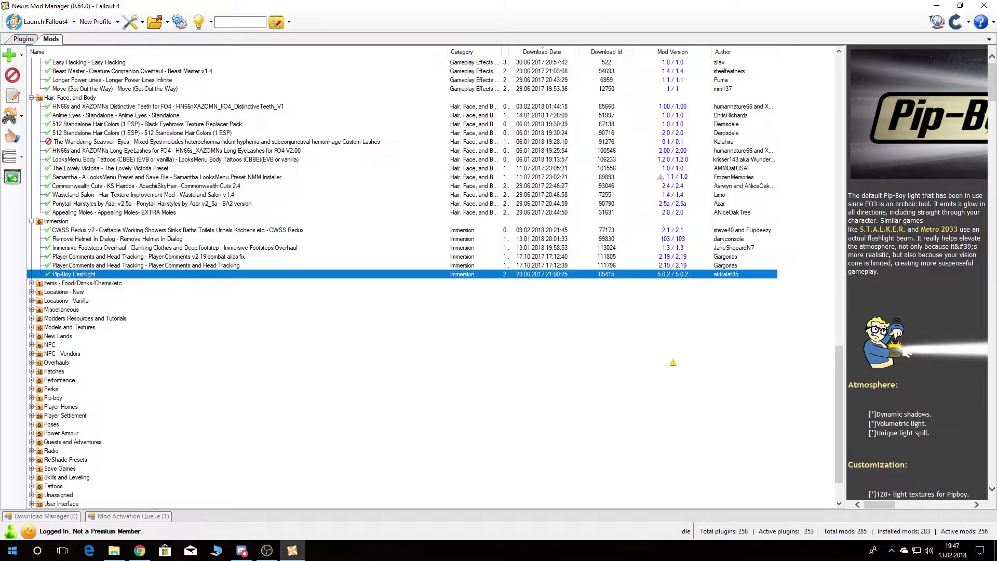
{"action": "scroll", "coordinate": [378, 237], "scroll_direction": "down", "scroll_amount": 1}
{"action": "scroll", "coordinate": [378, 238], "scroll_direction": "down", "scroll_amount": 1}
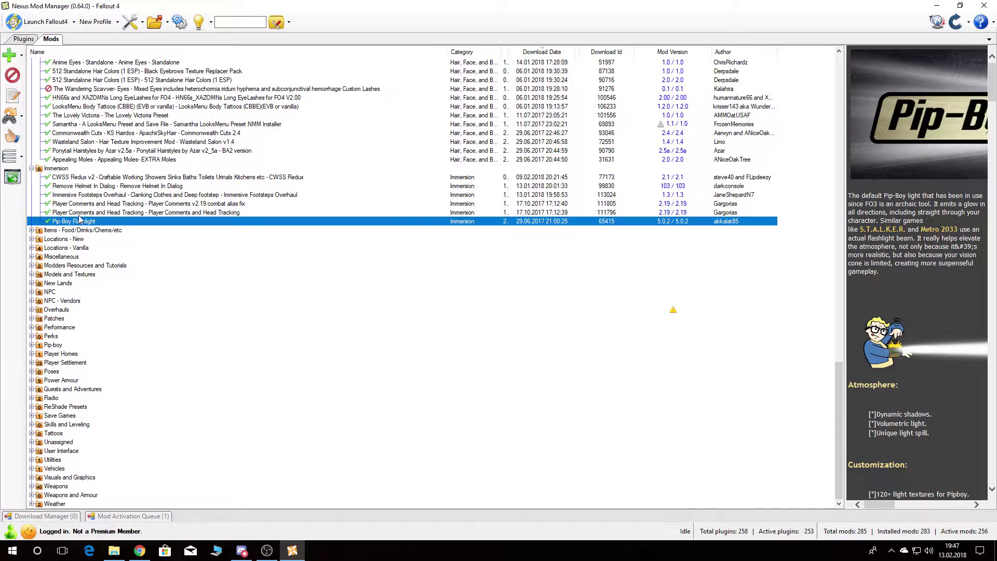
{"action": "left_click", "coordinate": [32, 230]}
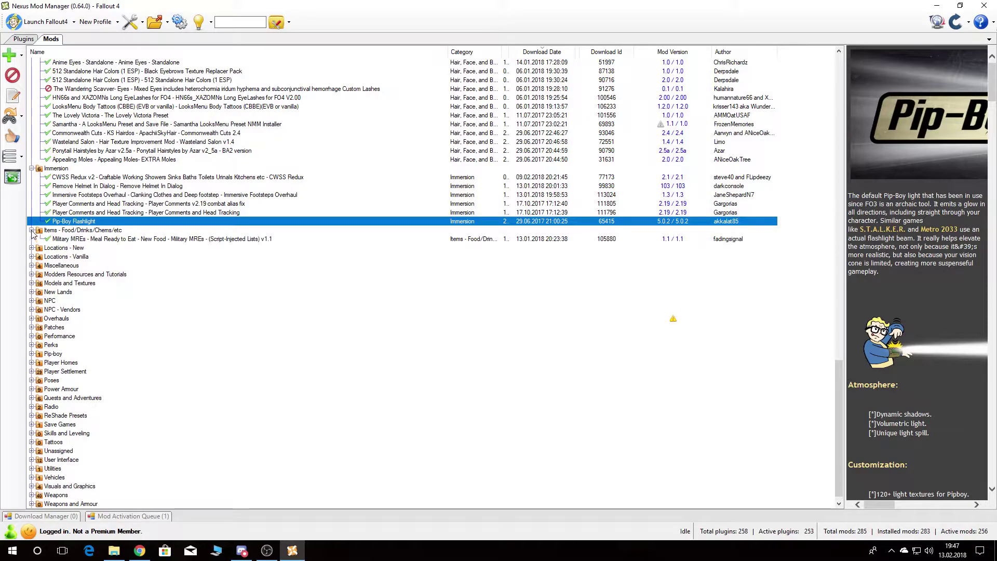
{"action": "left_click", "coordinate": [88, 241]}
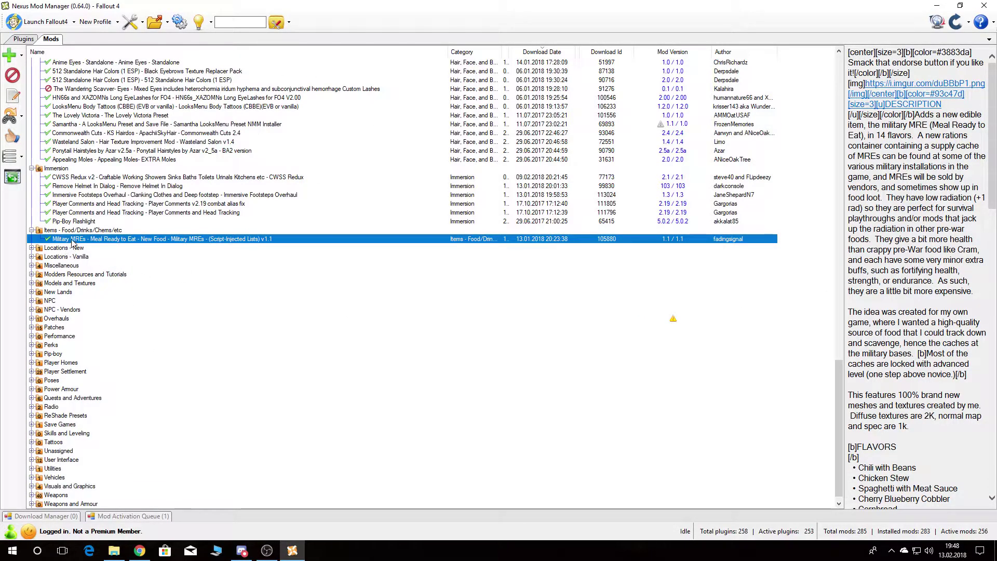
{"action": "left_click", "coordinate": [31, 248]}
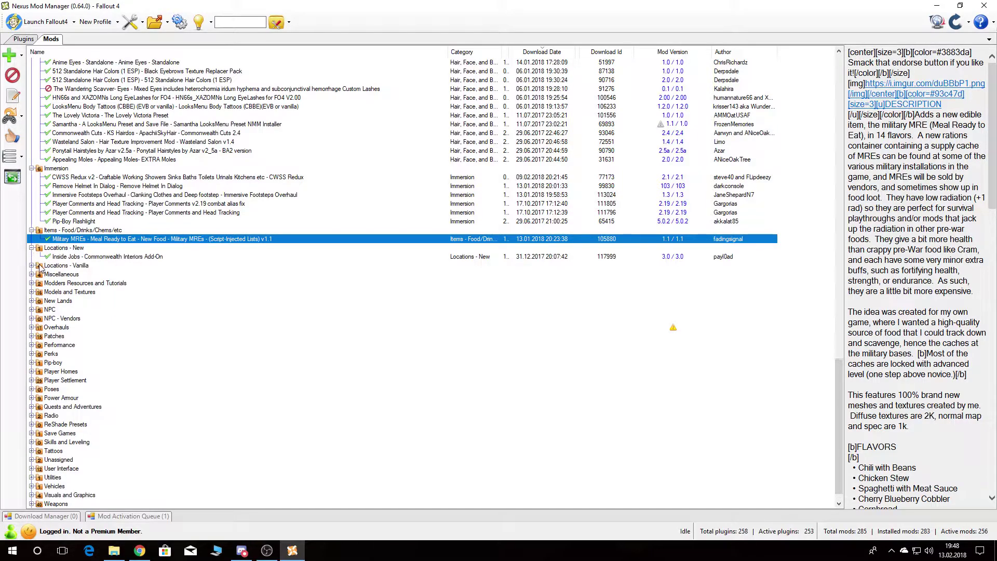
{"action": "left_click", "coordinate": [74, 257]}
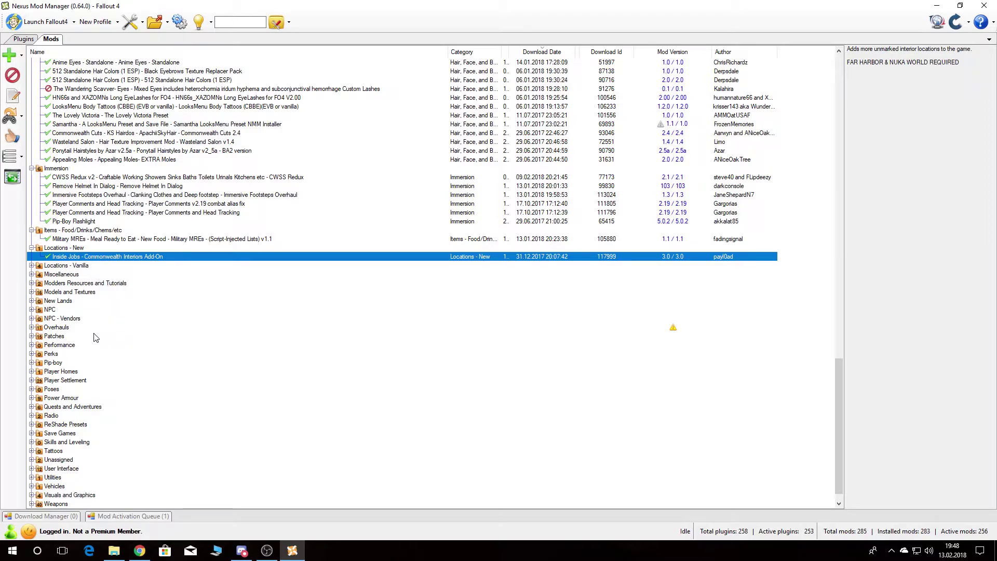
Expand the Locations - Vanilla category and view the descriptions of both Better The Third Rail entries.
{"action": "left_click", "coordinate": [31, 265]}
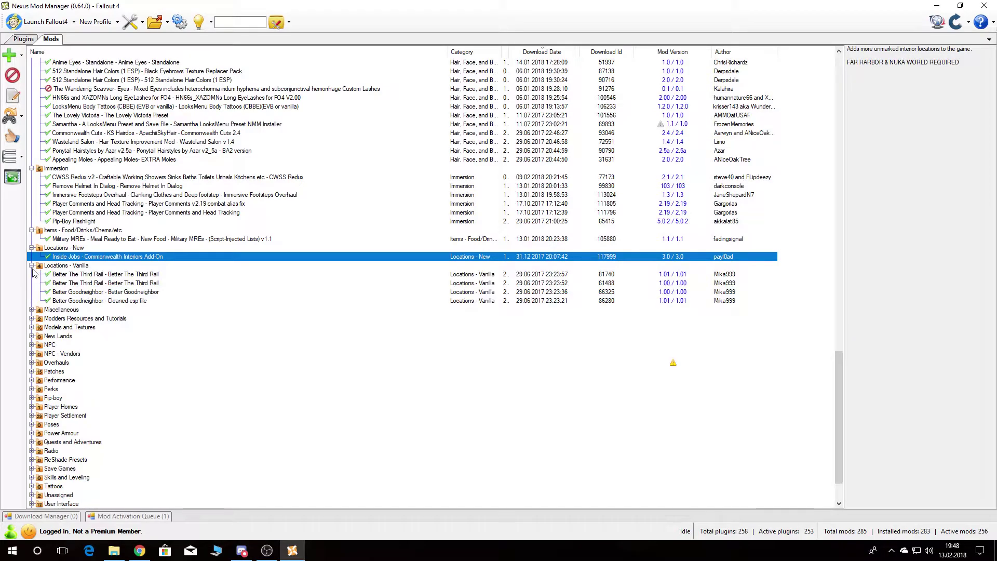
{"action": "left_click", "coordinate": [86, 284]}
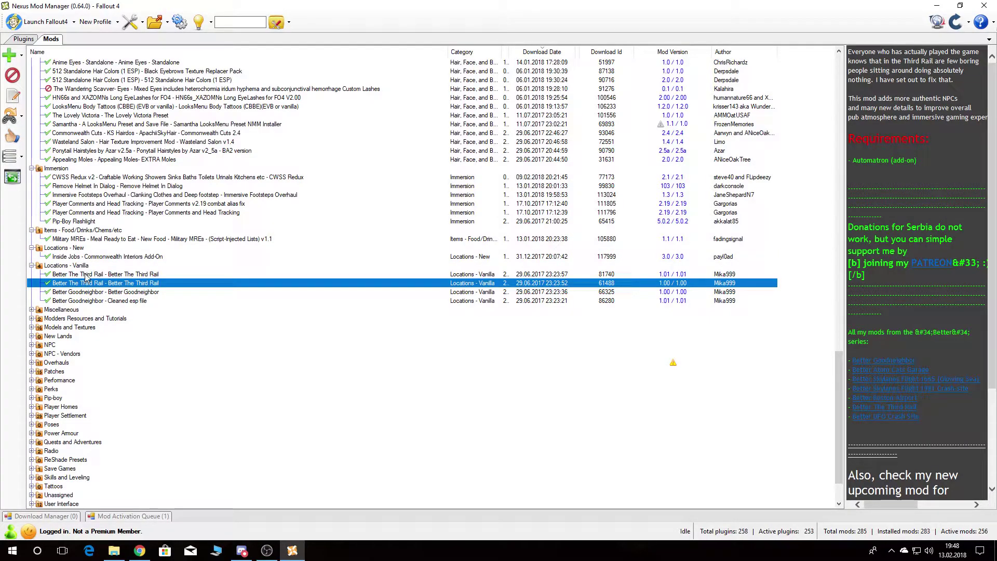
{"action": "left_click", "coordinate": [86, 275]}
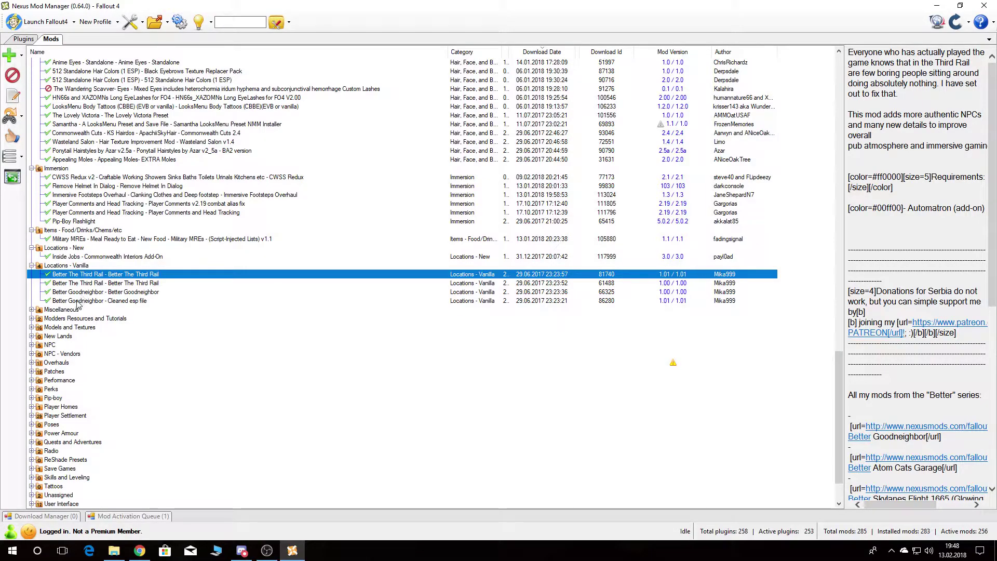
Expand the Miscellaneous category and read the descriptions of Sanctuary Hills Cleanup, Settlement Menu Manager and RAW INPUT.
{"action": "left_click", "coordinate": [31, 310]}
{"action": "scroll", "coordinate": [66, 309], "scroll_direction": "down", "scroll_amount": 2}
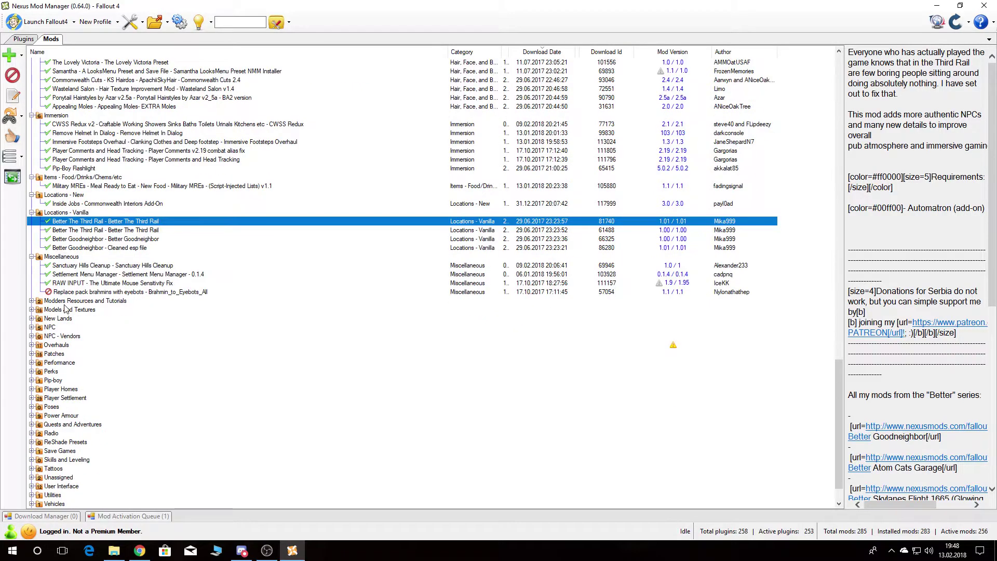
{"action": "left_click", "coordinate": [62, 266]}
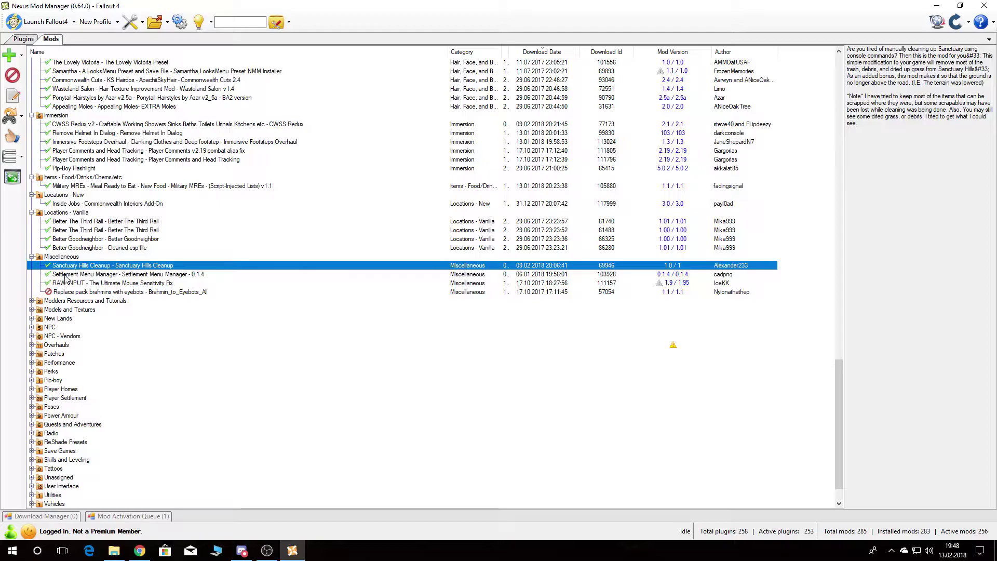
{"action": "left_click", "coordinate": [66, 276]}
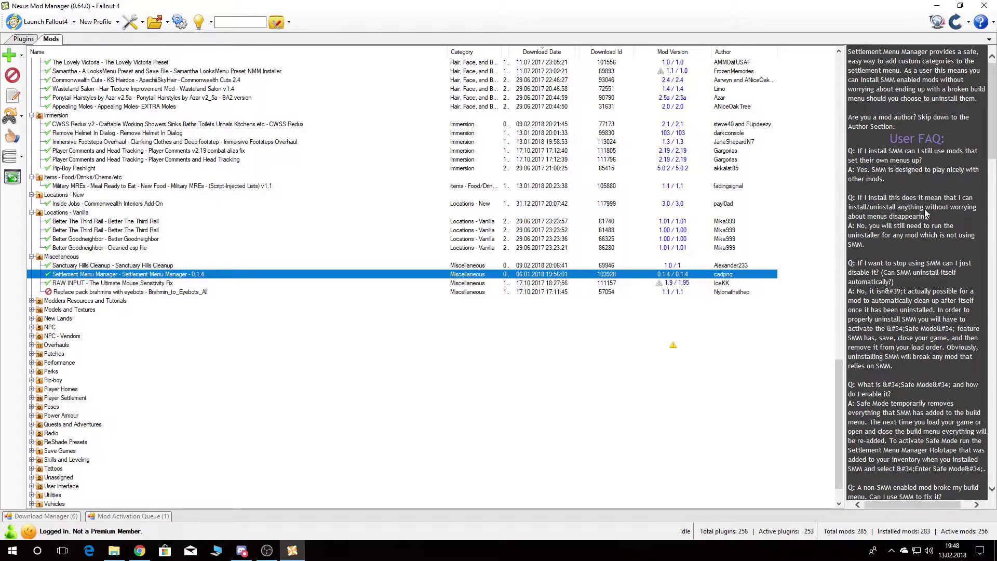
{"action": "scroll", "coordinate": [926, 212], "scroll_direction": "down", "scroll_amount": 7}
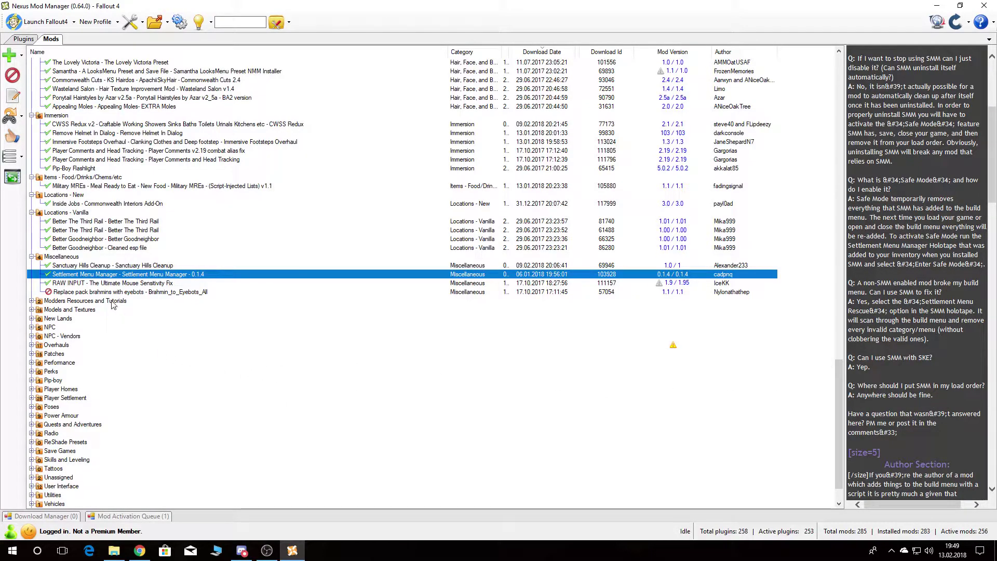
{"action": "left_click", "coordinate": [107, 284]}
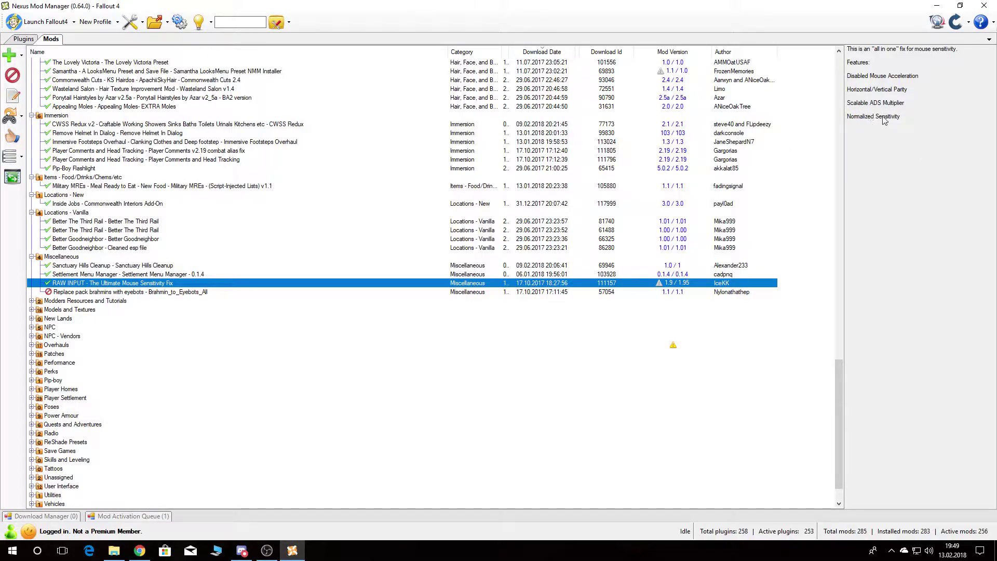
Uninstall the Replace pack brahmins with eyebots mod and permanently delete its archive.
{"action": "left_click", "coordinate": [100, 293]}
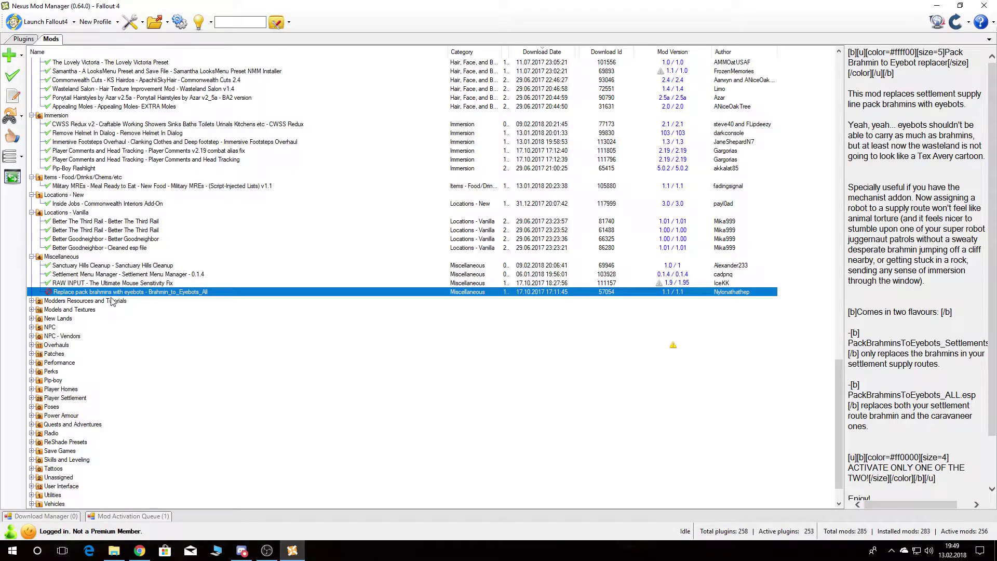
{"action": "right_click", "coordinate": [94, 293]}
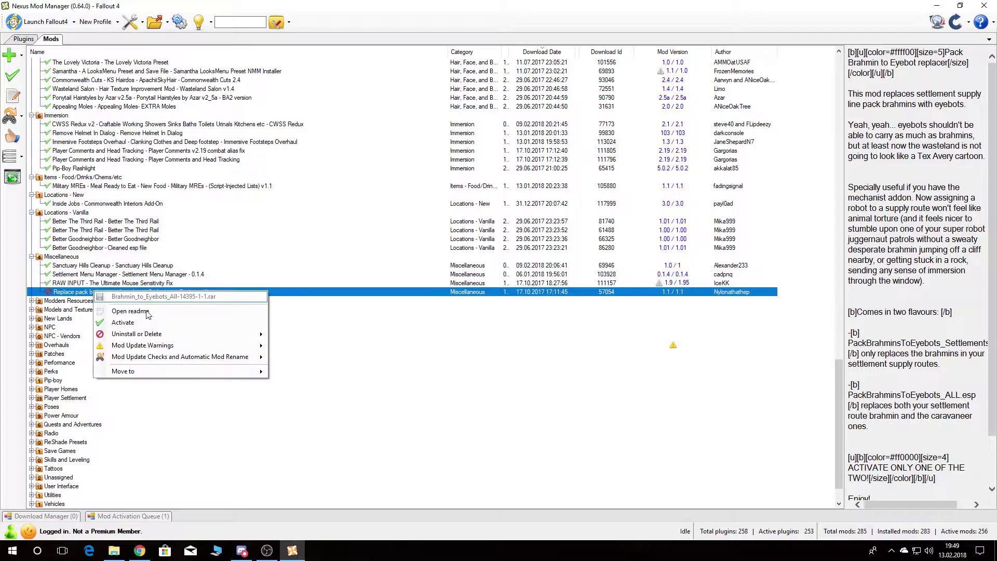
{"action": "mouse_move", "coordinate": [213, 334]}
{"action": "left_click", "coordinate": [328, 362]}
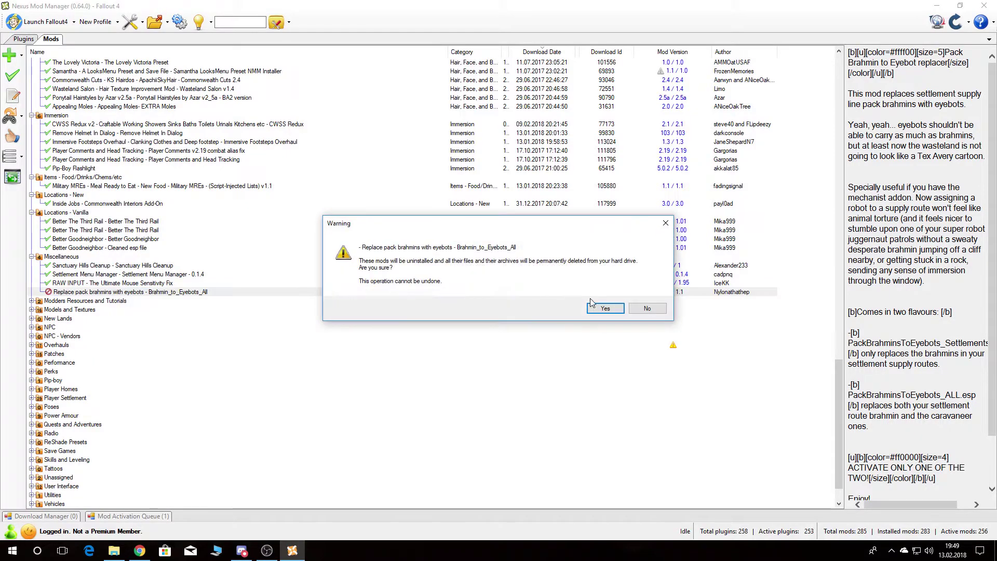
{"action": "left_click", "coordinate": [605, 308]}
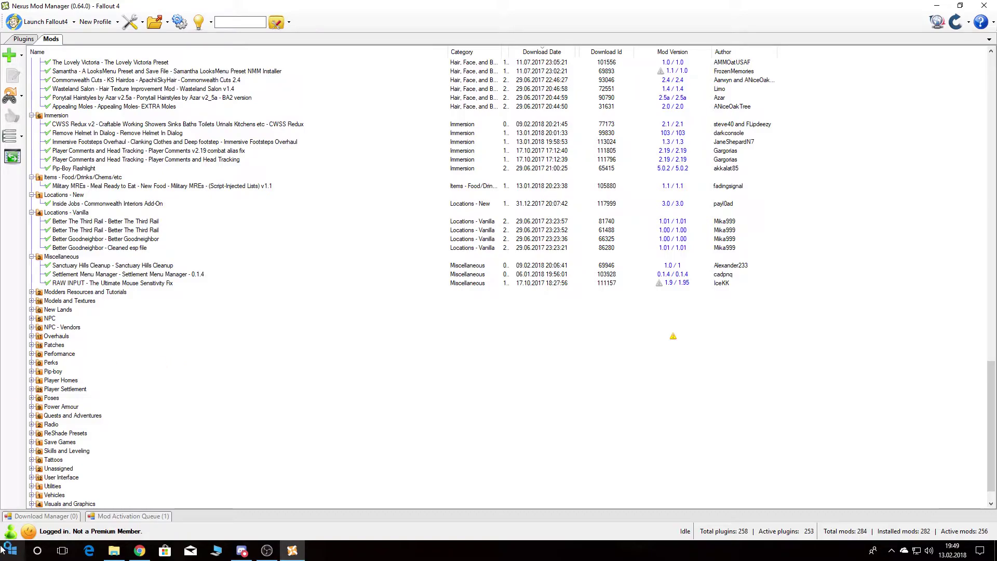
Expand the Modders Resources and Tutorials category and view the descriptions of AWKCR and Settlement Keywords Expanded v1.55.
{"action": "left_click", "coordinate": [32, 292]}
{"action": "scroll", "coordinate": [52, 306], "scroll_direction": "down", "scroll_amount": 1}
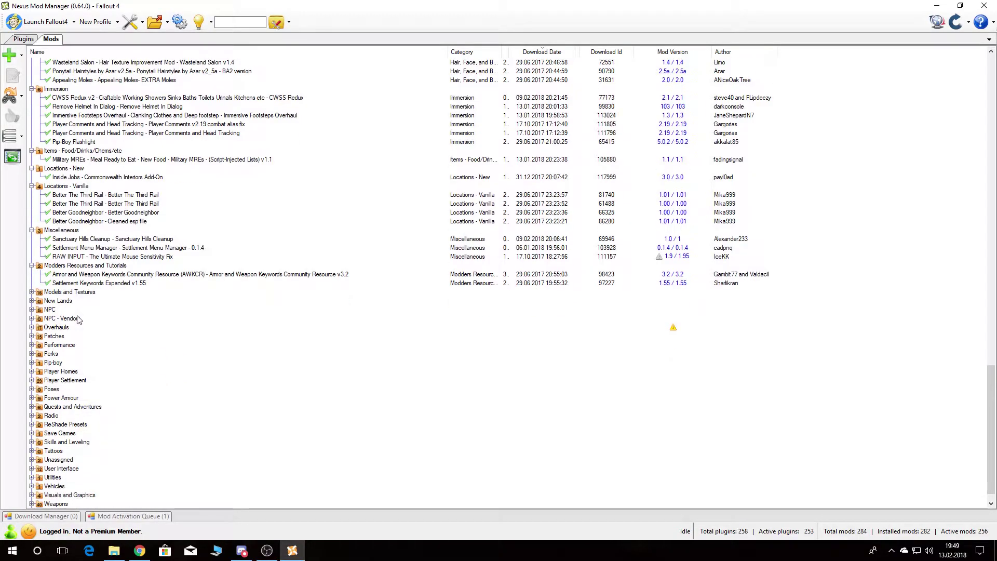
{"action": "left_click", "coordinate": [111, 276]}
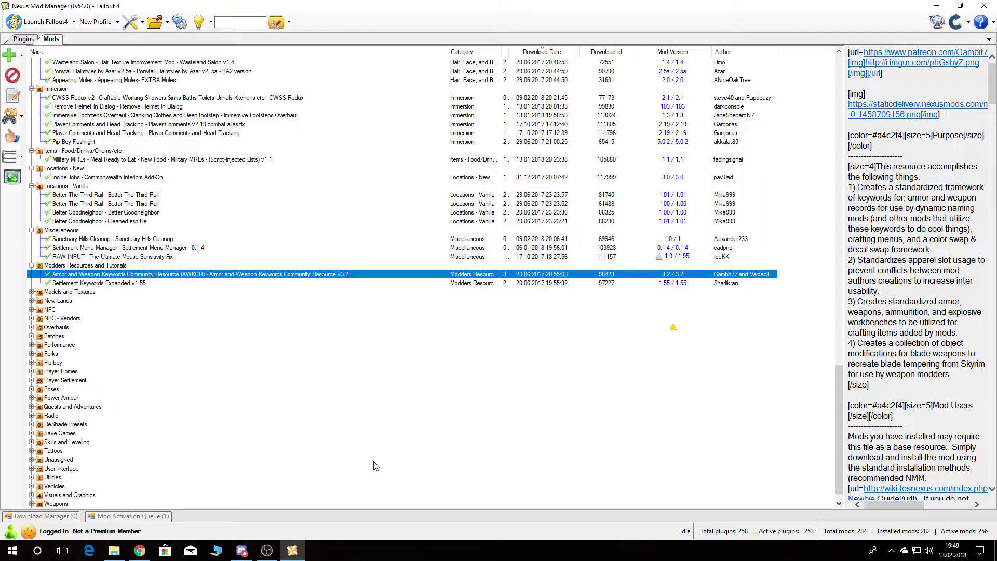
{"action": "left_click", "coordinate": [117, 286]}
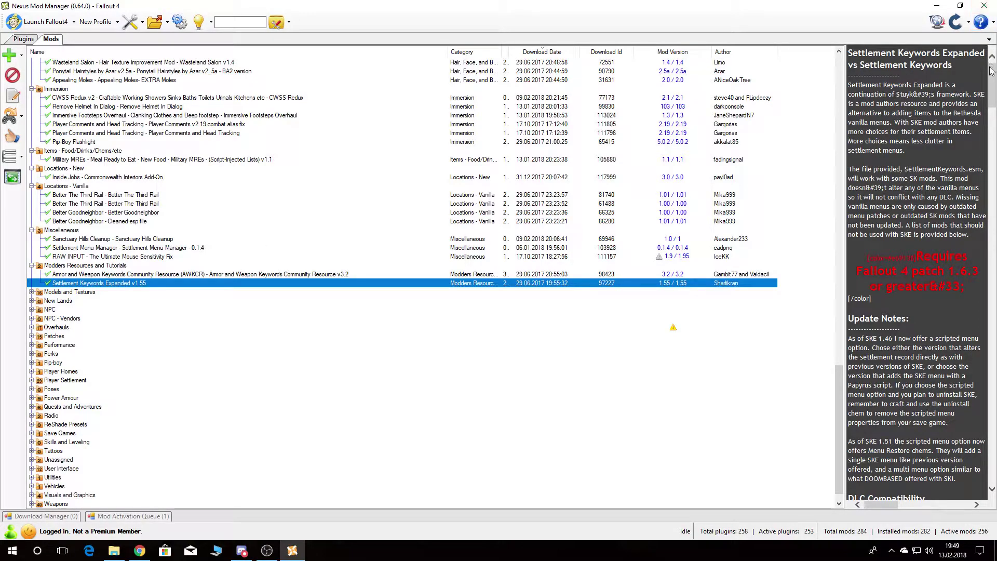
{"action": "mouse_move", "coordinate": [992, 73]}
{"action": "left_mouse_down"}
{"action": "mouse_move", "coordinate": [992, 132]}
{"action": "mouse_move", "coordinate": [992, 57]}
{"action": "left_mouse_up"}
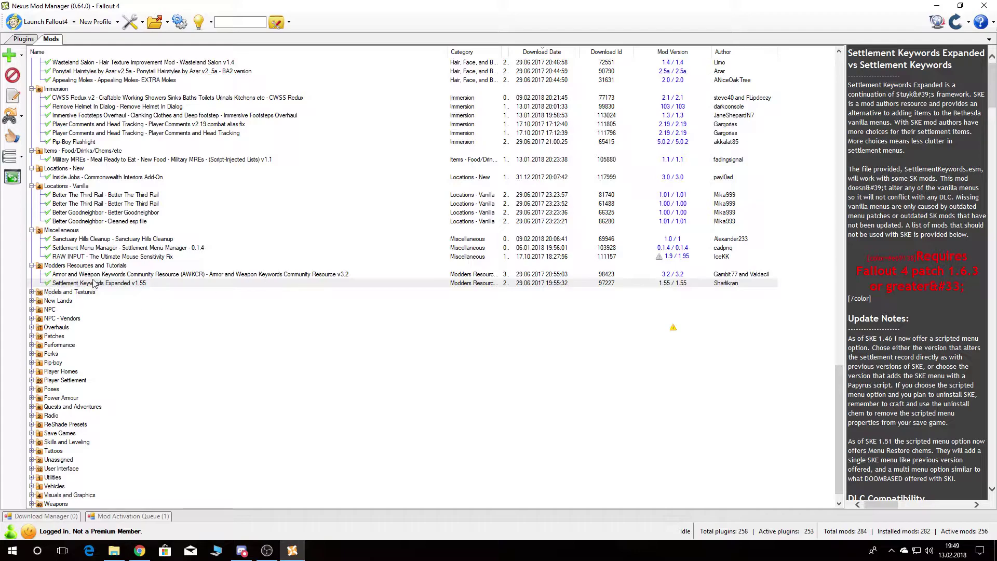
Expand the Models and Textures category and view the description of Sanctuary Hills - Repair and Cleanup.
{"action": "left_click", "coordinate": [31, 292]}
{"action": "scroll", "coordinate": [81, 324], "scroll_direction": "down", "scroll_amount": 3}
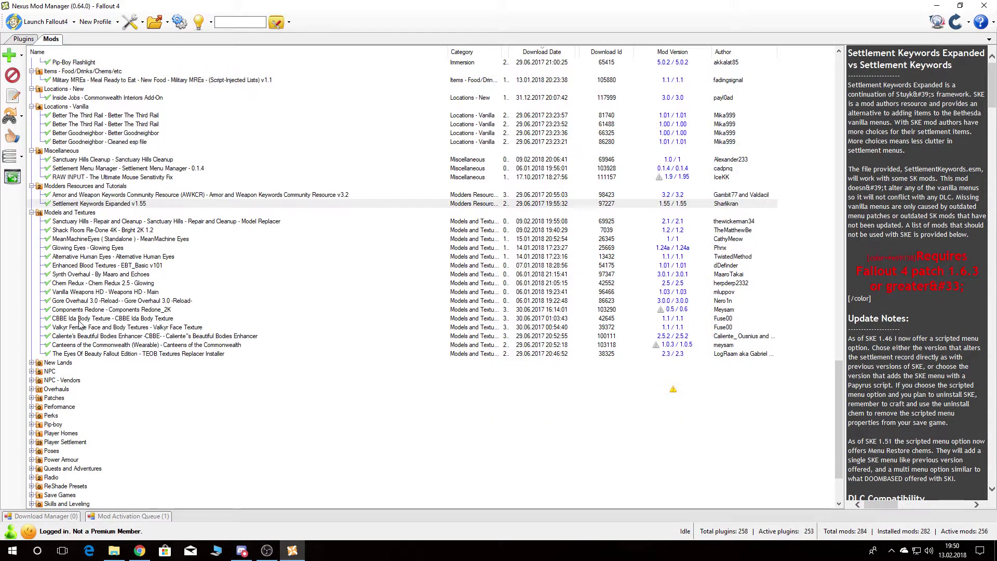
{"action": "left_click", "coordinate": [69, 221]}
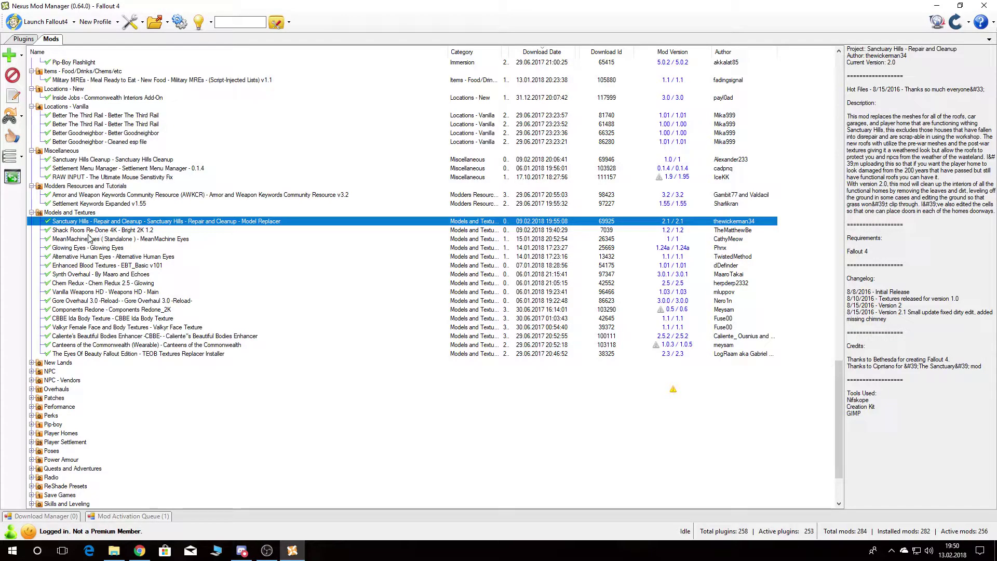
View the descriptions of Shack Floors Re-Done 4K and MeanMachineEyes (Standalone) in the Models and Textures category.
{"action": "left_click", "coordinate": [67, 230]}
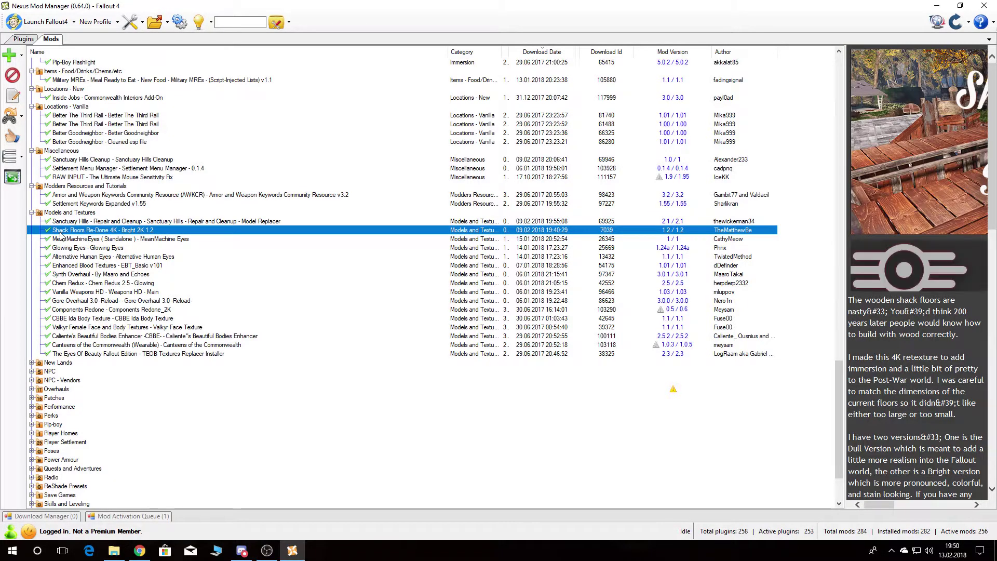
{"action": "mouse_move", "coordinate": [879, 504]}
{"action": "left_mouse_down"}
{"action": "mouse_move", "coordinate": [927, 502]}
{"action": "mouse_move", "coordinate": [867, 506]}
{"action": "left_mouse_up"}
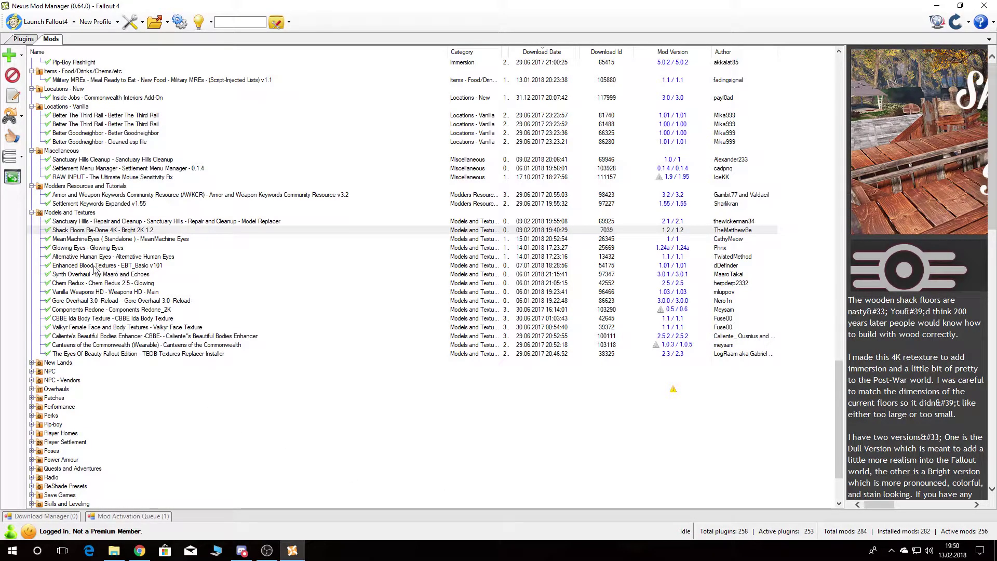
{"action": "left_click", "coordinate": [158, 241]}
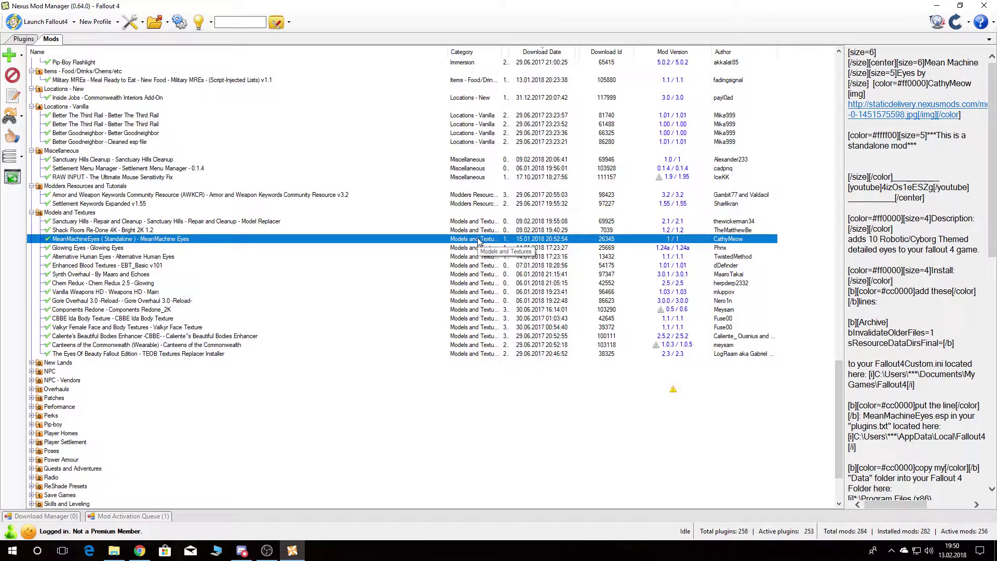
Open the MeanMachineEyes page on Nexus Mods in the browser and view its author image enlarged.
{"action": "left_click", "coordinate": [671, 240]}
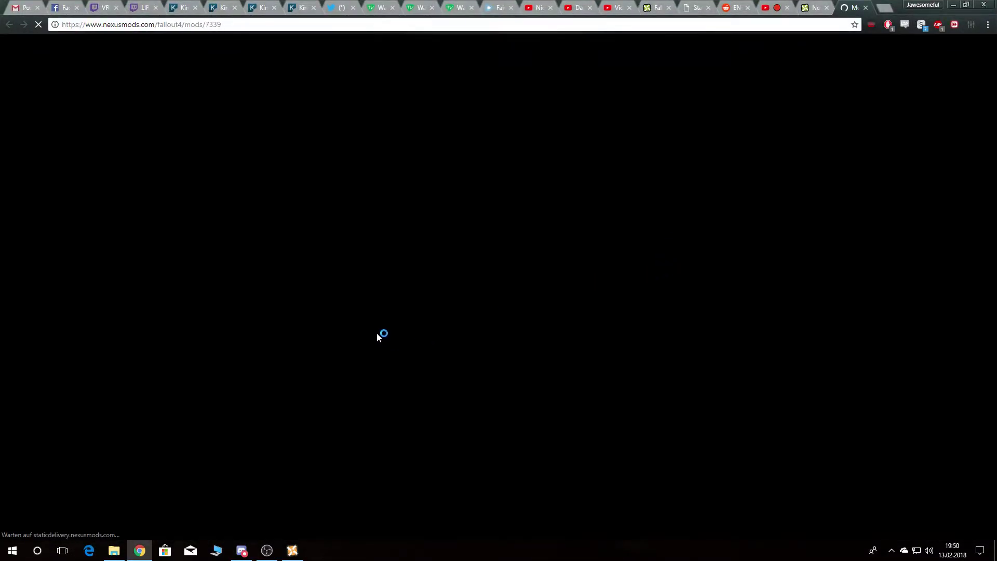
{"action": "scroll", "coordinate": [607, 285], "scroll_direction": "down", "scroll_amount": 4}
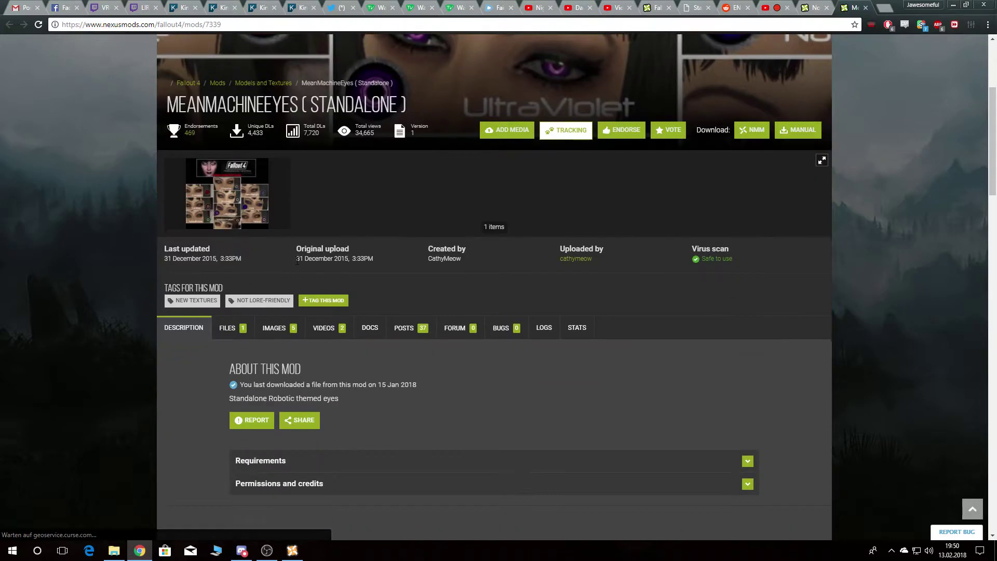
{"action": "left_click", "coordinate": [285, 328]}
{"action": "scroll", "coordinate": [45, 323], "scroll_direction": "down", "scroll_amount": 4}
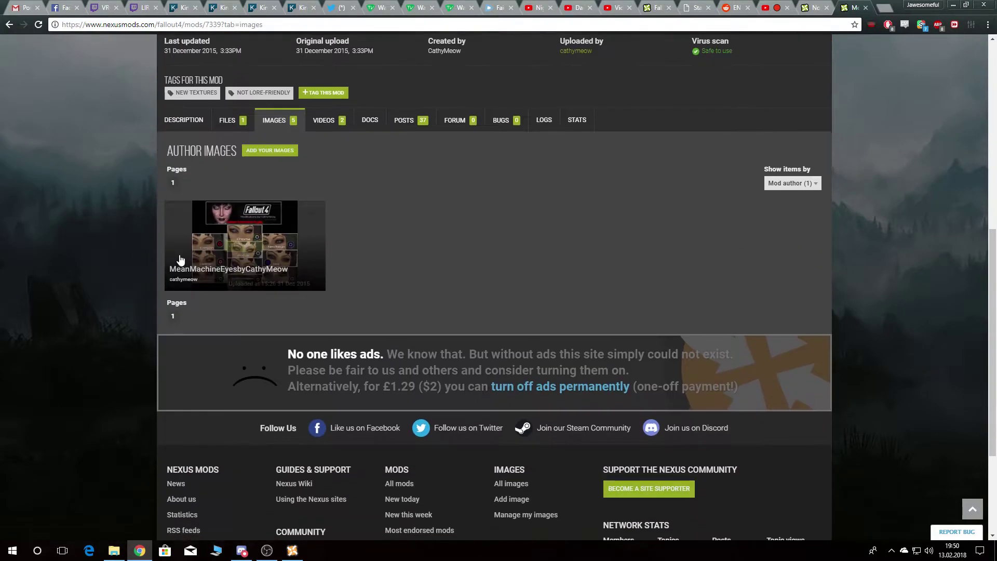
{"action": "left_click", "coordinate": [179, 261]}
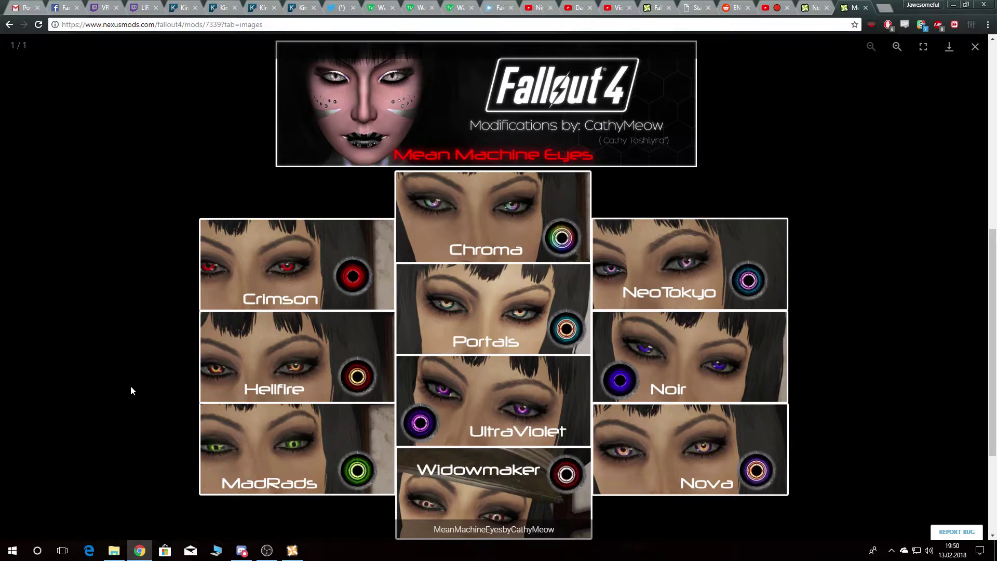
{"action": "scroll", "coordinate": [119, 294], "scroll_direction": "down", "scroll_amount": 3}
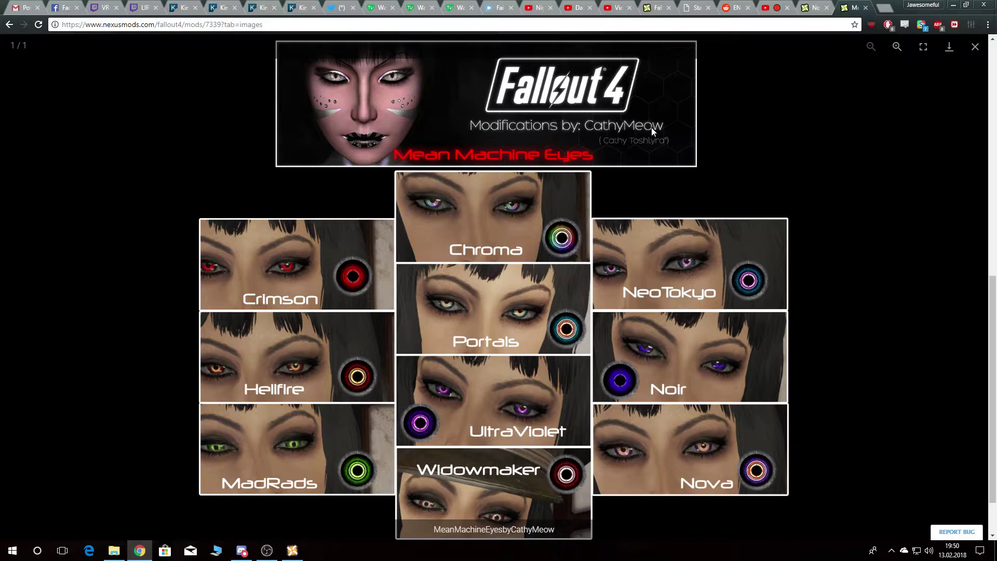
Return to Nexus Mod Manager and view the descriptions of Glowing Eyes, Alternative Human Eyes, Enhanced Blood Textures and Synth Overhaul.
{"action": "left_click", "coordinate": [291, 549]}
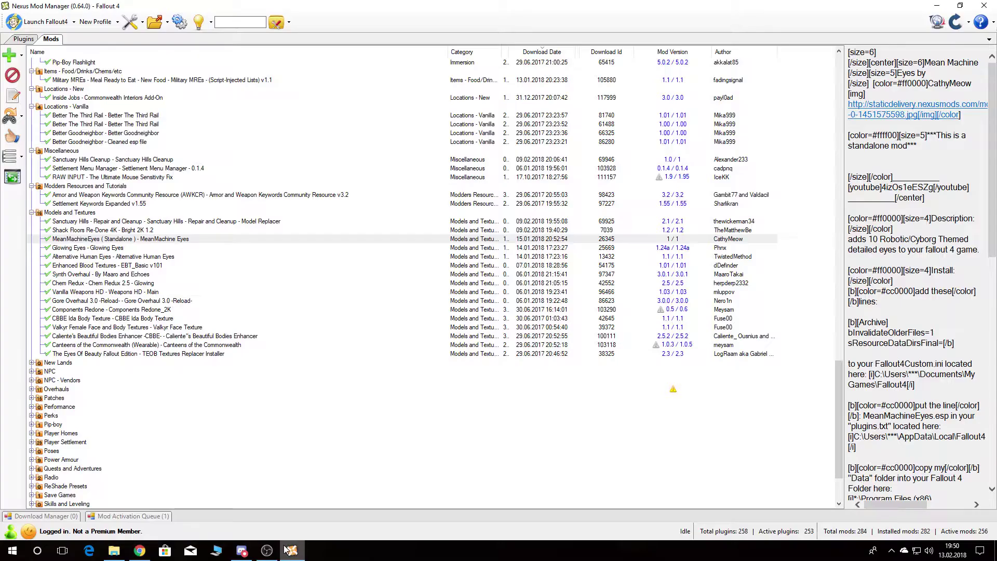
{"action": "left_click", "coordinate": [73, 248]}
{"action": "left_click", "coordinate": [71, 257]}
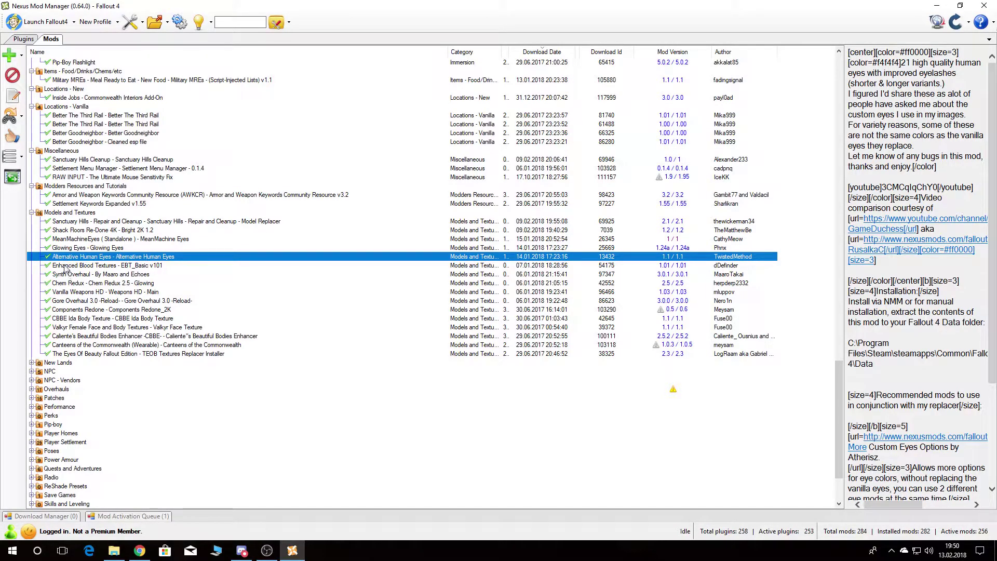
{"action": "left_click", "coordinate": [64, 266]}
{"action": "left_click", "coordinate": [66, 275]}
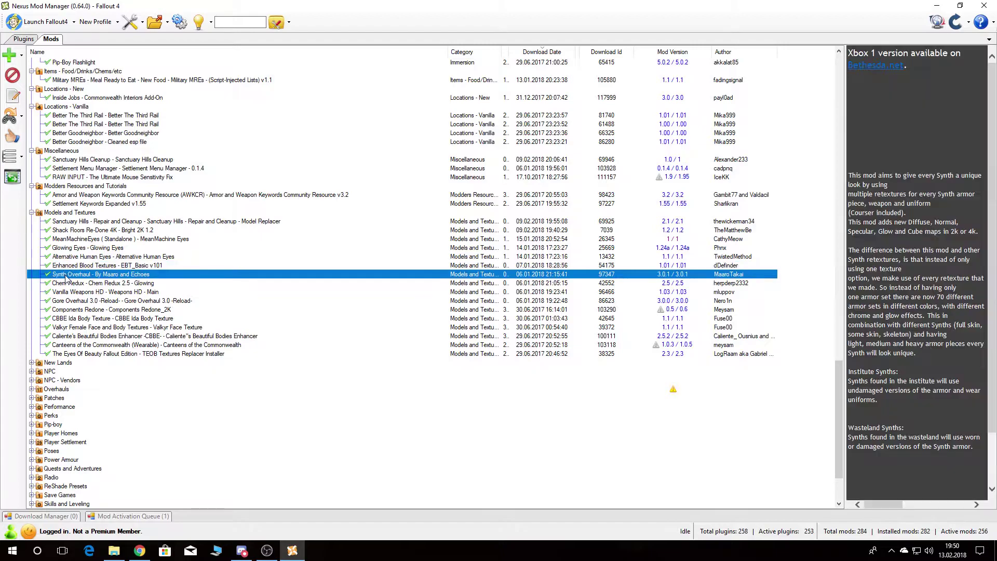
Open the Synth Overhaul page on Nexus Mods in the browser and look through its author images.
{"action": "left_click", "coordinate": [673, 274]}
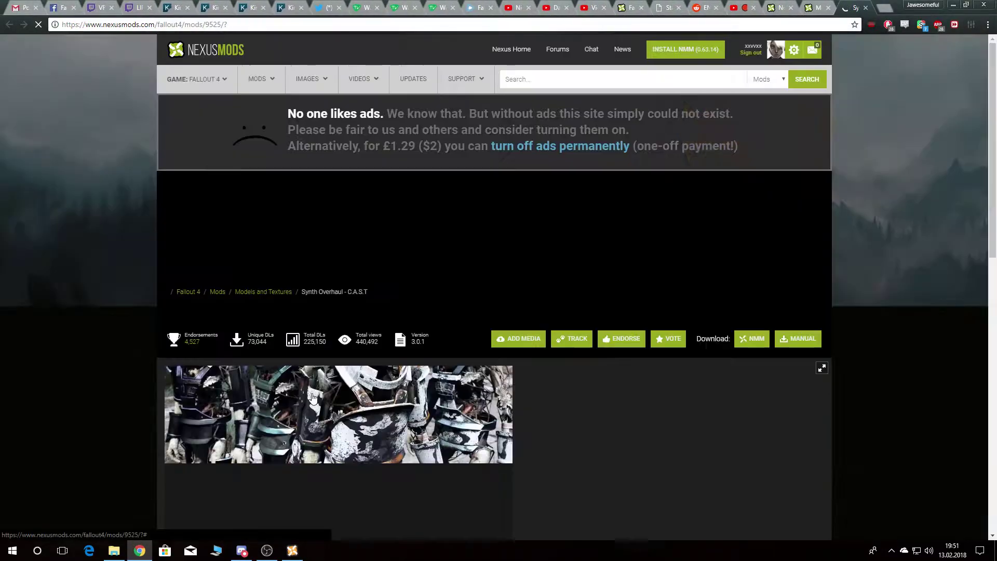
{"action": "scroll", "coordinate": [112, 415], "scroll_direction": "down", "scroll_amount": 4}
{"action": "scroll", "coordinate": [112, 414], "scroll_direction": "down", "scroll_amount": 2}
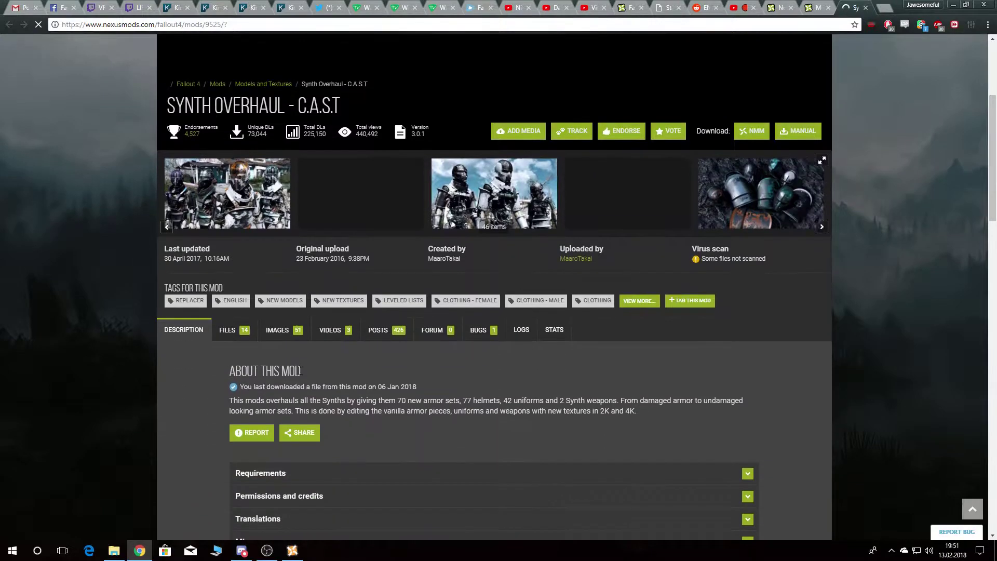
{"action": "left_click", "coordinate": [285, 331]}
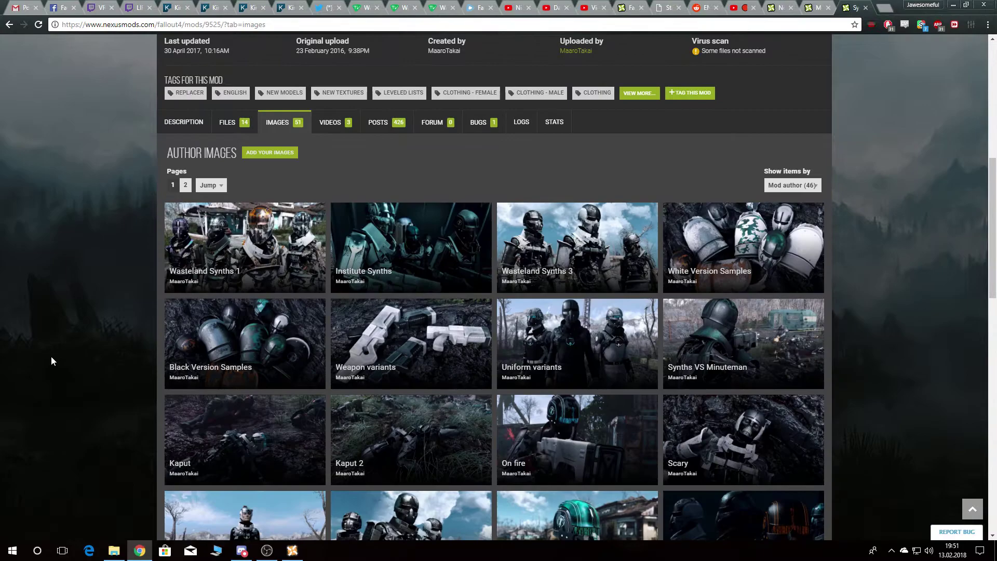
{"action": "scroll", "coordinate": [51, 356], "scroll_direction": "down", "scroll_amount": 5}
{"action": "scroll", "coordinate": [51, 357], "scroll_direction": "down", "scroll_amount": 3}
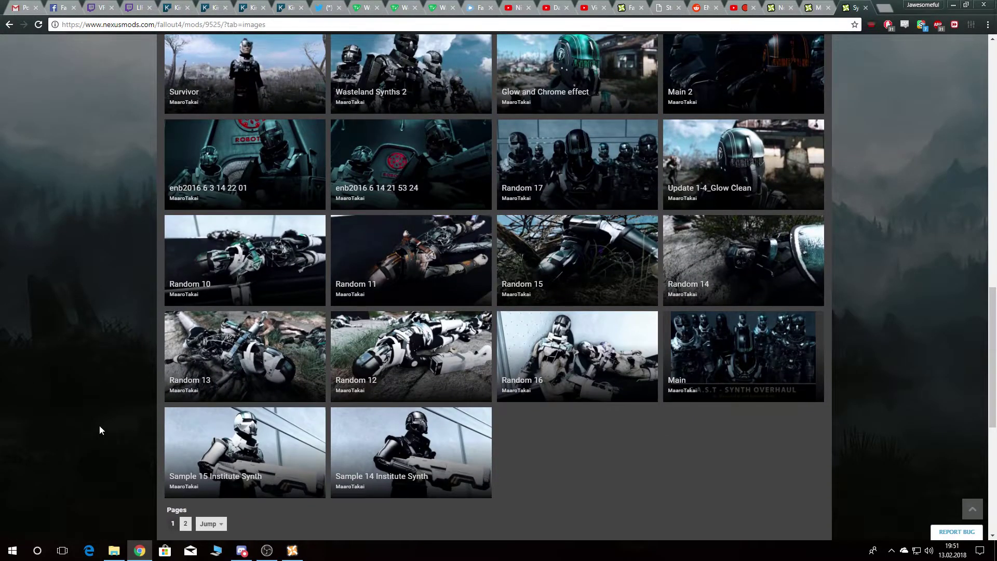
{"action": "scroll", "coordinate": [99, 425], "scroll_direction": "up", "scroll_amount": 9}
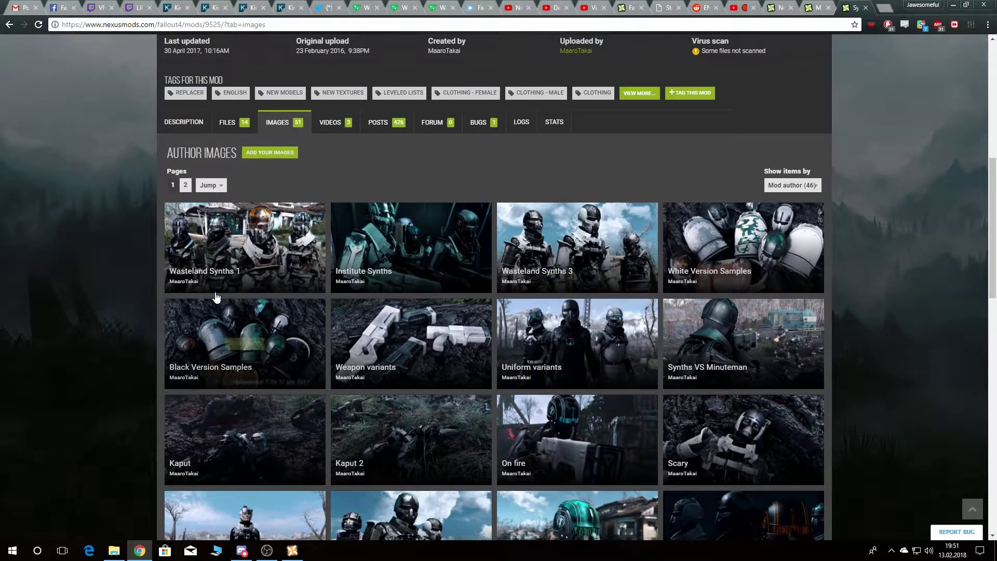
Read the Synth Overhaul page's description, including the included items and compatibilities sections.
{"action": "left_click", "coordinate": [184, 122]}
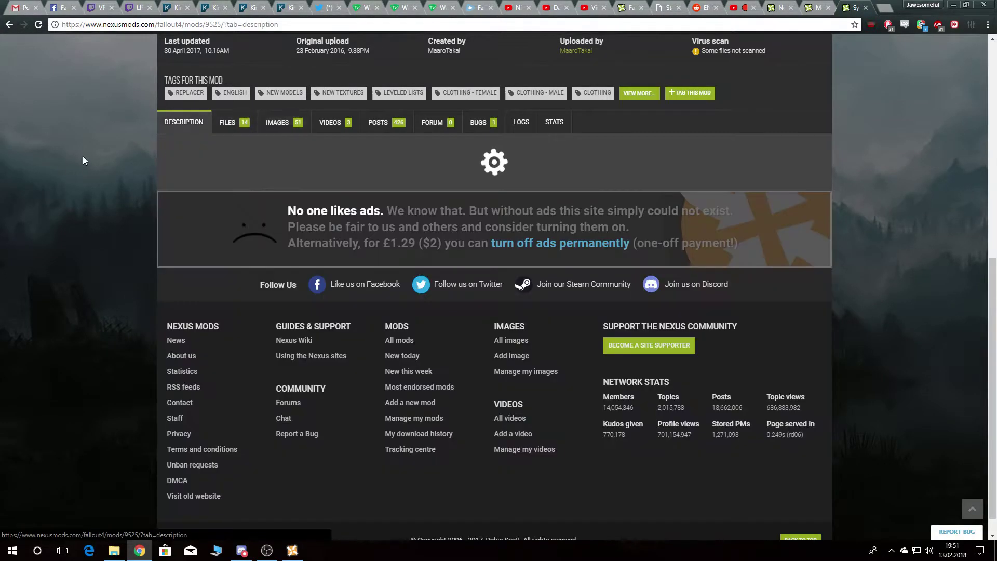
{"action": "scroll", "coordinate": [9, 213], "scroll_direction": "down", "scroll_amount": 5}
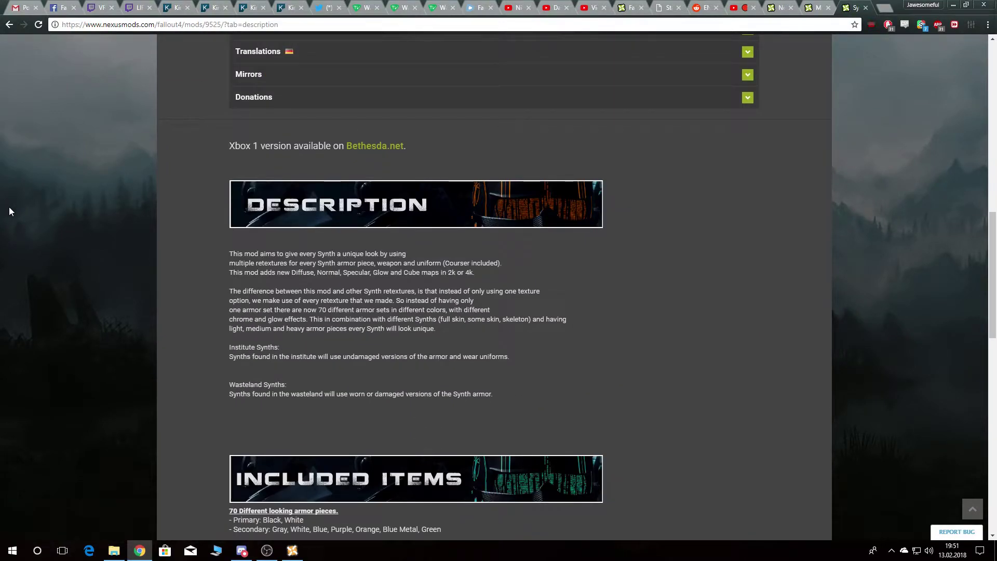
{"action": "scroll", "coordinate": [9, 210], "scroll_direction": "down", "scroll_amount": 6}
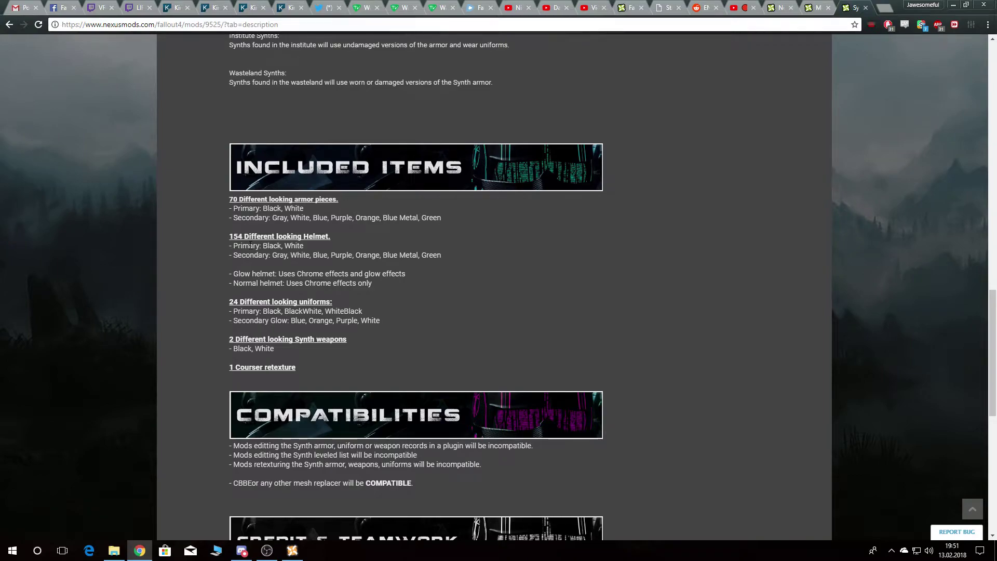
{"action": "scroll", "coordinate": [137, 294], "scroll_direction": "up", "scroll_amount": 6}
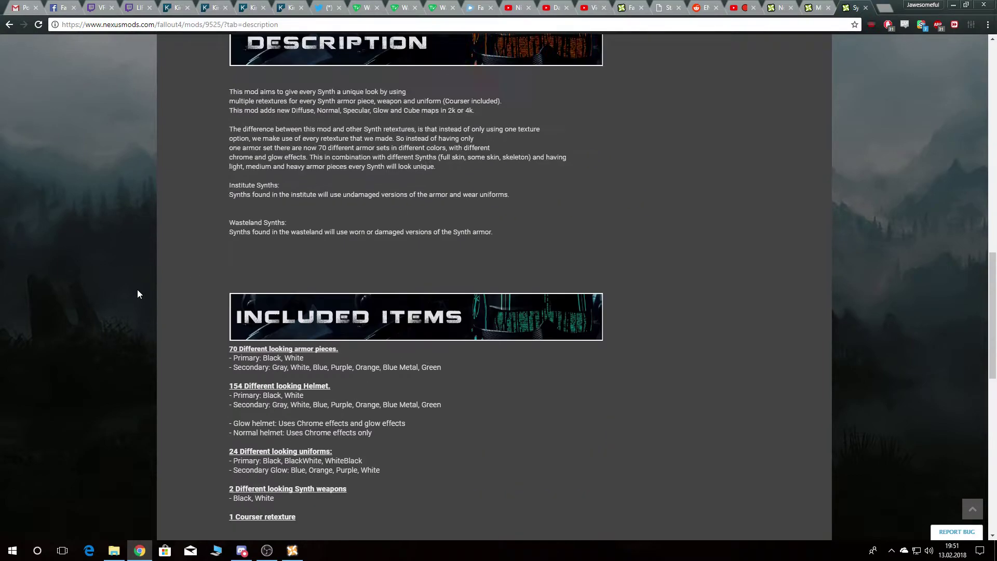
Return to Nexus Mod Manager and view the descriptions of Chem Redux 2.5 and Vanilla Weapons HD.
{"action": "left_click", "coordinate": [293, 551]}
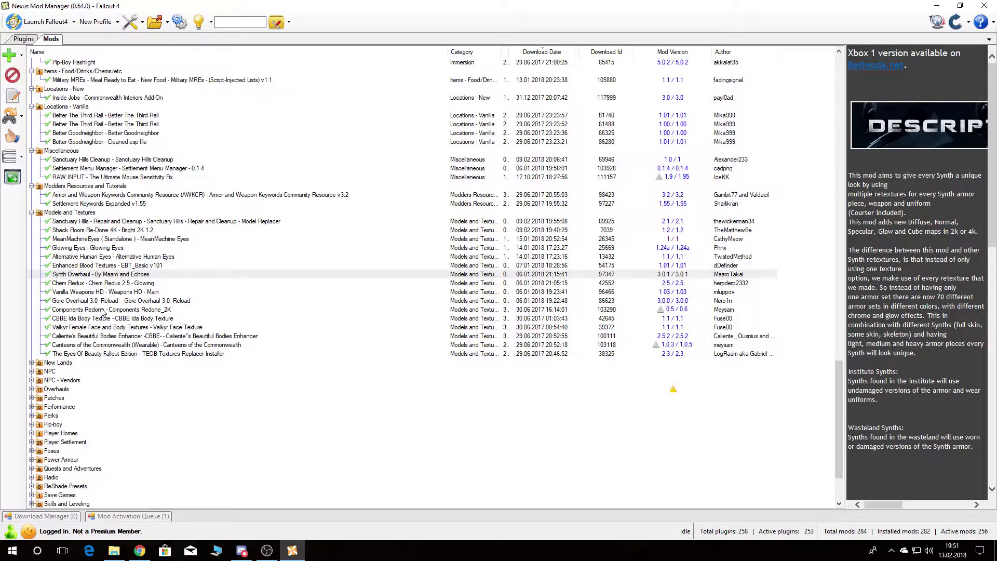
{"action": "left_click", "coordinate": [77, 284]}
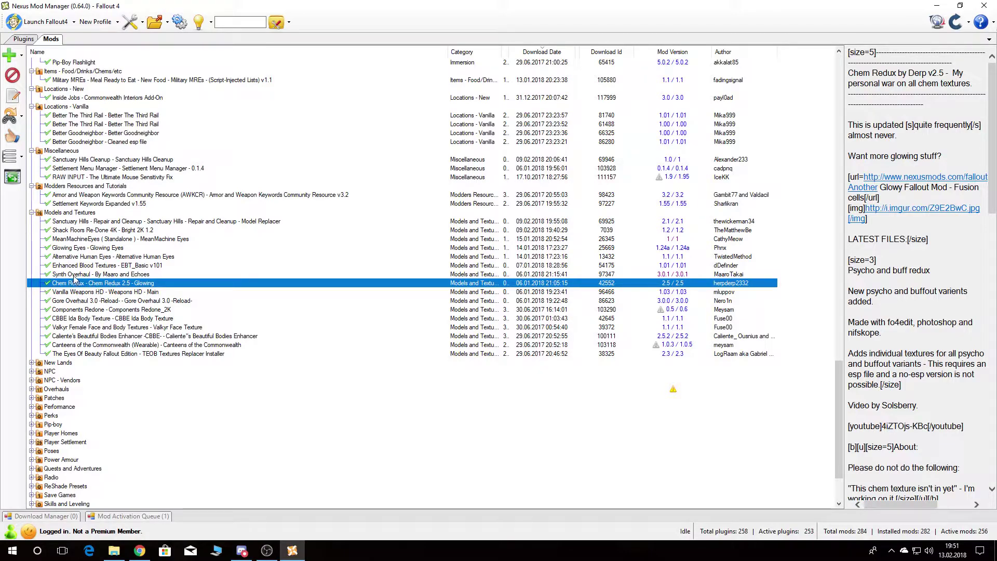
{"action": "left_click", "coordinate": [68, 292]}
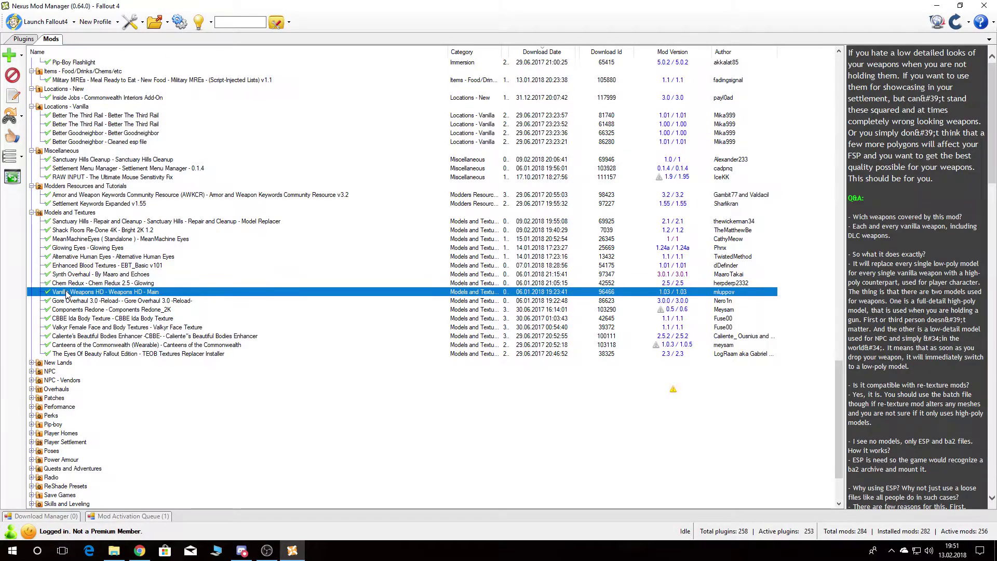
Open the Vanilla Weapons HD page on Nexus Mods, browse its author images and enlarge the Gauss picture marked Original.
{"action": "left_click", "coordinate": [672, 292]}
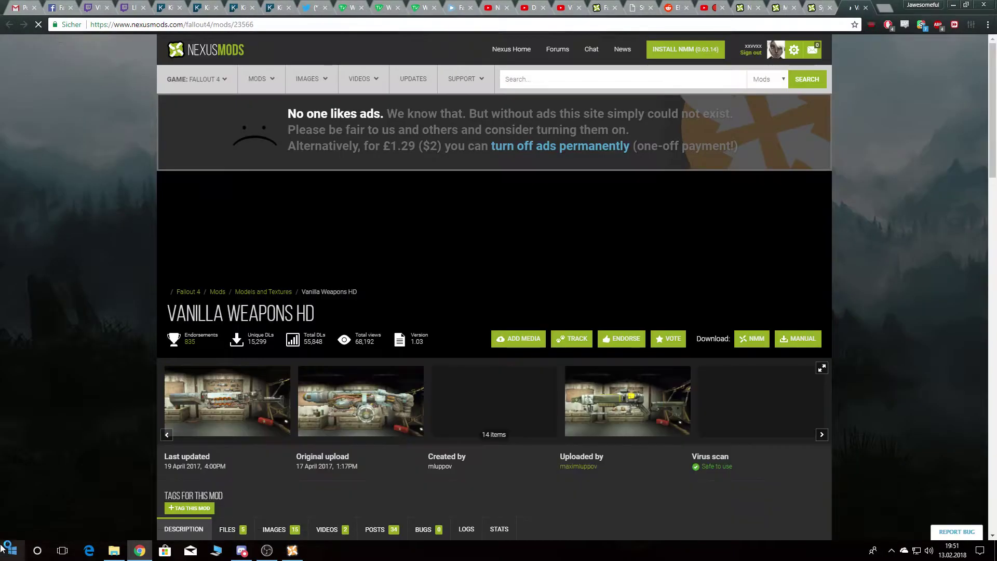
{"action": "scroll", "coordinate": [51, 378], "scroll_direction": "down", "scroll_amount": 4}
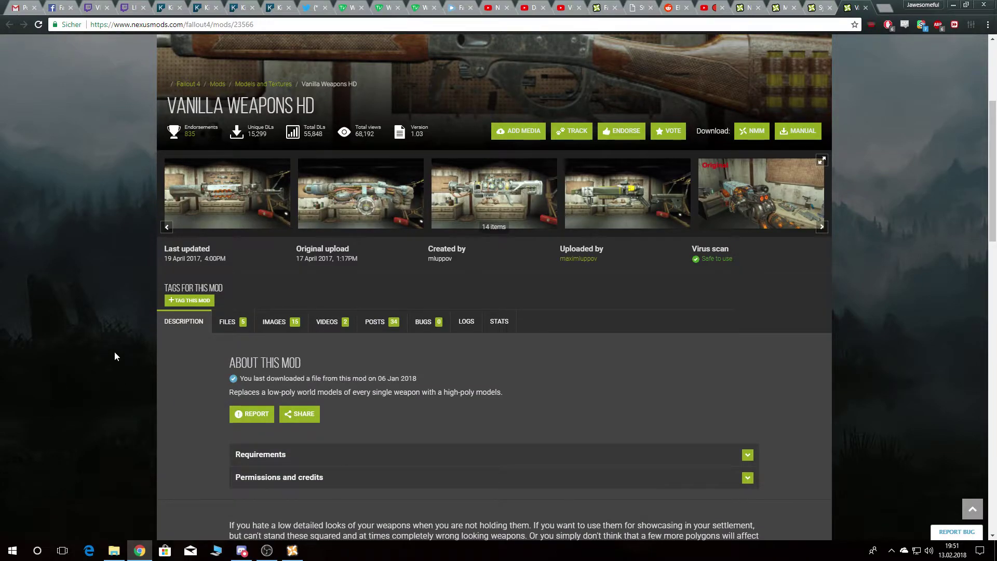
{"action": "scroll", "coordinate": [115, 353], "scroll_direction": "down", "scroll_amount": 3}
{"action": "scroll", "coordinate": [114, 353], "scroll_direction": "up", "scroll_amount": 2}
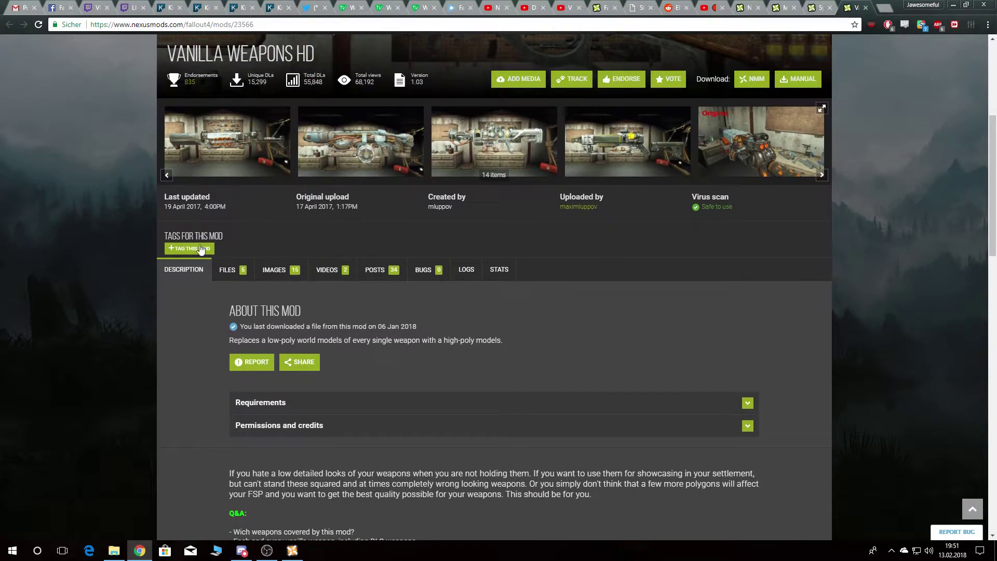
{"action": "left_click", "coordinate": [281, 269]}
{"action": "scroll", "coordinate": [40, 371], "scroll_direction": "down", "scroll_amount": 3}
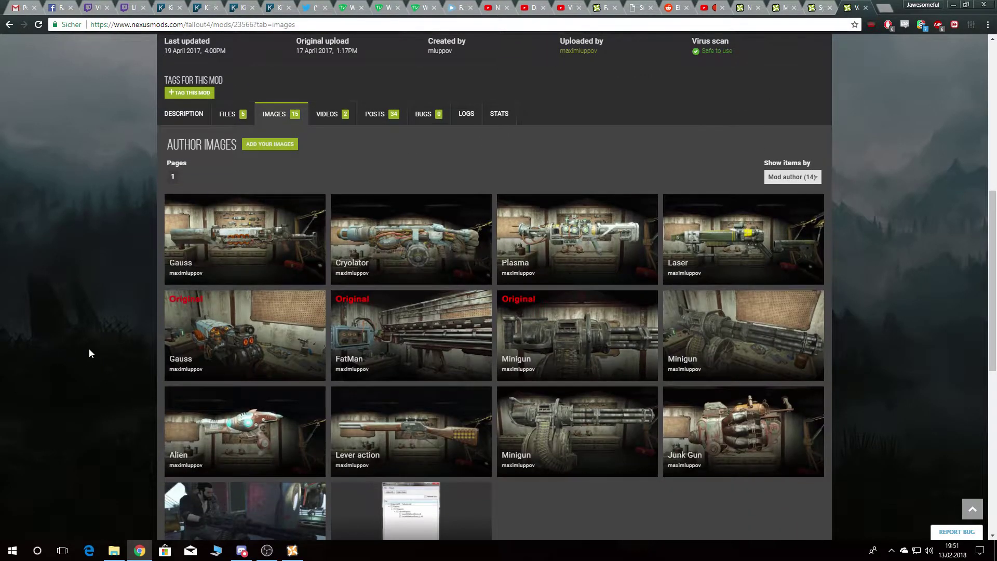
{"action": "scroll", "coordinate": [88, 353], "scroll_direction": "down", "scroll_amount": 2}
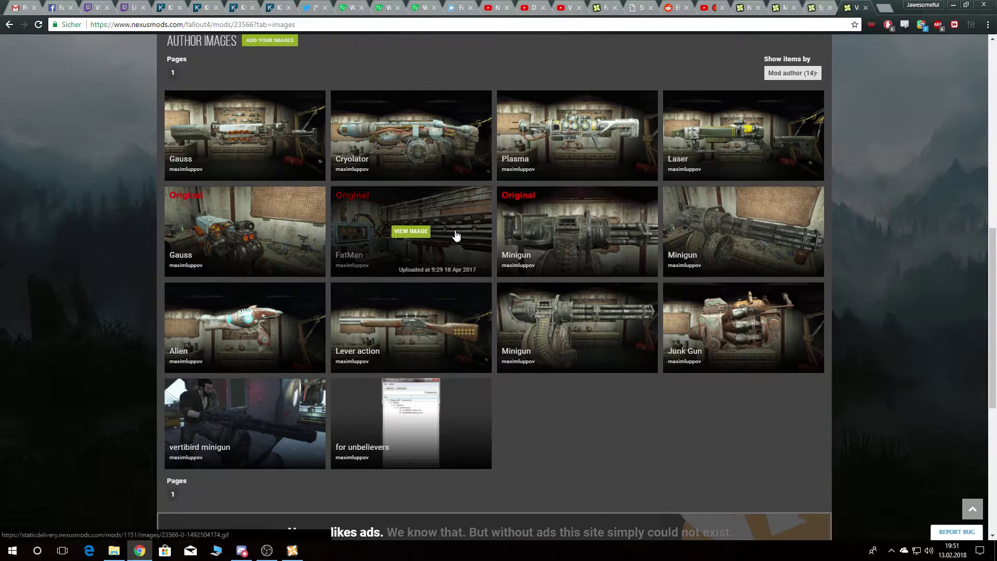
{"action": "left_click", "coordinate": [222, 247]}
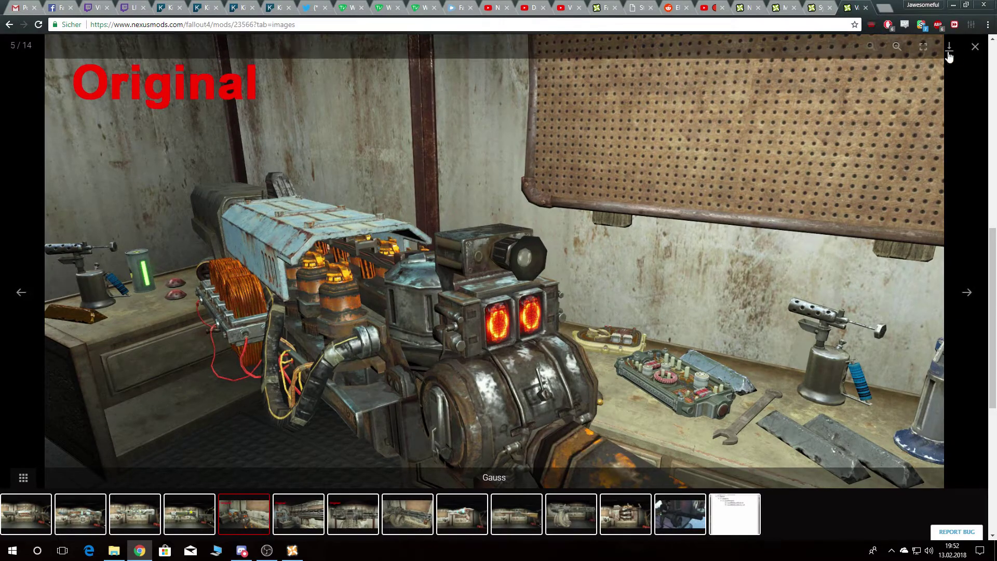
{"action": "left_click", "coordinate": [969, 50]}
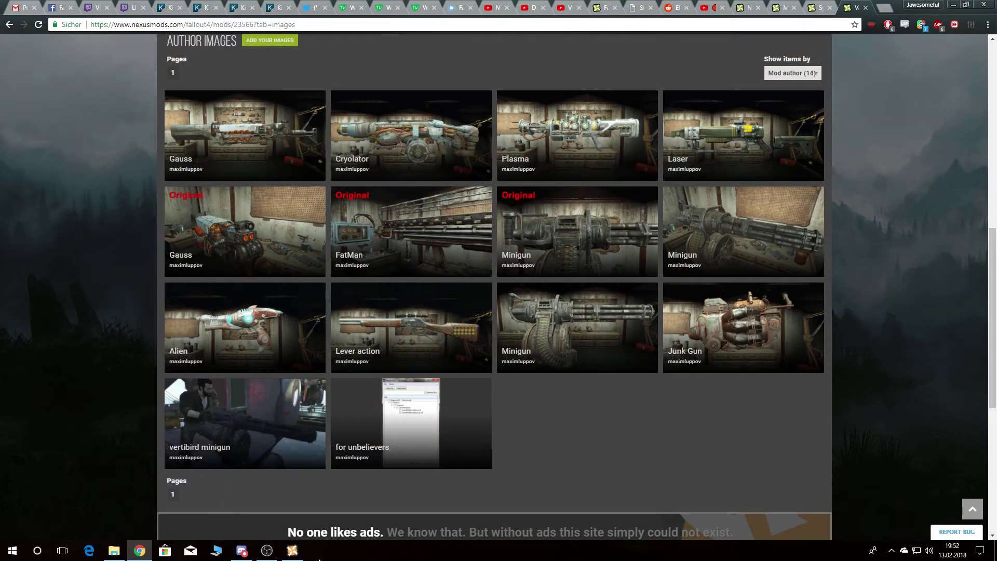
Return to Nexus Mod Manager and view the descriptions of Gore Overhaul 3.0 -Reload- and Components Redone.
{"action": "left_click", "coordinate": [292, 551]}
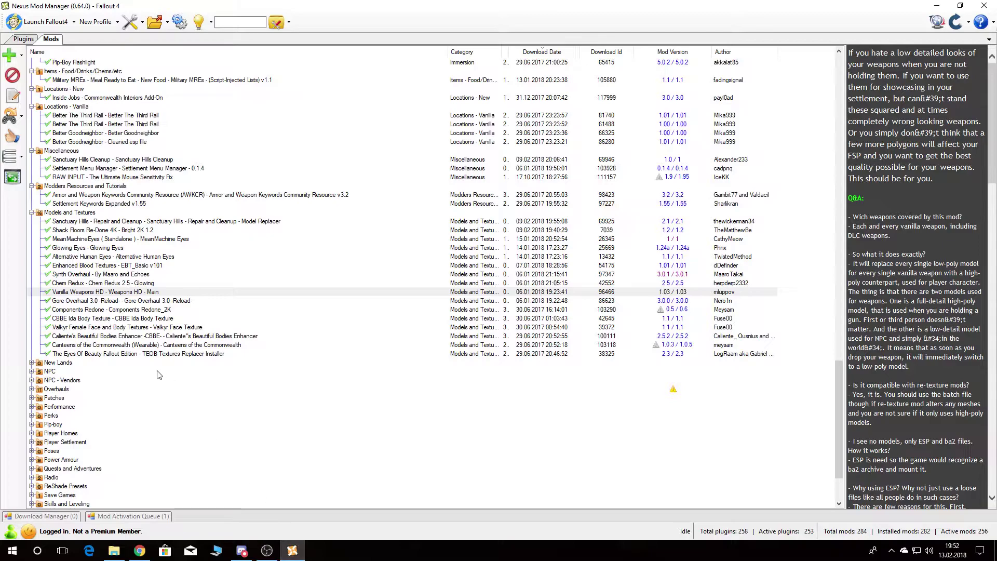
{"action": "left_click", "coordinate": [94, 301]}
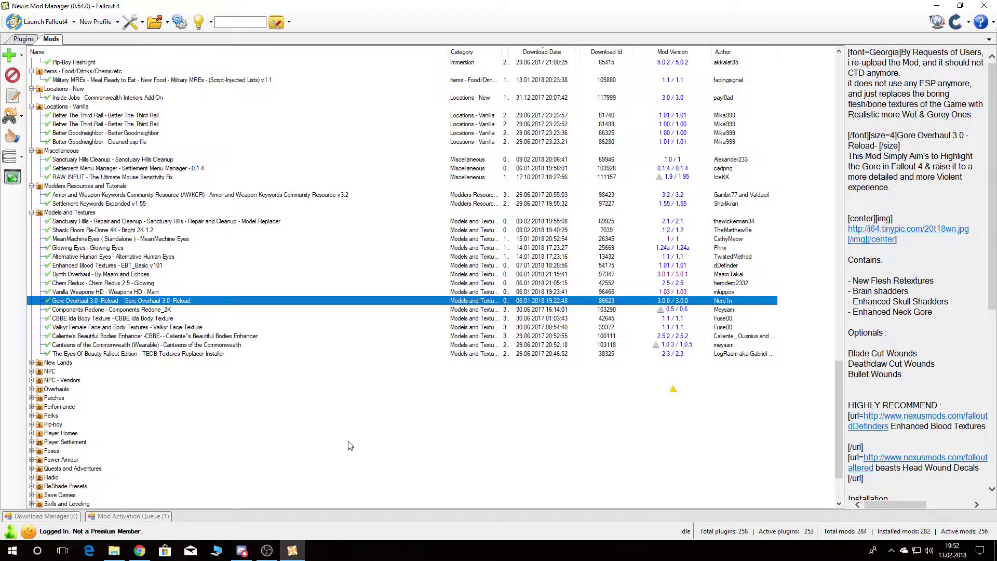
{"action": "left_click", "coordinate": [102, 310]}
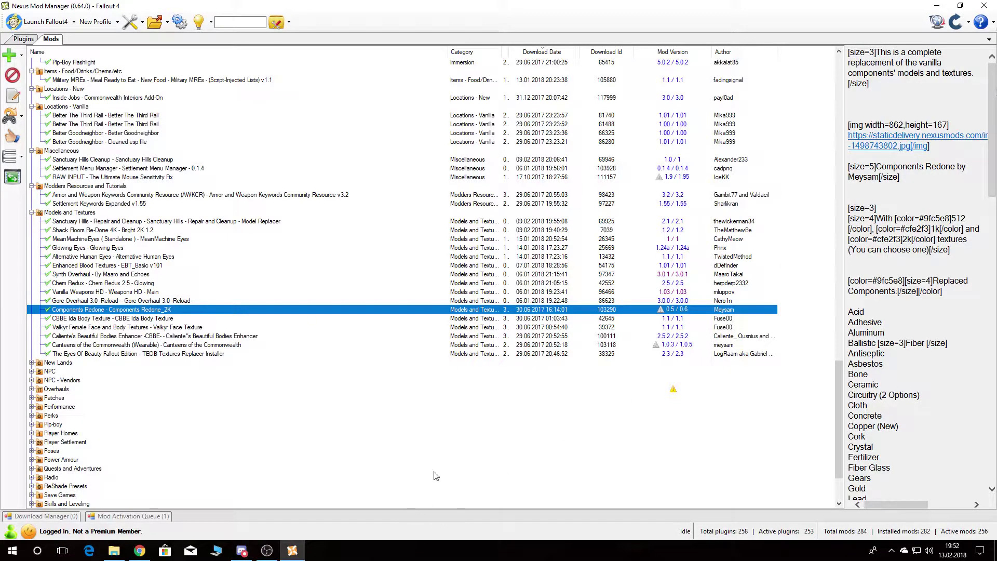
Open the Components Redone page on Nexus Mods and review its description and main files, including the 2K version and Copper Fix.
{"action": "left_click", "coordinate": [672, 309]}
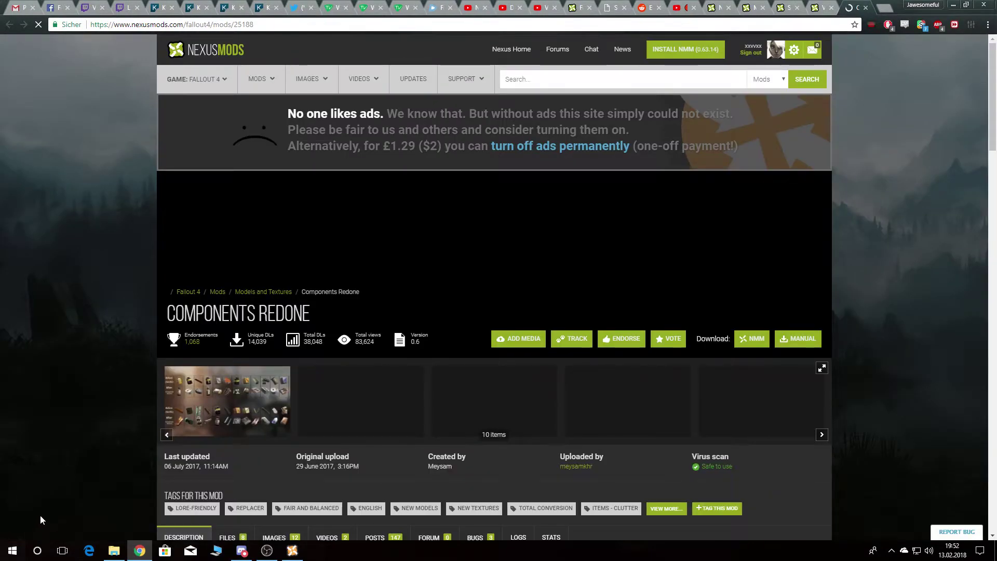
{"action": "scroll", "coordinate": [94, 472], "scroll_direction": "down", "scroll_amount": 4}
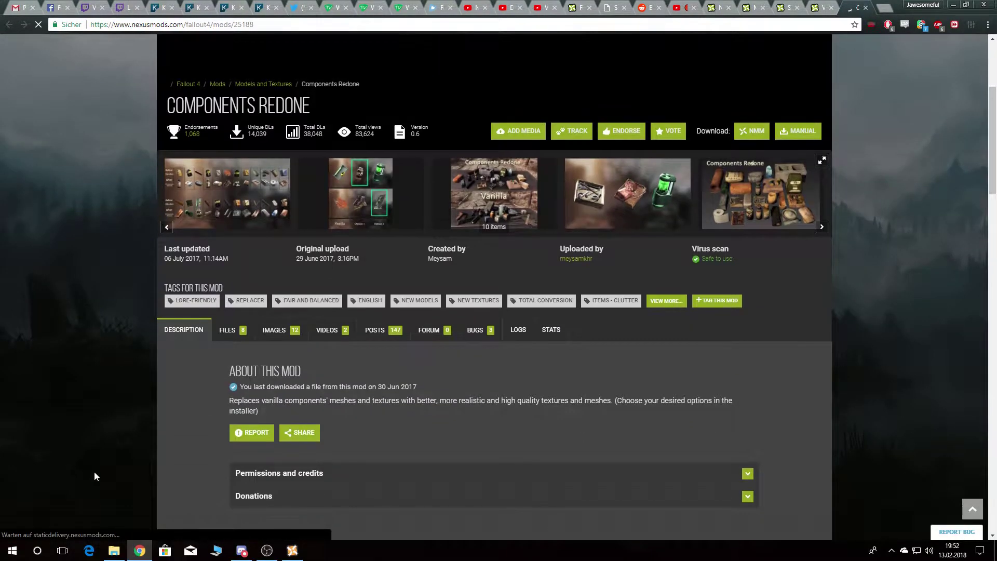
{"action": "left_click", "coordinate": [244, 331]}
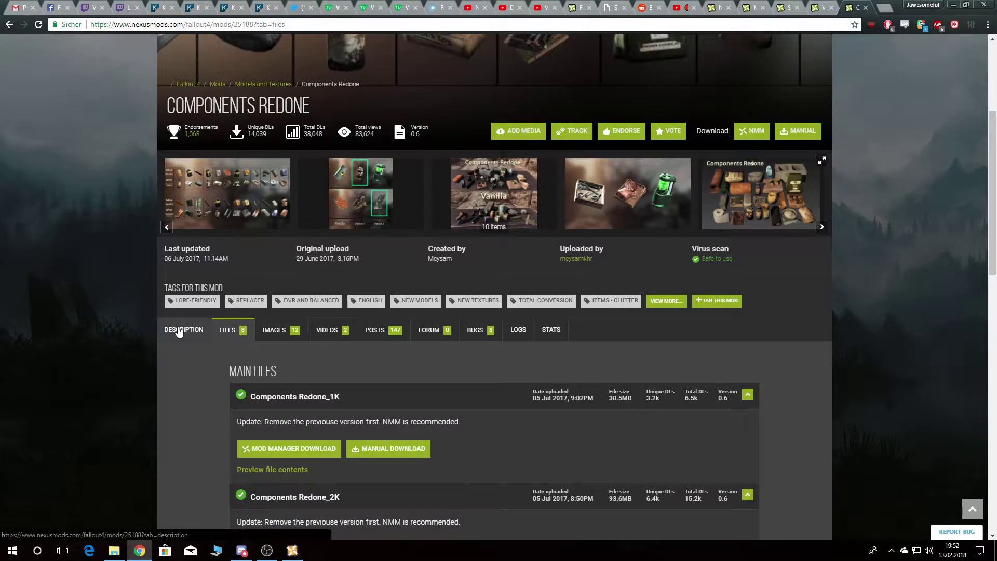
{"action": "left_click", "coordinate": [179, 332]}
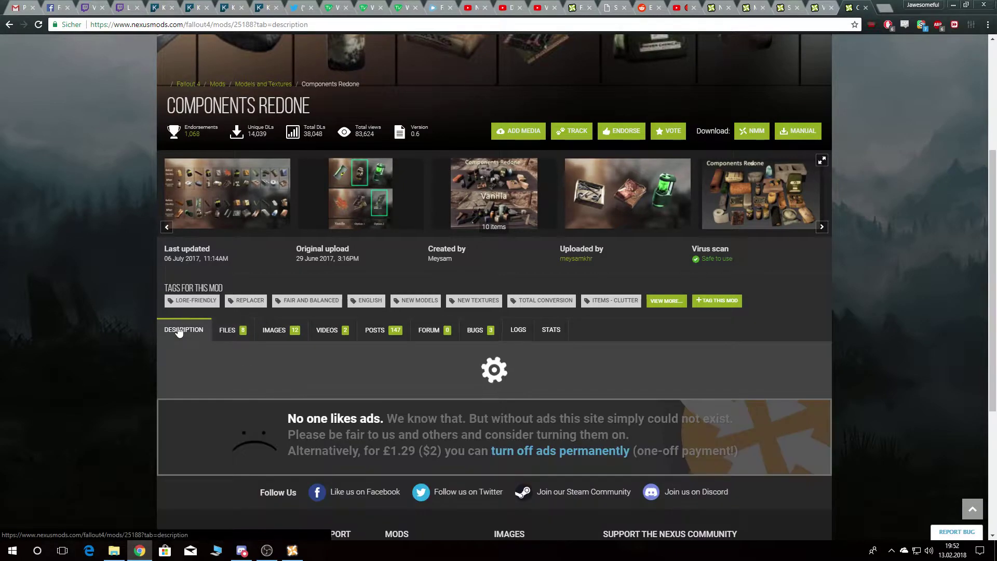
{"action": "left_click", "coordinate": [245, 321]}
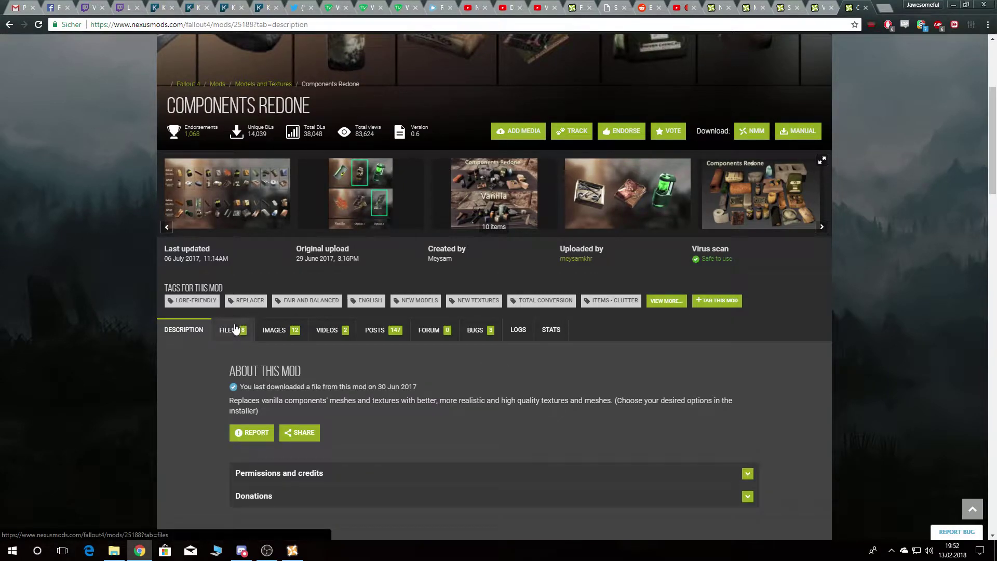
{"action": "scroll", "coordinate": [85, 351], "scroll_direction": "down", "scroll_amount": 4}
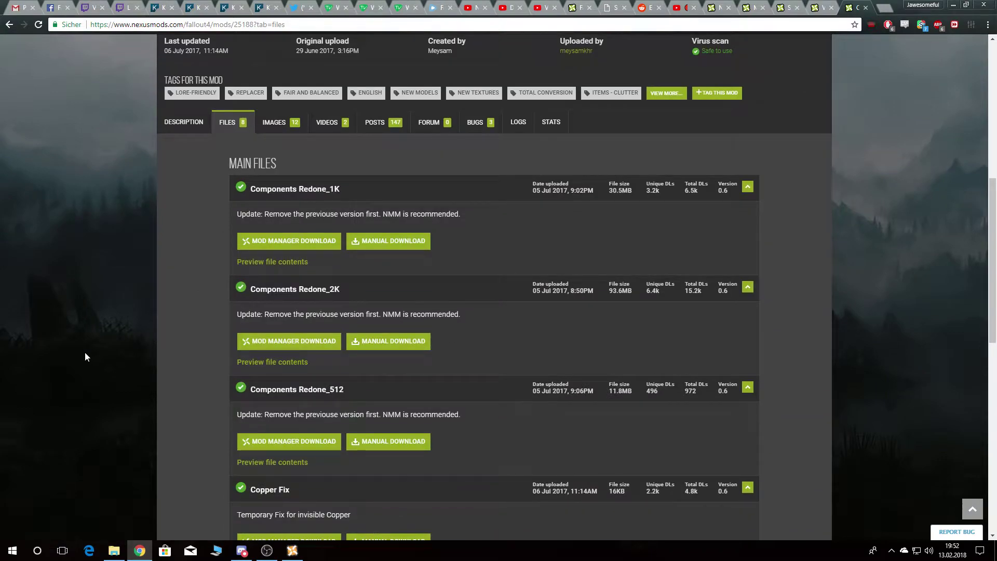
{"action": "scroll", "coordinate": [85, 353], "scroll_direction": "down", "scroll_amount": 2}
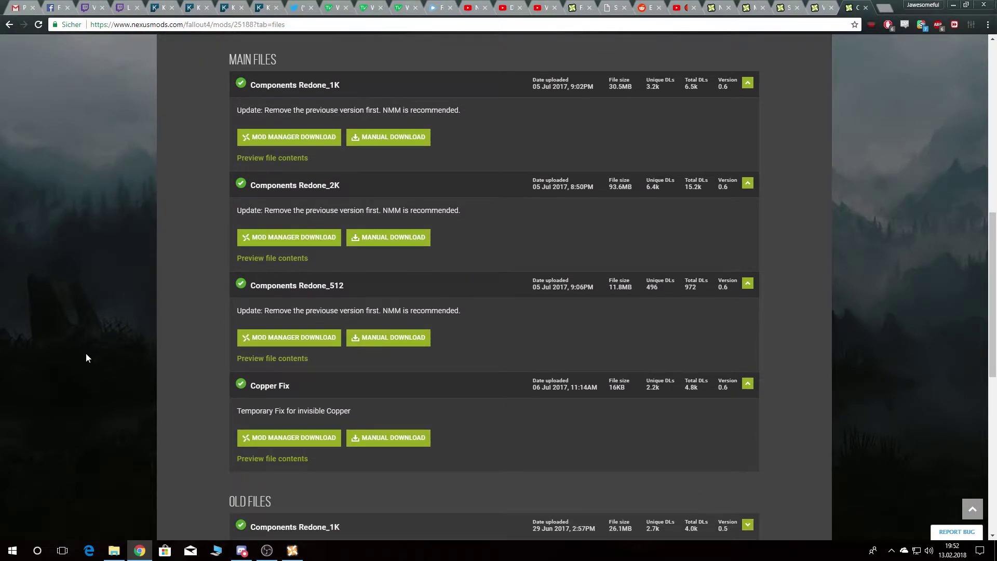
{"action": "scroll", "coordinate": [87, 357], "scroll_direction": "up", "scroll_amount": 2}
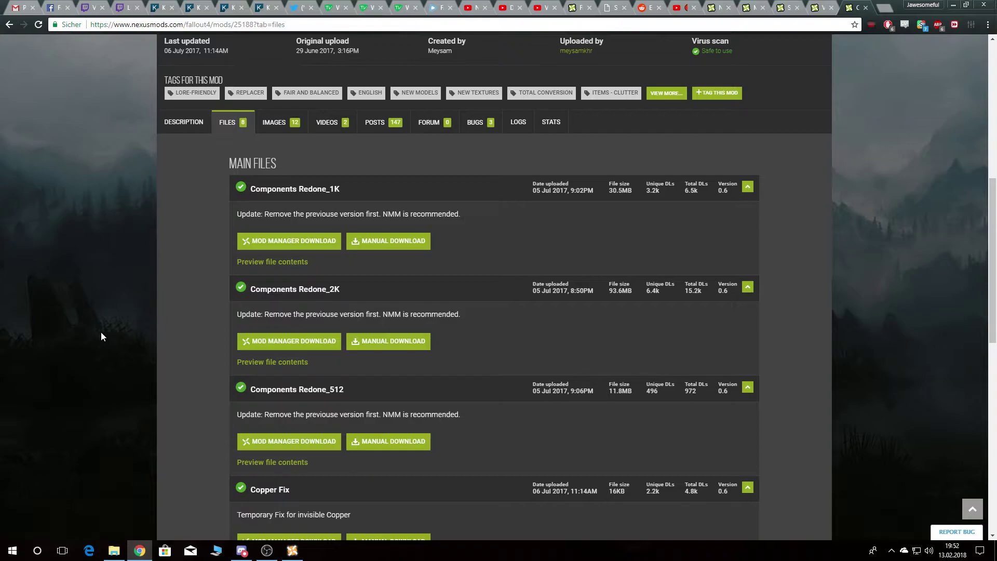
{"action": "left_click", "coordinate": [177, 134]}
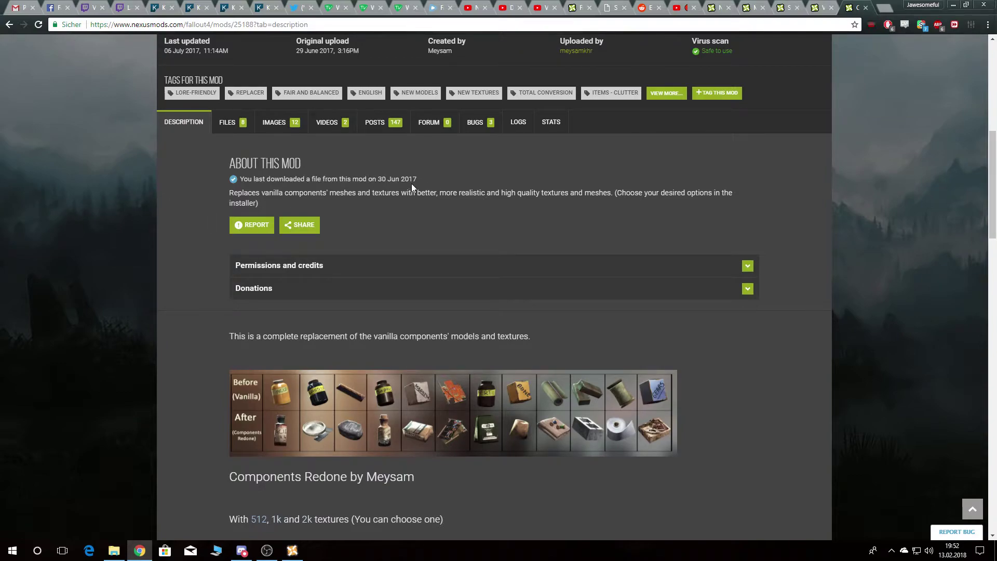
{"action": "left_click", "coordinate": [229, 123]}
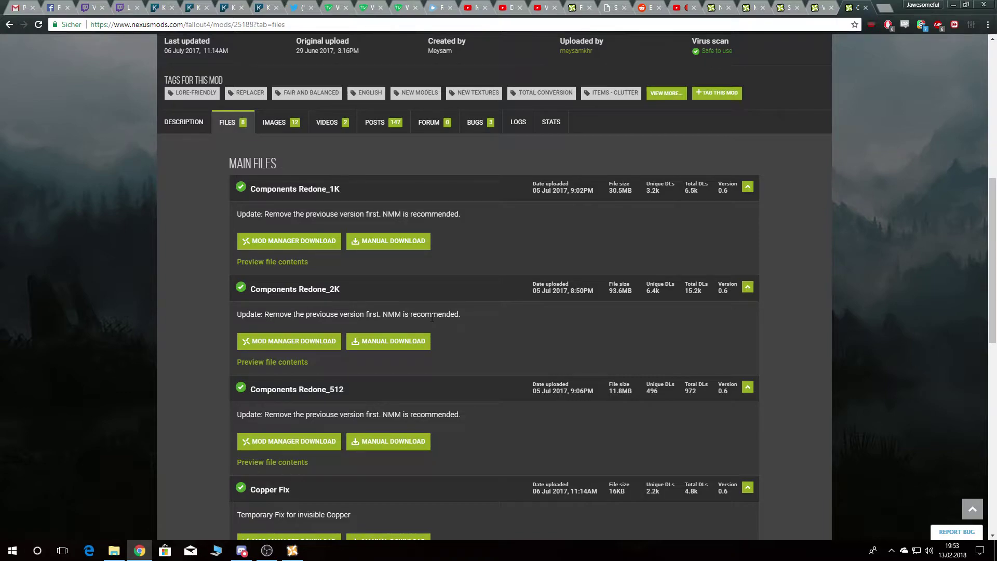
In Nexus Mod Manager, deactivate the outdated Components Redone_2K mod, then uninstall it and permanently delete its archive.
{"action": "left_click", "coordinate": [293, 551]}
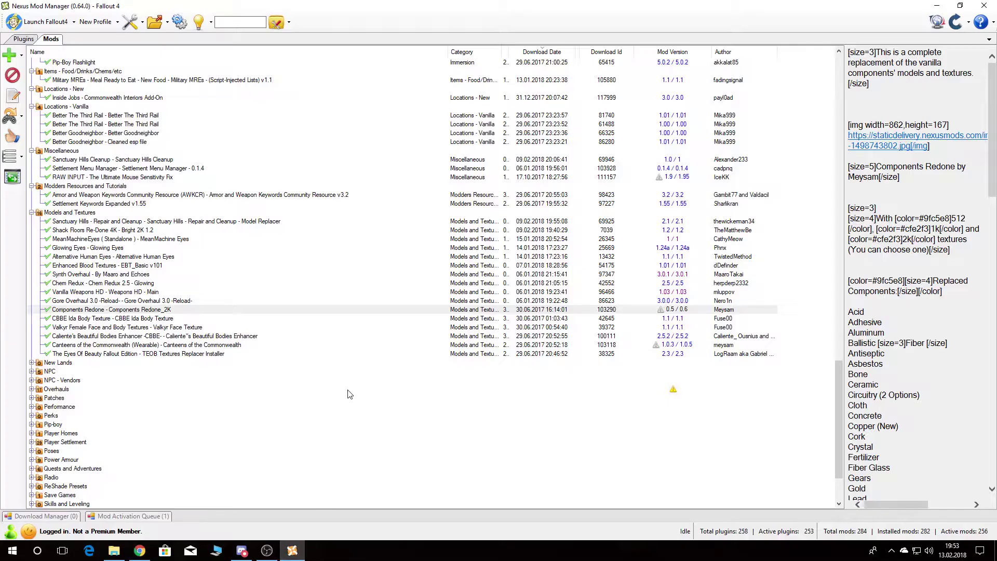
{"action": "left_click", "coordinate": [124, 310]}
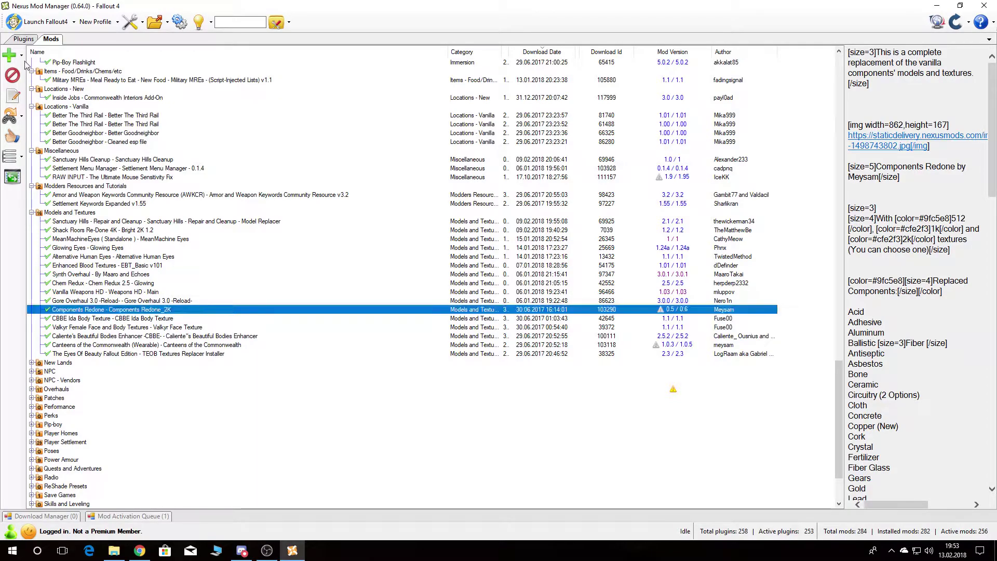
{"action": "left_click", "coordinate": [13, 75]}
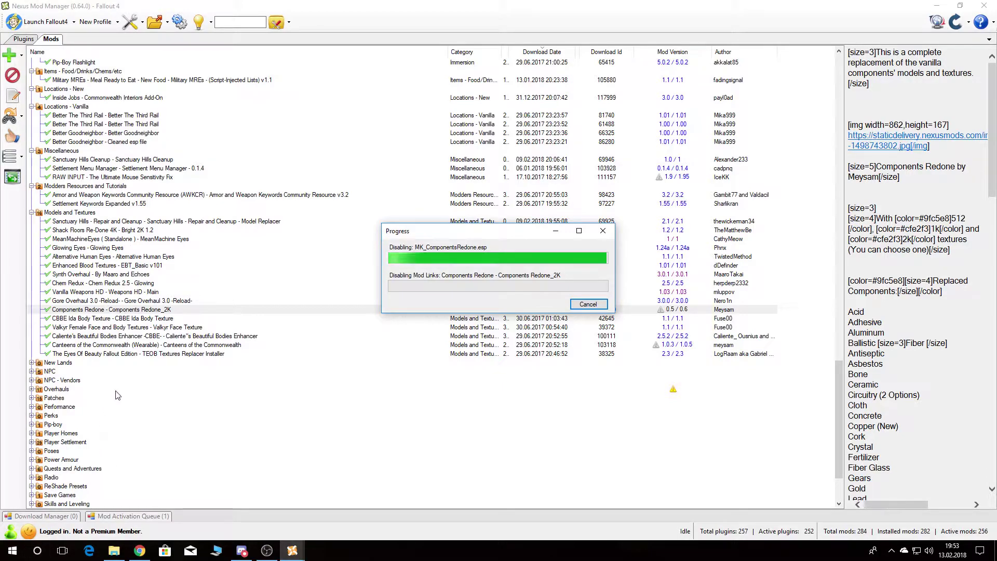
{"action": "right_click", "coordinate": [83, 312]}
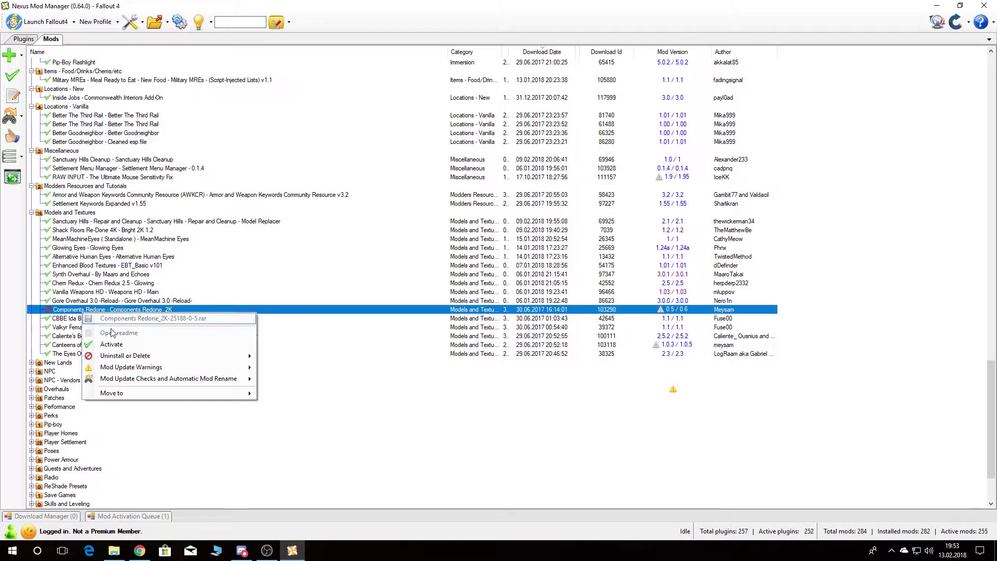
{"action": "mouse_move", "coordinate": [186, 357]}
{"action": "left_click", "coordinate": [305, 383]}
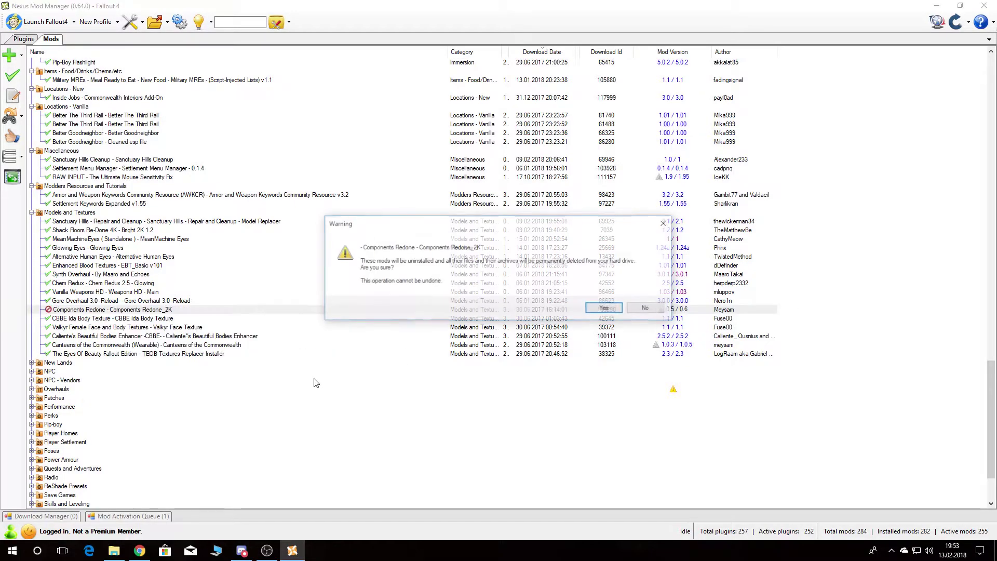
{"action": "left_click", "coordinate": [602, 308]}
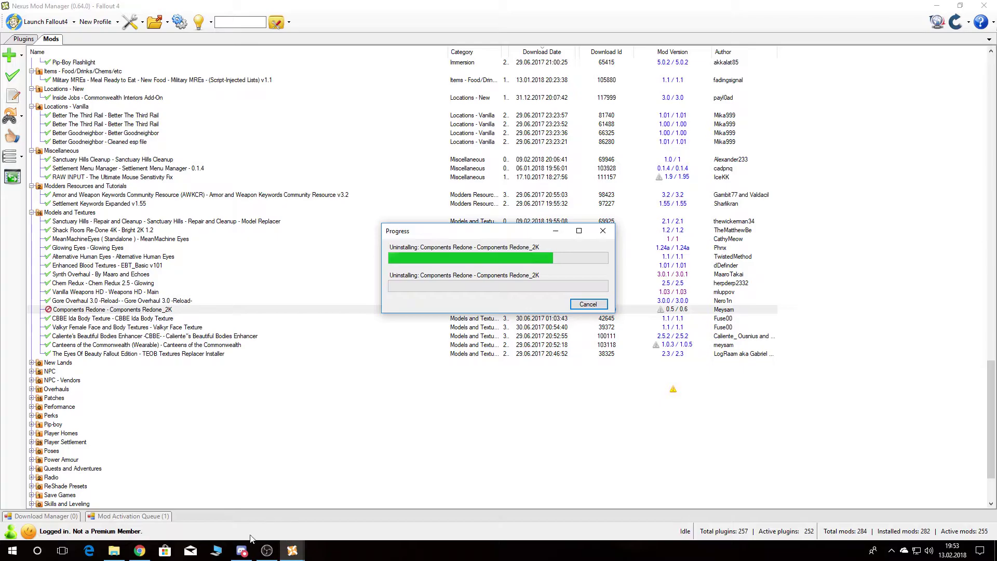
Return to the Components Redone files page in Chrome and download version 0.6 of Components Redone_2K with the mod manager.
{"action": "left_click", "coordinate": [139, 550]}
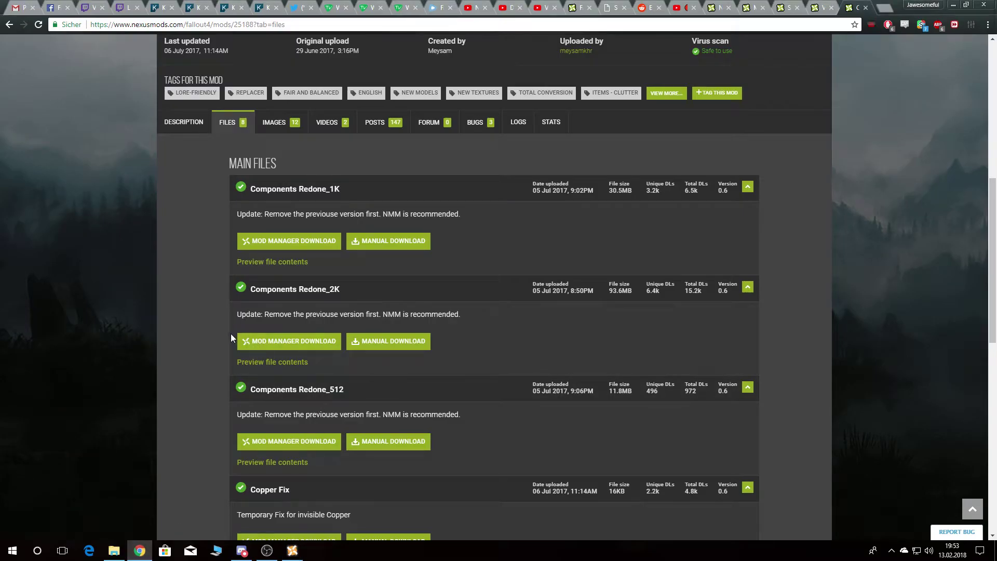
{"action": "mouse_move", "coordinate": [117, 550]}
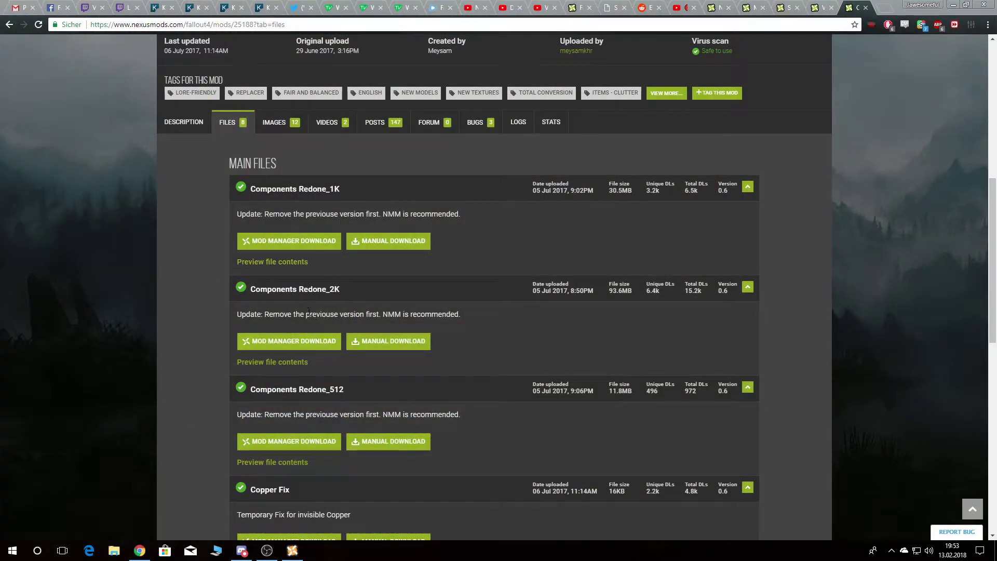
{"action": "left_click", "coordinate": [289, 343]}
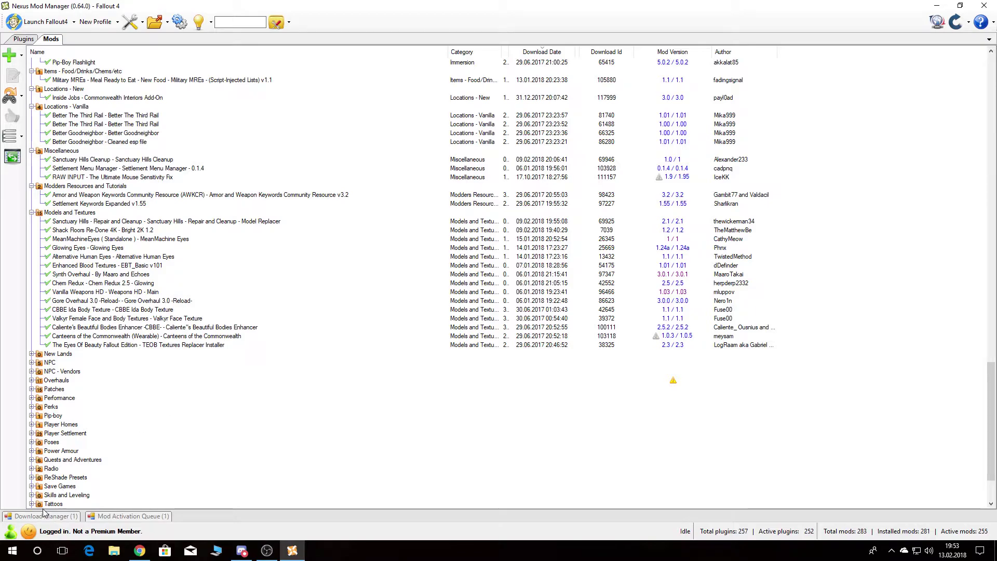
View the descriptions of the last five Models and Textures mods, from CBBE Ida Body Texture through The Eyes Of Beauty Fallout Edition.
{"action": "mouse_move", "coordinate": [45, 517]}
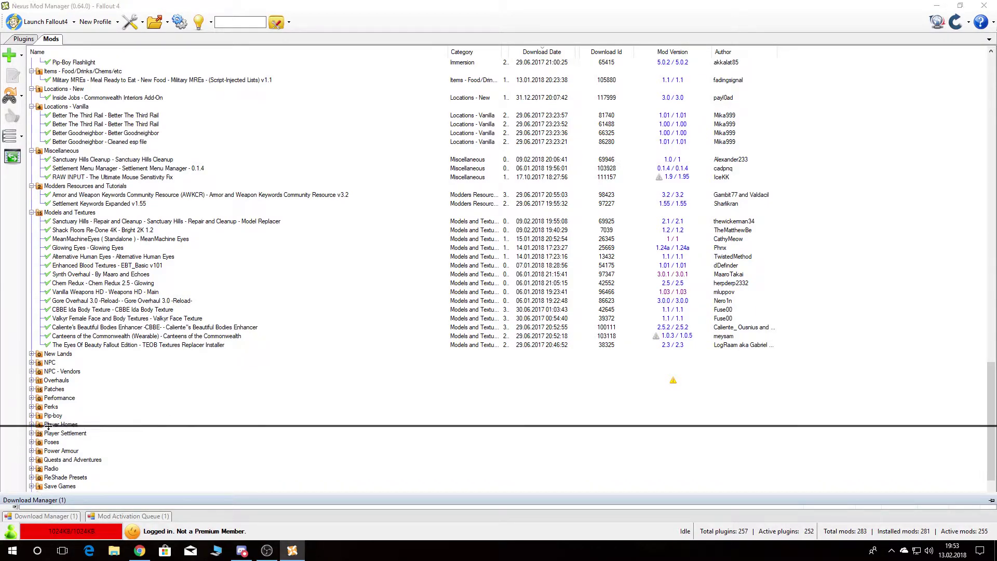
{"action": "mouse_move", "coordinate": [156, 516]}
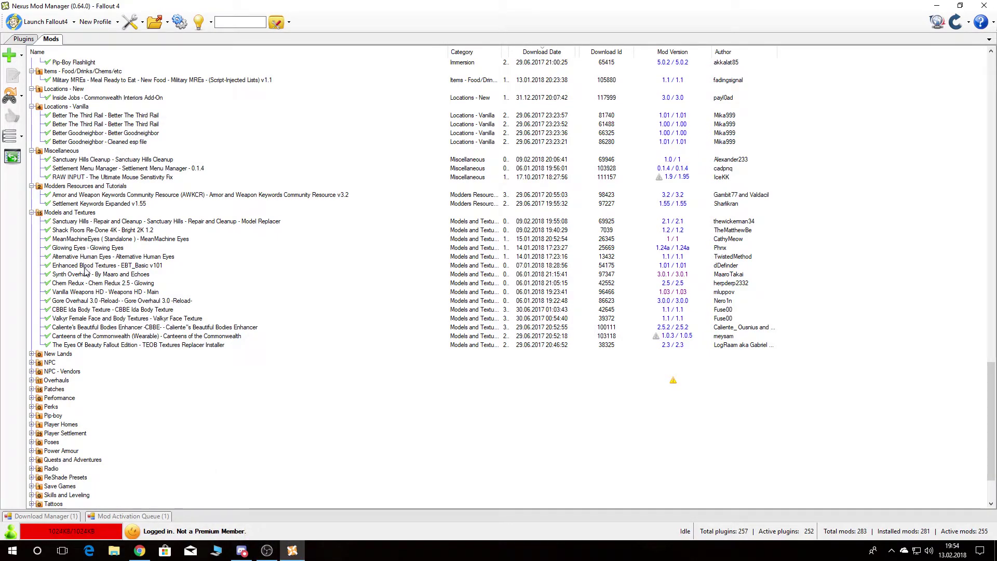
{"action": "left_click", "coordinate": [85, 311]}
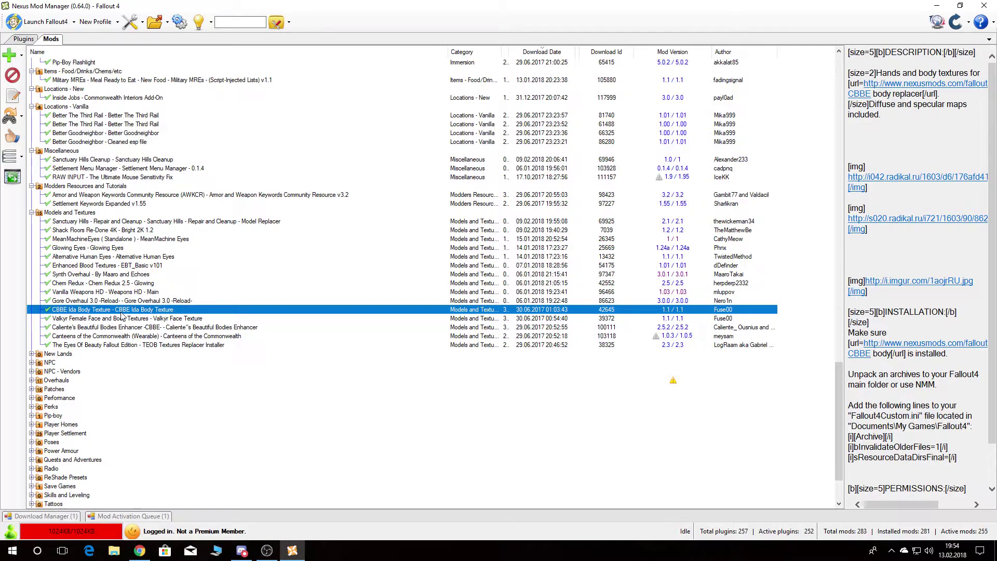
{"action": "left_click", "coordinate": [89, 319]}
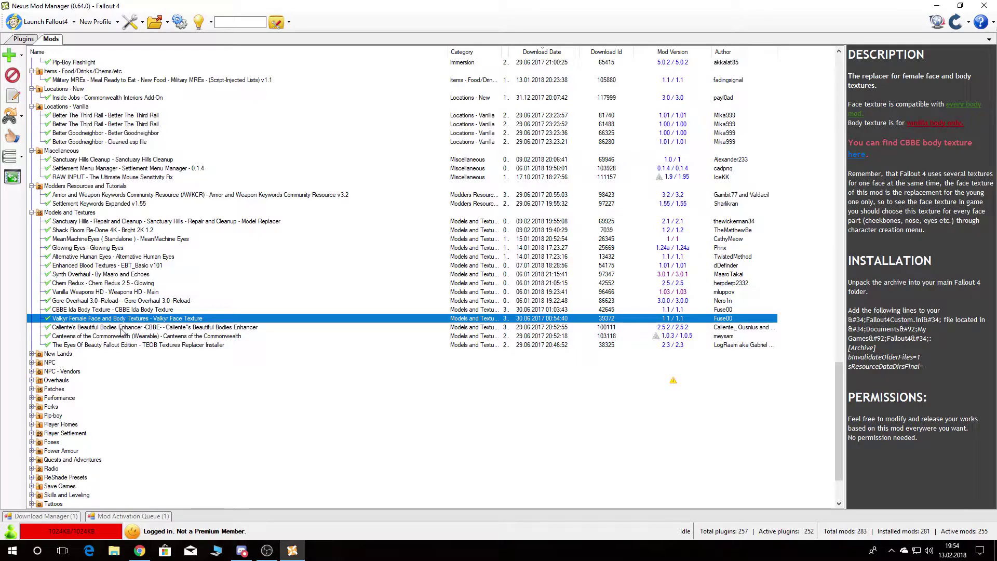
{"action": "left_click", "coordinate": [120, 328]}
{"action": "left_click", "coordinate": [120, 336]}
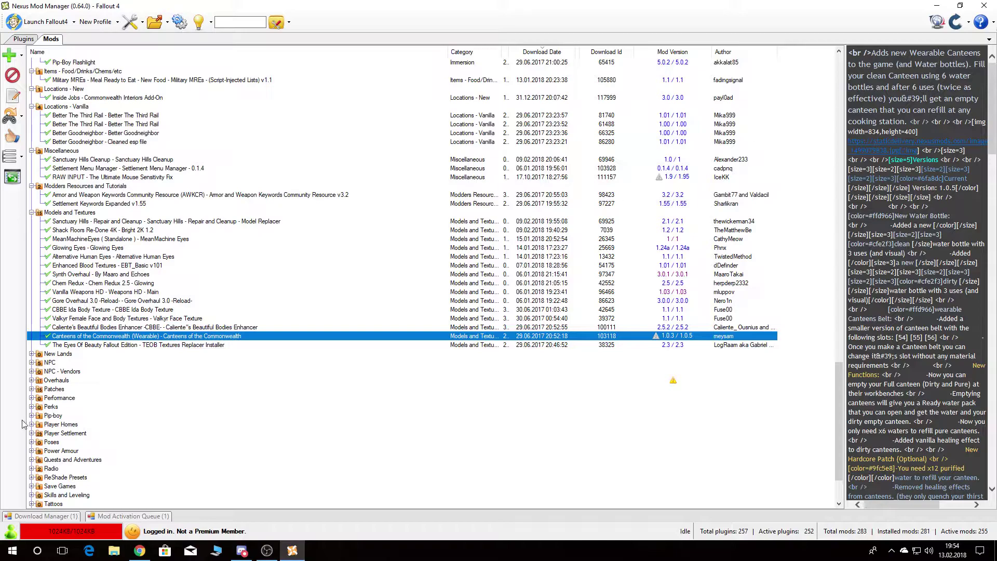
{"action": "left_click", "coordinate": [163, 345]}
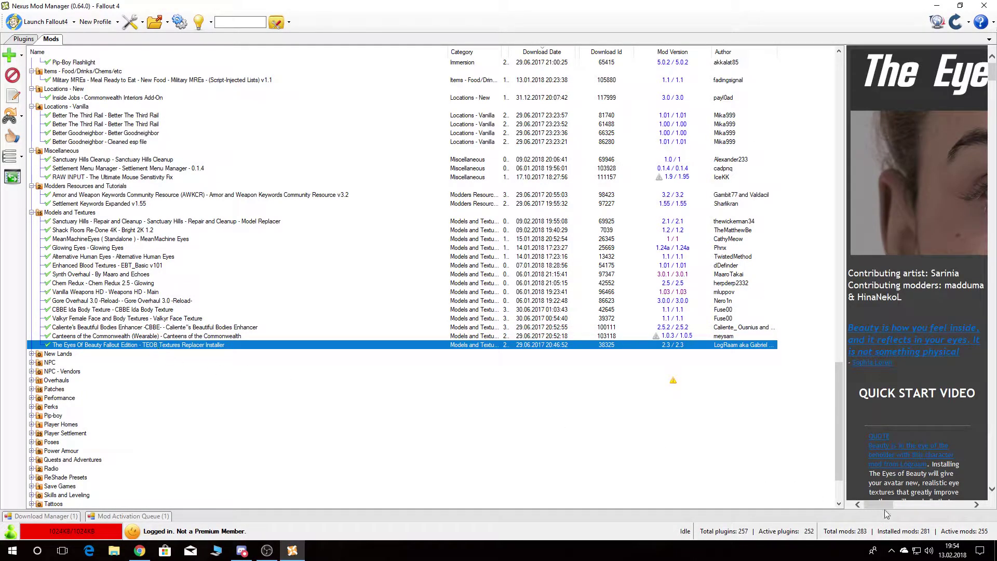
{"action": "left_click_drag", "start_coordinate": [888, 505], "coordinate": [865, 507]}
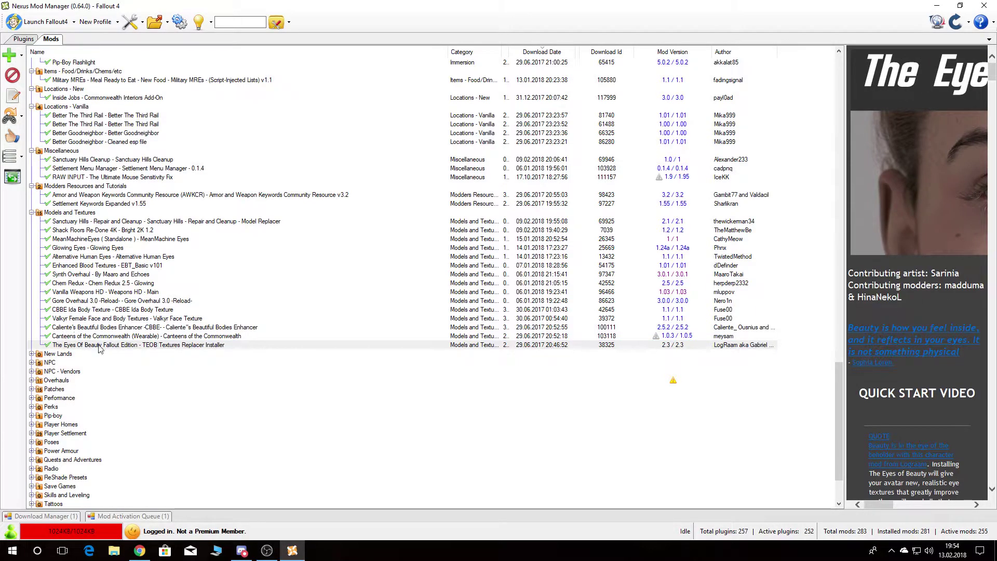
Expand the NPC category and view the description of each mod in it, from NPCs Travel through Placeable NPC's.
{"action": "scroll", "coordinate": [91, 346], "scroll_direction": "down", "scroll_amount": 3}
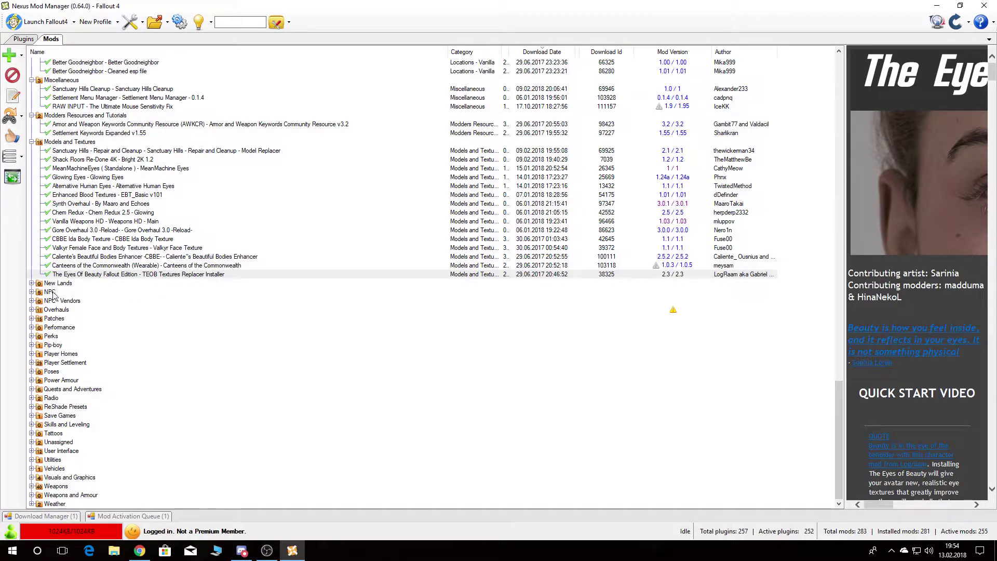
{"action": "left_click", "coordinate": [32, 292]}
{"action": "left_click", "coordinate": [97, 302]}
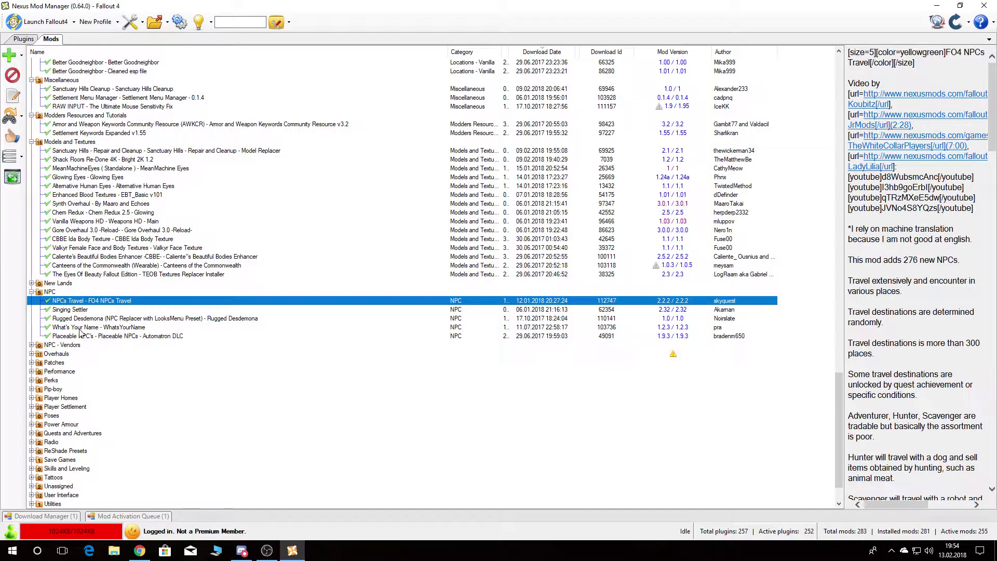
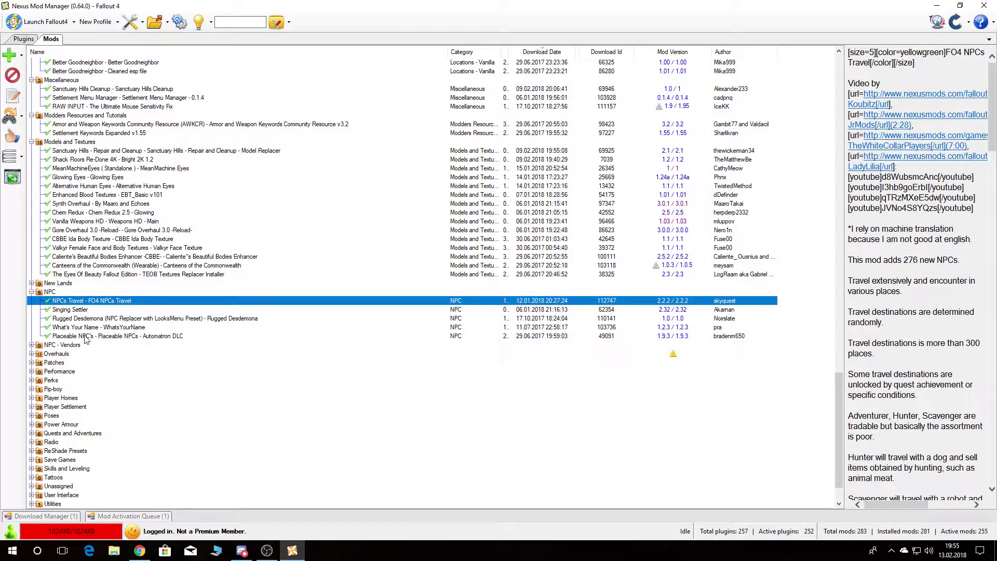
{"action": "left_click", "coordinate": [67, 311]}
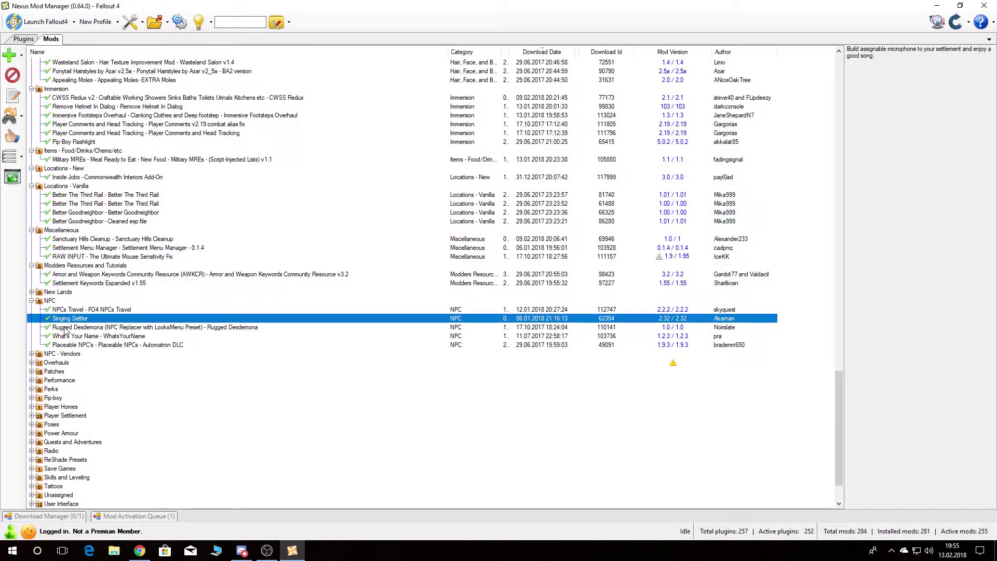
{"action": "left_click", "coordinate": [63, 328]}
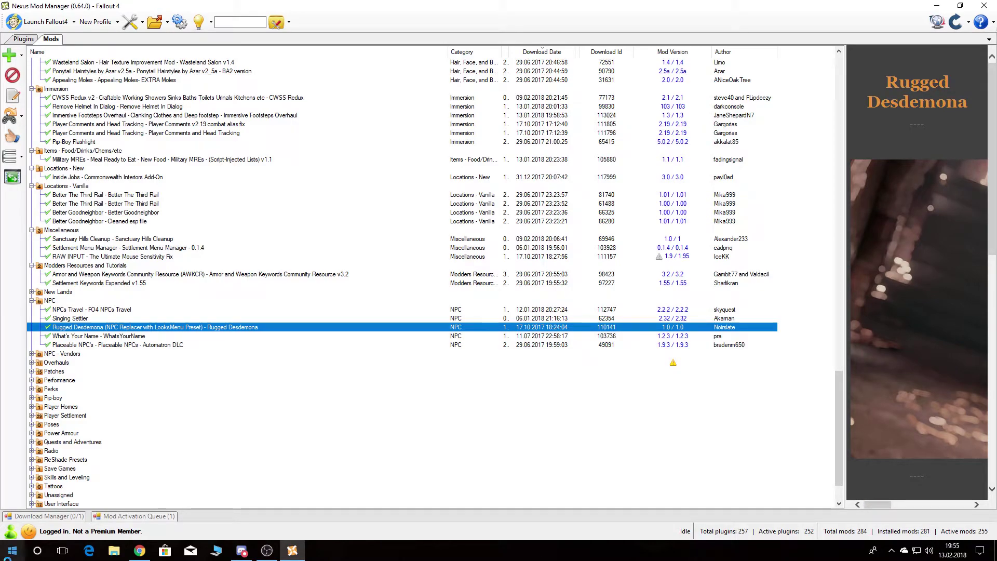
{"action": "left_click_drag", "start_coordinate": [873, 505], "coordinate": [941, 503]}
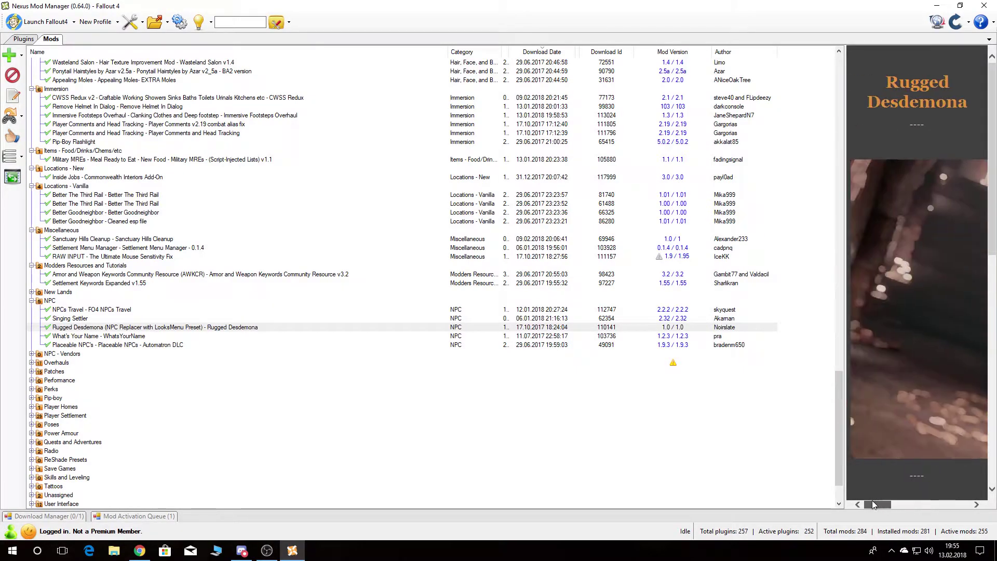
{"action": "left_click", "coordinate": [105, 336]}
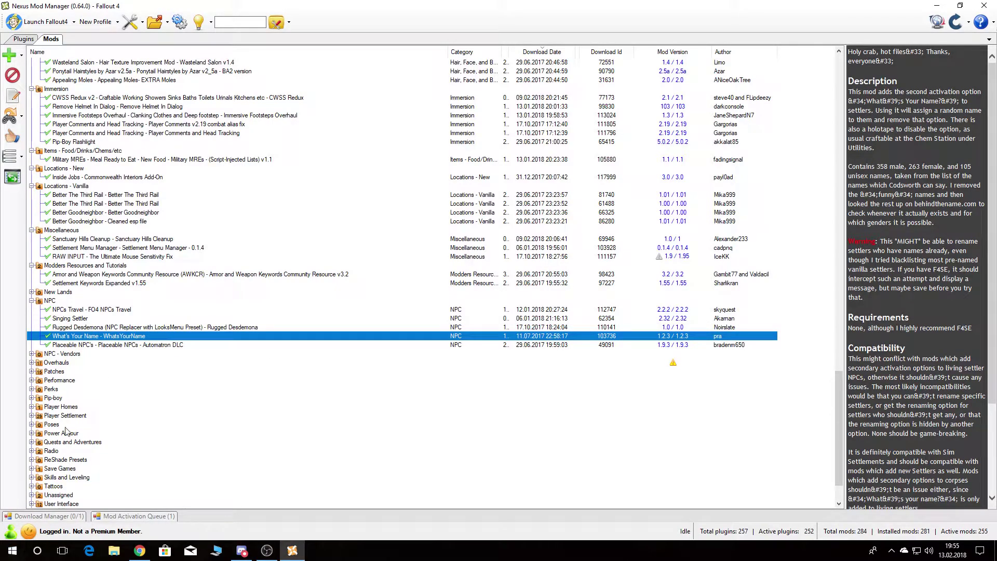
{"action": "left_click", "coordinate": [114, 345]}
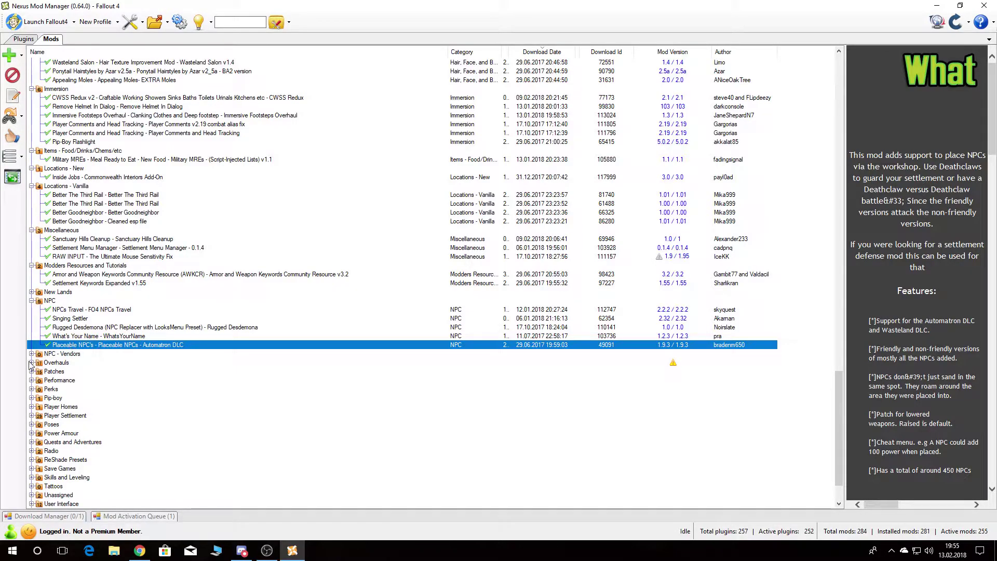
Look back through the mod list's categories, from Crafting - Home down to Weather.
{"action": "scroll", "coordinate": [65, 331], "scroll_direction": "down", "scroll_amount": 2}
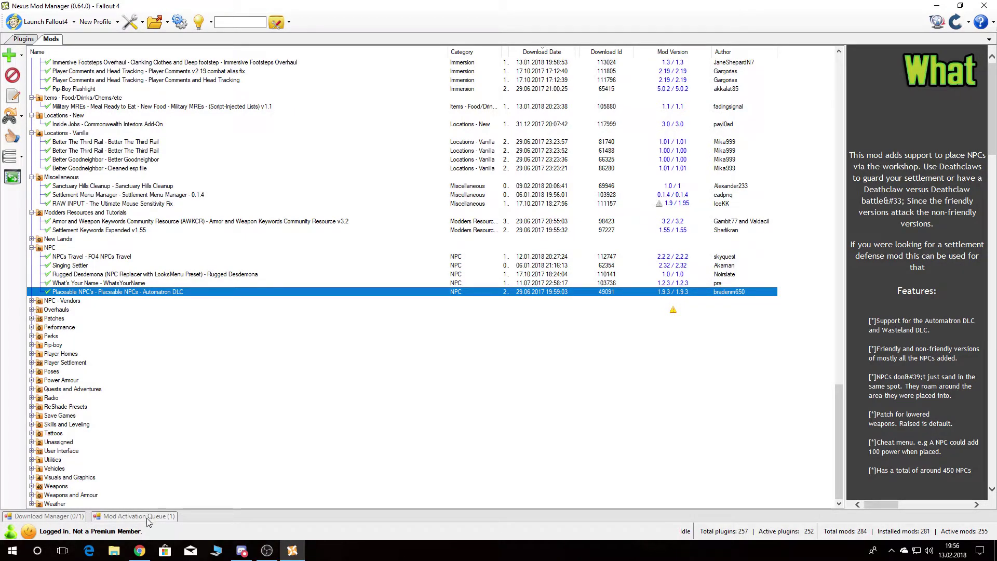
{"action": "left_click", "coordinate": [52, 516]}
{"action": "scroll", "coordinate": [127, 247], "scroll_direction": "up", "scroll_amount": 4}
{"action": "scroll", "coordinate": [127, 247], "scroll_direction": "up", "scroll_amount": 6}
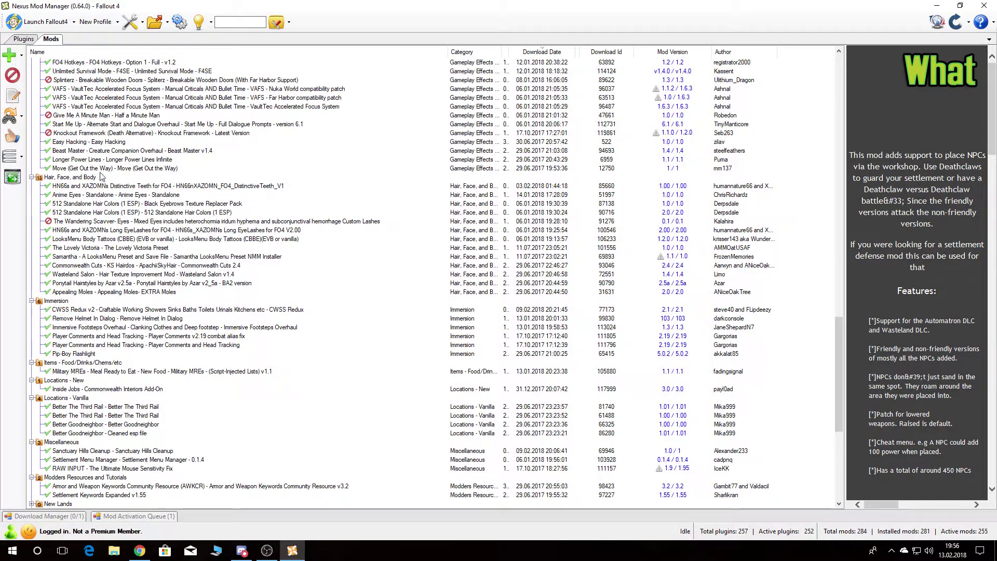
{"action": "scroll", "coordinate": [107, 258], "scroll_direction": "down", "scroll_amount": 7}
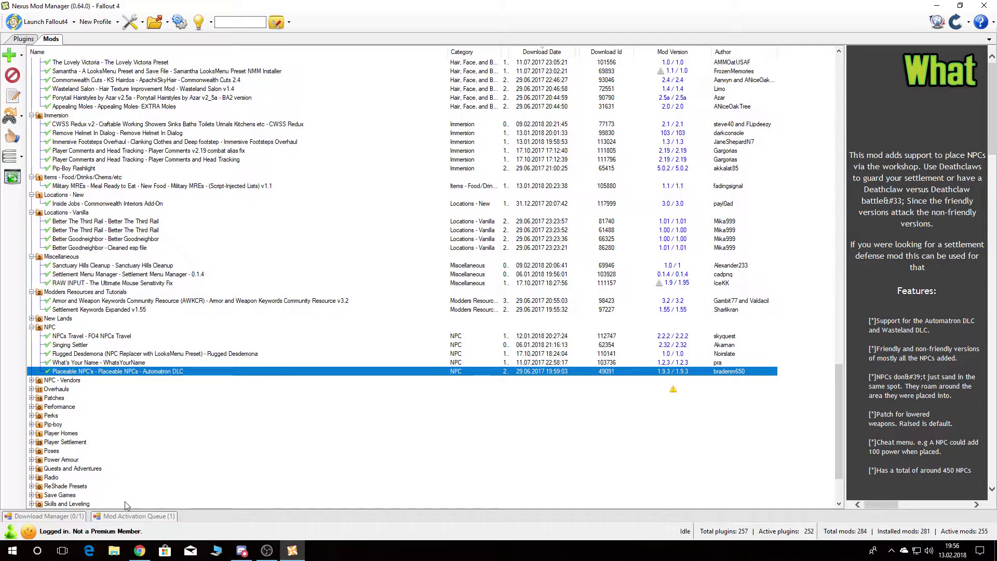
{"action": "left_click", "coordinate": [44, 516]}
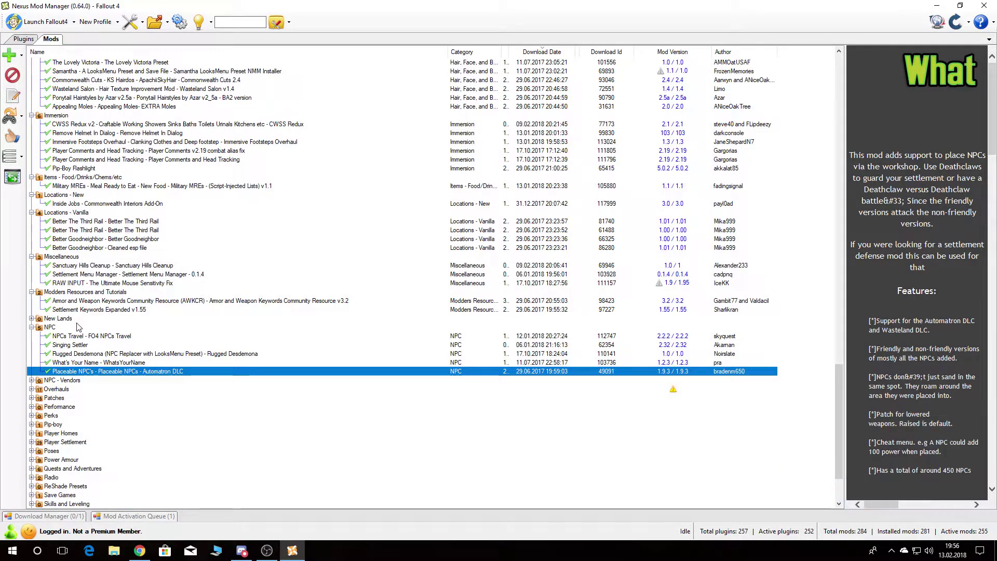
{"action": "scroll", "coordinate": [77, 326], "scroll_direction": "up", "scroll_amount": 3}
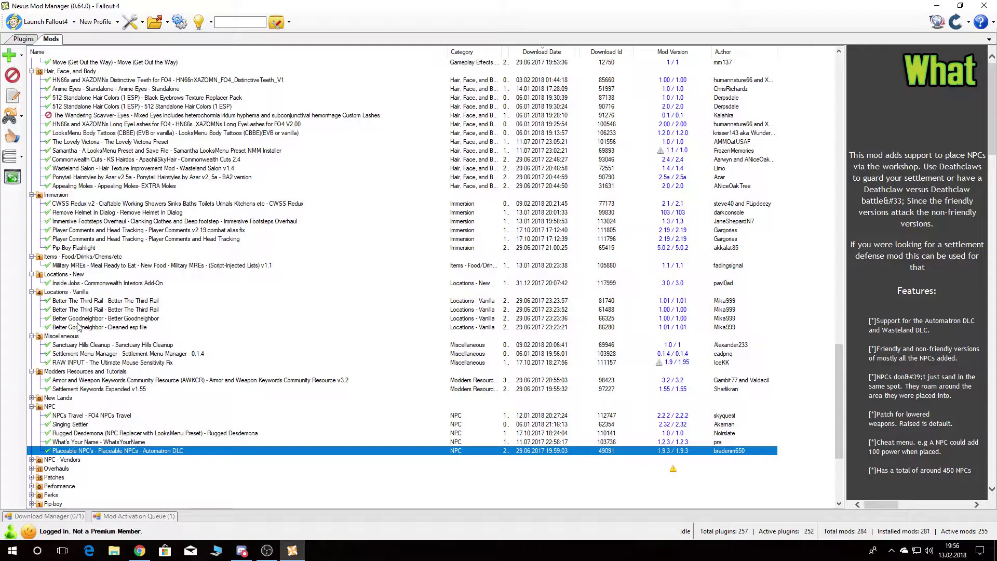
{"action": "scroll", "coordinate": [77, 326], "scroll_direction": "up", "scroll_amount": 6}
{"action": "scroll", "coordinate": [77, 326], "scroll_direction": "up", "scroll_amount": 6}
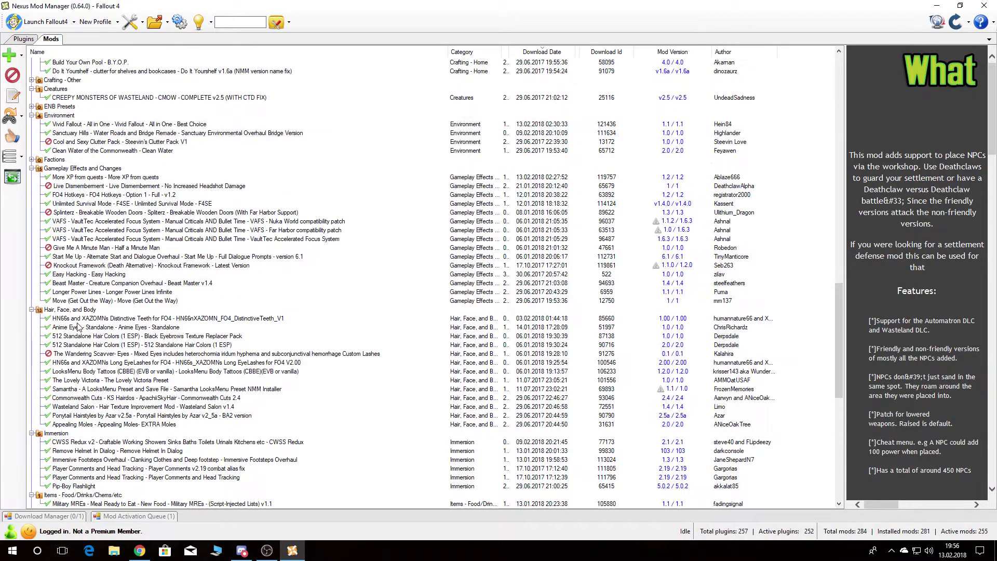
{"action": "scroll", "coordinate": [78, 328], "scroll_direction": "down", "scroll_amount": 9}
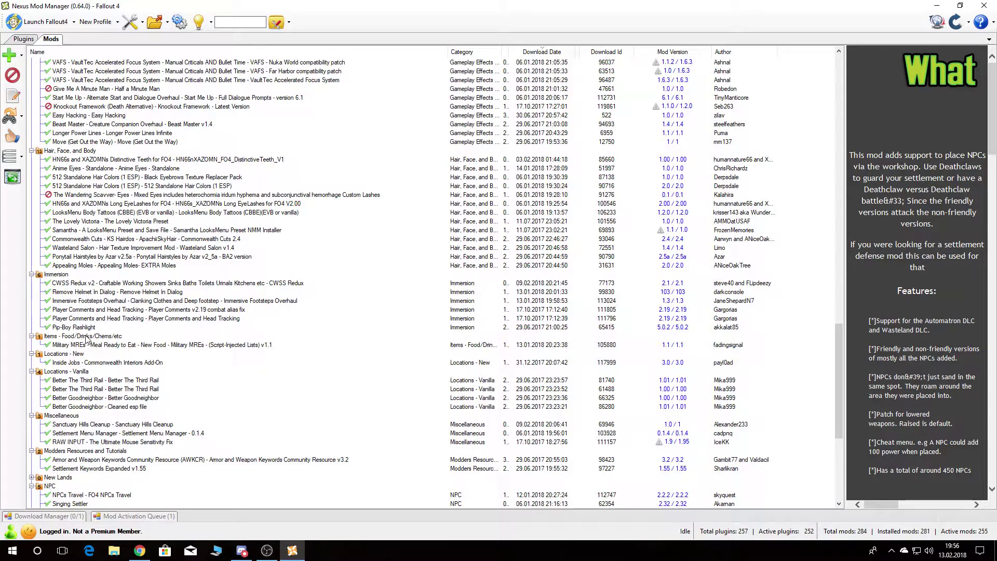
{"action": "scroll", "coordinate": [85, 337], "scroll_direction": "down", "scroll_amount": 4}
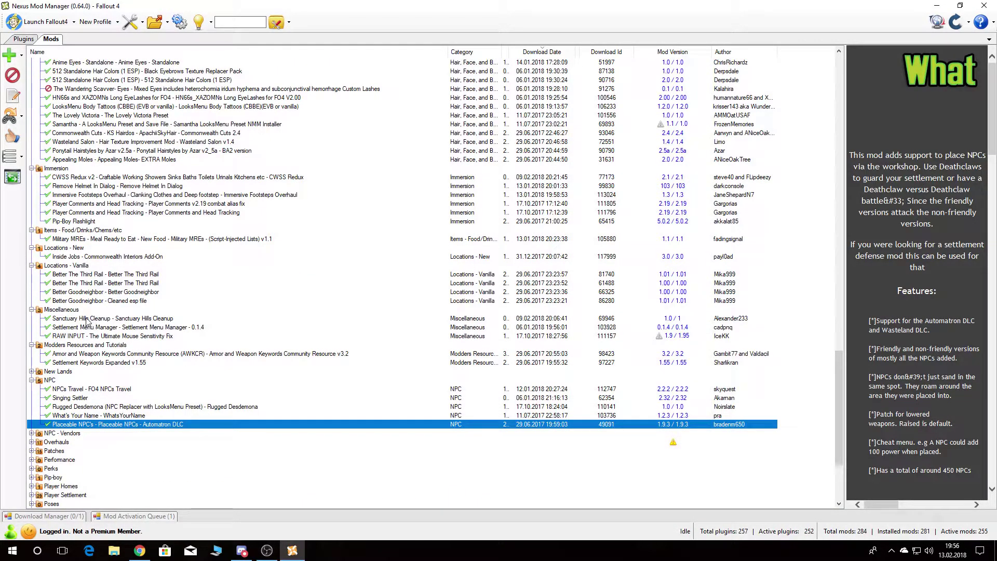
{"action": "scroll", "coordinate": [87, 322], "scroll_direction": "up", "scroll_amount": 3}
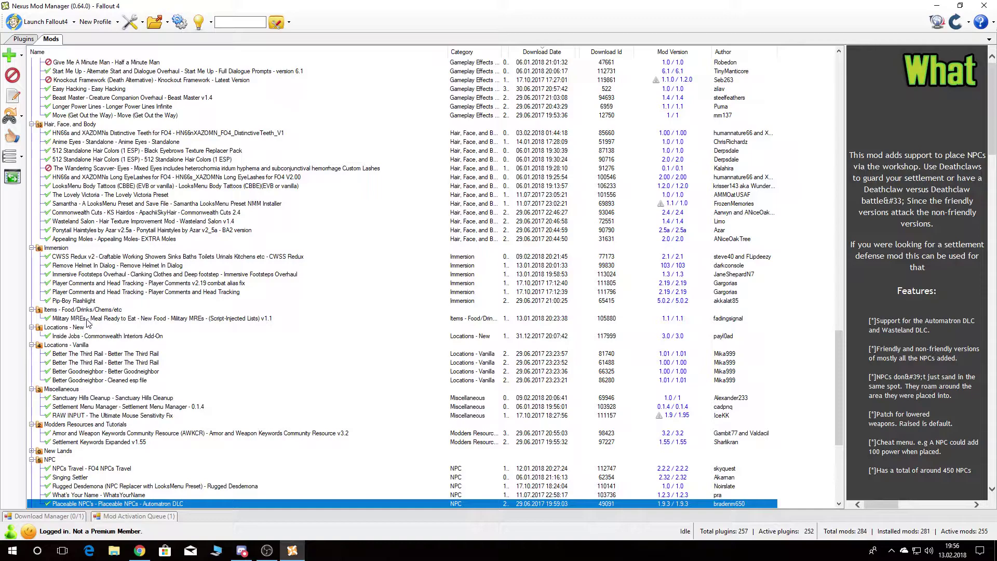
{"action": "scroll", "coordinate": [87, 322], "scroll_direction": "down", "scroll_amount": 3}
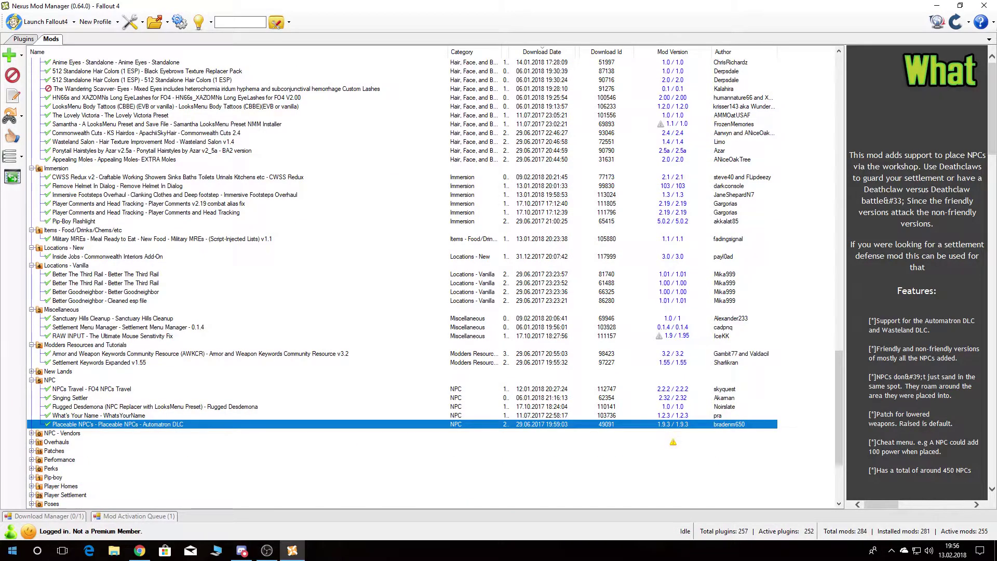
{"action": "scroll", "coordinate": [80, 341], "scroll_direction": "down", "scroll_amount": 5}
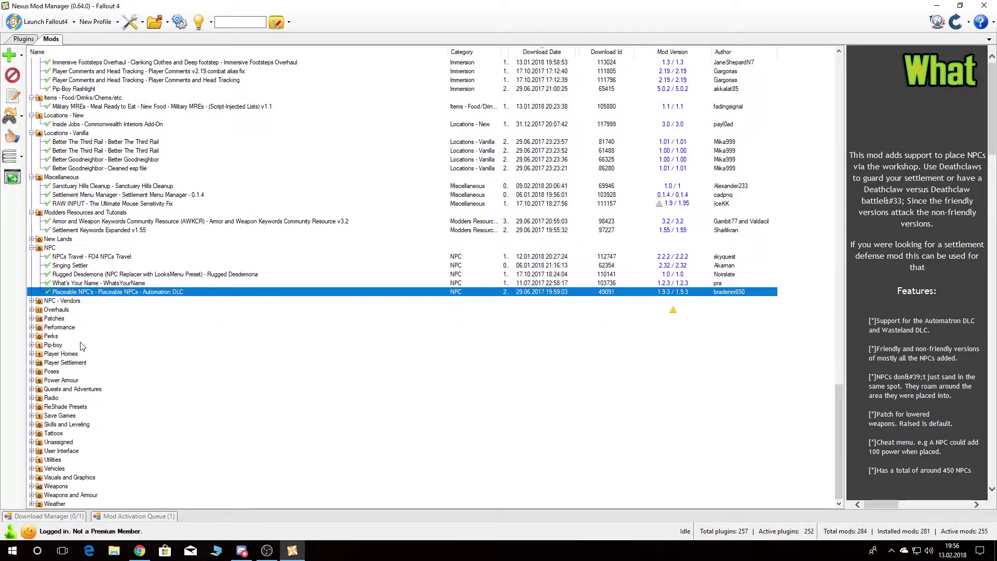
Expand the Overhauls category and read the Convenient Resources - DLC EDITION description, including its food, water and power sections.
{"action": "left_click", "coordinate": [32, 309]}
{"action": "left_click", "coordinate": [63, 318]}
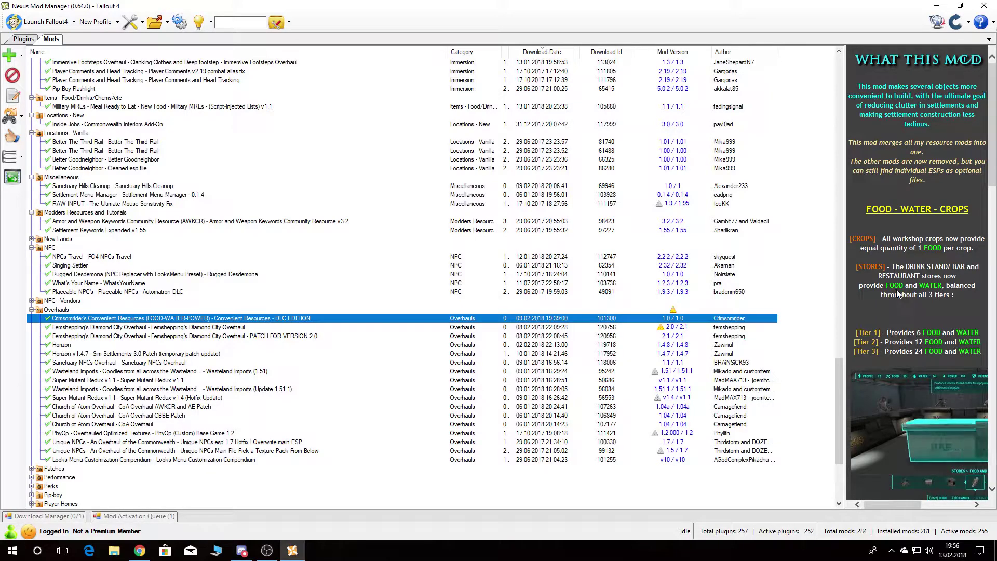
{"action": "scroll", "coordinate": [897, 291], "scroll_direction": "down", "scroll_amount": 8}
{"action": "mouse_move", "coordinate": [872, 504]}
{"action": "left_mouse_down"}
{"action": "mouse_move", "coordinate": [915, 503]}
{"action": "mouse_move", "coordinate": [888, 502]}
{"action": "left_mouse_up"}
{"action": "scroll", "coordinate": [914, 352], "scroll_direction": "up", "scroll_amount": 10}
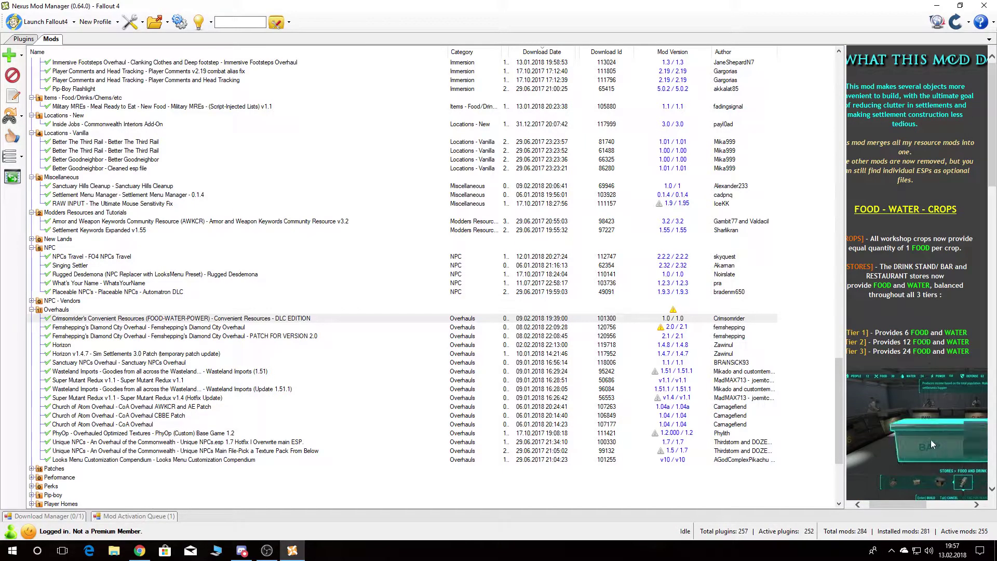
{"action": "left_click_drag", "start_coordinate": [917, 505], "coordinate": [883, 505]}
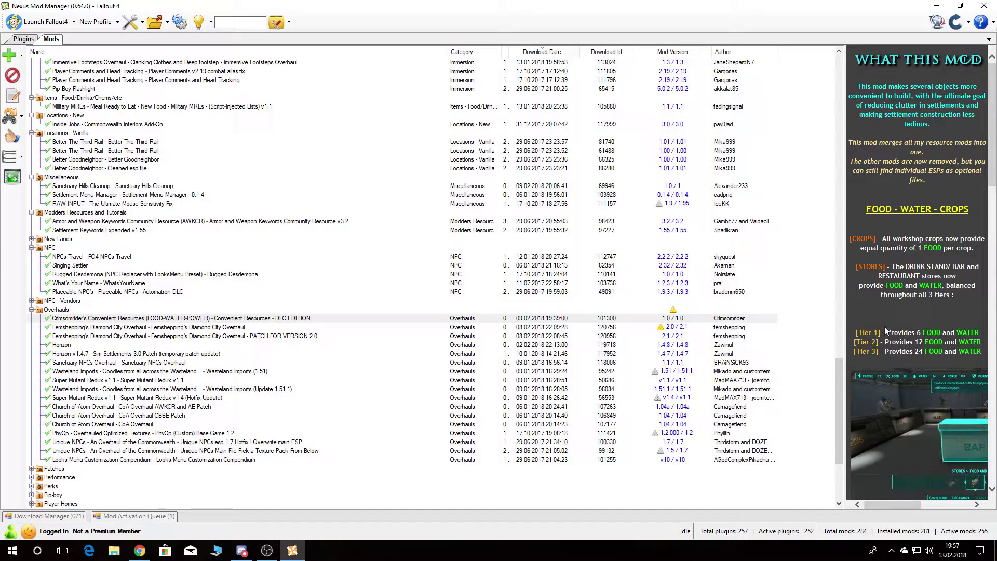
{"action": "scroll", "coordinate": [886, 317], "scroll_direction": "down", "scroll_amount": 8}
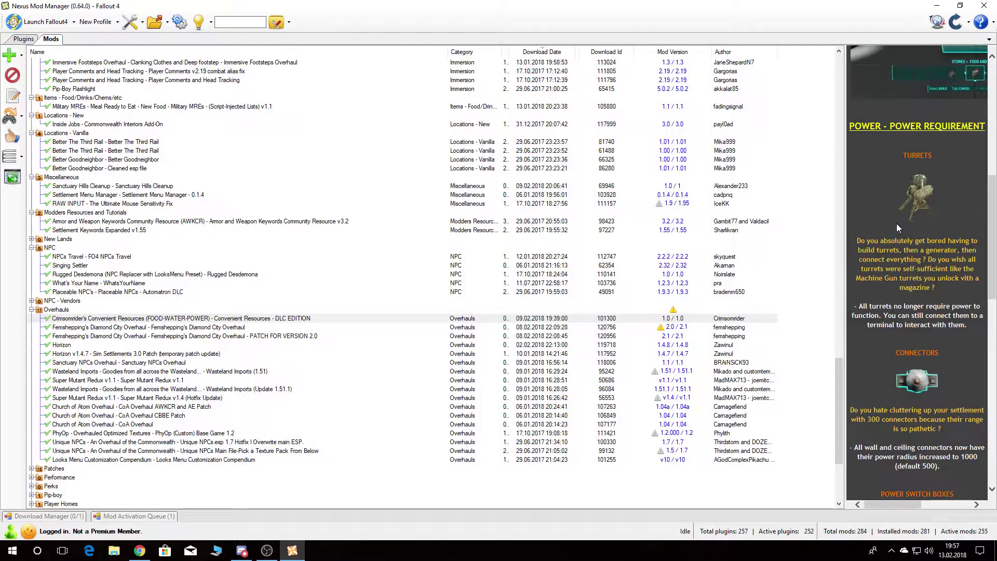
{"action": "scroll", "coordinate": [896, 223], "scroll_direction": "down", "scroll_amount": 3}
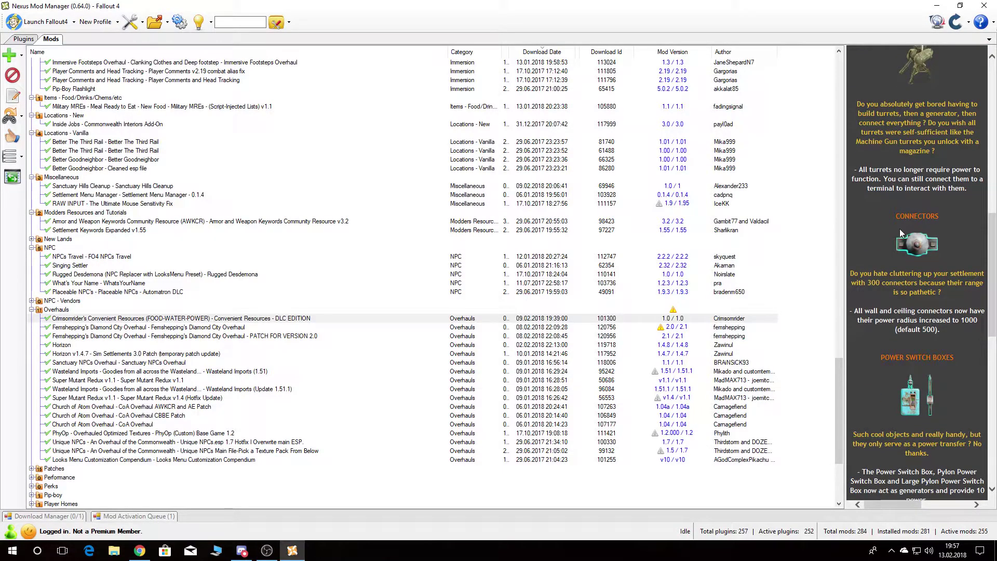
{"action": "scroll", "coordinate": [900, 228], "scroll_direction": "down", "scroll_amount": 3}
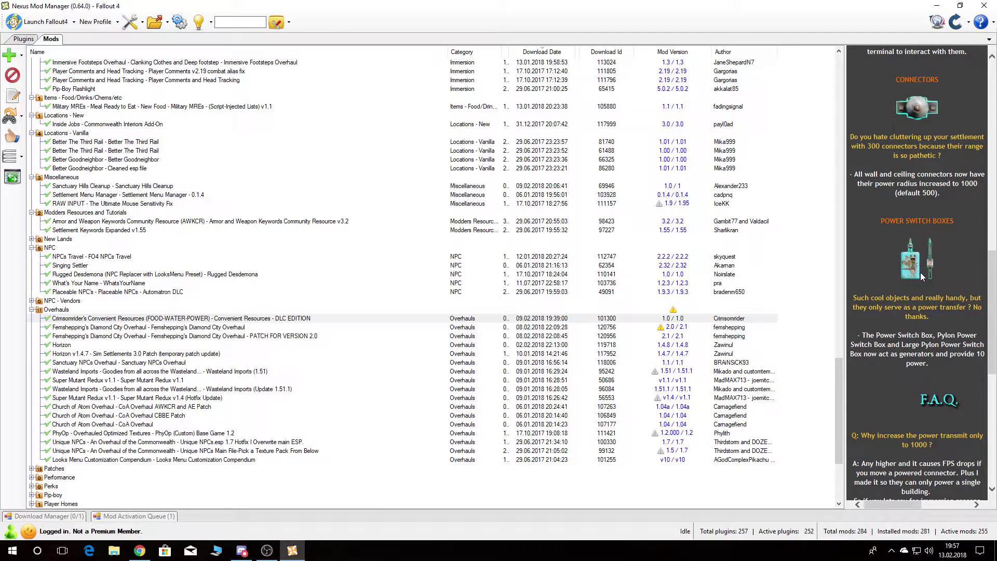
{"action": "scroll", "coordinate": [916, 274], "scroll_direction": "up", "scroll_amount": 10}
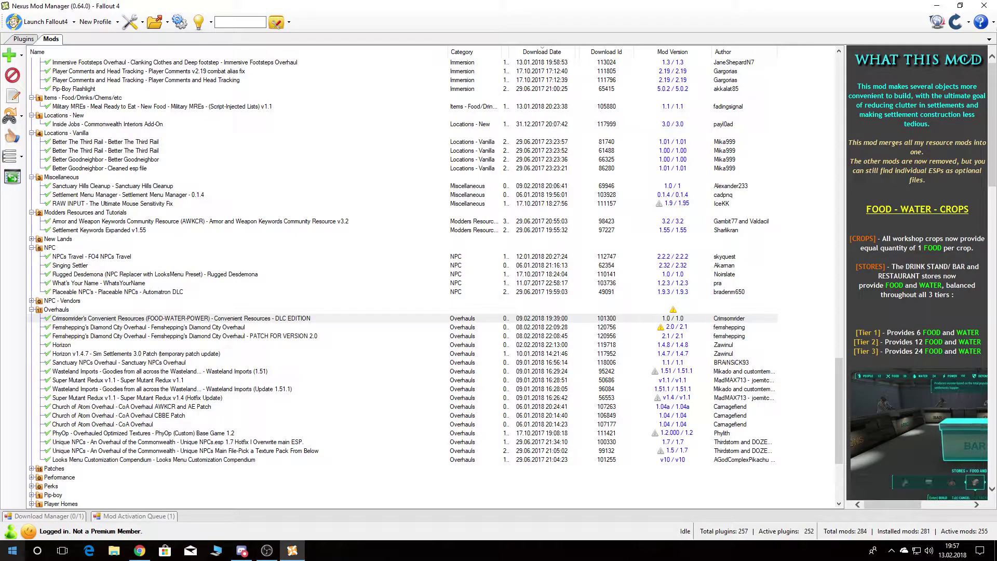
View the descriptions of the Overhauls mods Femshepping's Diamond City Overhaul, Horizon, Horizon's Sim Settlements 3.0 Patch and Sanctuary NPCs Overhaul.
{"action": "scroll", "coordinate": [139, 308], "scroll_direction": "down", "scroll_amount": 1}
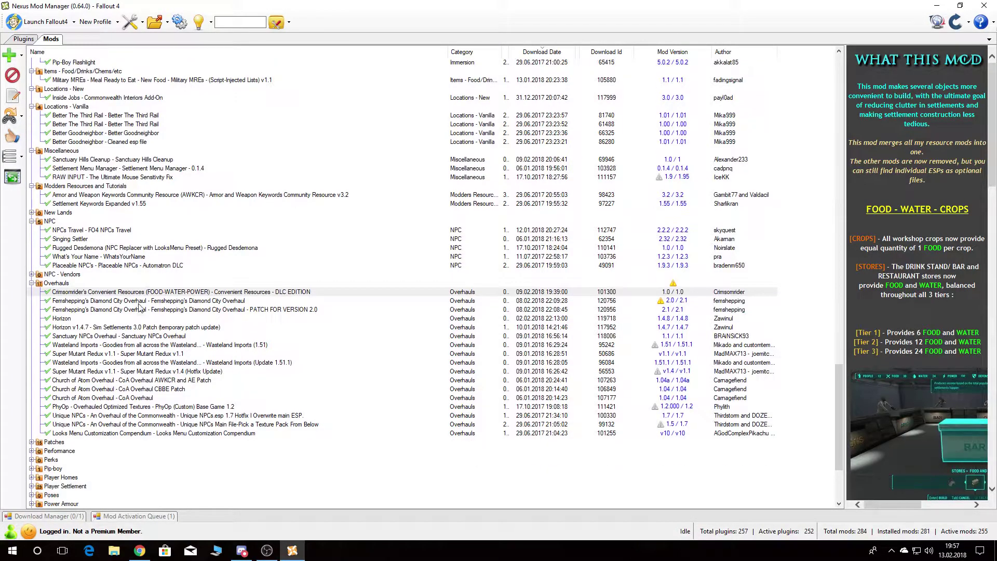
{"action": "left_click", "coordinate": [118, 302]}
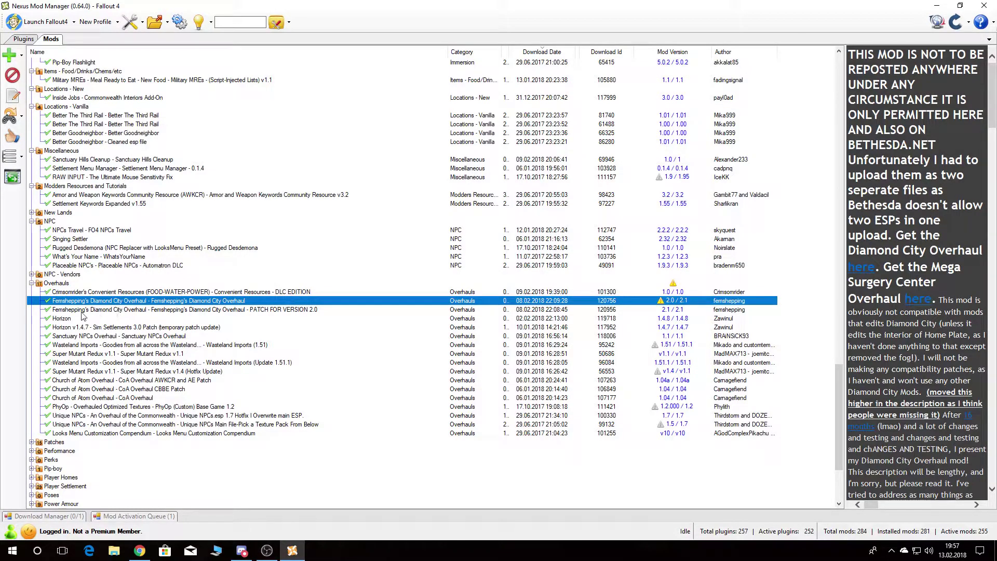
{"action": "left_click", "coordinate": [68, 320]}
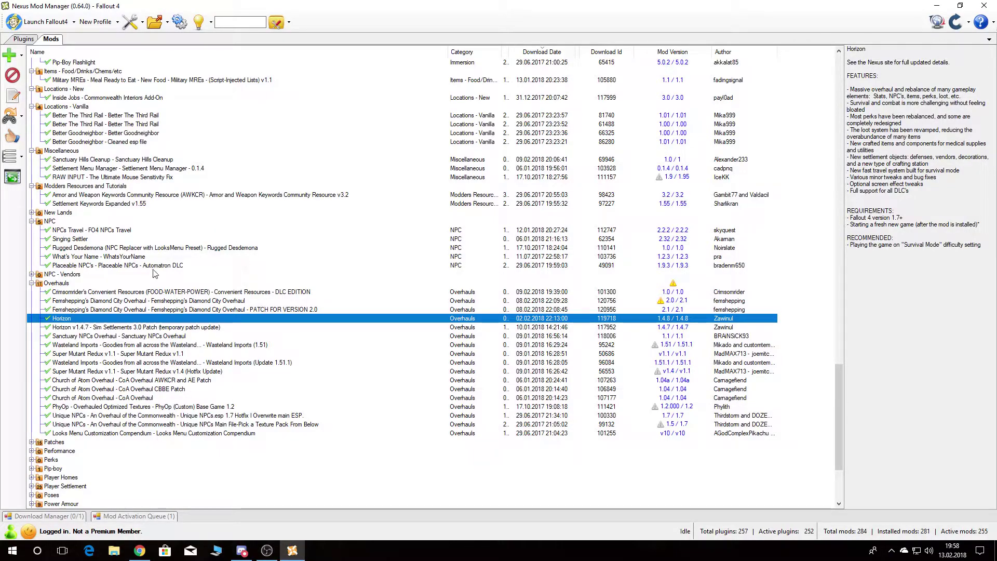
{"action": "scroll", "coordinate": [156, 270], "scroll_direction": "down", "scroll_amount": 2}
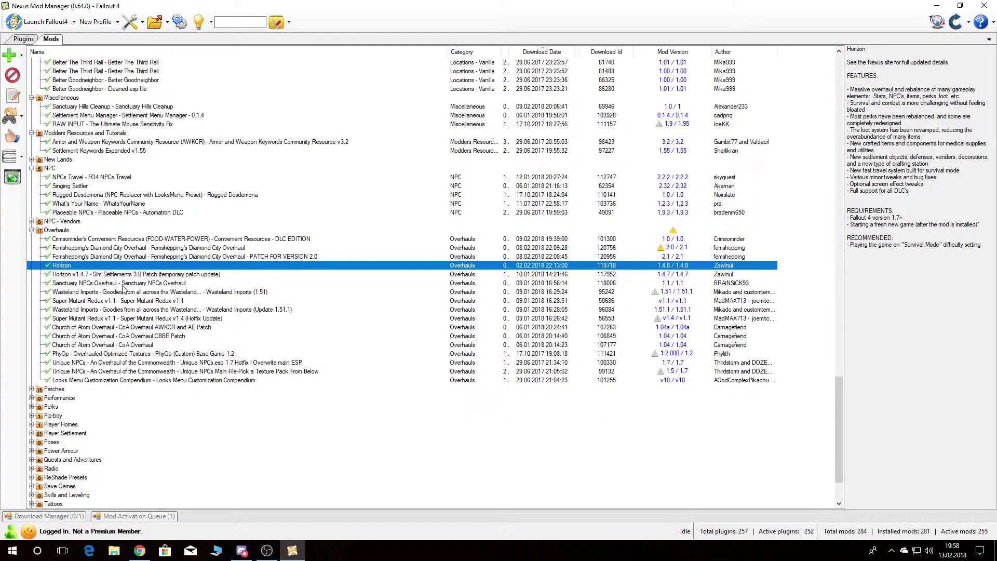
{"action": "left_click", "coordinate": [99, 274]}
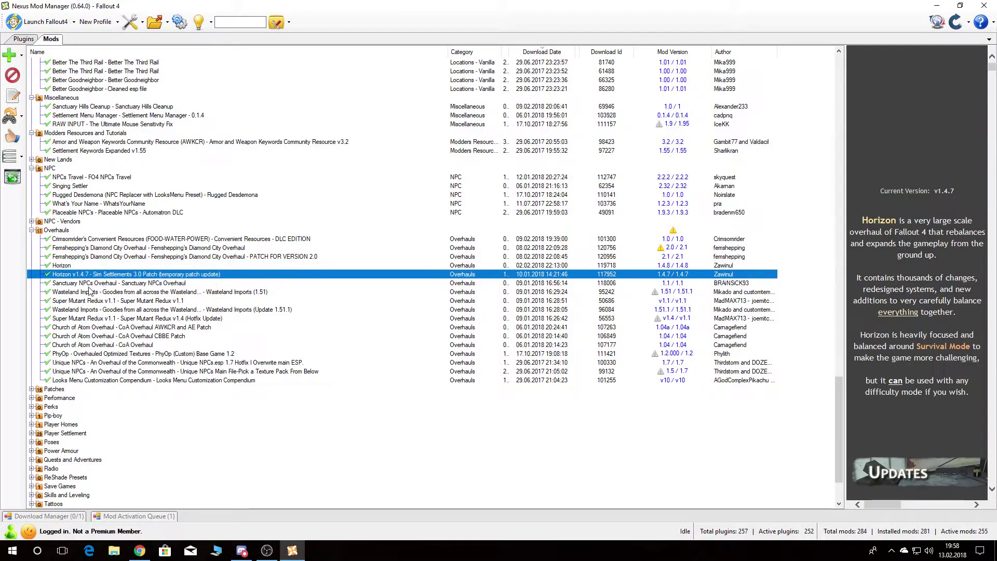
{"action": "left_click", "coordinate": [90, 284]}
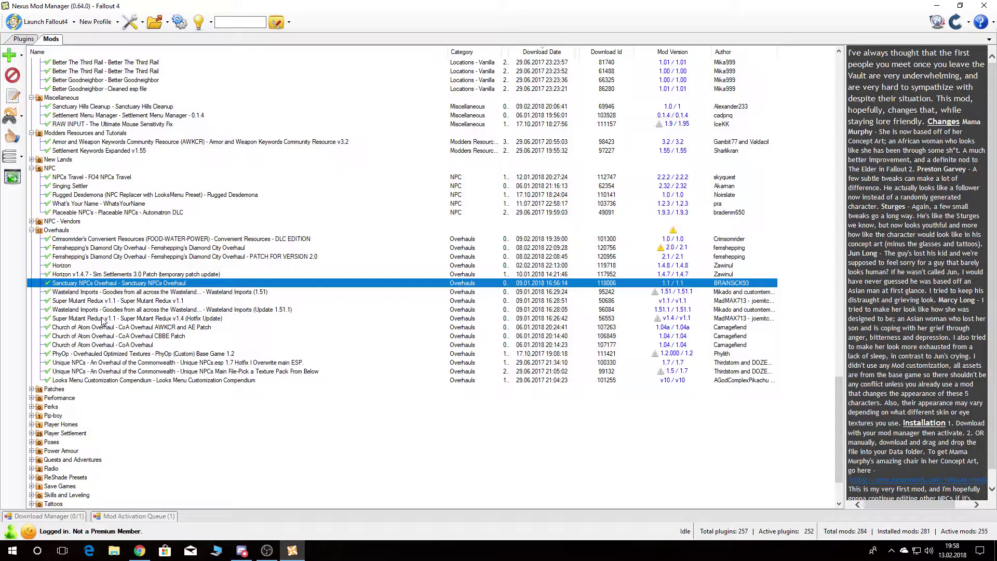
Deactivate the Sanctuary NPCs Overhaul mod, then uninstall it and permanently delete it along with its archive.
{"action": "scroll", "coordinate": [103, 323], "scroll_direction": "down", "scroll_amount": 1}
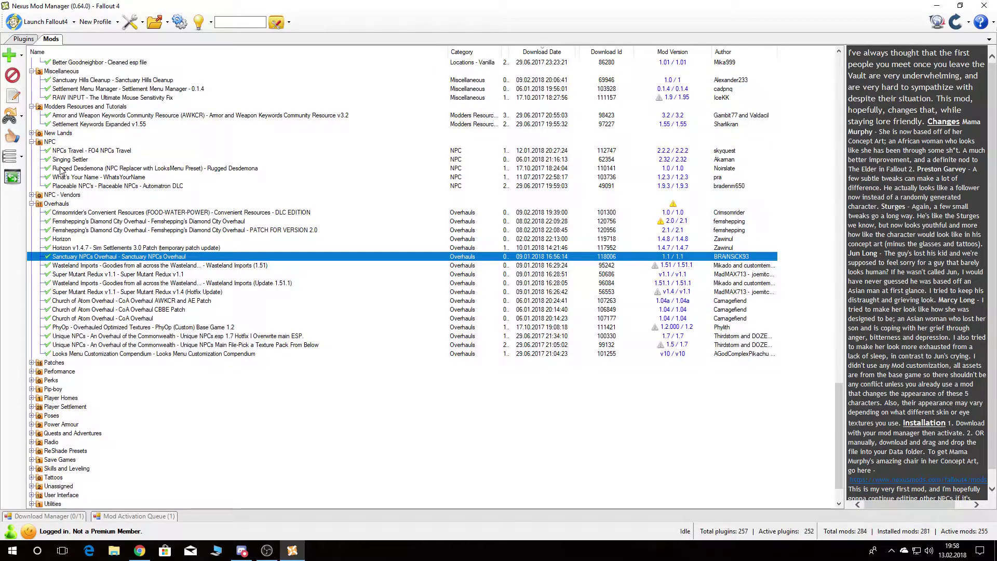
{"action": "left_click", "coordinate": [12, 75]}
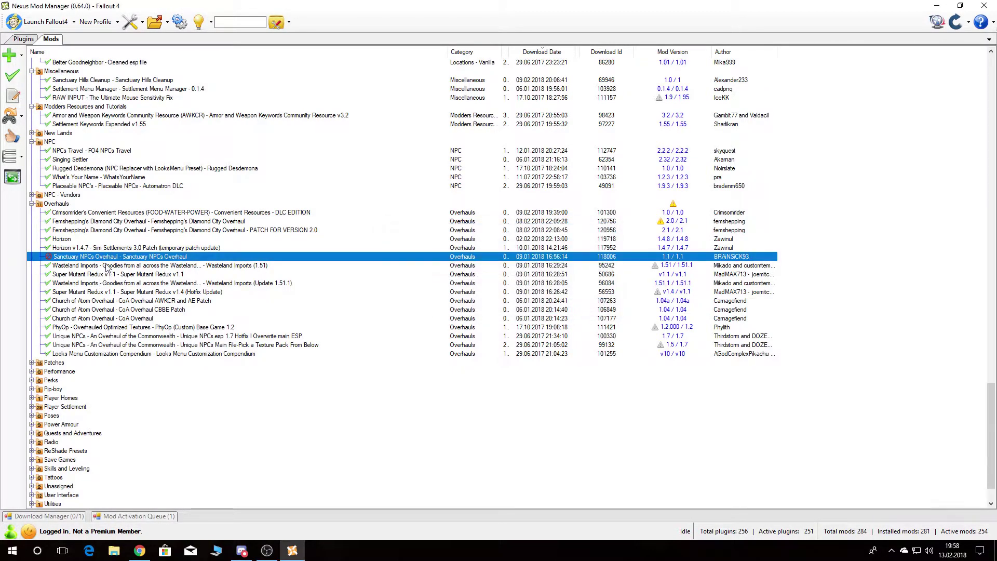
{"action": "right_click", "coordinate": [89, 257]}
{"action": "mouse_move", "coordinate": [197, 301]}
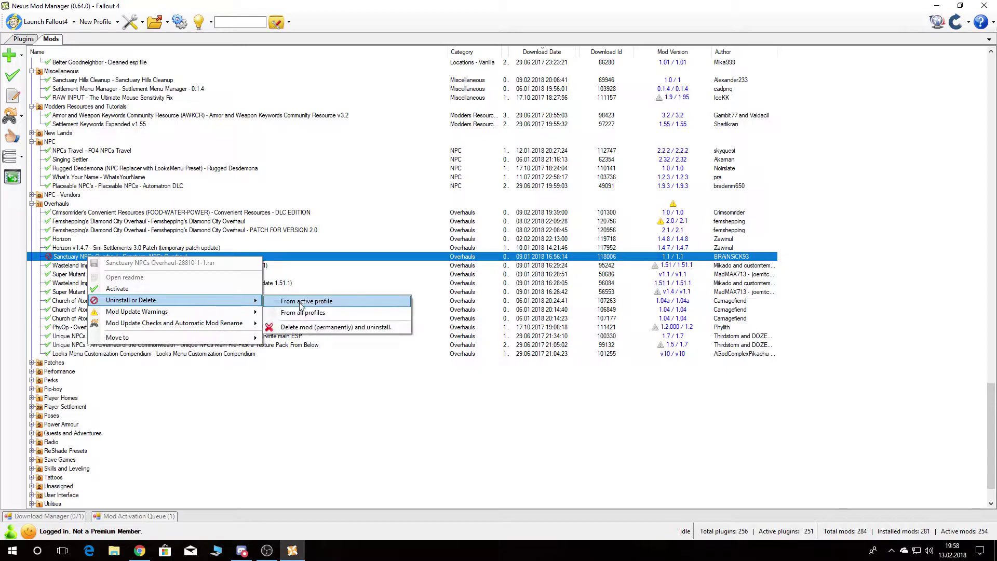
{"action": "left_click", "coordinate": [335, 328]}
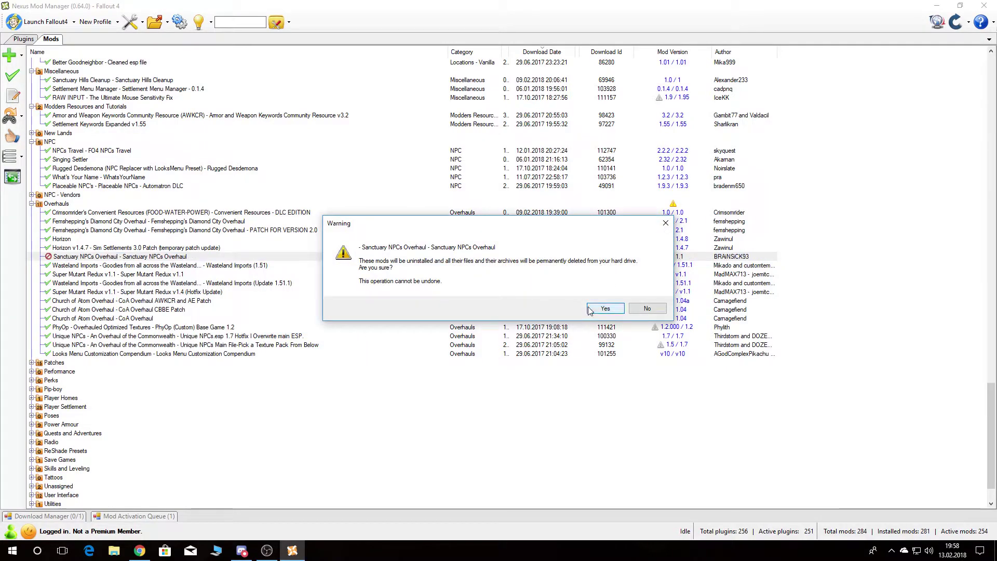
{"action": "left_click", "coordinate": [590, 310]}
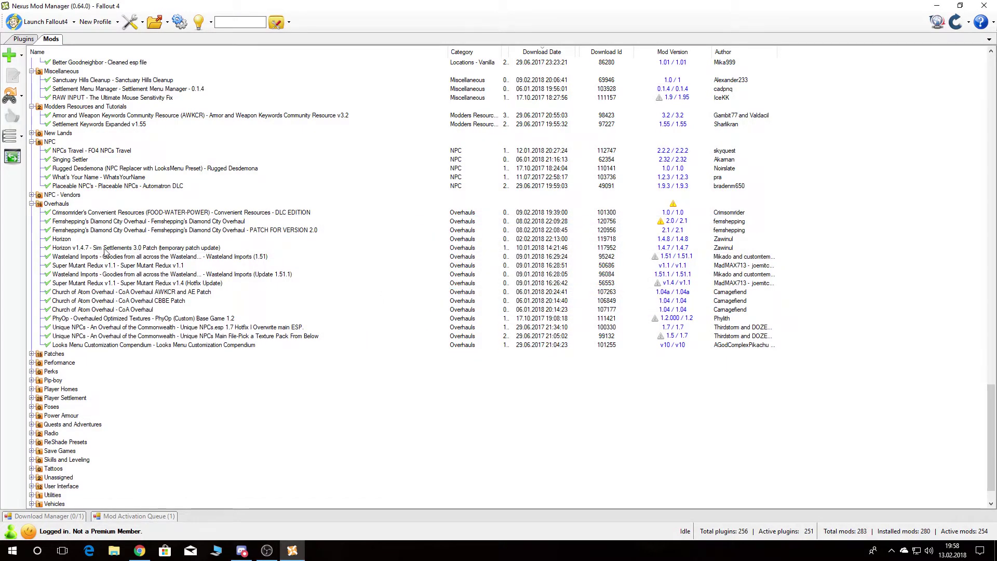
View the descriptions of Wasteland Imports (1.51), Super Mutant Redux v1.1 and the Church of Atom Overhaul mods.
{"action": "left_click", "coordinate": [92, 257]}
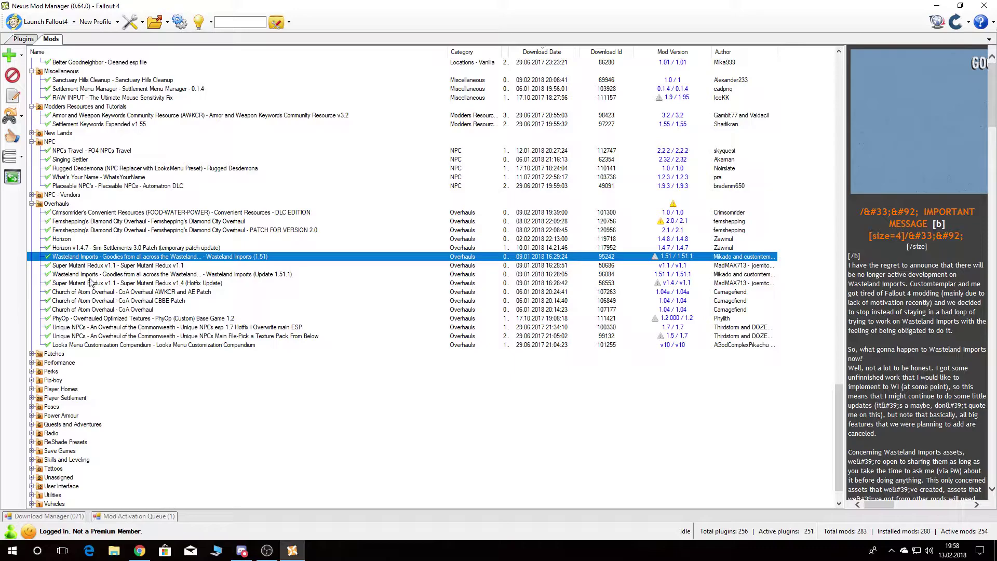
{"action": "left_click", "coordinate": [70, 266]}
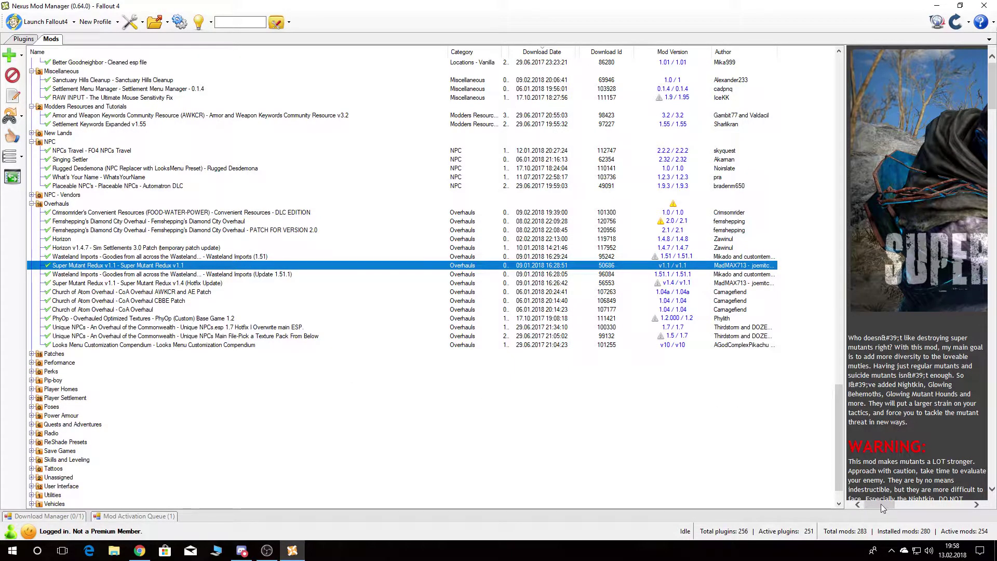
{"action": "left_click_drag", "start_coordinate": [883, 507], "coordinate": [948, 510]}
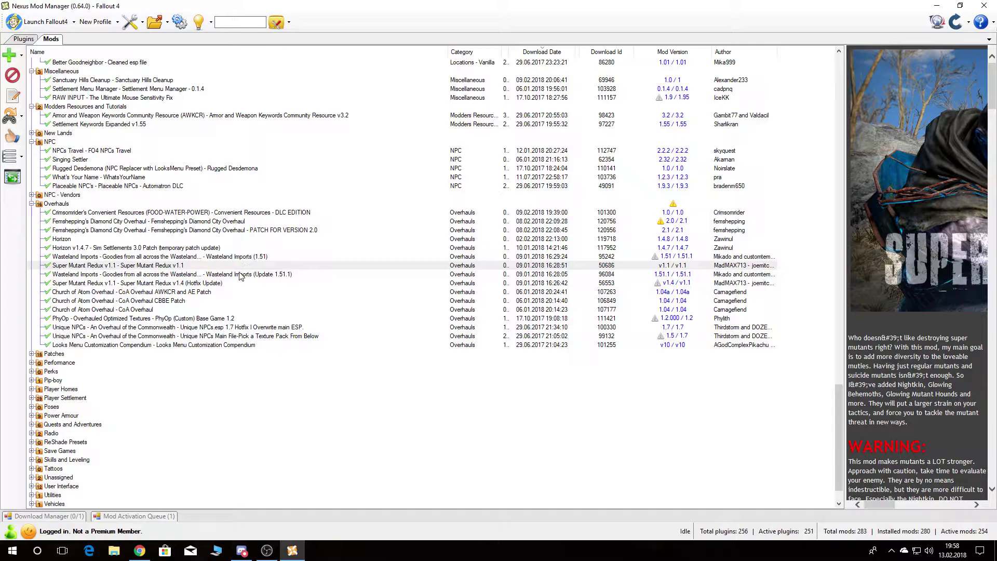
{"action": "left_click", "coordinate": [97, 293]}
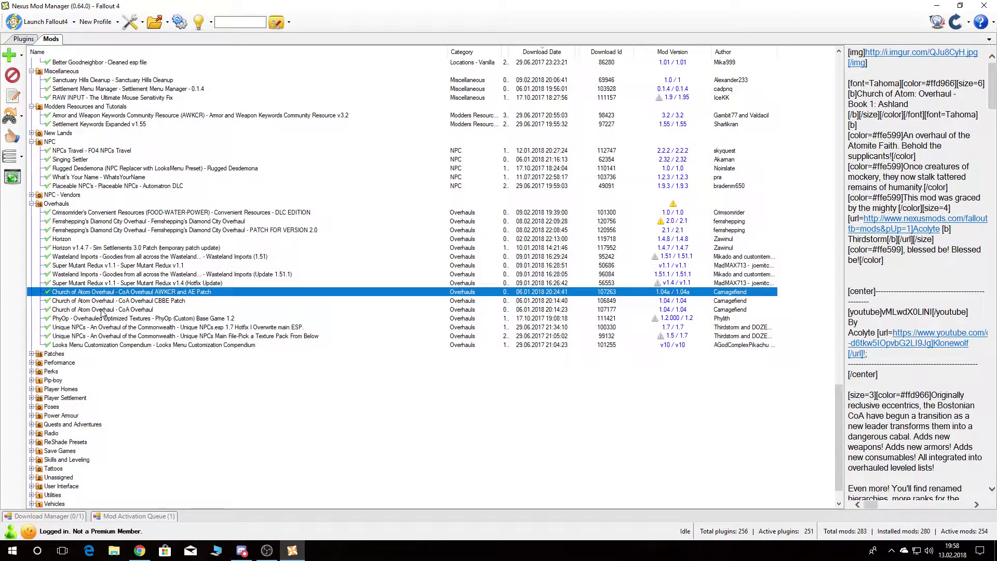
{"action": "left_click", "coordinate": [152, 309]}
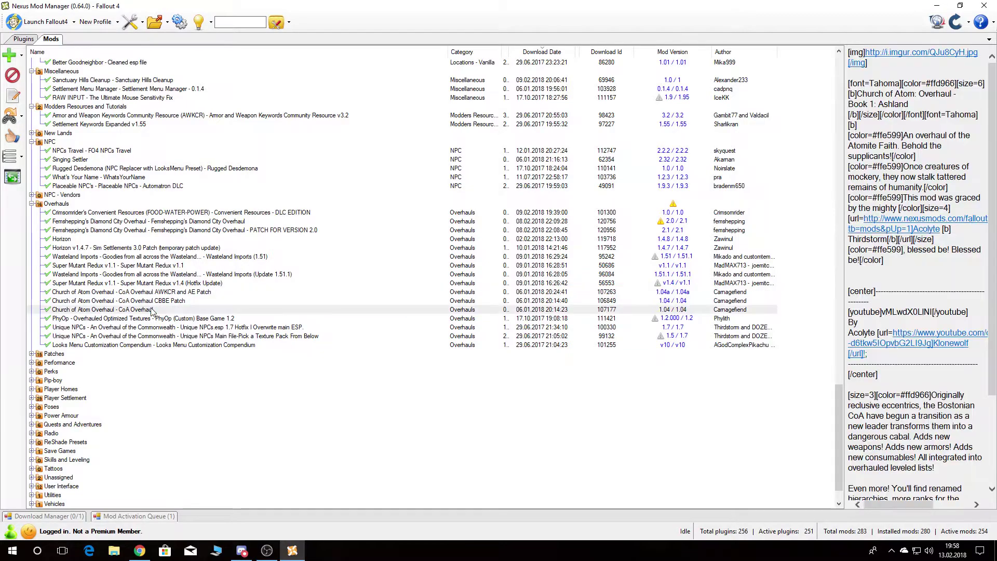
Open the Church of Atom Overhaul page on Nexus Mods and browse its image gallery from the second picture onward.
{"action": "left_click", "coordinate": [684, 310]}
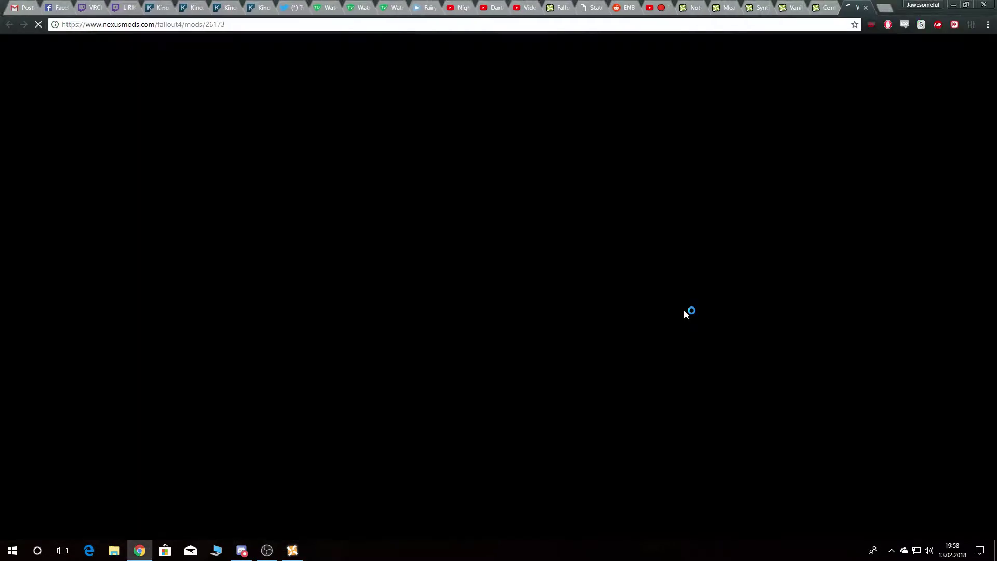
{"action": "scroll", "coordinate": [156, 354], "scroll_direction": "down", "scroll_amount": 4}
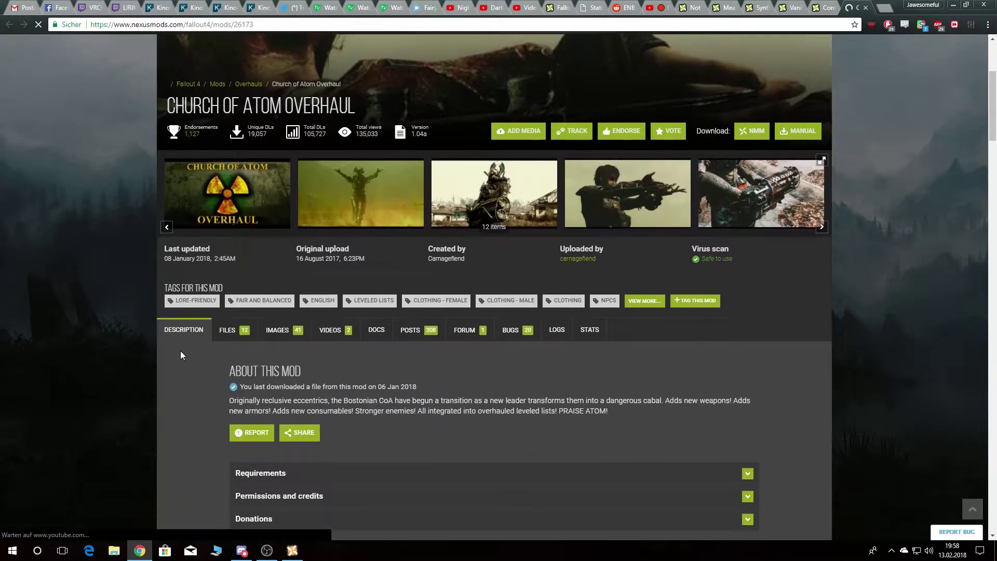
{"action": "left_click", "coordinate": [359, 203]}
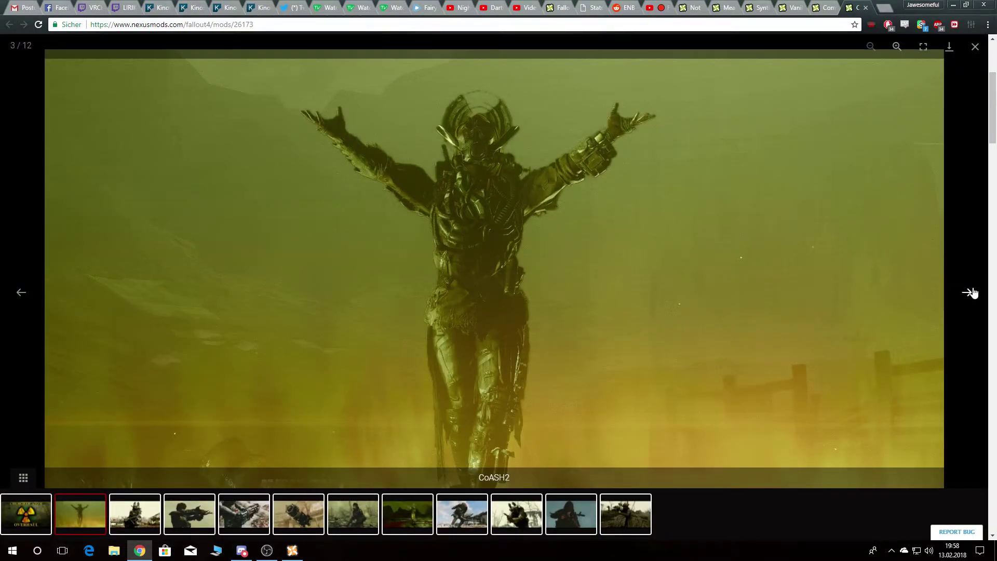
{"action": "left_click", "coordinate": [969, 293]}
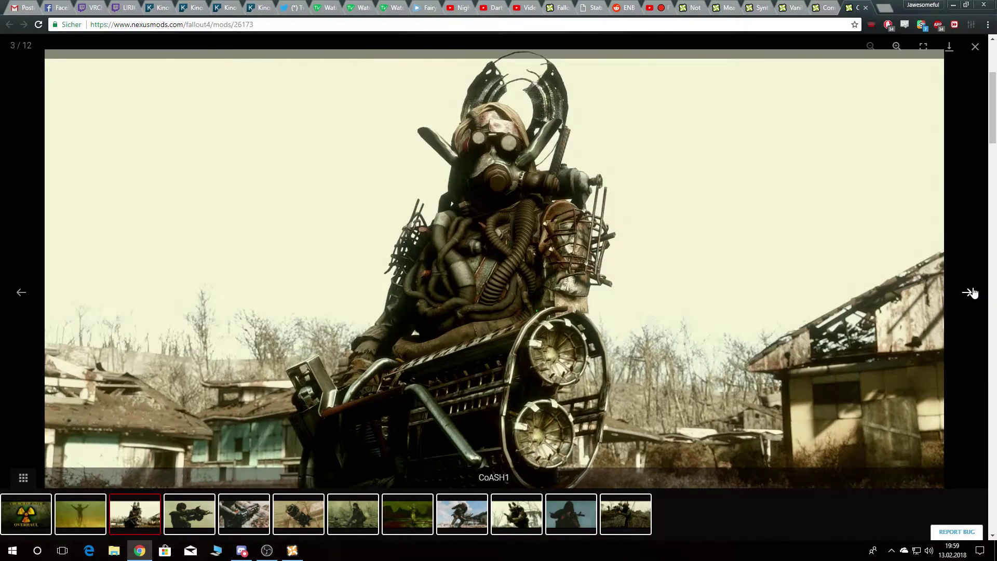
{"action": "left_click", "coordinate": [969, 293]}
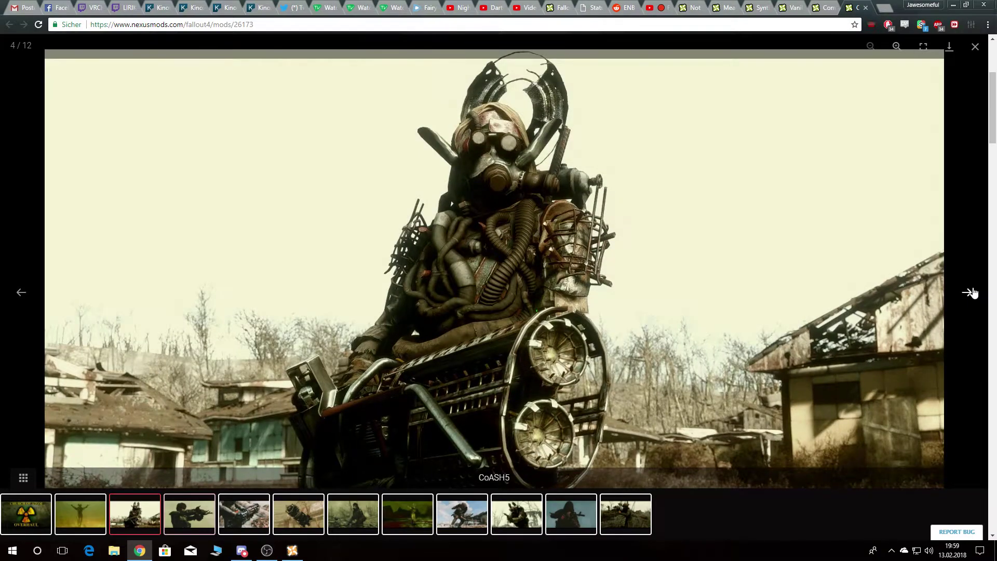
{"action": "left_click", "coordinate": [970, 293]}
{"action": "left_click", "coordinate": [971, 293]}
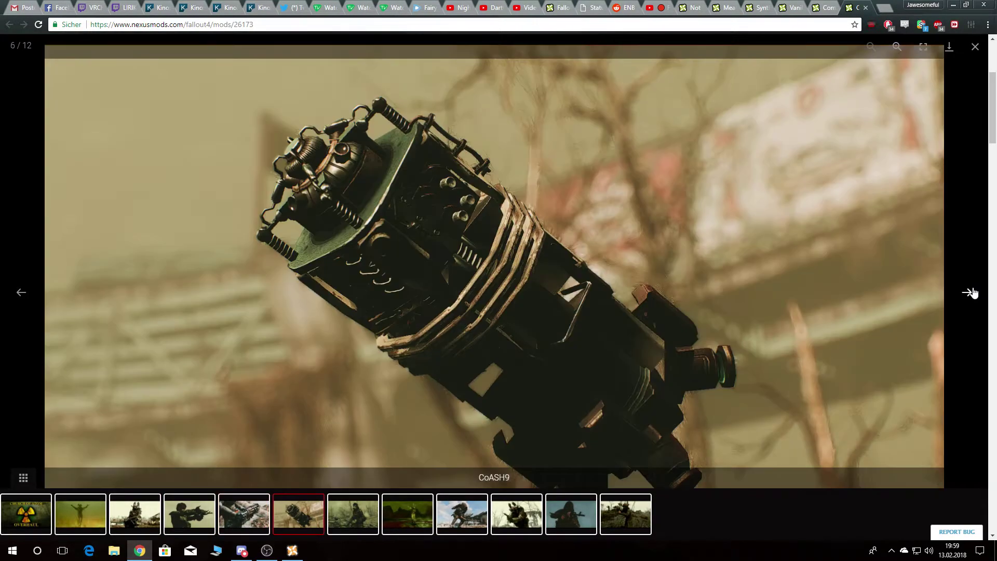
{"action": "left_click", "coordinate": [971, 293]}
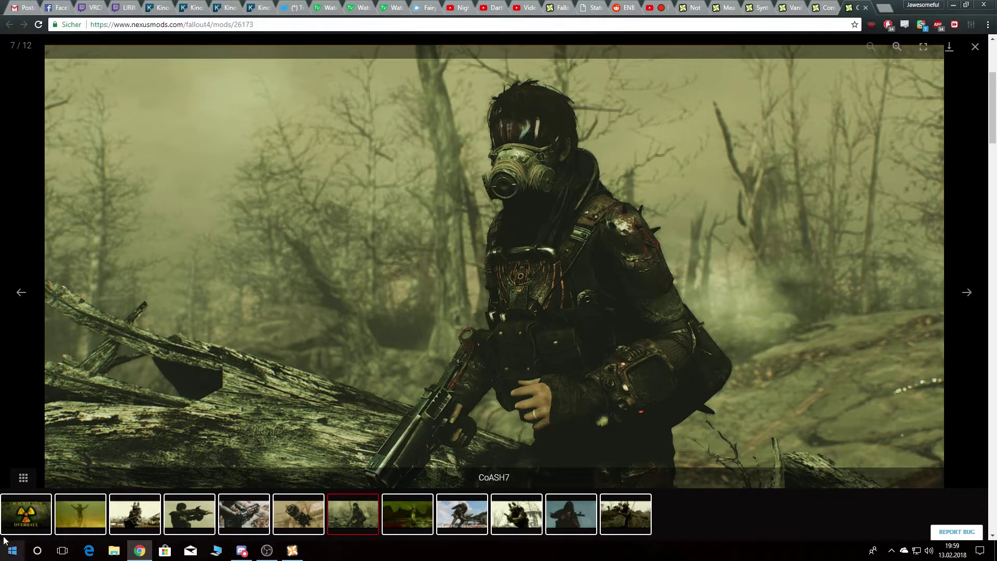
{"action": "left_click", "coordinate": [971, 303]}
{"action": "left_click", "coordinate": [971, 303]}
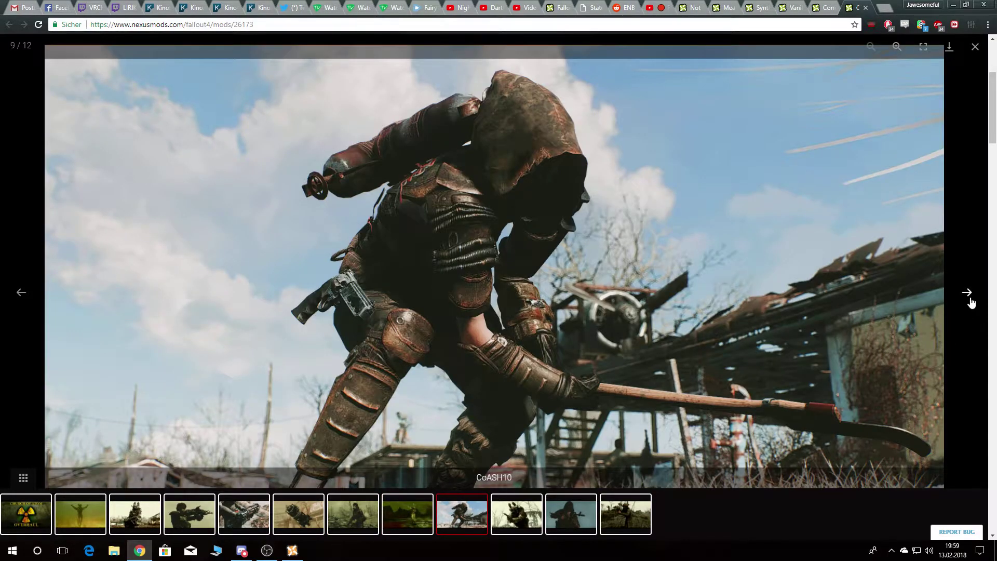
{"action": "left_click", "coordinate": [971, 303]}
{"action": "left_click", "coordinate": [970, 299]}
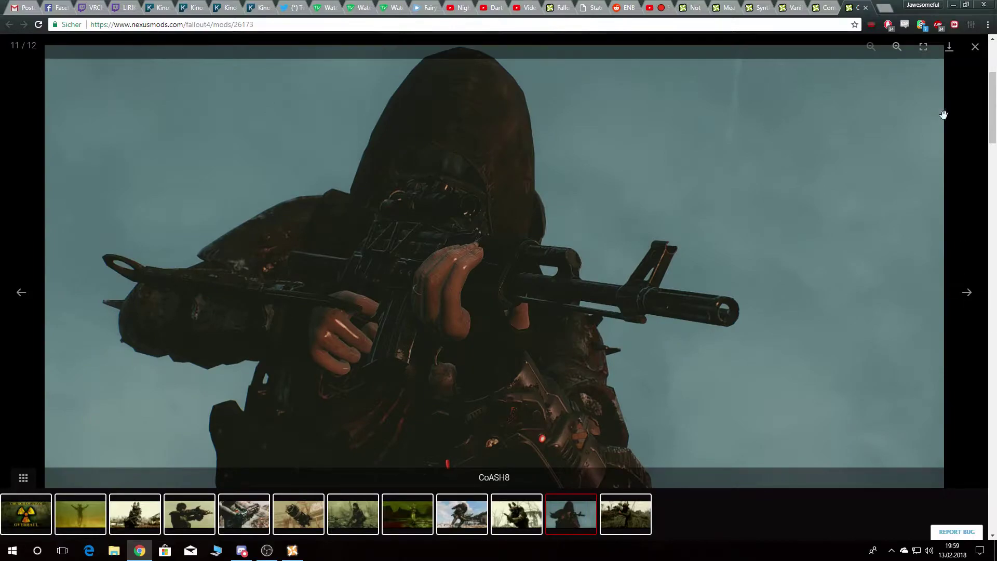
{"action": "left_click", "coordinate": [975, 48]}
Return to Nexus Mod Manager, view the PhyOp - Overhauled Optimized Textures description and open the mod's Nexus Mods page.
{"action": "left_click", "coordinate": [303, 556]}
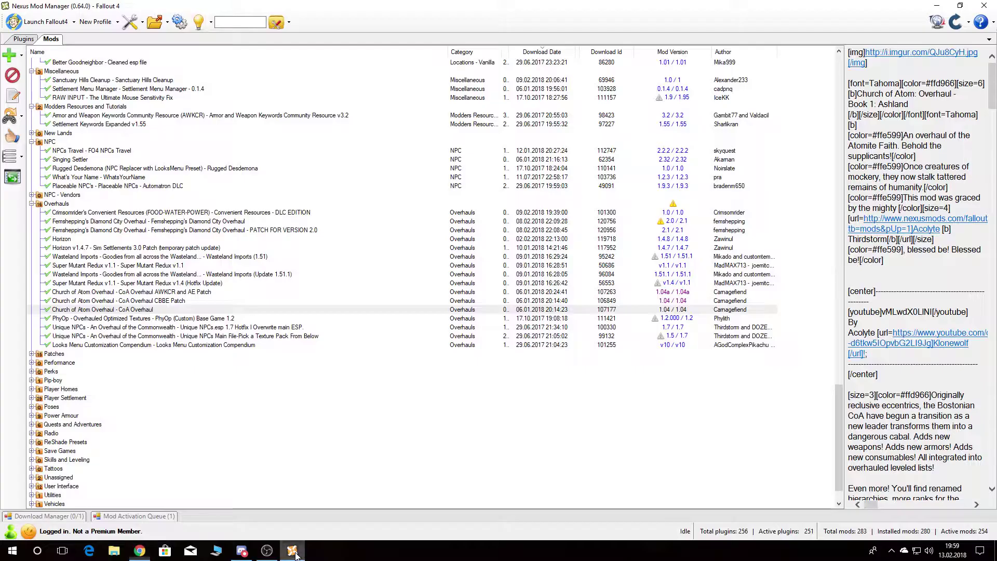
{"action": "left_click", "coordinate": [120, 318]}
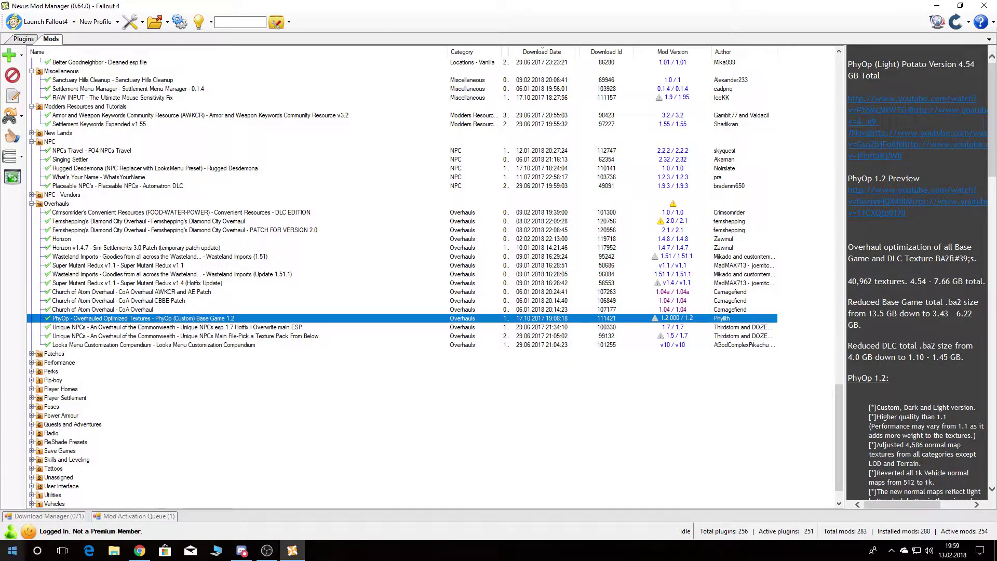
{"action": "left_click", "coordinate": [672, 317]}
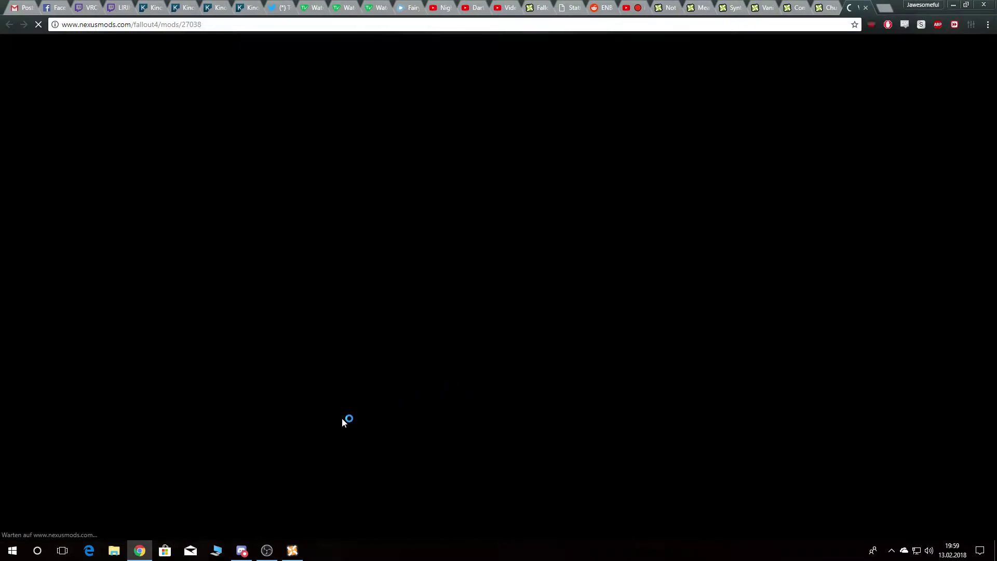
Read the PhyOp page's description, including the Light, Dark and Custom version notes and the lists of replaced texture files.
{"action": "scroll", "coordinate": [126, 383], "scroll_direction": "down", "scroll_amount": 2}
{"action": "scroll", "coordinate": [125, 383], "scroll_direction": "down", "scroll_amount": 1}
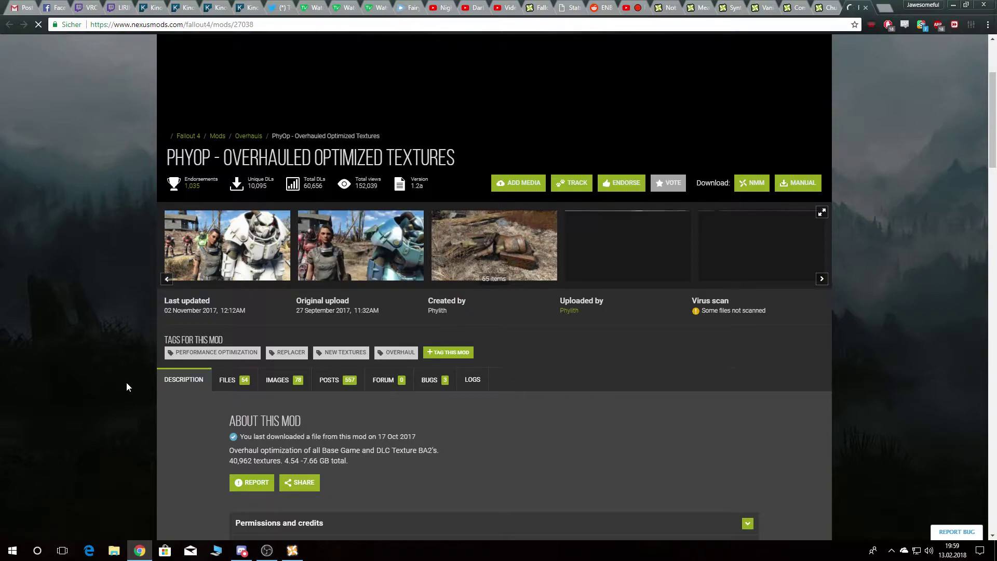
{"action": "scroll", "coordinate": [128, 387], "scroll_direction": "down", "scroll_amount": 5}
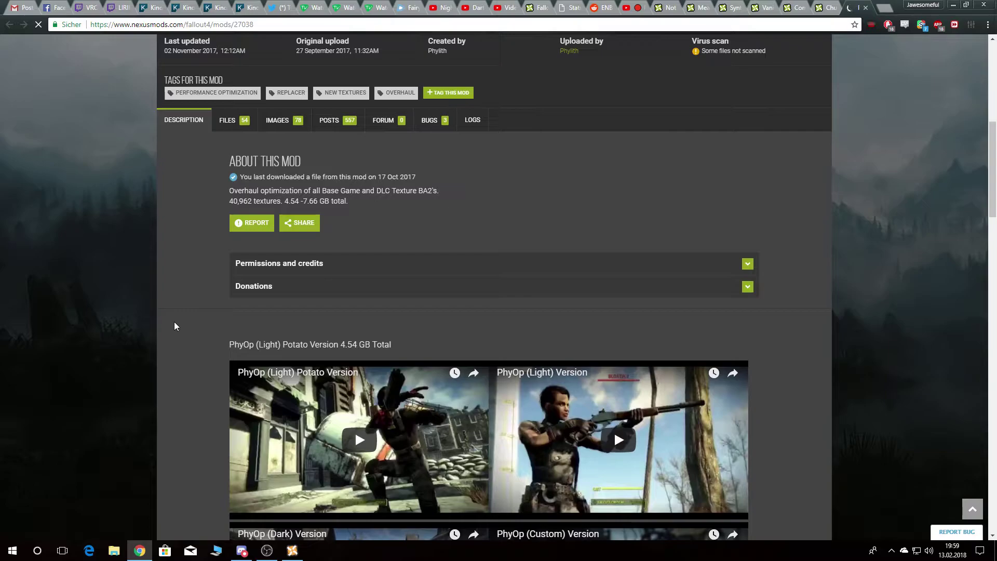
{"action": "scroll", "coordinate": [174, 326], "scroll_direction": "down", "scroll_amount": 13}
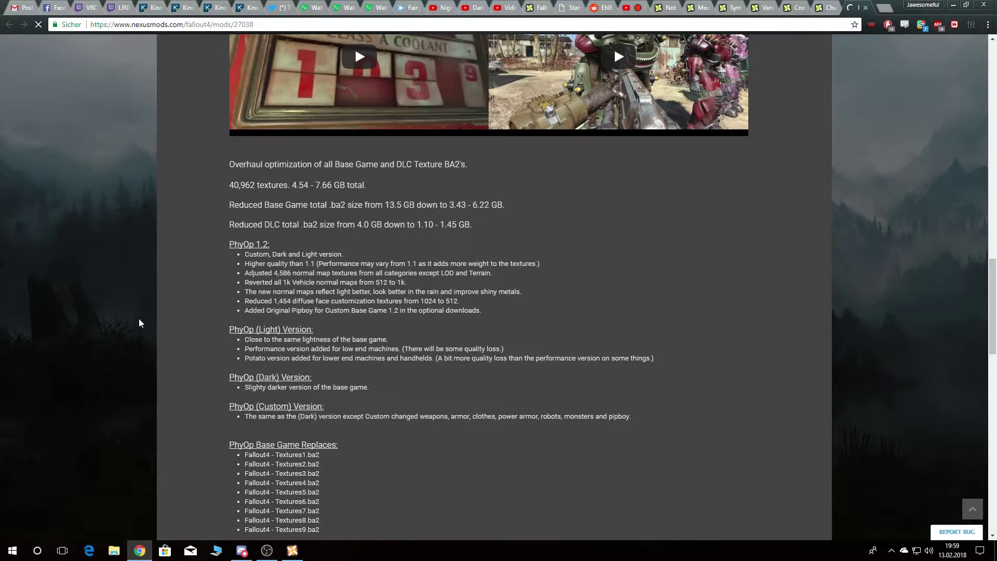
{"action": "scroll", "coordinate": [138, 323], "scroll_direction": "down", "scroll_amount": 5}
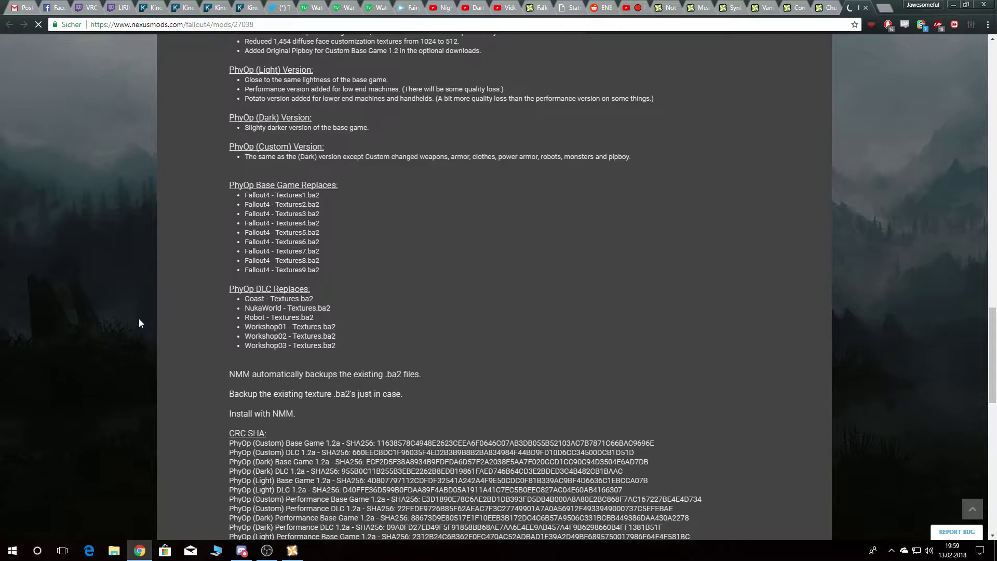
{"action": "scroll", "coordinate": [139, 319], "scroll_direction": "up", "scroll_amount": 20}
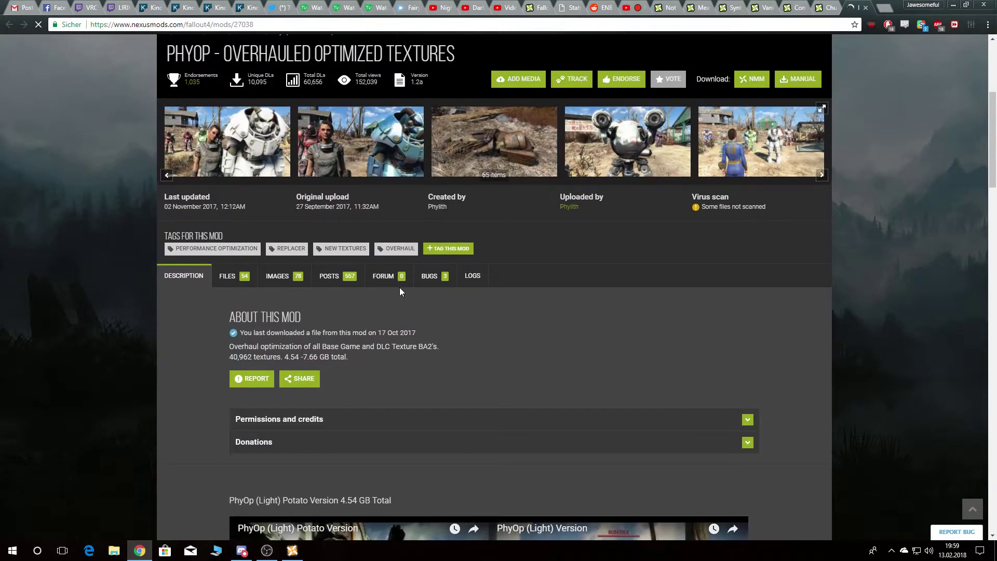
Look through both pages of bug reports for the PhyOp - Overhauled Optimized Textures mod.
{"action": "left_click", "coordinate": [429, 275]}
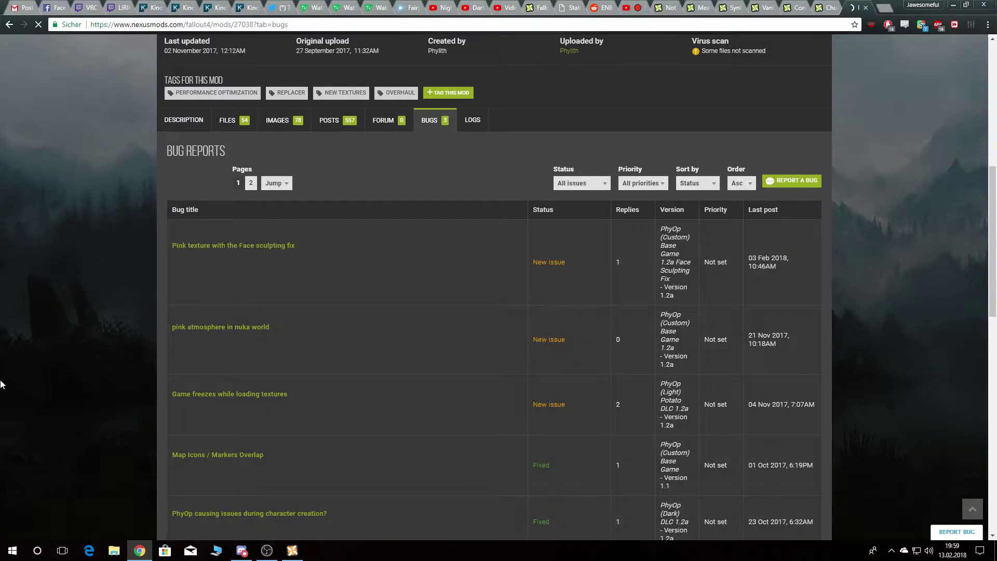
{"action": "scroll", "coordinate": [1, 384], "scroll_direction": "down", "scroll_amount": 2}
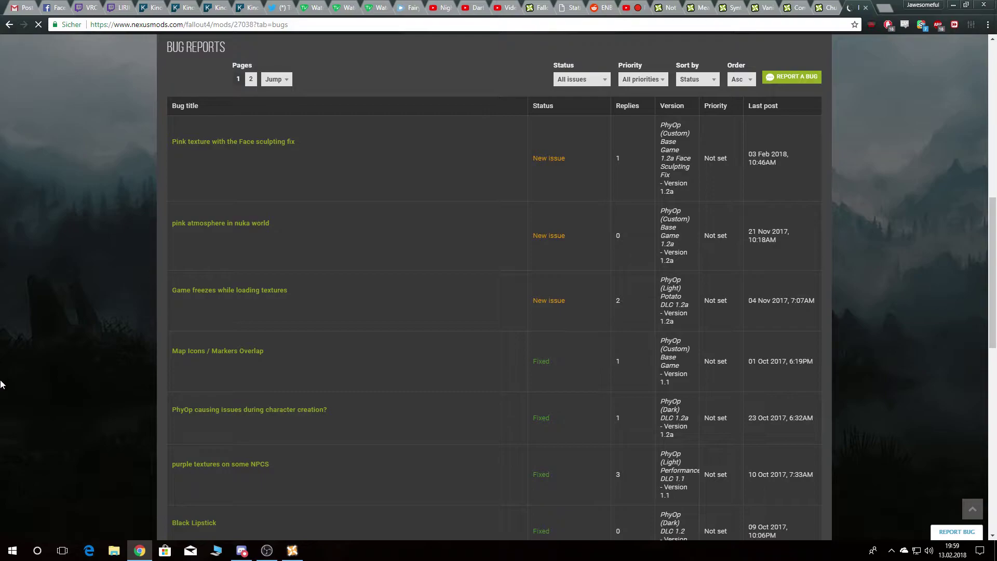
{"action": "scroll", "coordinate": [1, 384], "scroll_direction": "down", "scroll_amount": 3}
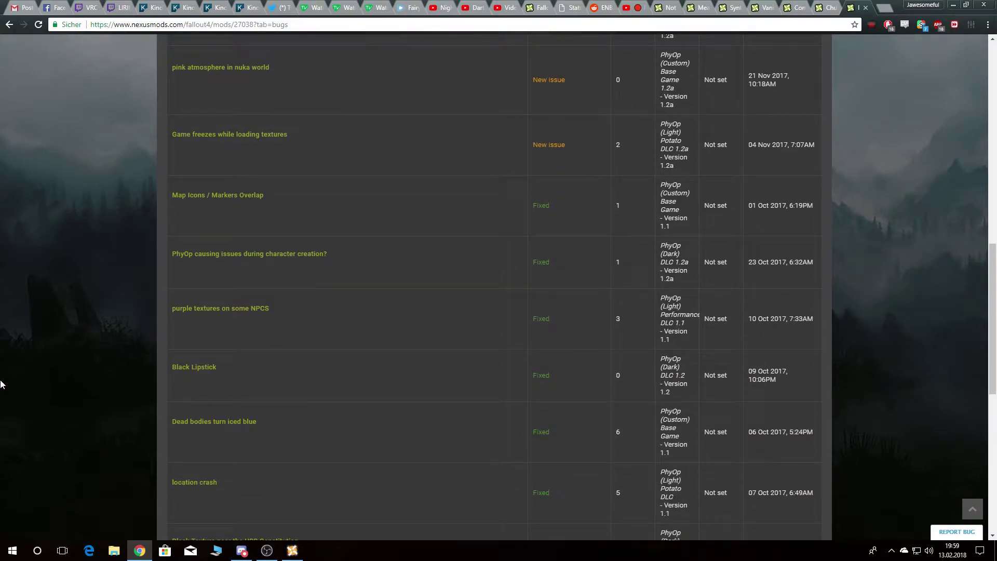
{"action": "scroll", "coordinate": [2, 384], "scroll_direction": "down", "scroll_amount": 3}
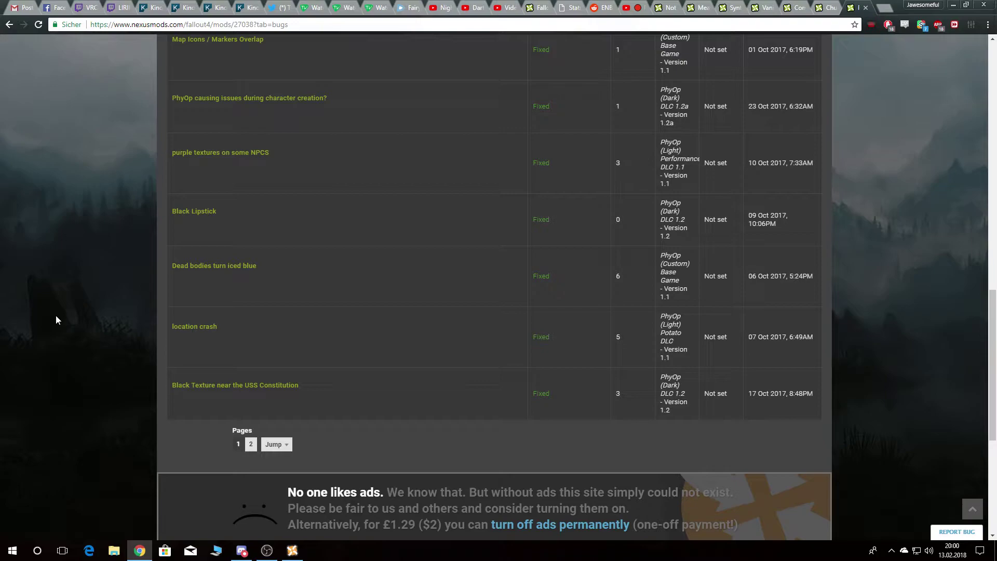
{"action": "left_click", "coordinate": [251, 444]}
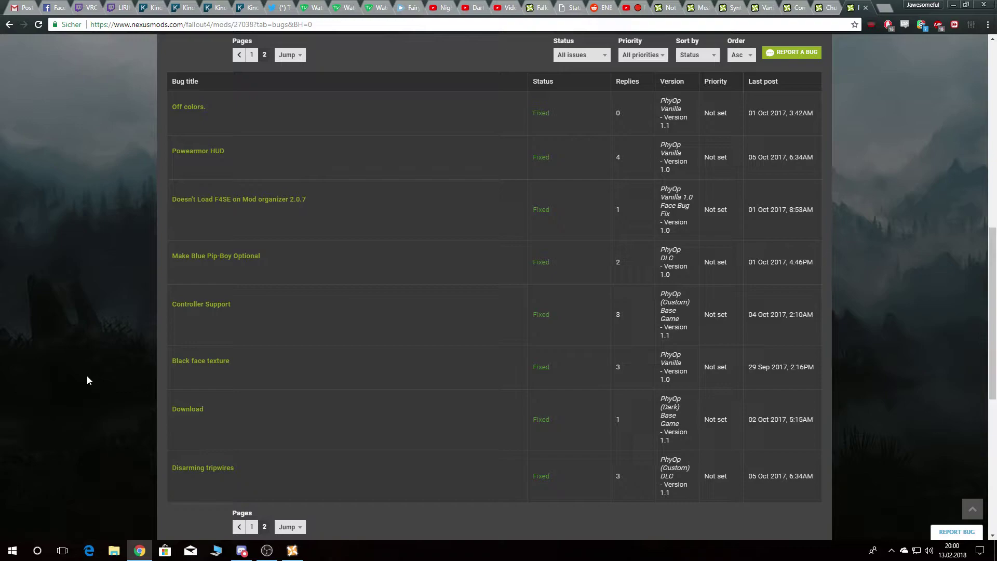
{"action": "scroll", "coordinate": [87, 380], "scroll_direction": "up", "scroll_amount": 2}
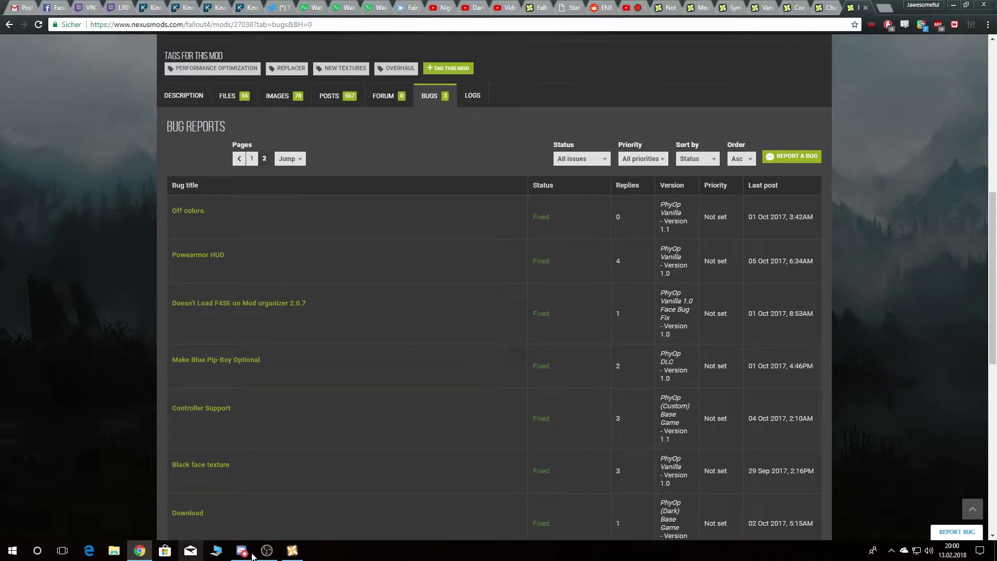
Switch back to Nexus Mod Manager and disable the PhyOp (Custom) Base Game 1.2 mod.
{"action": "left_click", "coordinate": [285, 554]}
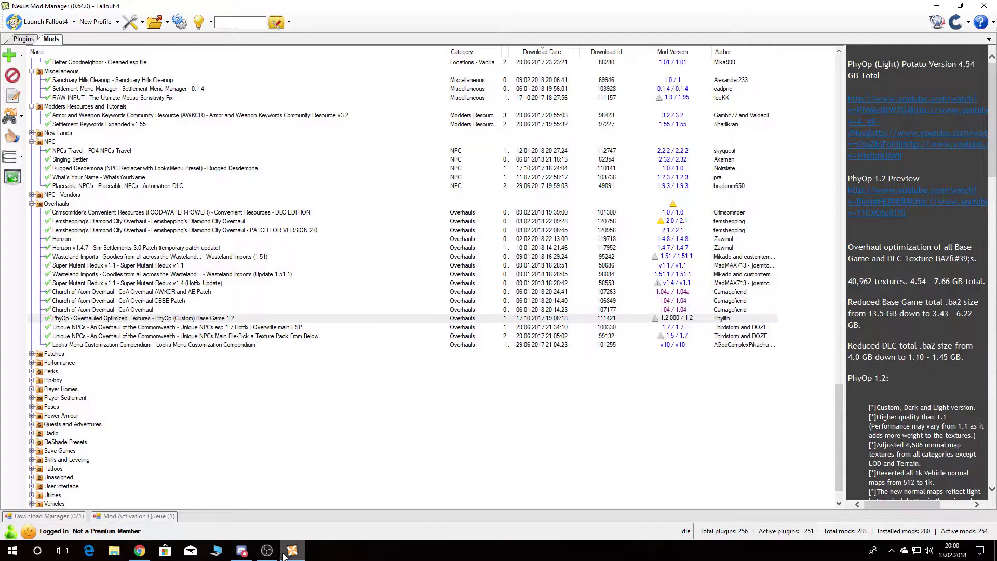
{"action": "left_click", "coordinate": [108, 318]}
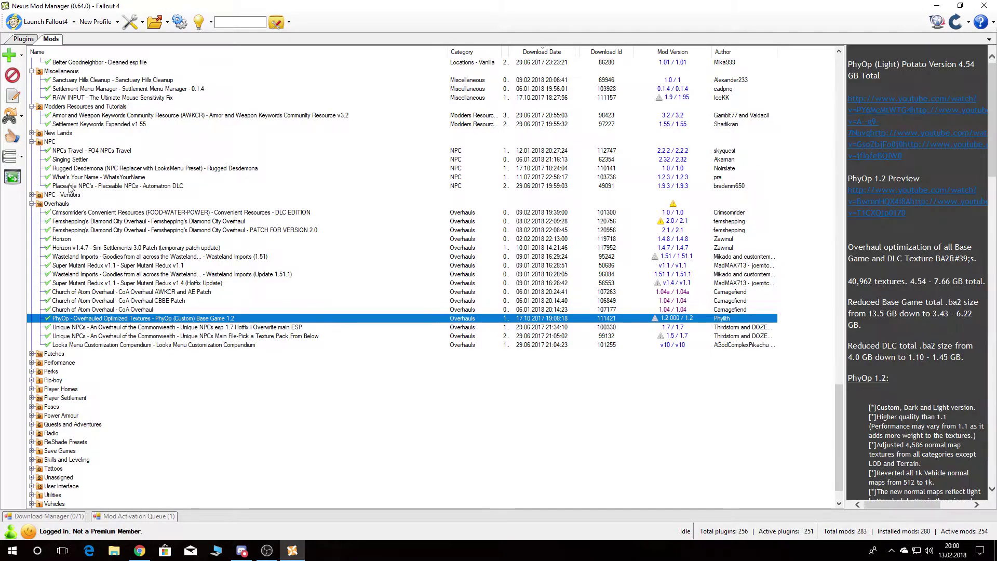
{"action": "left_click", "coordinate": [12, 76]}
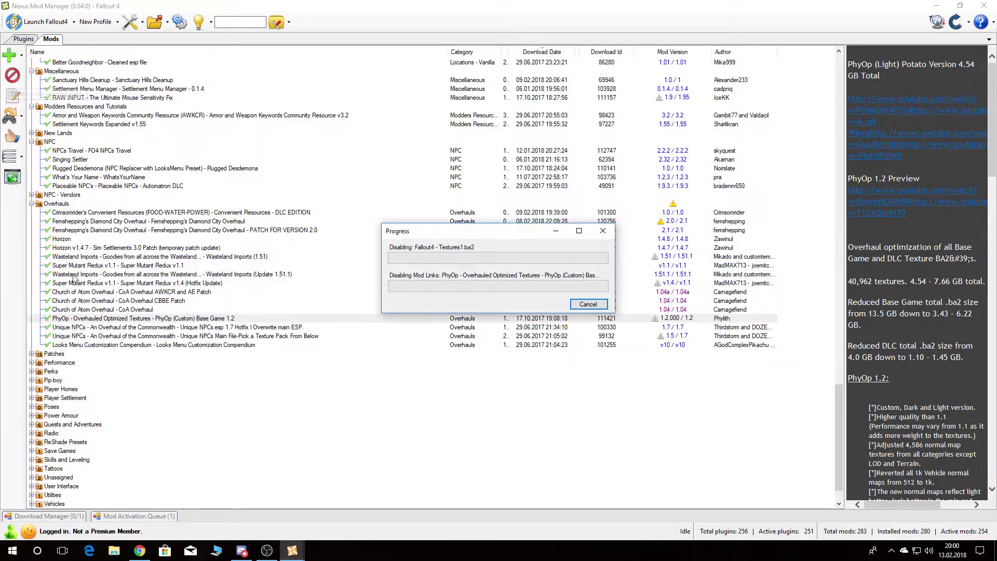
View the Unique NPCs - An Overhaul of the Commonwealth mod, open its Nexus Mods page and read the purpose and details sections.
{"action": "left_click", "coordinate": [71, 328]}
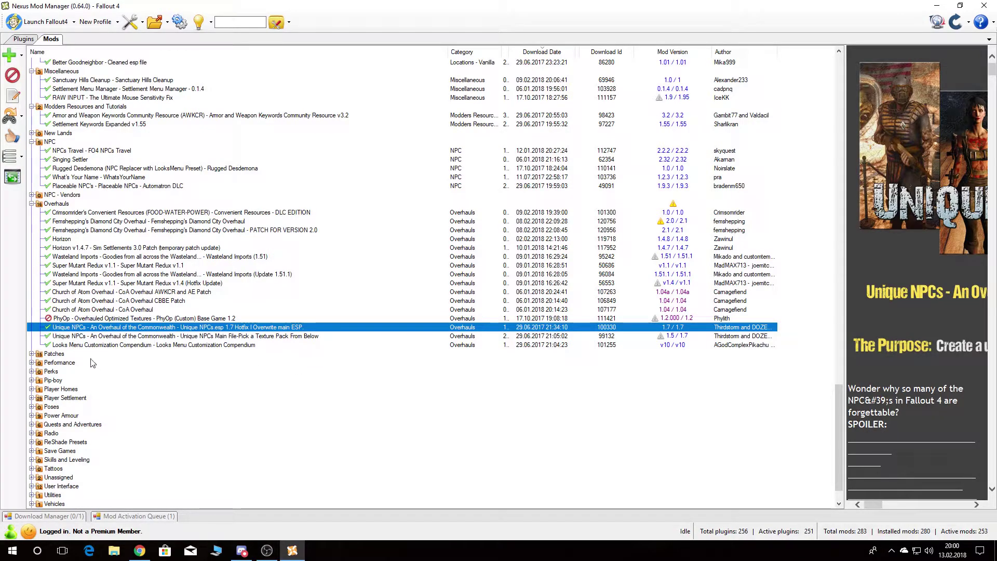
{"action": "left_click", "coordinate": [680, 338]}
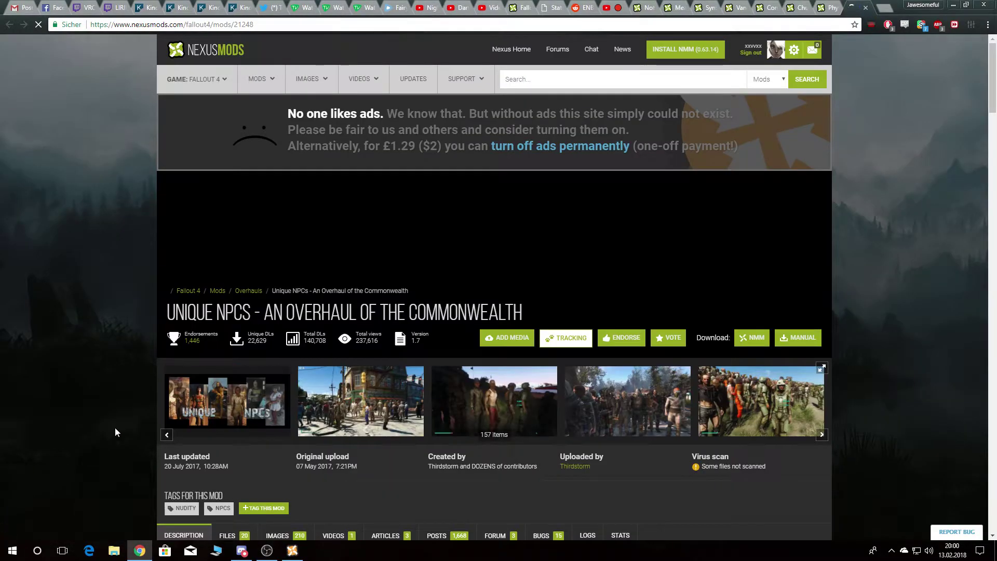
{"action": "scroll", "coordinate": [7, 273], "scroll_direction": "down", "scroll_amount": 5}
{"action": "scroll", "coordinate": [11, 270], "scroll_direction": "down", "scroll_amount": 5}
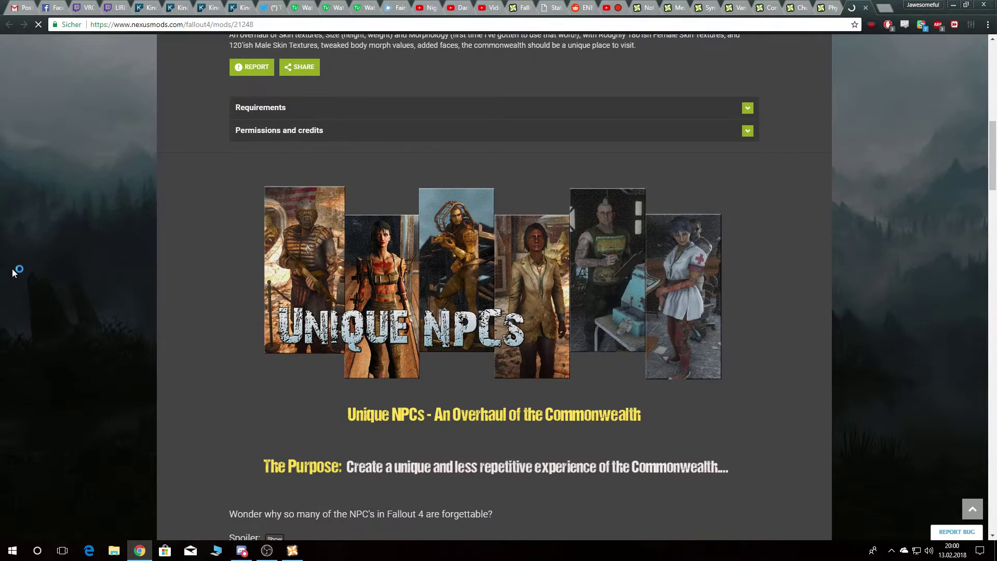
{"action": "scroll", "coordinate": [16, 270], "scroll_direction": "down", "scroll_amount": 5}
{"action": "scroll", "coordinate": [18, 270], "scroll_direction": "up", "scroll_amount": 3}
{"action": "scroll", "coordinate": [30, 285], "scroll_direction": "down", "scroll_amount": 4}
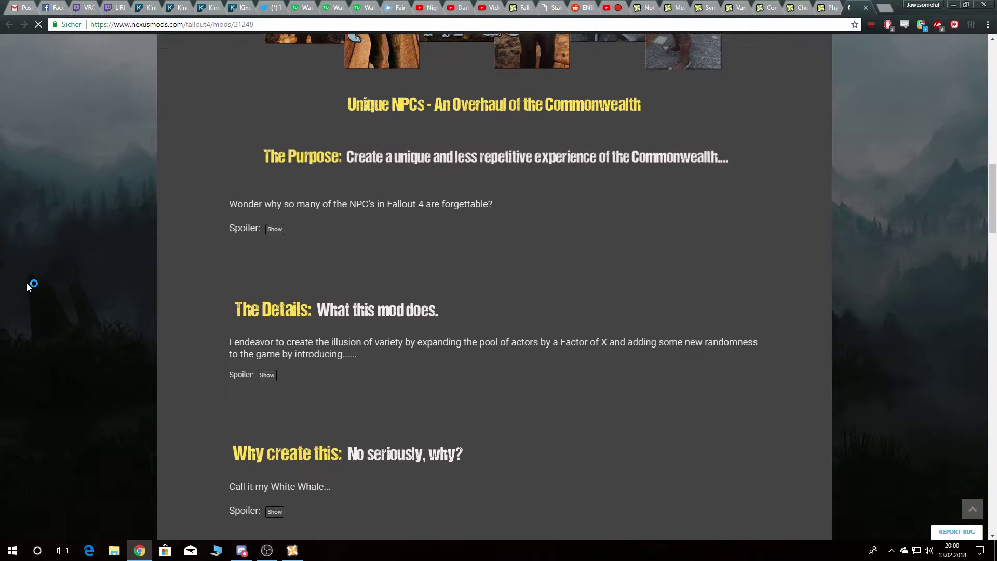
{"action": "left_click", "coordinate": [274, 227]}
{"action": "scroll", "coordinate": [177, 288], "scroll_direction": "up", "scroll_amount": 10}
Browse the author images of the Unique NPCs mod, viewing UniqueNPCs Triptych and UNPC before closing the image viewer.
{"action": "left_click", "coordinate": [277, 224]}
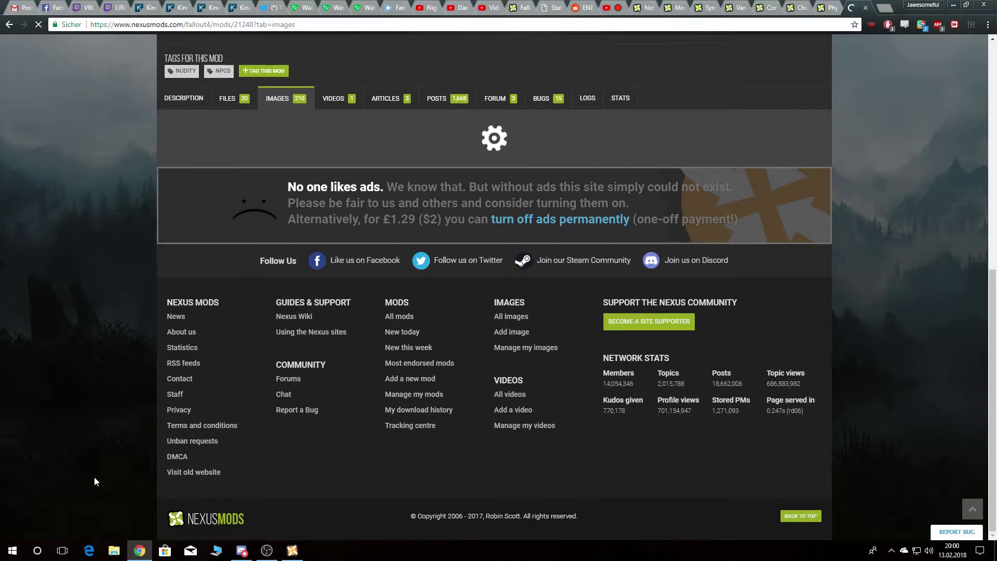
{"action": "scroll", "coordinate": [94, 467], "scroll_direction": "down", "scroll_amount": 2}
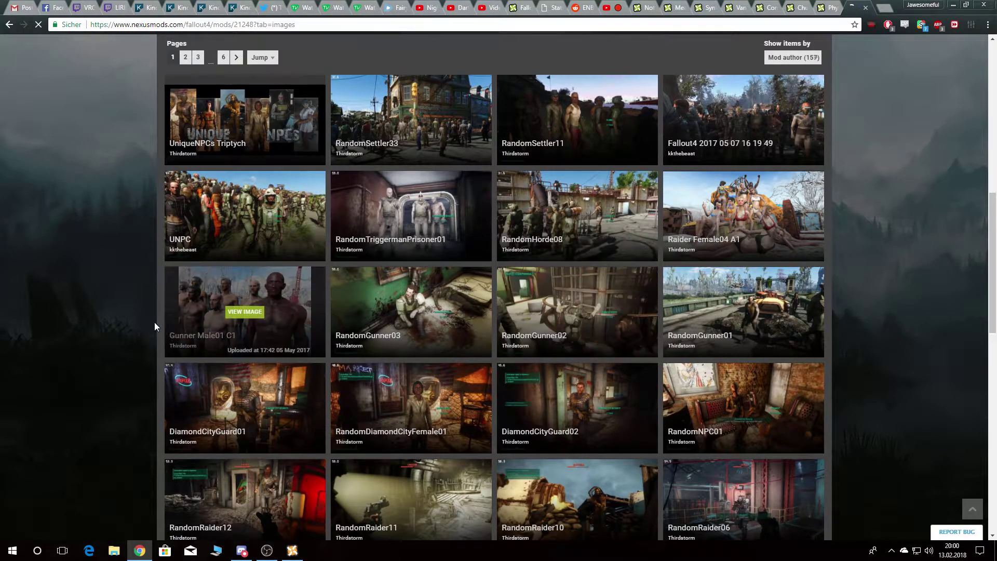
{"action": "scroll", "coordinate": [133, 322], "scroll_direction": "up", "scroll_amount": 3}
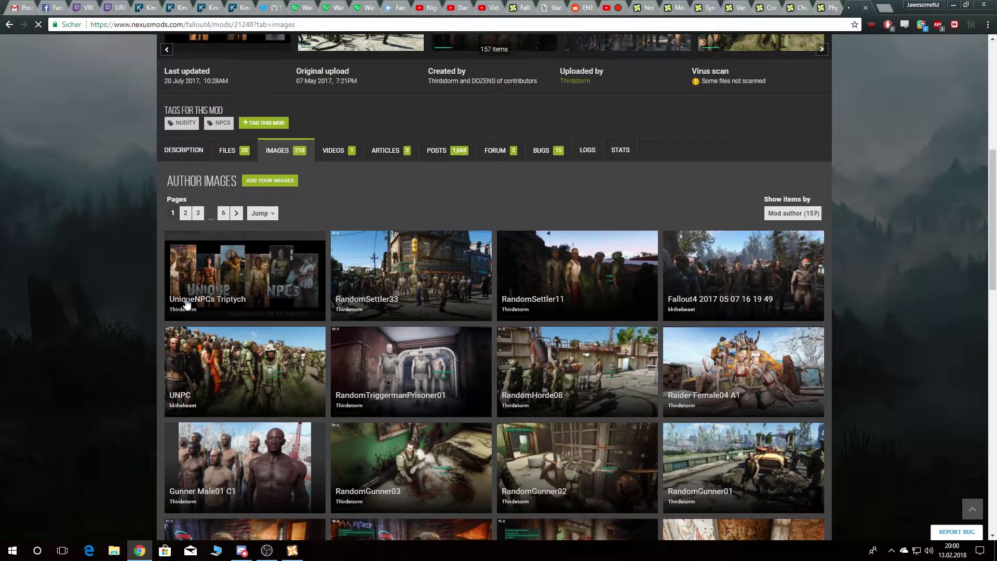
{"action": "left_click", "coordinate": [265, 268]}
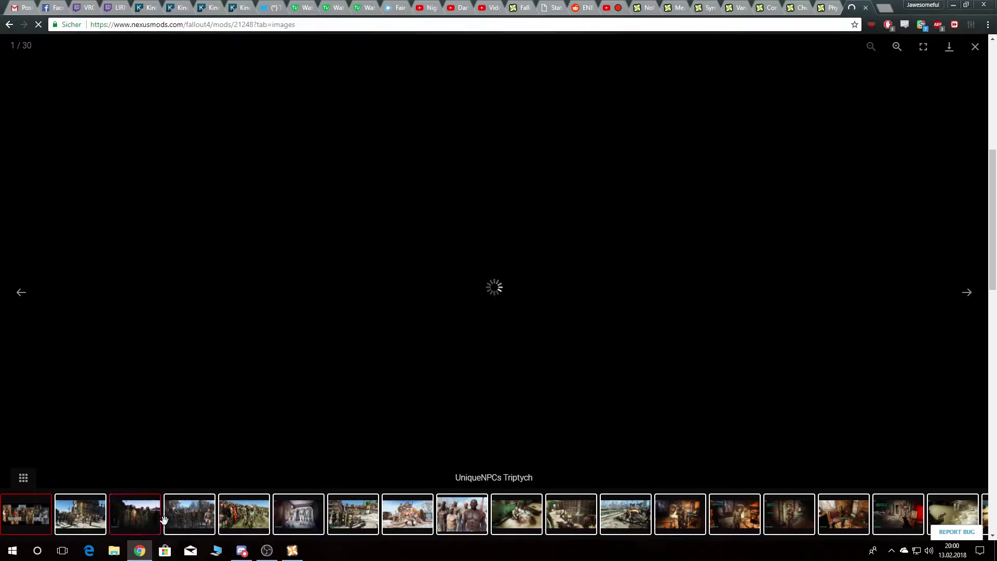
{"action": "left_click", "coordinate": [244, 514]}
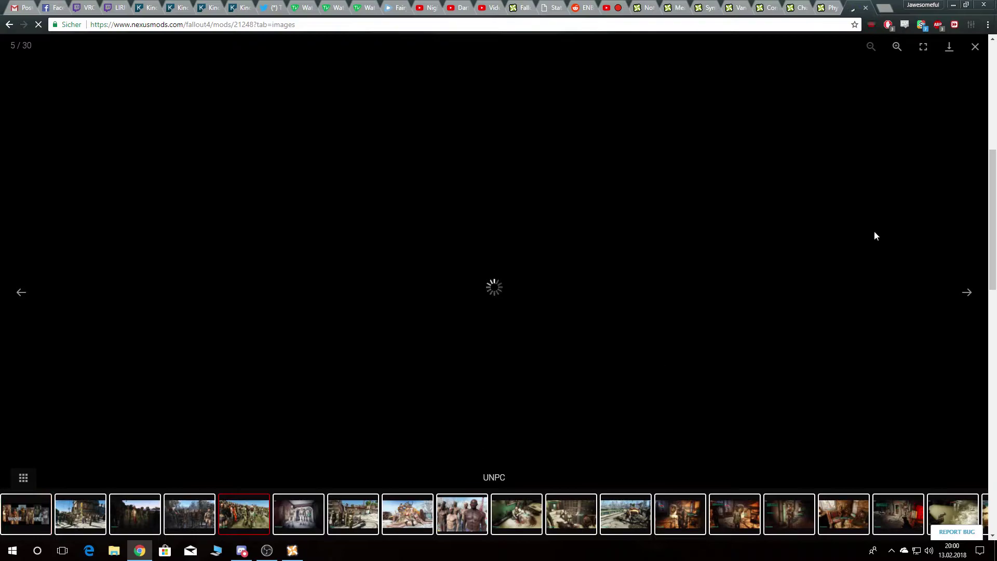
{"action": "left_click", "coordinate": [975, 46]}
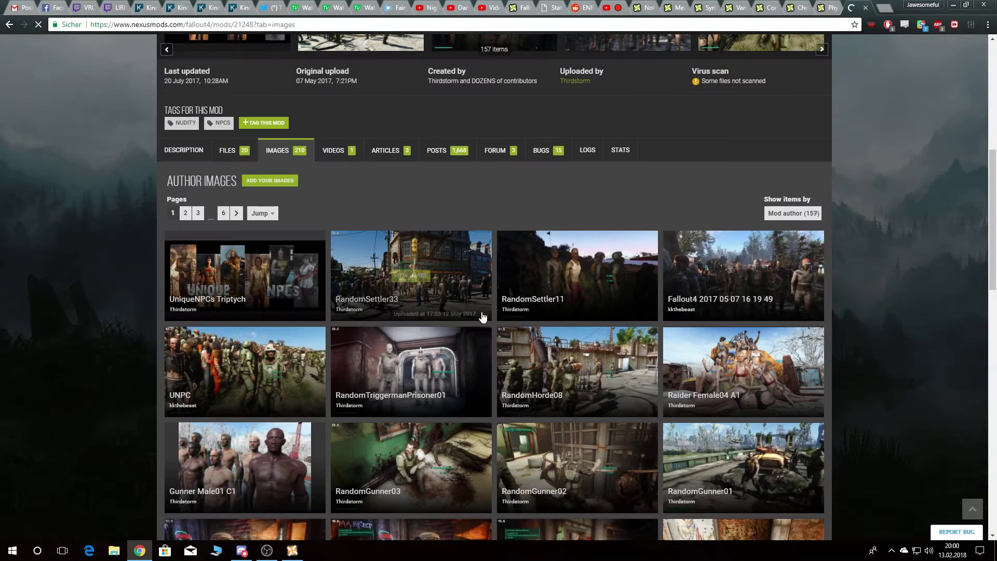
Close the browser tabs of the reviewed mod pages, from Unique NPCs back until the Not Your Average Neon page is showing.
{"action": "left_click", "coordinate": [865, 9]}
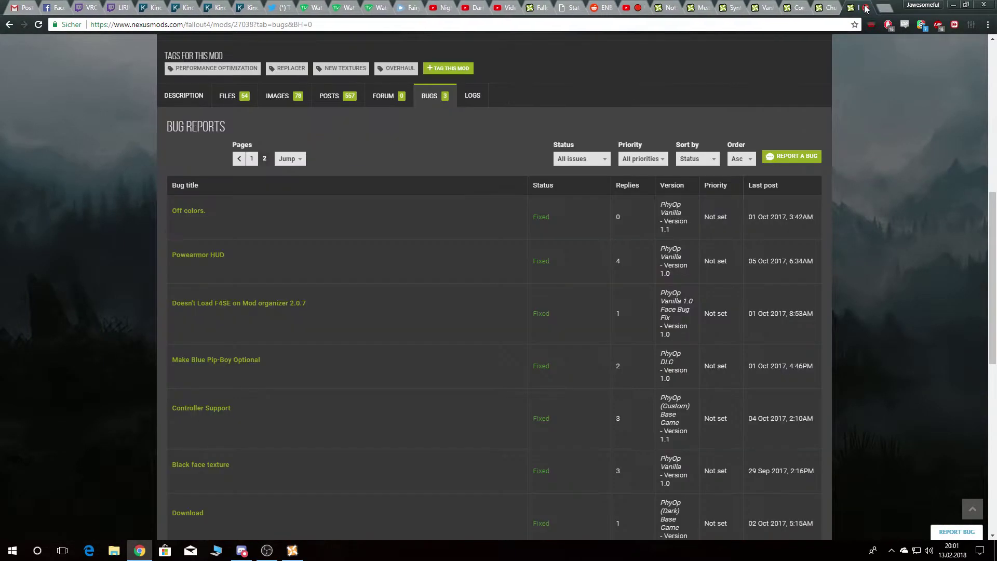
{"action": "left_click", "coordinate": [866, 9]}
{"action": "left_click", "coordinate": [866, 9]}
{"action": "left_click", "coordinate": [866, 9]}
{"action": "left_click", "coordinate": [866, 9]}
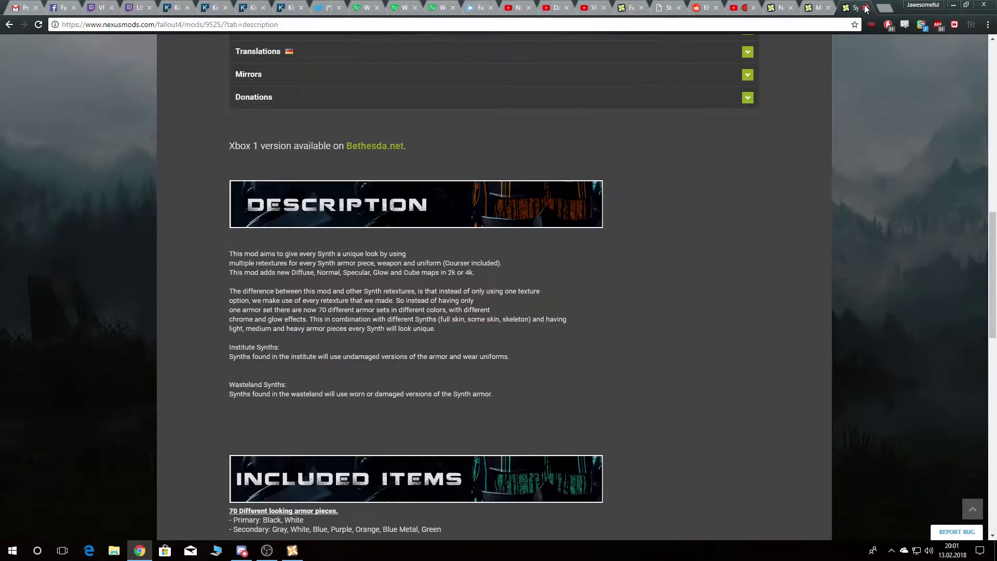
{"action": "left_click", "coordinate": [866, 9]}
{"action": "left_click", "coordinate": [865, 9]}
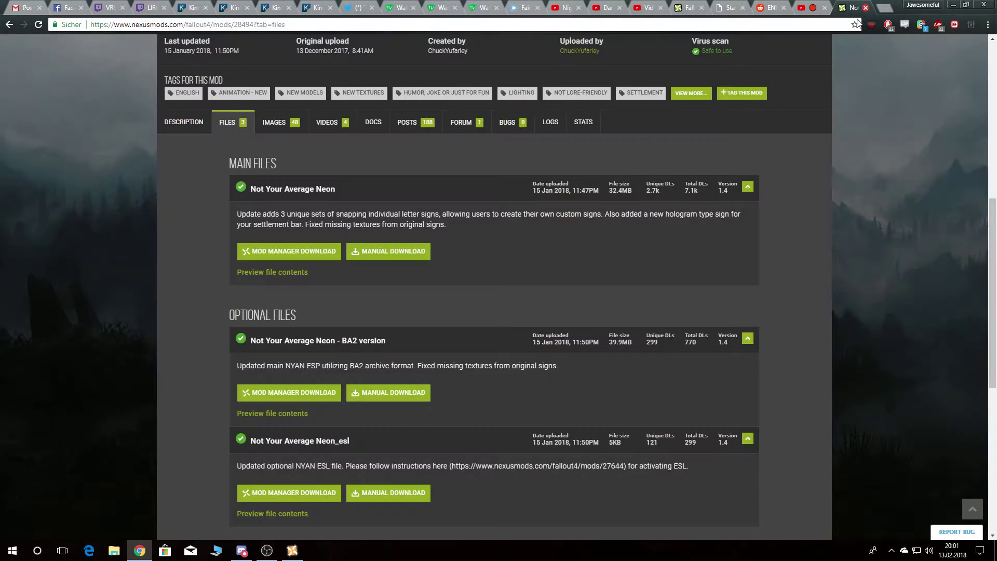
Return to Nexus Mod Manager, view the Looks Menu Customization Compendium description and expand the Patches, Pip-boy and Player Homes categories.
{"action": "left_click", "coordinate": [292, 550]}
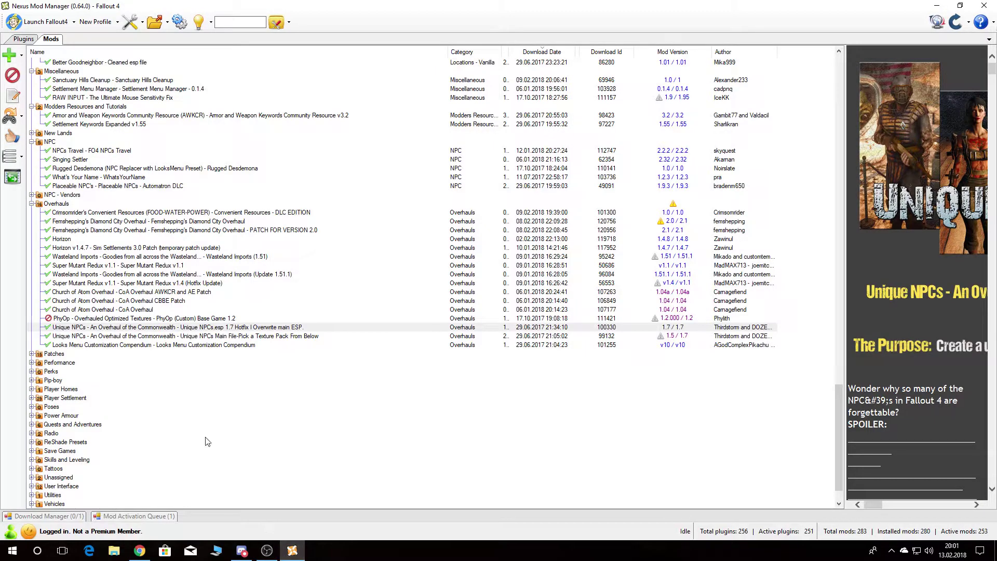
{"action": "left_click", "coordinate": [78, 347]}
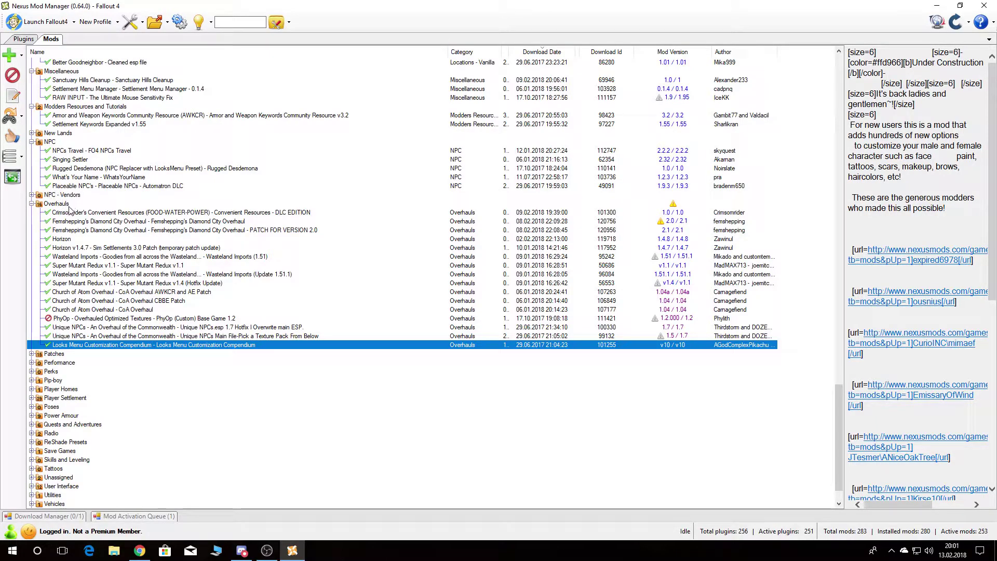
{"action": "left_click", "coordinate": [31, 355]}
{"action": "scroll", "coordinate": [75, 311], "scroll_direction": "down", "scroll_amount": 6}
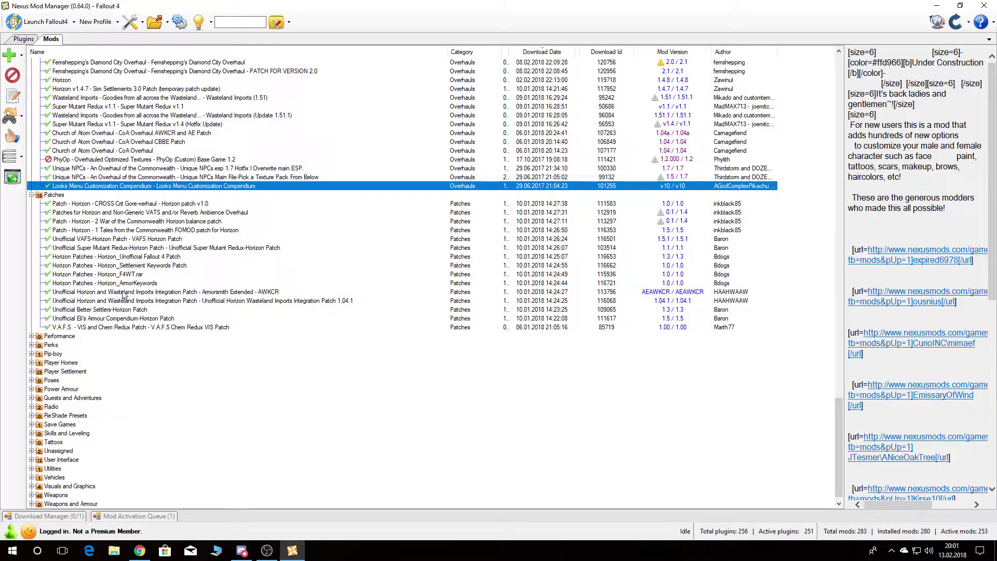
{"action": "scroll", "coordinate": [120, 291], "scroll_direction": "down", "scroll_amount": 1}
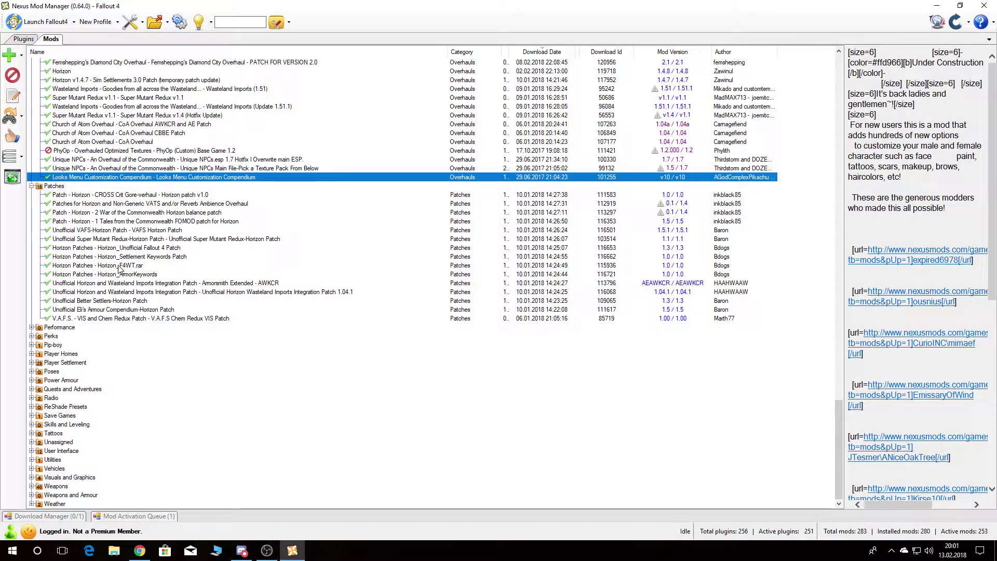
{"action": "left_click", "coordinate": [31, 345]}
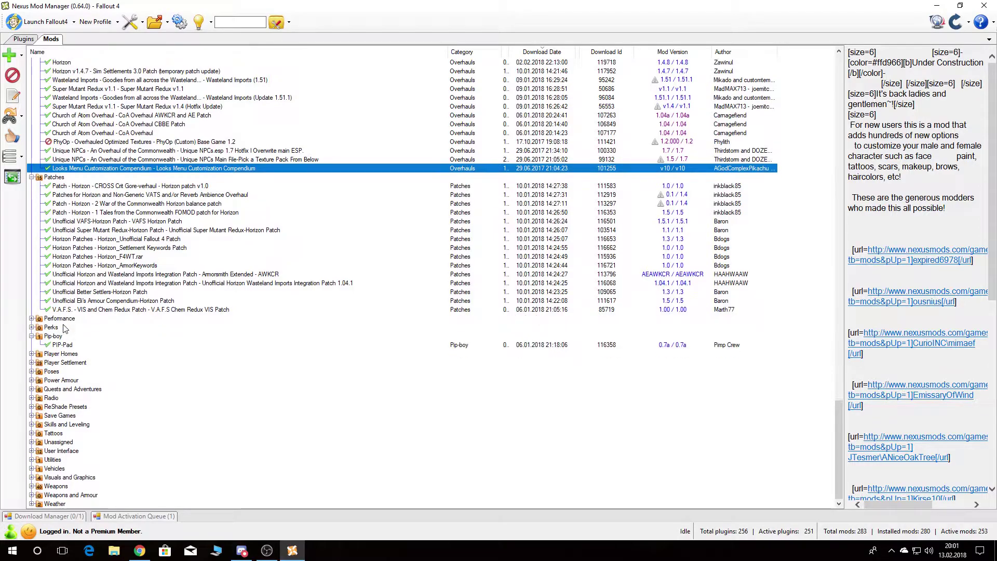
{"action": "left_click", "coordinate": [32, 354]}
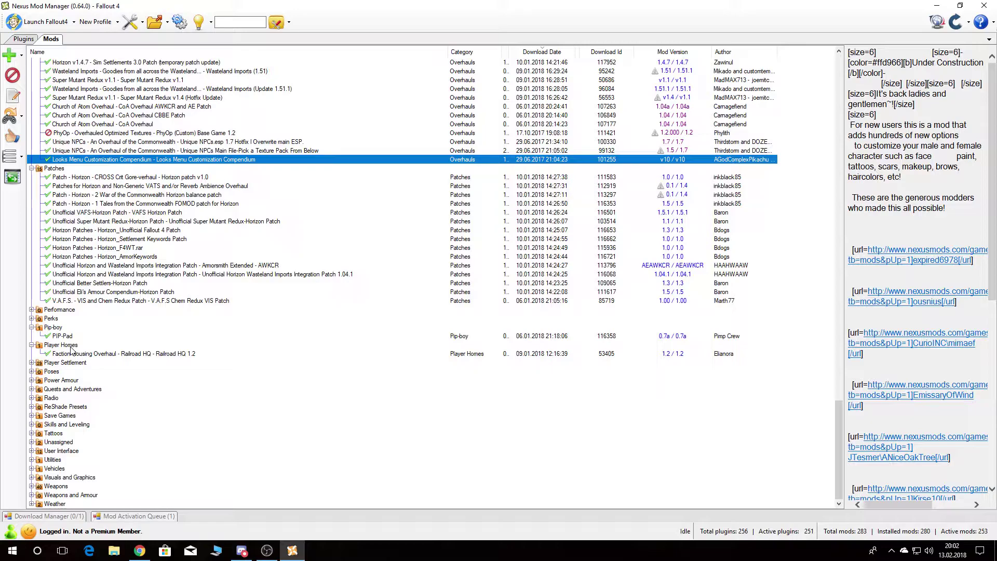
Expand the Player Settlement category and activate the CatDeco Floors and More mod.
{"action": "left_click", "coordinate": [32, 362]}
{"action": "scroll", "coordinate": [110, 249], "scroll_direction": "down", "scroll_amount": 3}
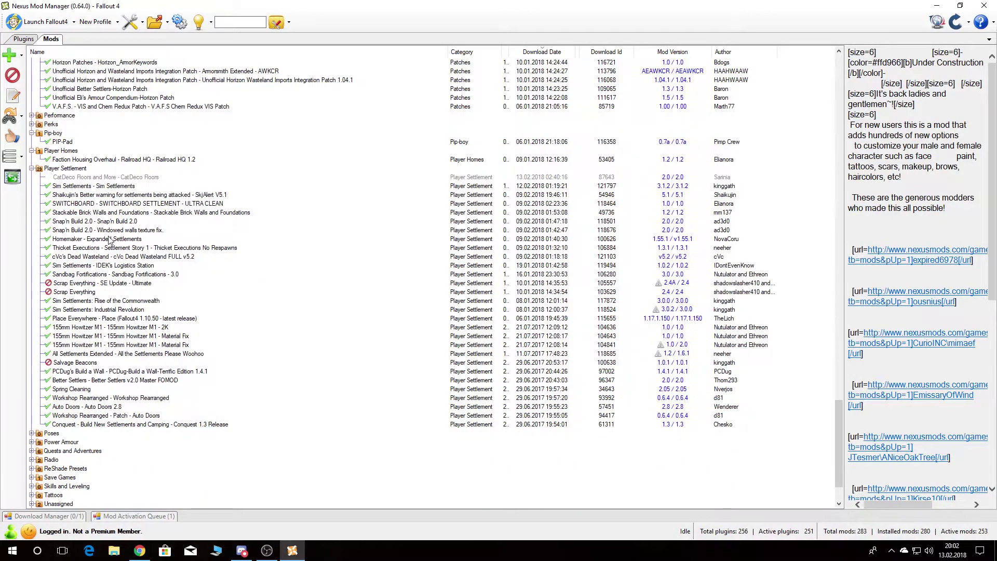
{"action": "left_click", "coordinate": [79, 178]}
{"action": "left_click", "coordinate": [19, 93]}
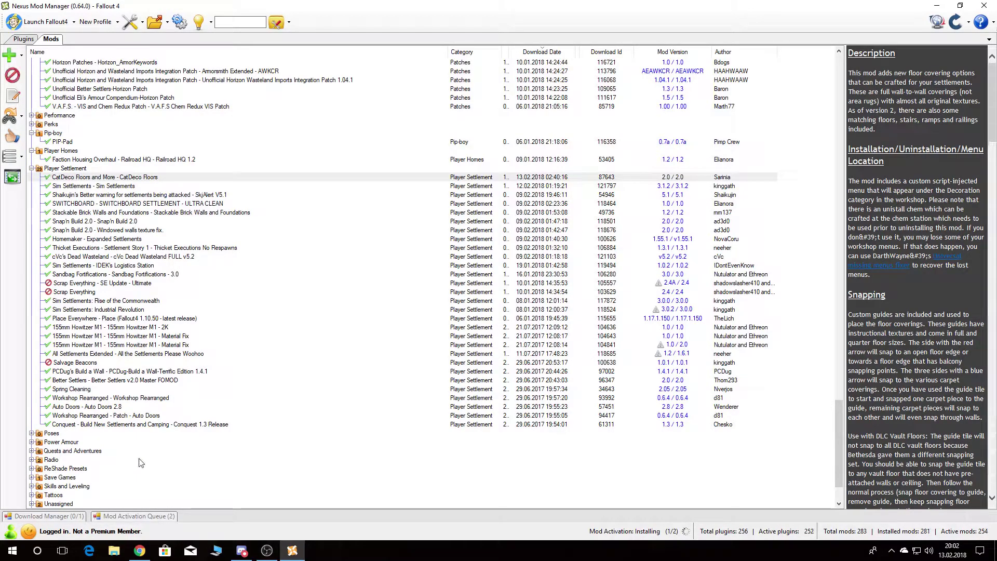
View the descriptions of Sim Settlements, Shaikujin's Better warning, SWITCHBOARD SETTLEMENT - ULTRA CLEAN, and Stackable Brick Walls and Foundations.
{"action": "left_click", "coordinate": [82, 187]}
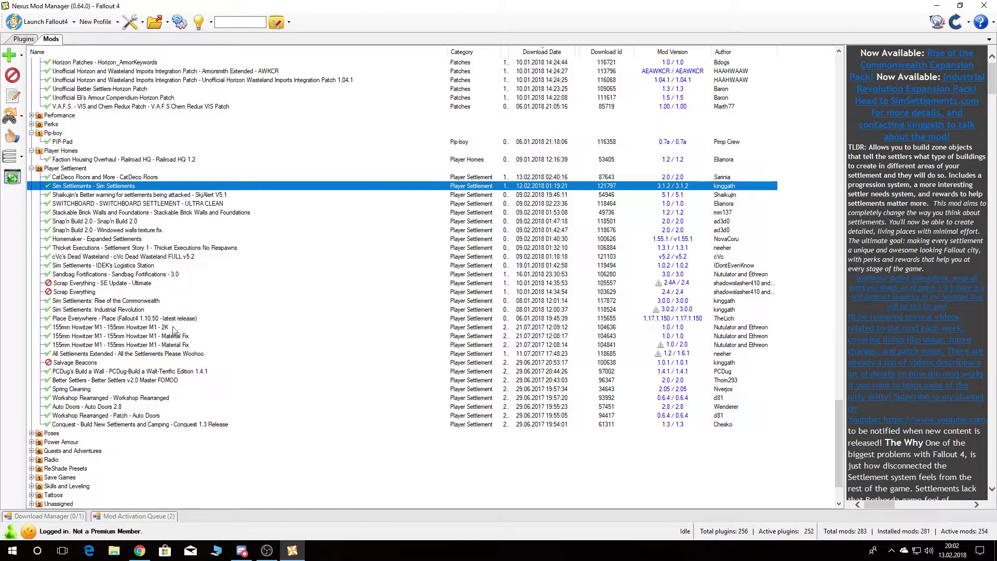
{"action": "left_click", "coordinate": [89, 195]}
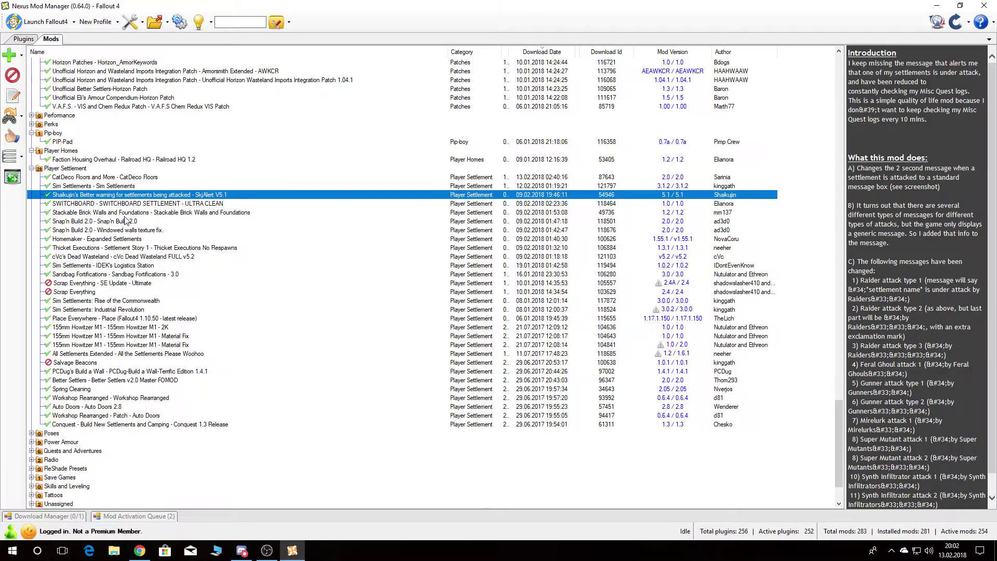
{"action": "left_click", "coordinate": [106, 204]}
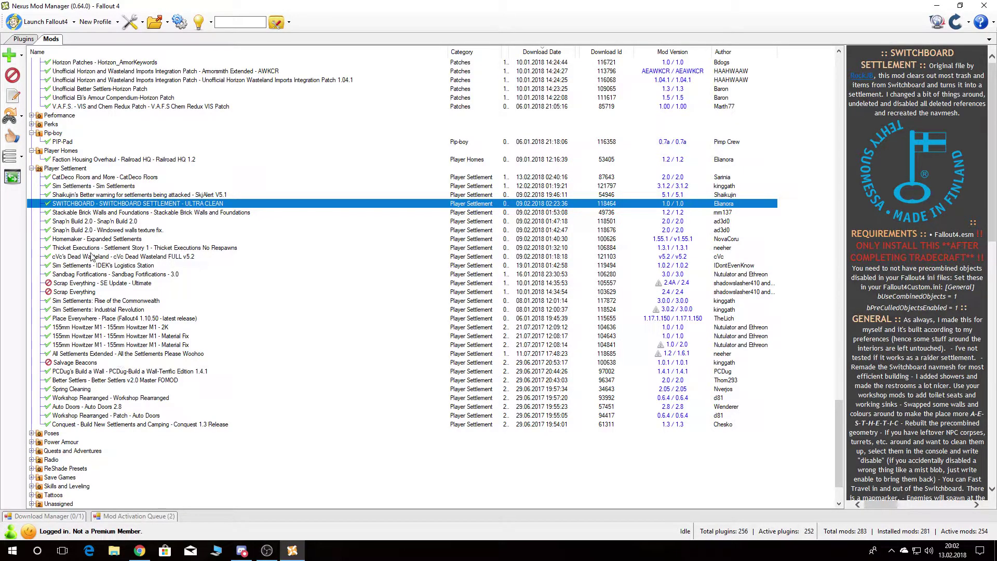
{"action": "left_click", "coordinate": [72, 213]}
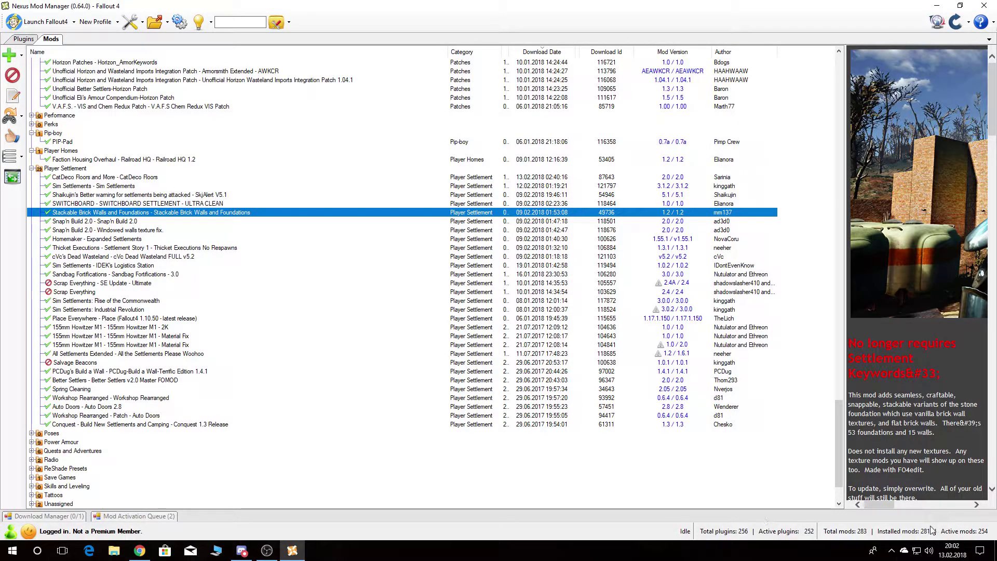
{"action": "mouse_move", "coordinate": [869, 506]}
{"action": "left_mouse_down"}
{"action": "mouse_move", "coordinate": [945, 509]}
{"action": "mouse_move", "coordinate": [869, 511]}
{"action": "left_mouse_up"}
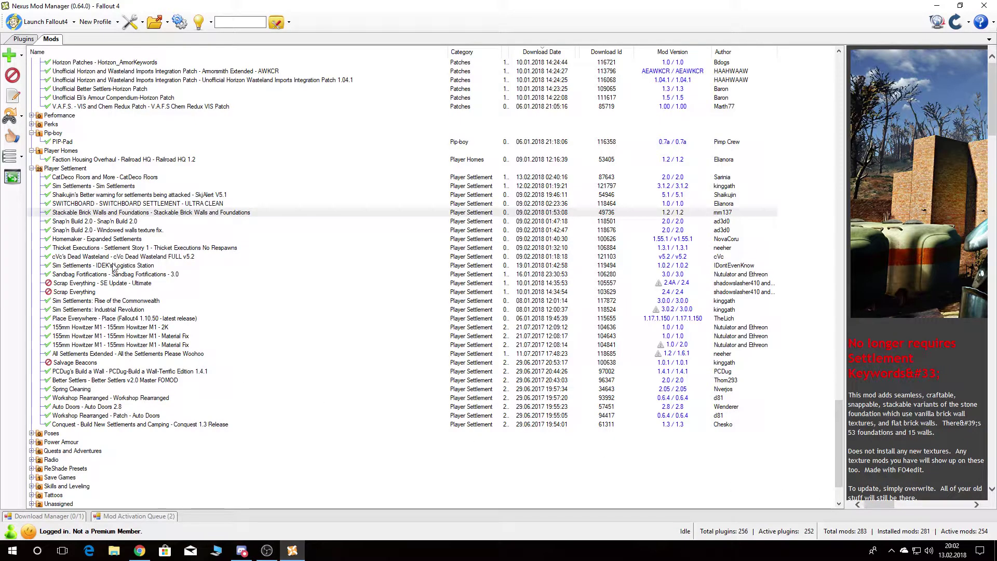
View the descriptions of Snap'n Build 2.0, Homemaker, Thicket Executions, cVc's Dead Wasteland, IDEK's Logistics Station and Sandbag Fortifications.
{"action": "left_click", "coordinate": [99, 222]}
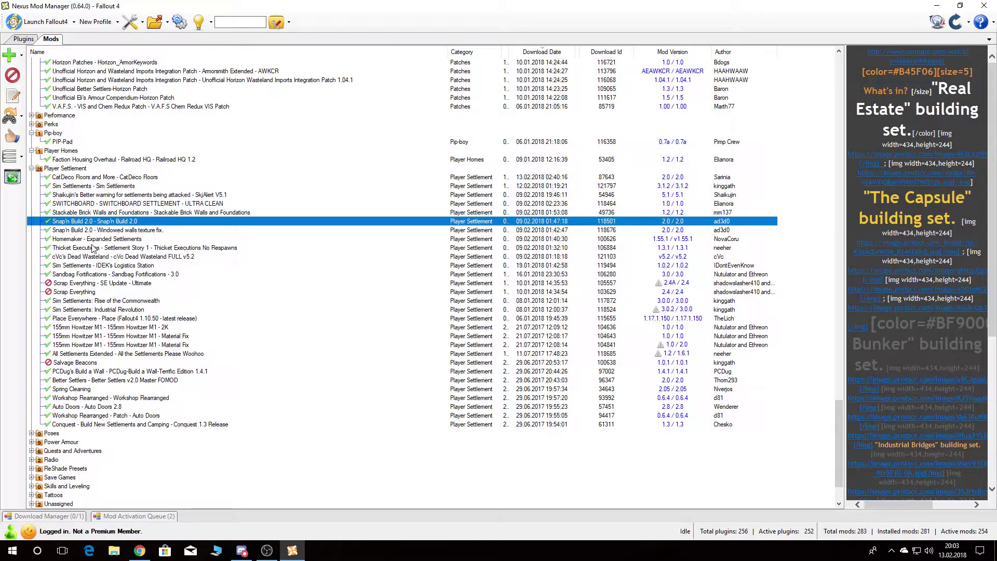
{"action": "left_click", "coordinate": [91, 240]}
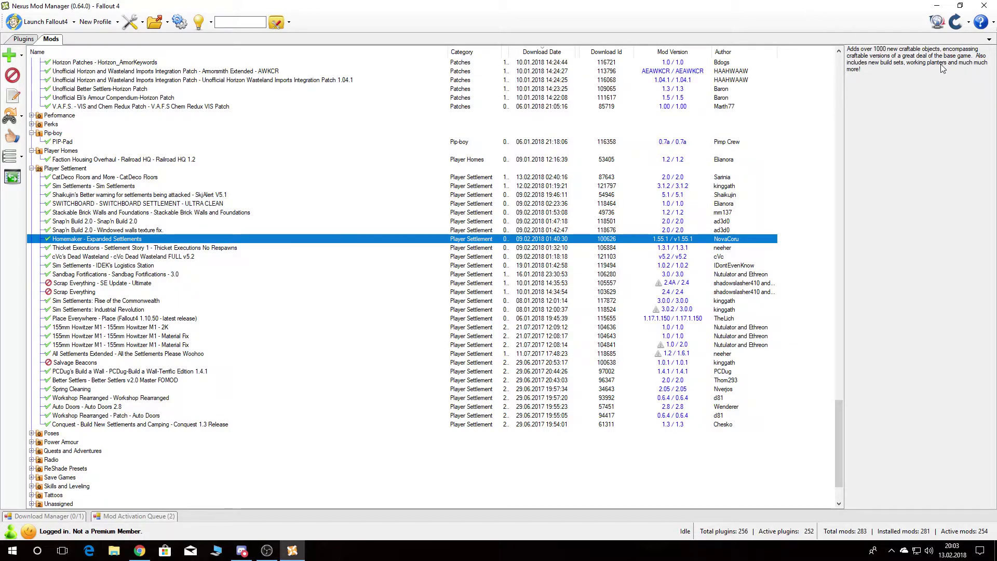
{"action": "left_click", "coordinate": [106, 249]}
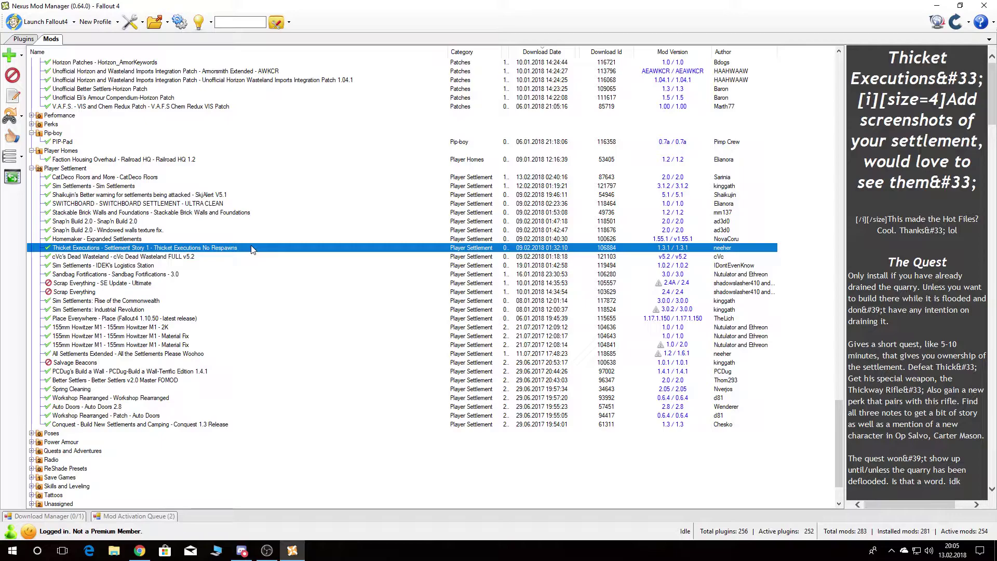
{"action": "left_click", "coordinate": [149, 257]}
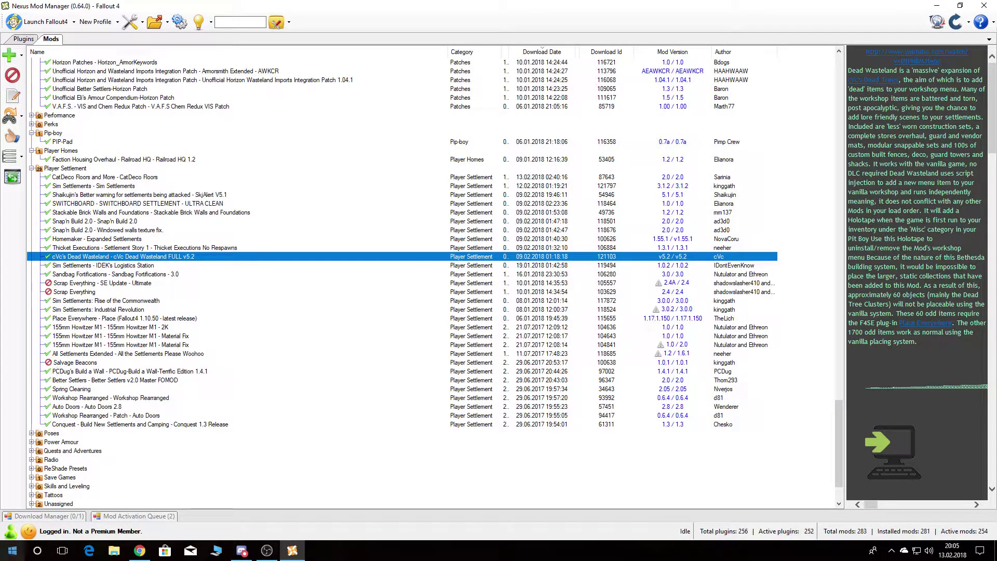
{"action": "left_click", "coordinate": [66, 266]}
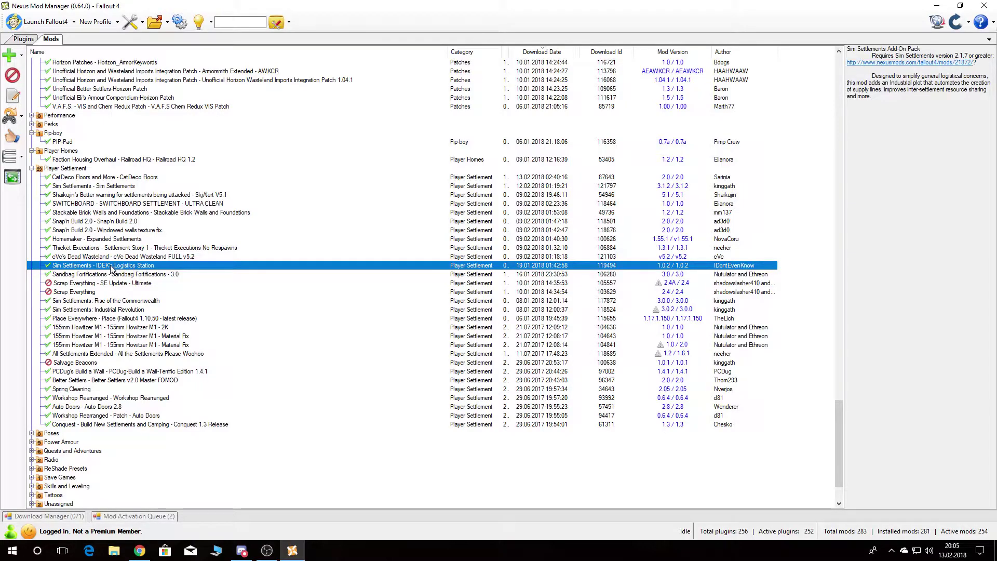
{"action": "left_click", "coordinate": [83, 276]}
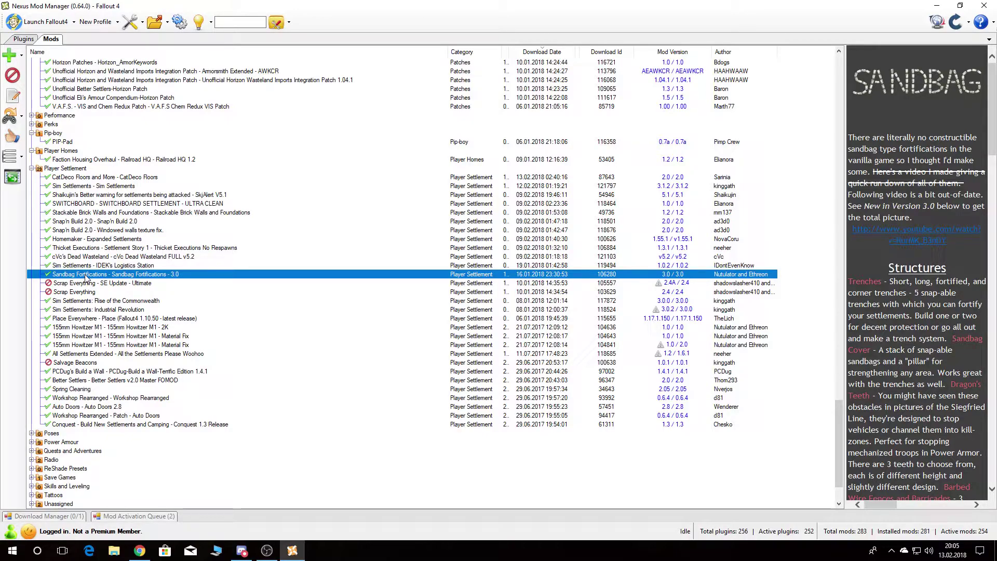
View the descriptions of Rise of the Commonwealth, Industrial Revolution, 155mm Howitzer M1 - 2K, All Settlements Extended and Salvage Beacons.
{"action": "left_click", "coordinate": [67, 301]}
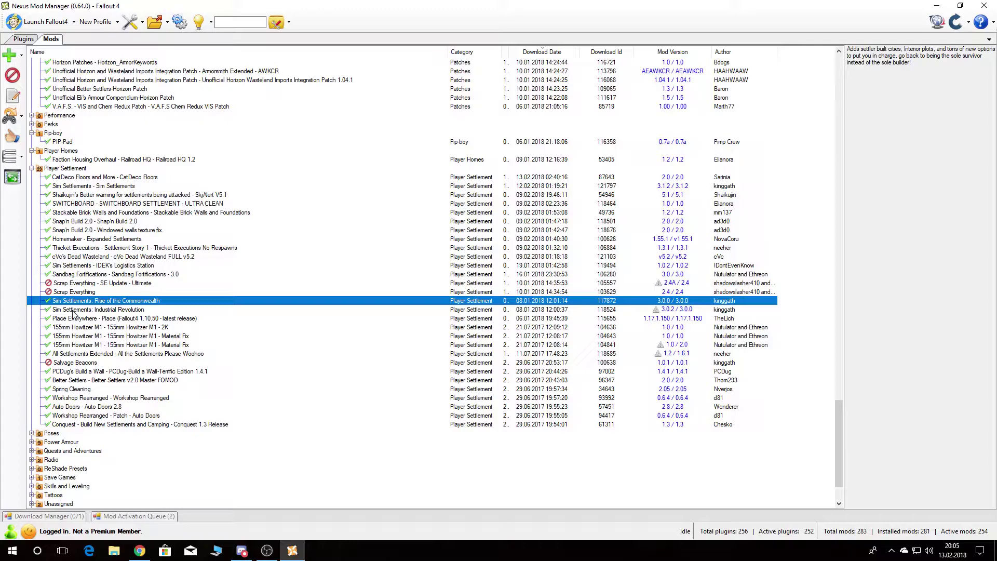
{"action": "left_click", "coordinate": [74, 310]}
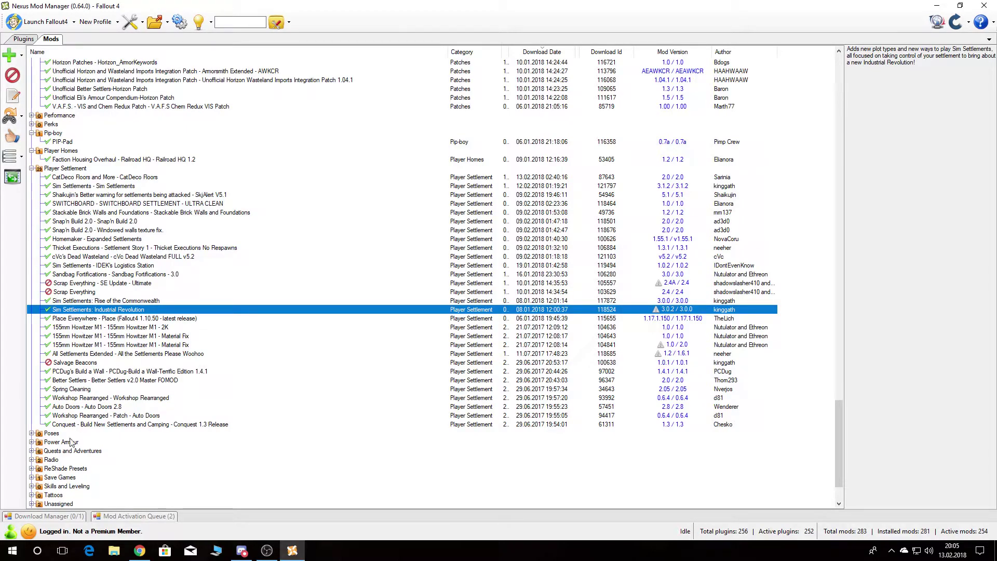
{"action": "left_click", "coordinate": [98, 327]}
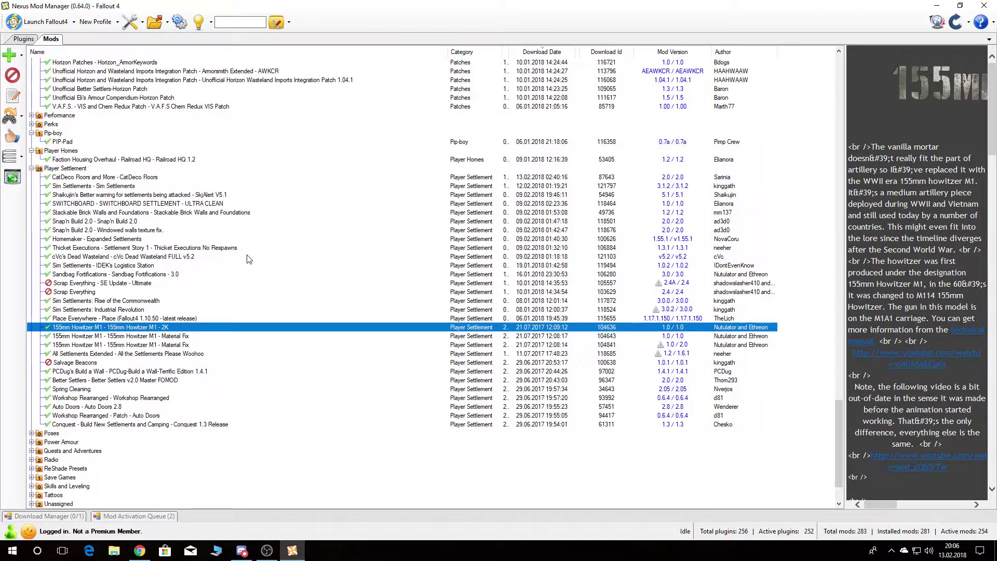
{"action": "scroll", "coordinate": [241, 258], "scroll_direction": "down", "scroll_amount": 2}
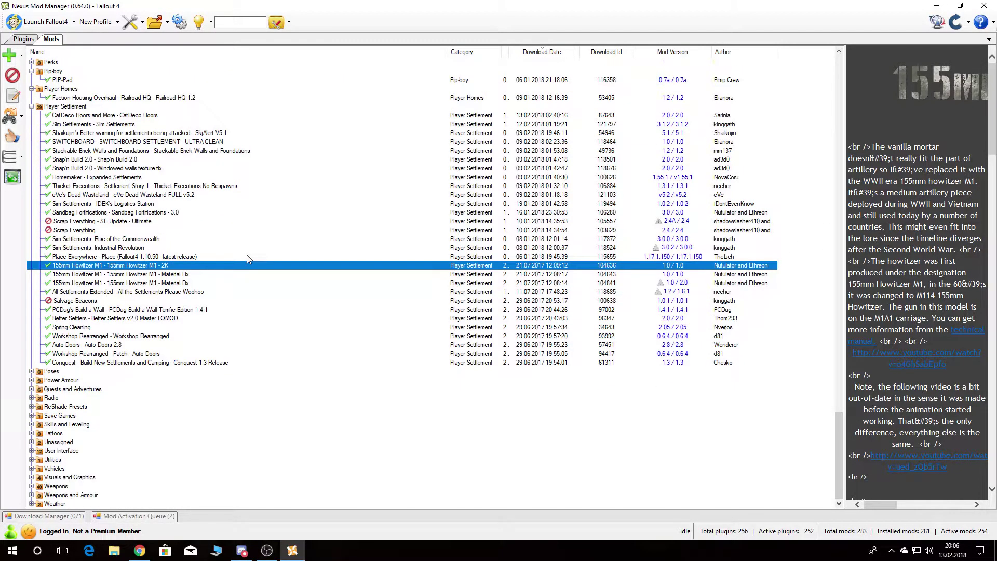
{"action": "left_click", "coordinate": [97, 293]}
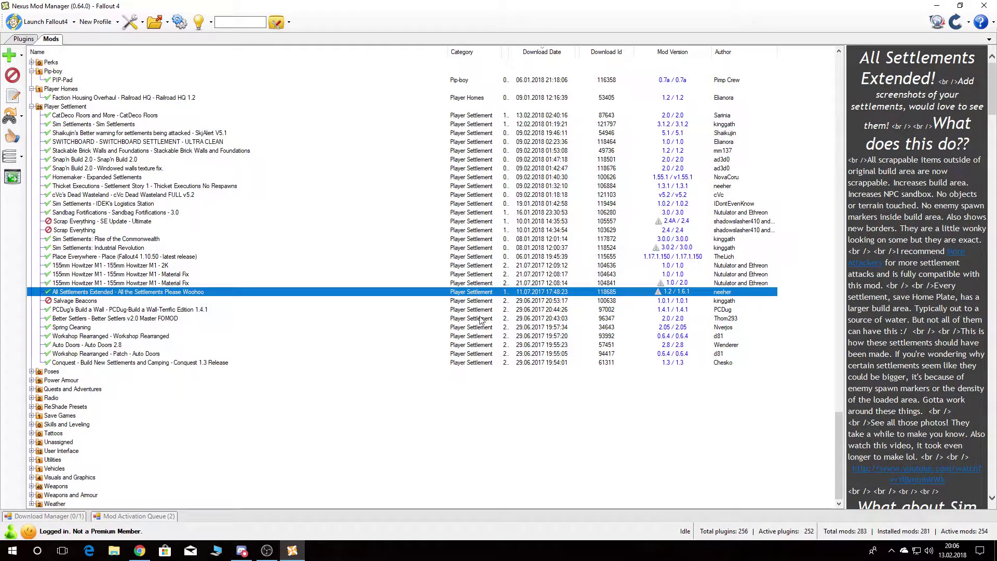
{"action": "left_click", "coordinate": [79, 302]}
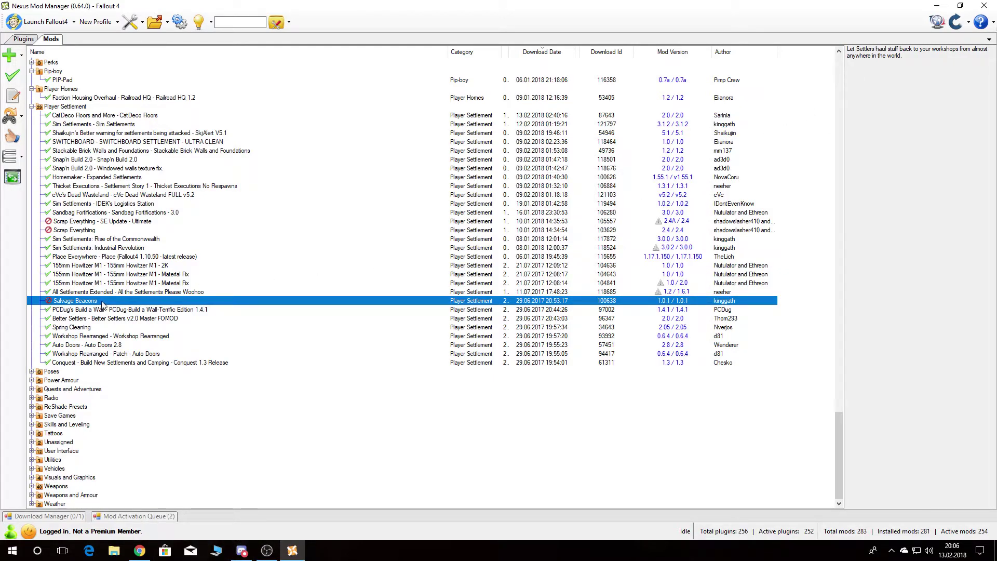
Open the Nexus page of PCDug's Build a Wall and look through its description and files.
{"action": "left_click", "coordinate": [86, 311]}
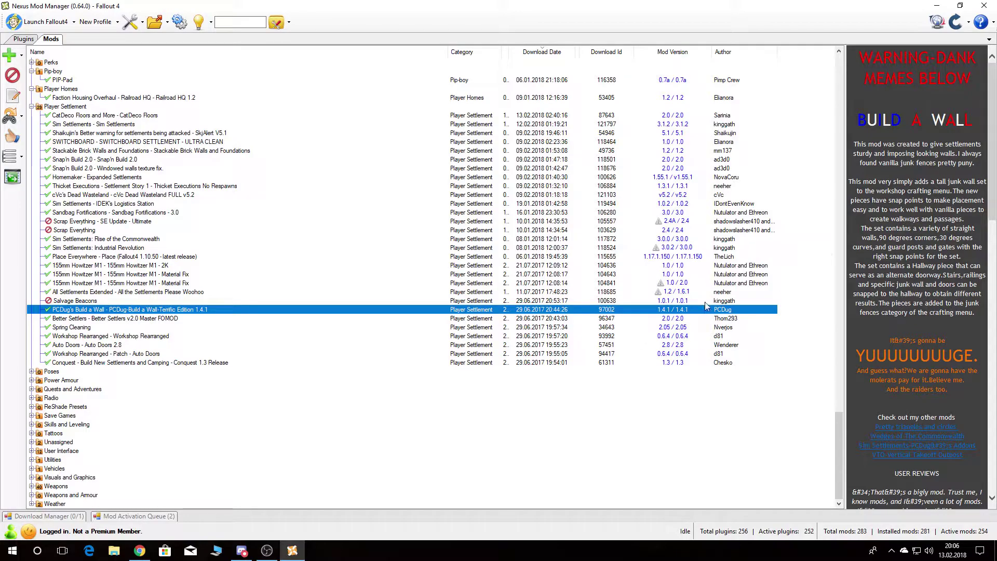
{"action": "left_click", "coordinate": [684, 309]}
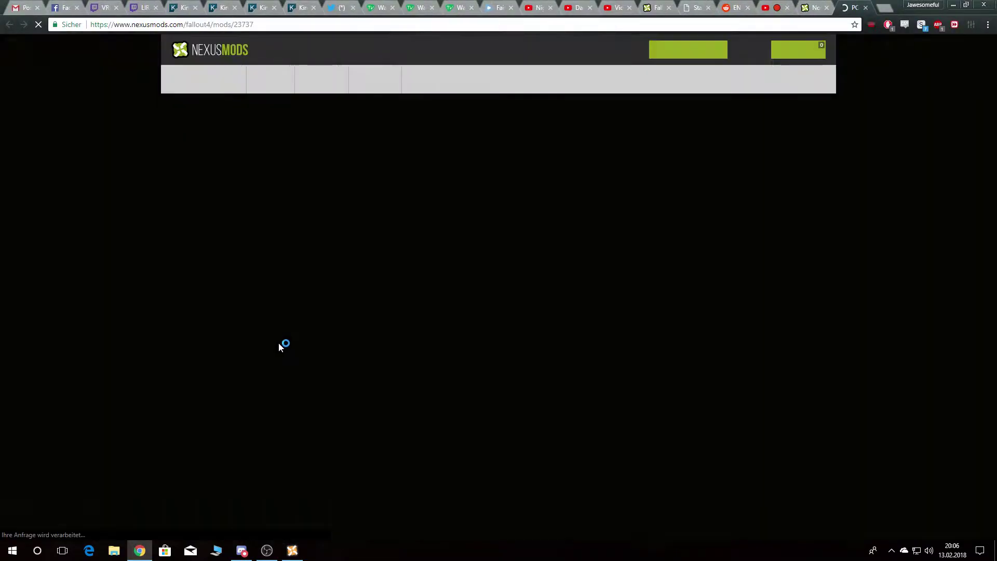
{"action": "scroll", "coordinate": [108, 377], "scroll_direction": "down", "scroll_amount": 4}
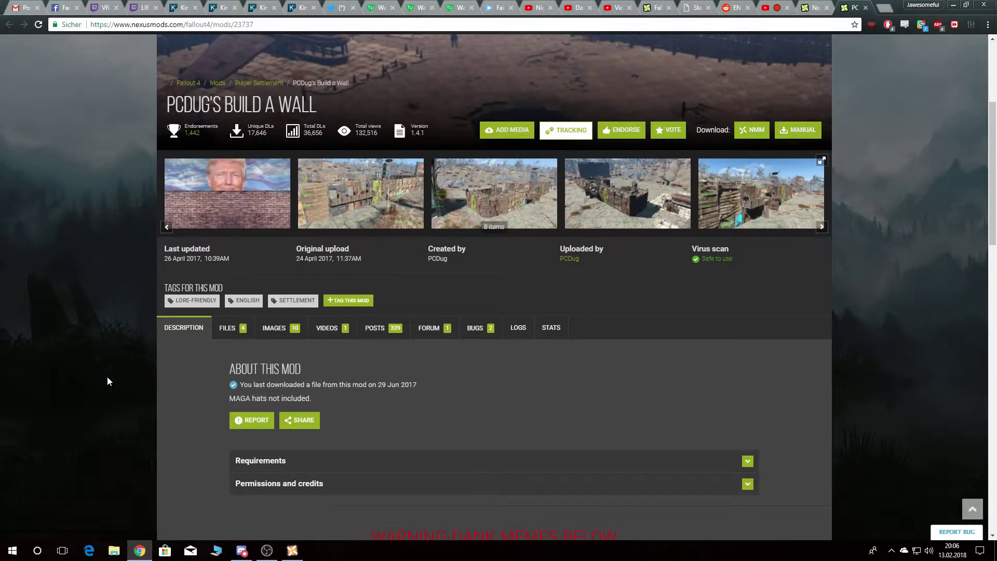
{"action": "scroll", "coordinate": [107, 383], "scroll_direction": "down", "scroll_amount": 5}
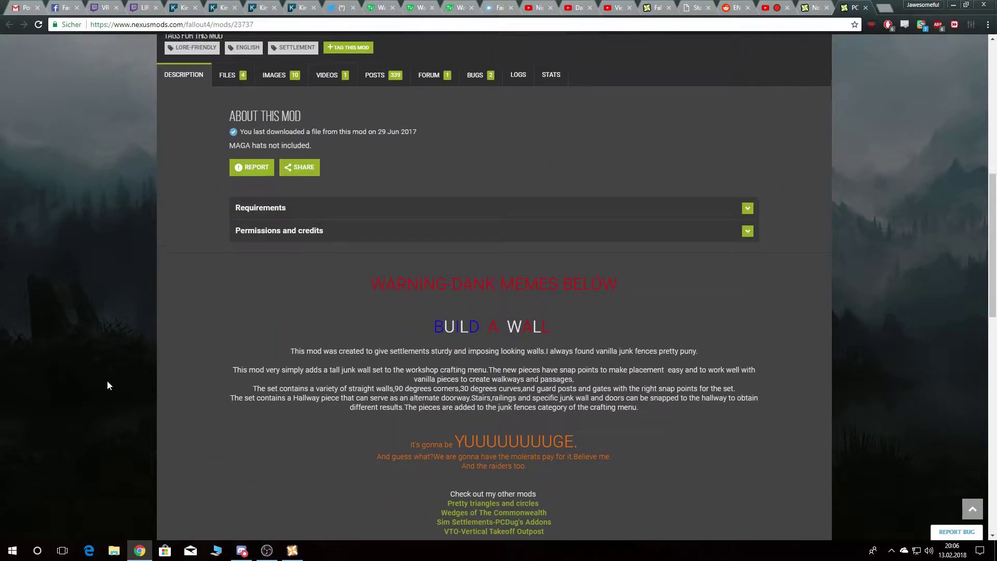
{"action": "scroll", "coordinate": [107, 381], "scroll_direction": "up", "scroll_amount": 4}
{"action": "left_click", "coordinate": [234, 278]}
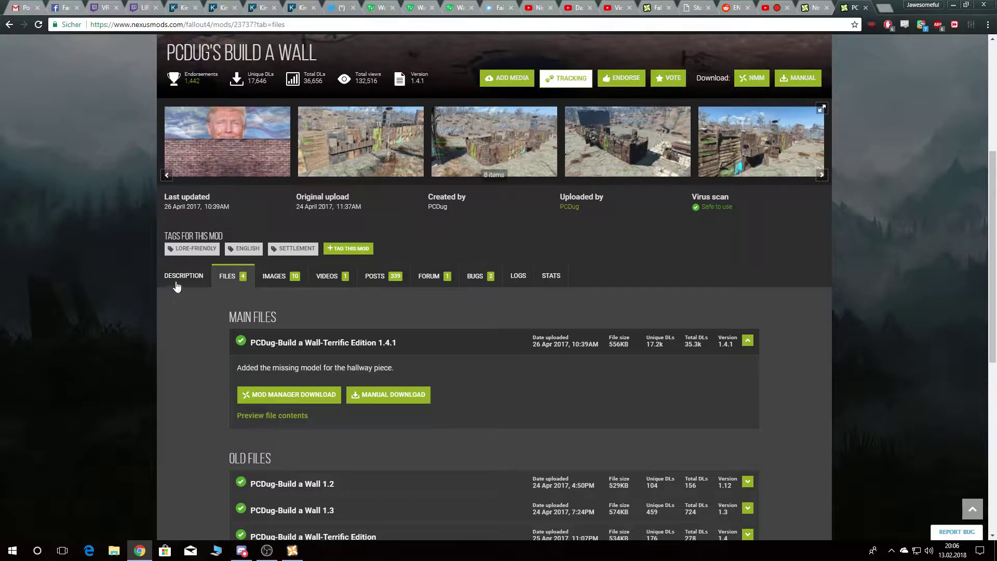
Browse the author images of PCDug's Build a Wall, then close its page and return to Nexus Mod Manager.
{"action": "left_click", "coordinate": [276, 276]}
{"action": "scroll", "coordinate": [223, 320], "scroll_direction": "down", "scroll_amount": 3}
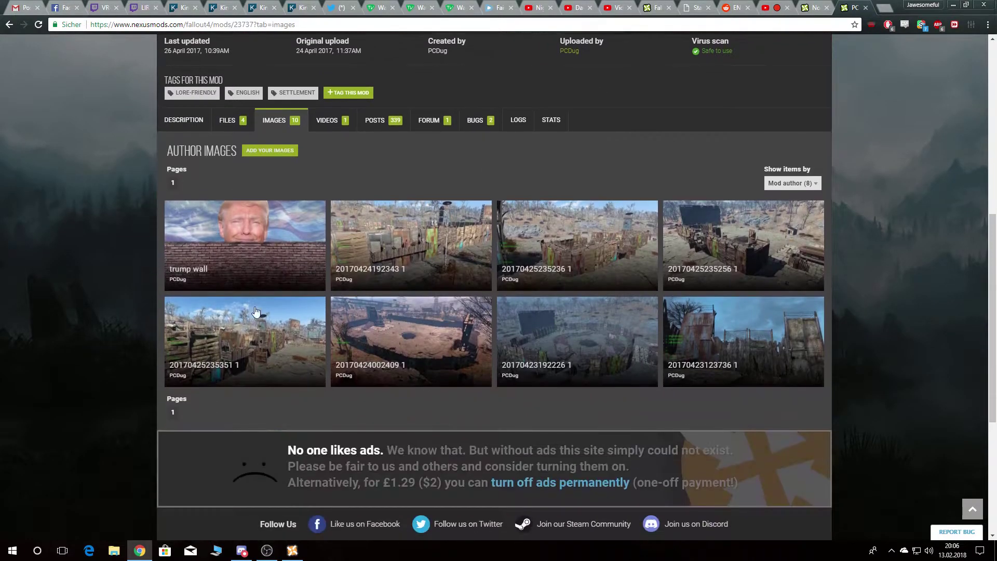
{"action": "left_click", "coordinate": [411, 254]}
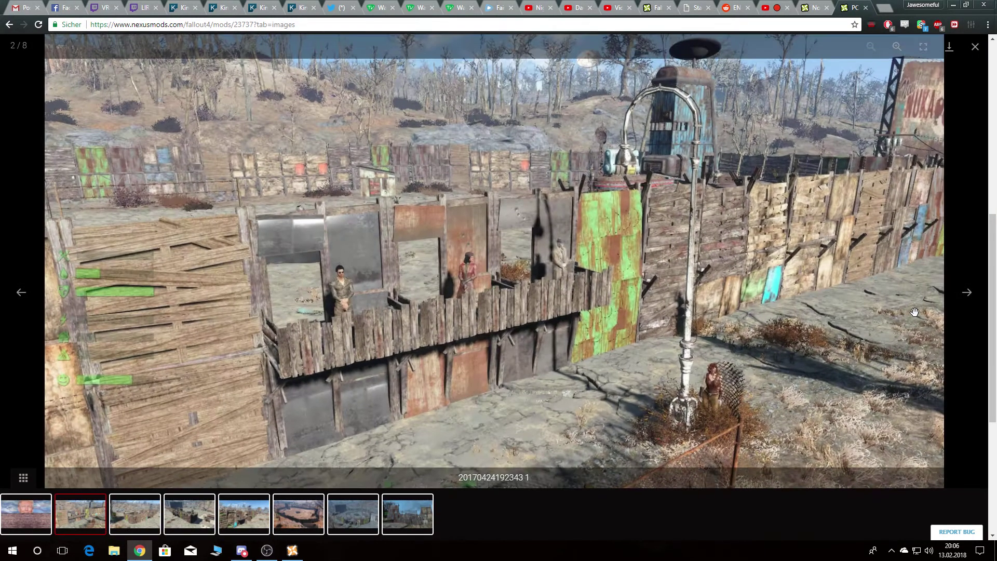
{"action": "left_click", "coordinate": [965, 293]}
{"action": "left_click", "coordinate": [966, 293]}
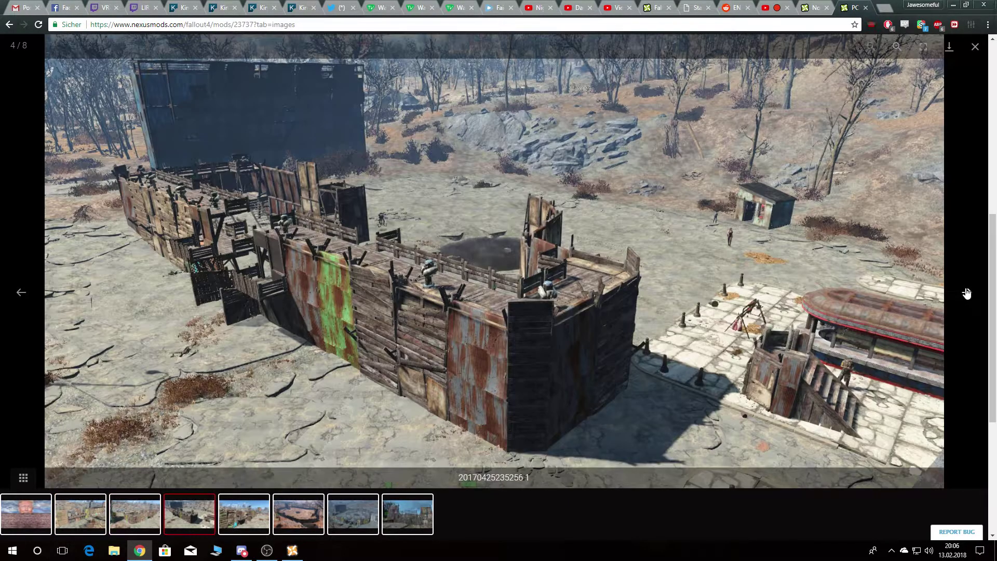
{"action": "left_click", "coordinate": [966, 293]}
{"action": "left_click", "coordinate": [966, 293]}
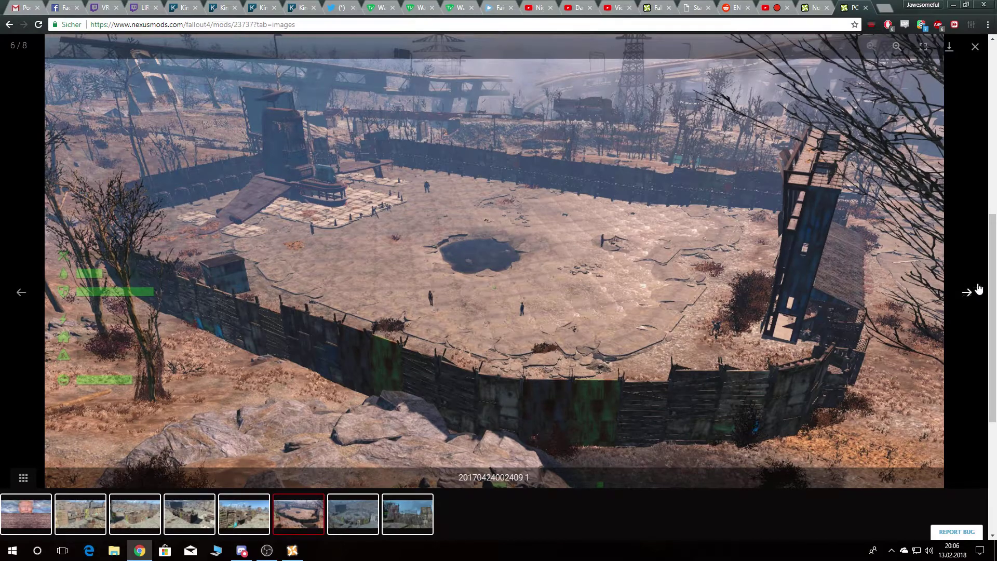
{"action": "left_click", "coordinate": [866, 7]}
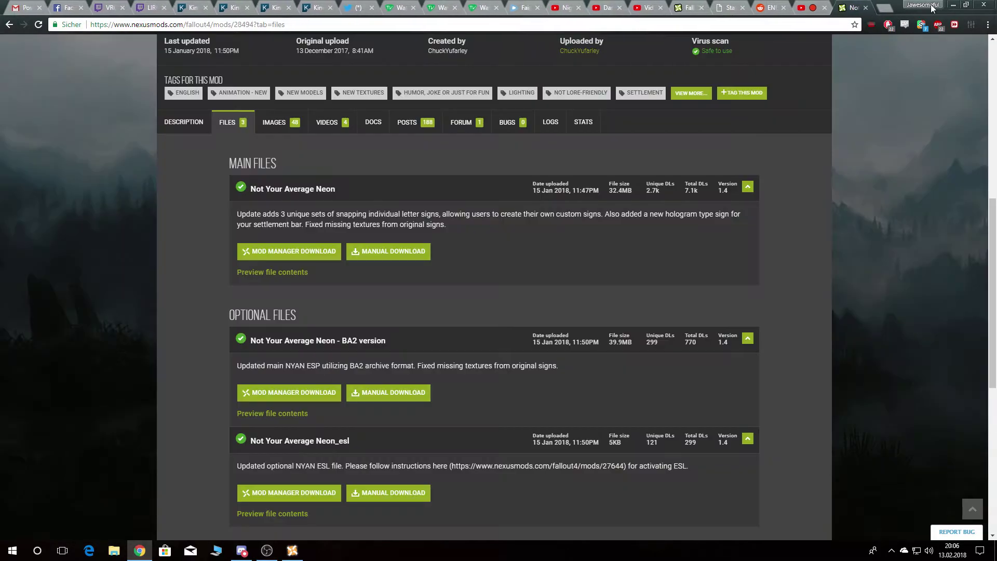
{"action": "left_click", "coordinate": [954, 4]}
View the descriptions of Better Settlers, Spring Cleaning and Workshop Rearranged.
{"action": "left_click", "coordinate": [100, 318]}
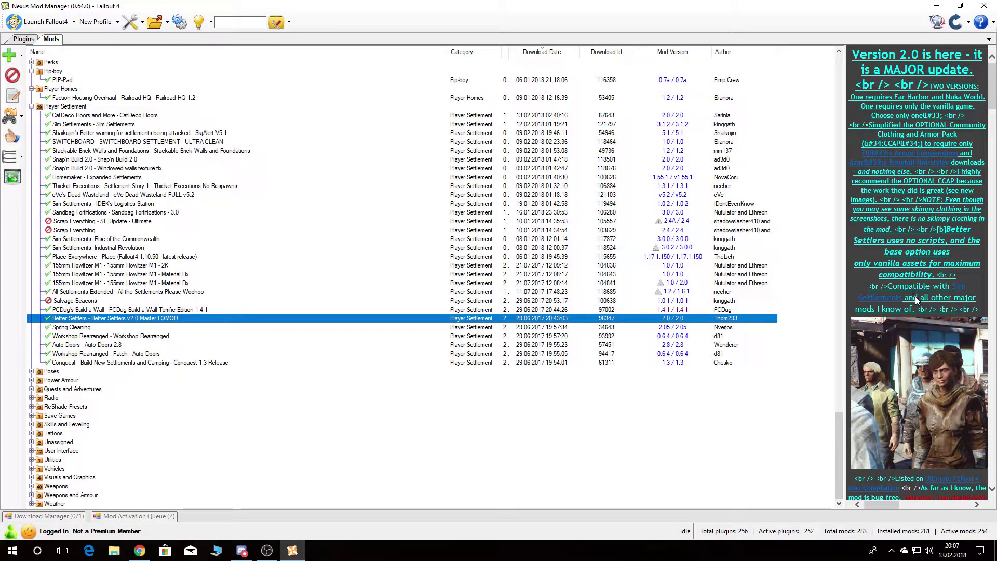
{"action": "scroll", "coordinate": [916, 337], "scroll_direction": "down", "scroll_amount": 5}
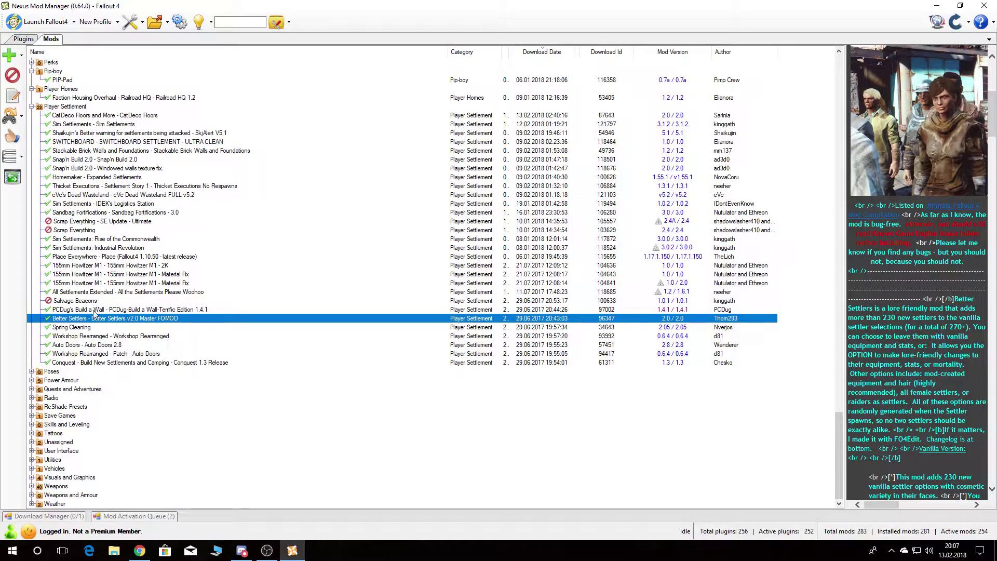
{"action": "left_click", "coordinate": [77, 327]}
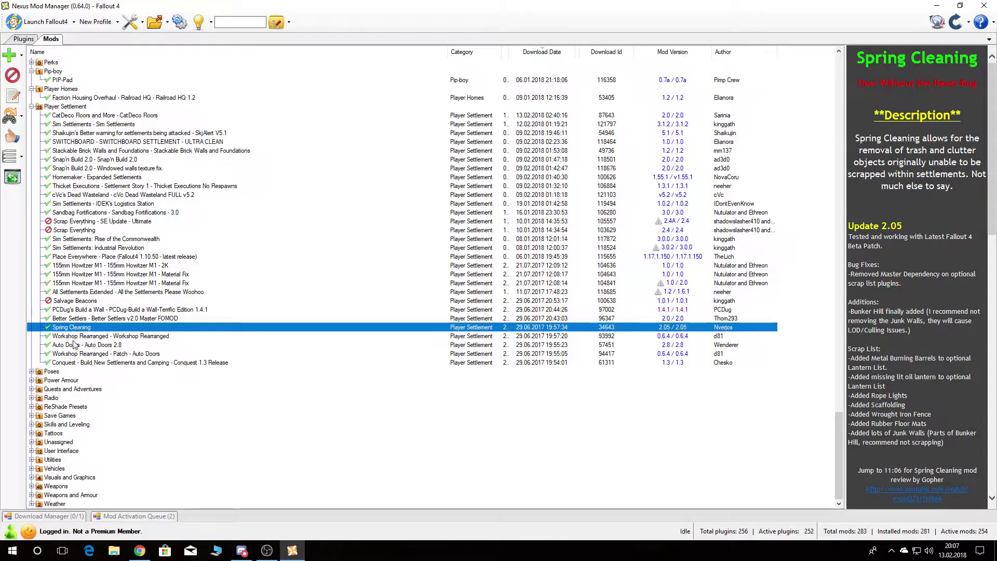
{"action": "left_click", "coordinate": [71, 338]}
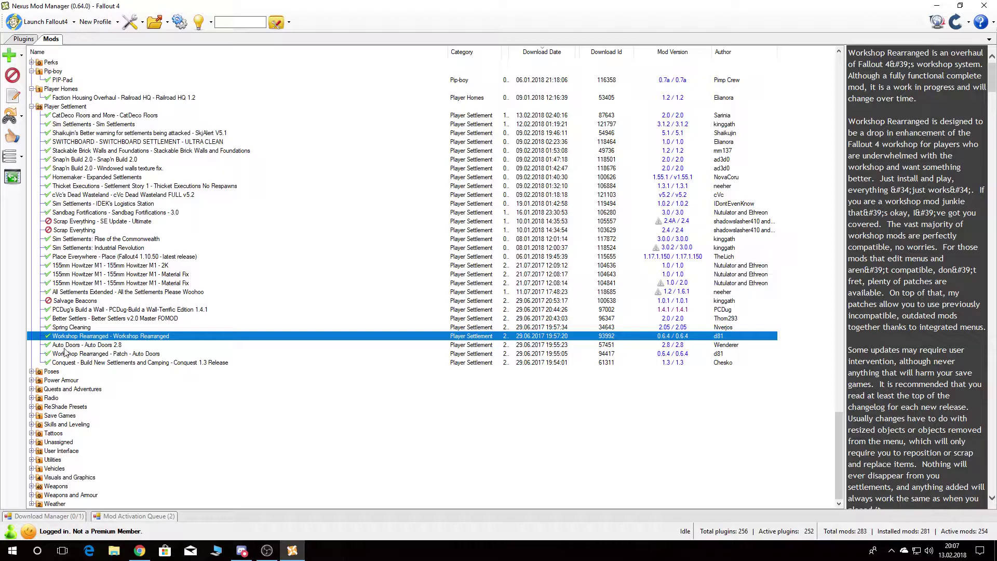
Deactivate the Auto Doors 2.8 mod and its Workshop Rearranged - Patch - Auto Doors.
{"action": "left_click", "coordinate": [70, 345]}
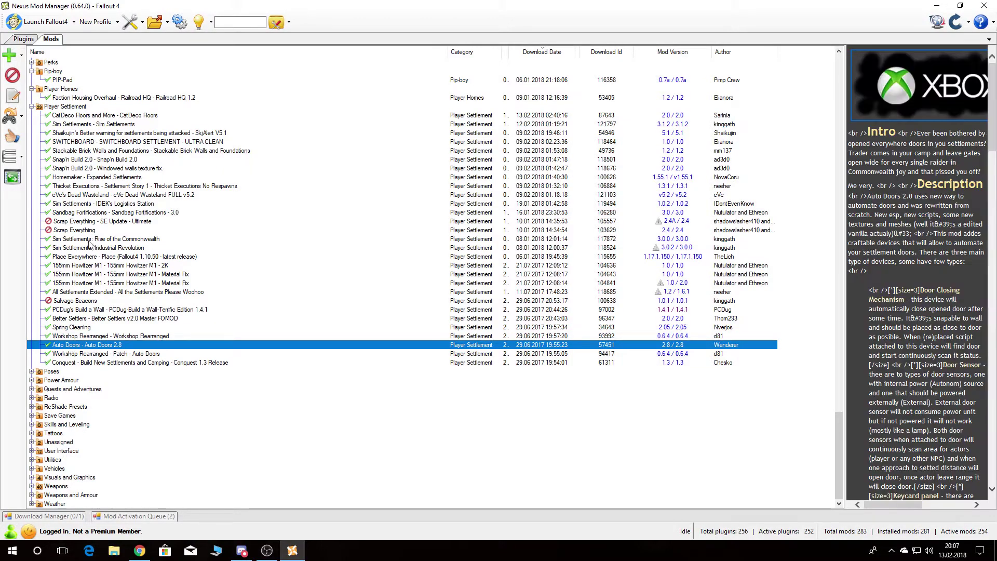
{"action": "left_click", "coordinate": [12, 75]}
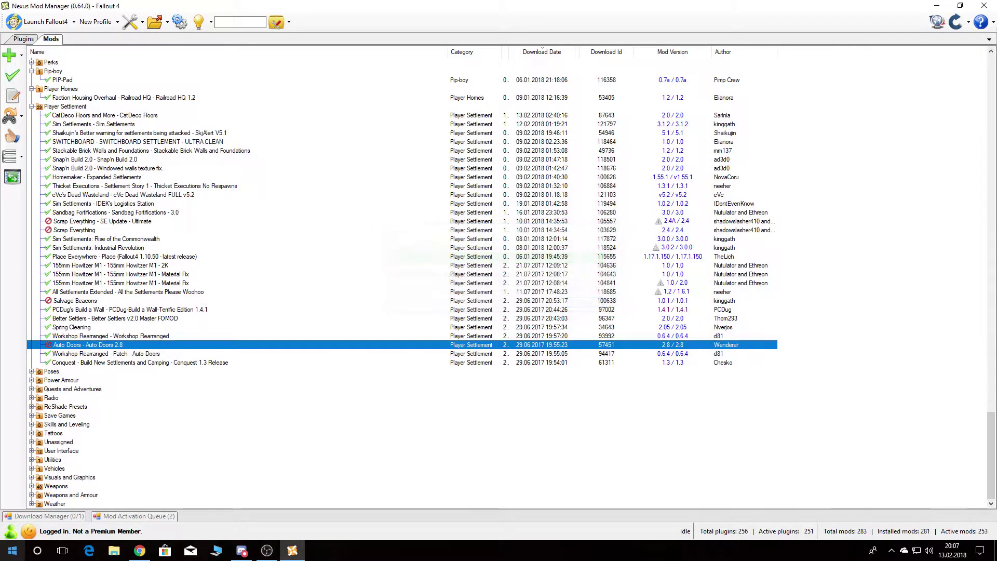
{"action": "left_click", "coordinate": [72, 354]}
{"action": "left_click", "coordinate": [13, 94]}
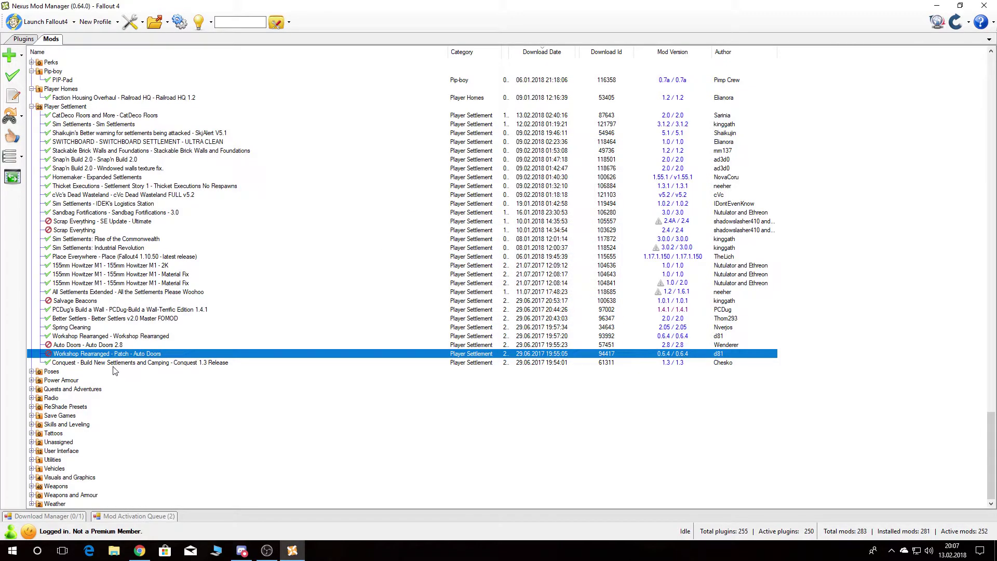
View Conquest's description, expand the Power Armour category and view P.A.M.S., Submersible Power Armor Redux, Kooj's Power Armor Frames and Enclave X-02.
{"action": "left_click", "coordinate": [113, 363]}
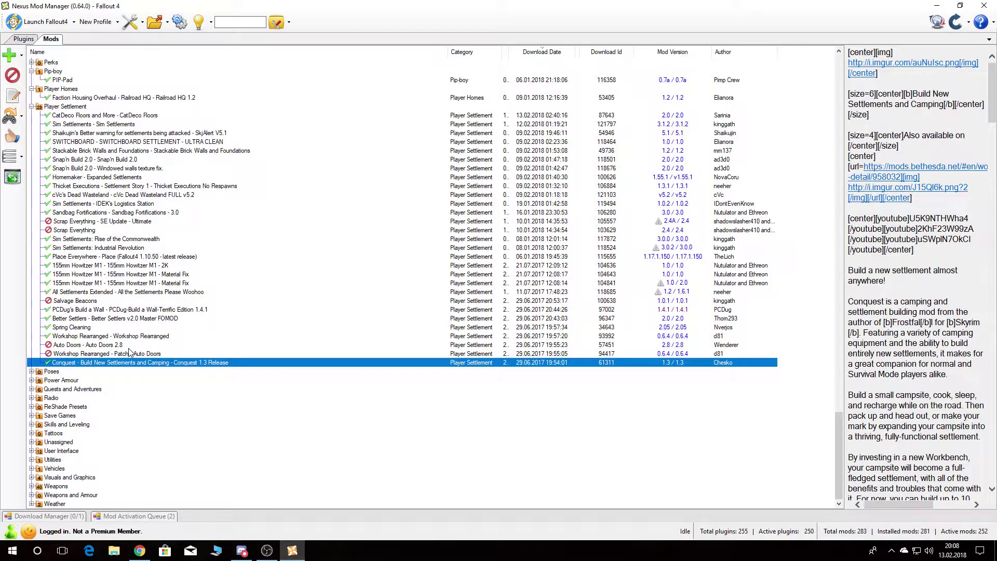
{"action": "left_click", "coordinate": [31, 380]}
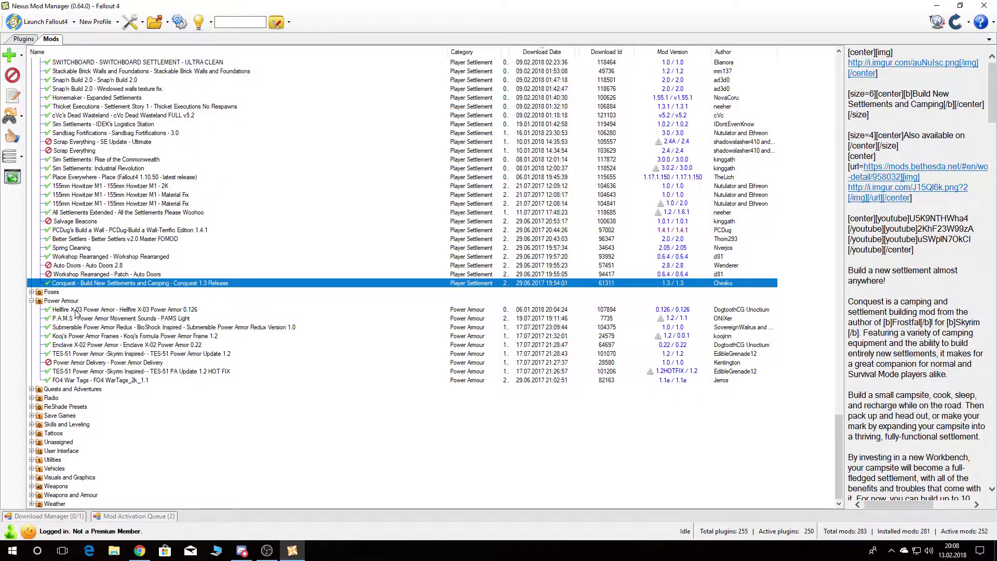
{"action": "left_click", "coordinate": [91, 319]}
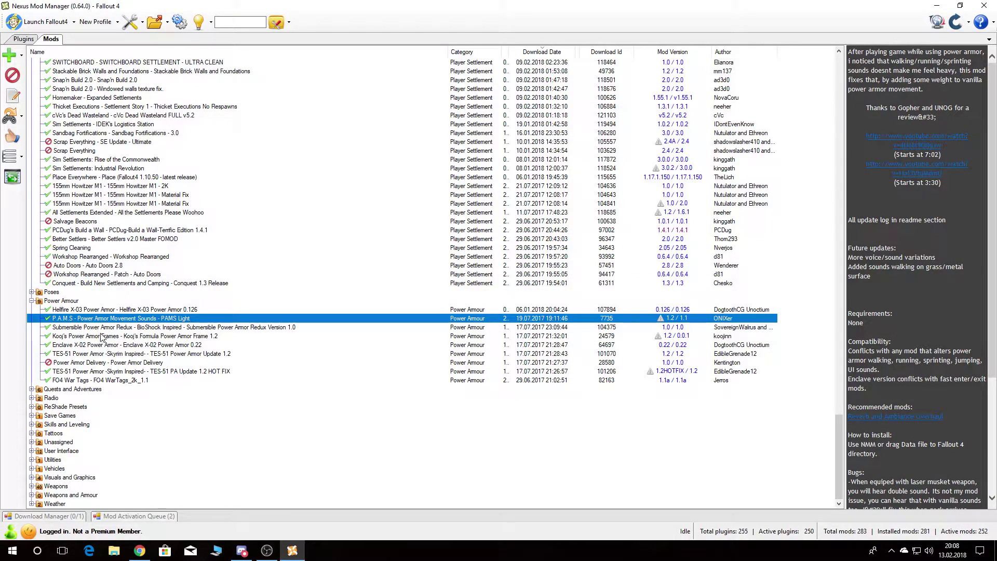
{"action": "left_click", "coordinate": [101, 328]}
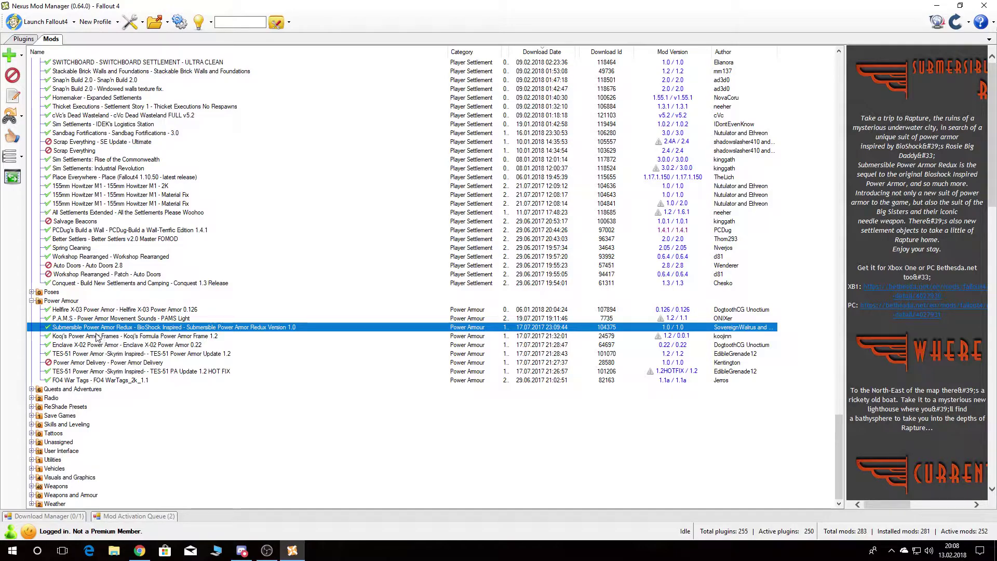
{"action": "left_click", "coordinate": [97, 336]}
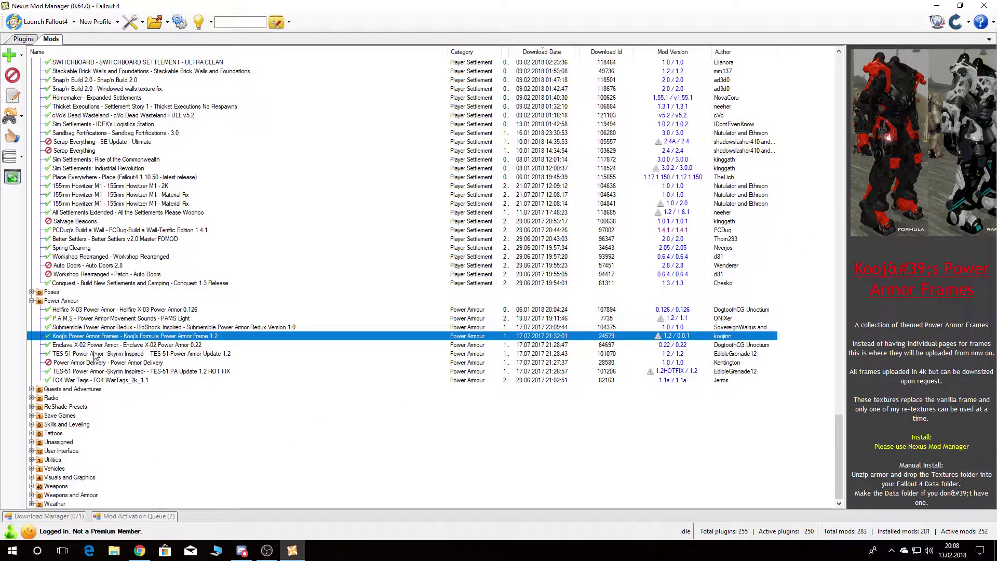
{"action": "left_click", "coordinate": [90, 345]}
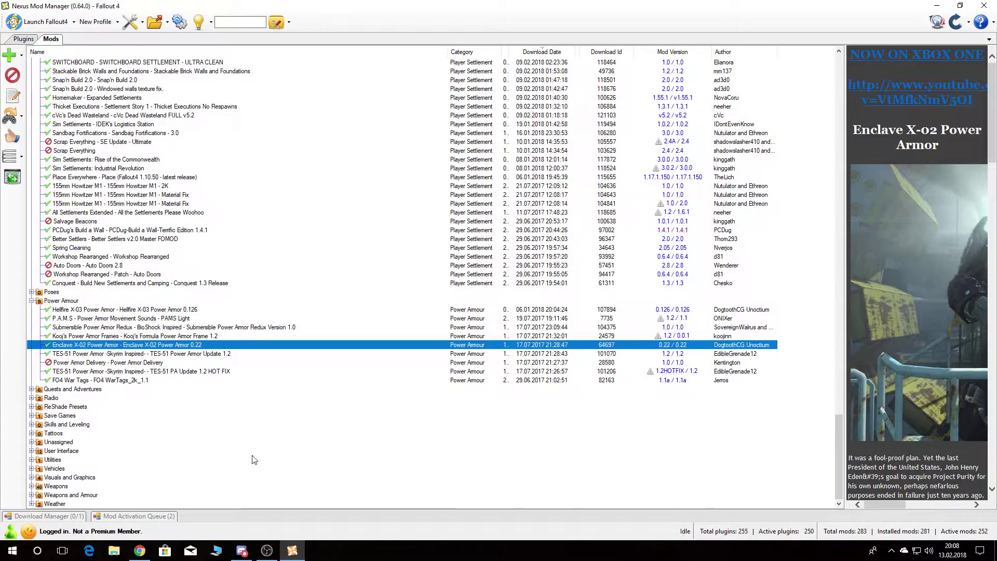
View the descriptions of Enclave X-02, TES-51 Power Armor Update 1.2, its 1.2 HOT FIX and FO4 War Tags.
{"action": "mouse_move", "coordinate": [883, 506]}
{"action": "left_mouse_down"}
{"action": "mouse_move", "coordinate": [912, 503]}
{"action": "mouse_move", "coordinate": [883, 504]}
{"action": "left_mouse_up"}
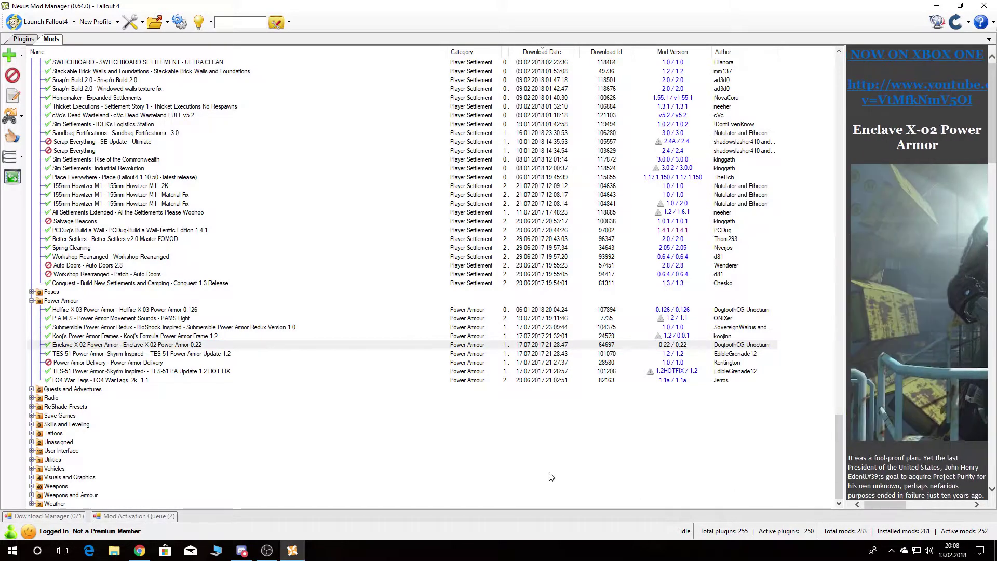
{"action": "left_click", "coordinate": [120, 353]}
{"action": "mouse_move", "coordinate": [875, 504]}
{"action": "left_mouse_down"}
{"action": "mouse_move", "coordinate": [908, 506]}
{"action": "mouse_move", "coordinate": [875, 504]}
{"action": "left_mouse_up"}
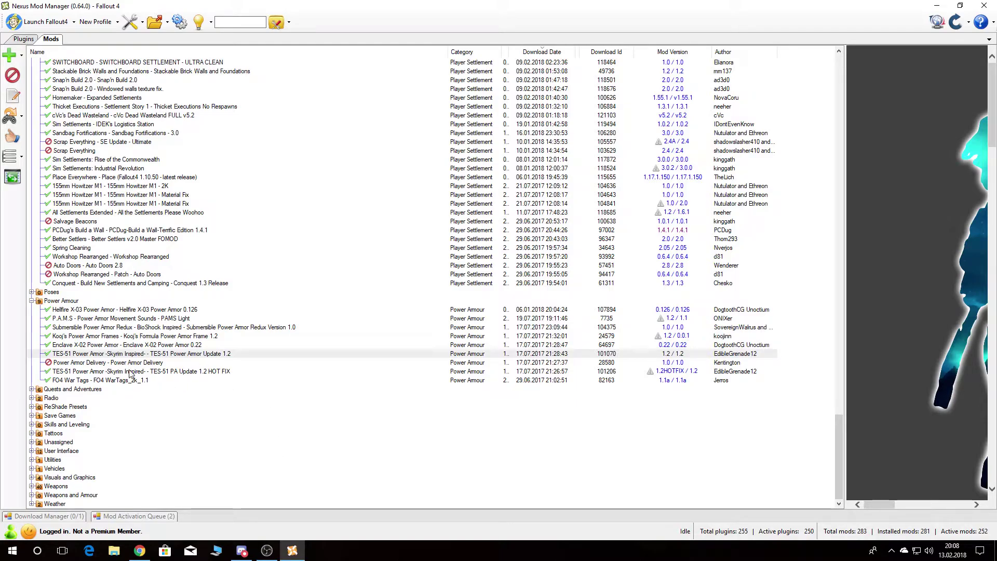
{"action": "left_click", "coordinate": [84, 372]}
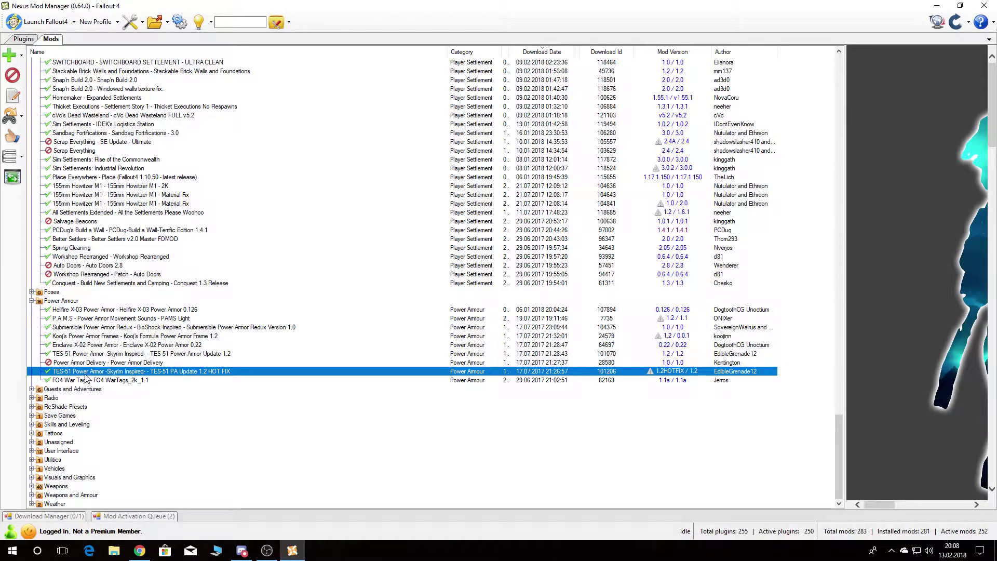
{"action": "key", "text": "Down"}
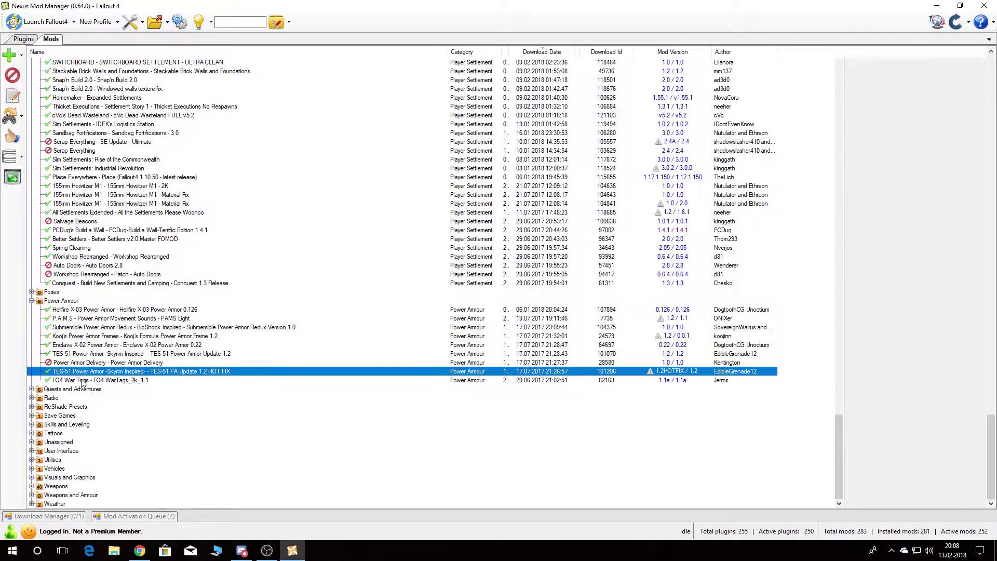
{"action": "mouse_move", "coordinate": [886, 504]}
{"action": "left_mouse_down"}
{"action": "mouse_move", "coordinate": [933, 507]}
{"action": "mouse_move", "coordinate": [885, 506]}
{"action": "left_mouse_up"}
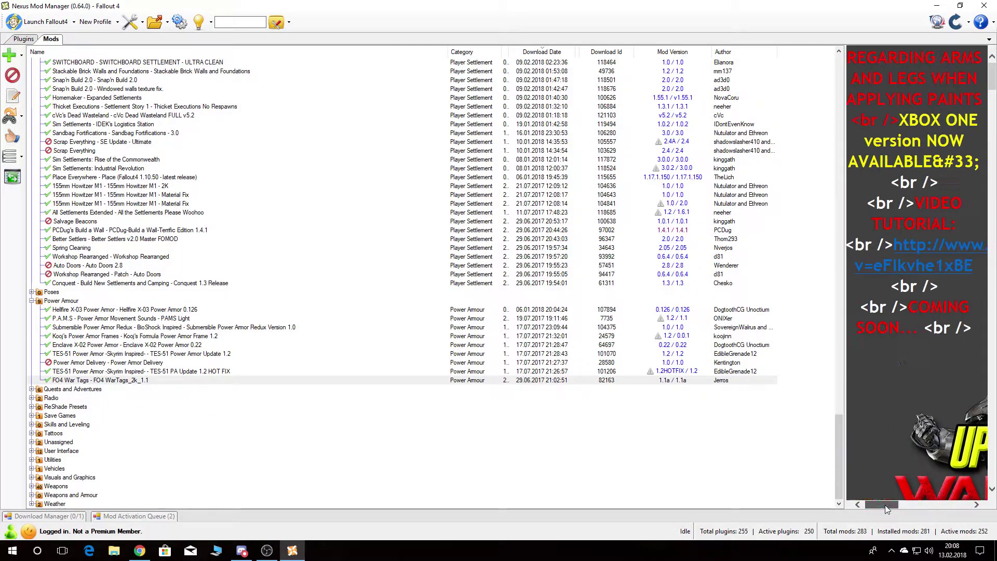
Expand the Quests and Adventures category and activate America Rising - A Tale of the Enclave 1-1-1 BETA - The Oil Rig Update.
{"action": "left_click", "coordinate": [32, 389]}
{"action": "scroll", "coordinate": [132, 413], "scroll_direction": "down", "scroll_amount": 2}
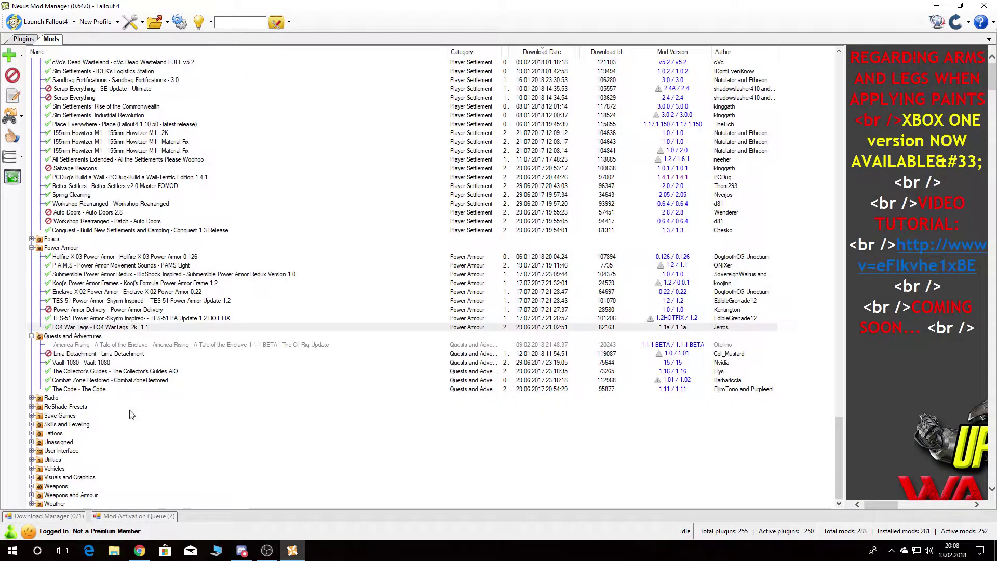
{"action": "left_click", "coordinate": [96, 346]}
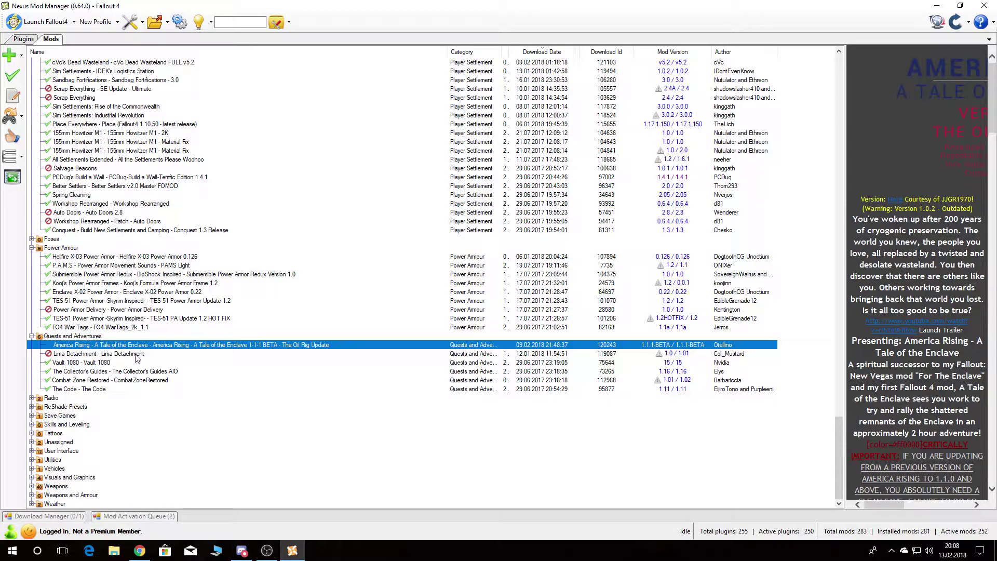
{"action": "left_click", "coordinate": [21, 79]}
Check the mod activation queue, then clear its completed entries and the finished download from the download list.
{"action": "left_click", "coordinate": [140, 517]}
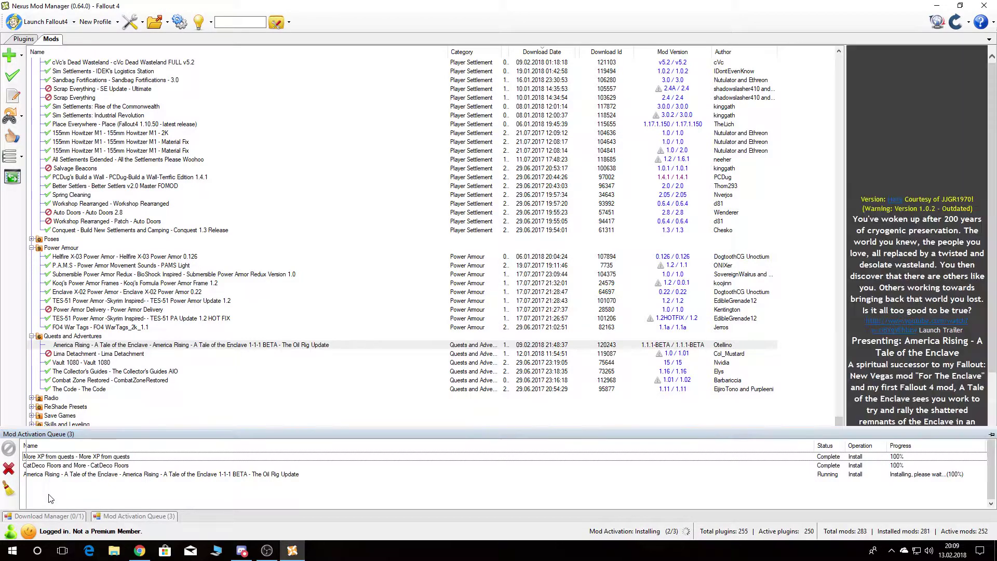
{"action": "left_click", "coordinate": [9, 488]}
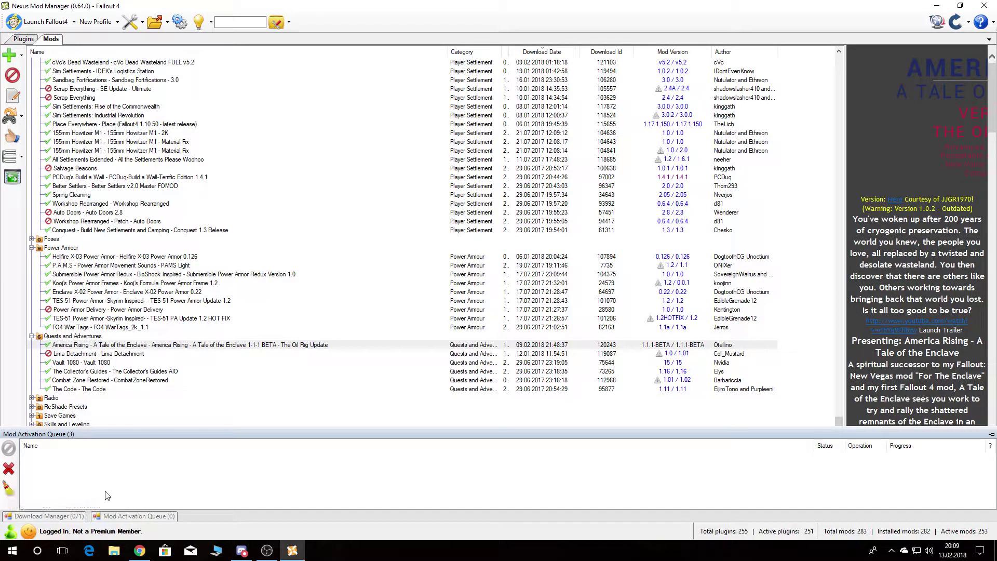
{"action": "left_click", "coordinate": [68, 517]}
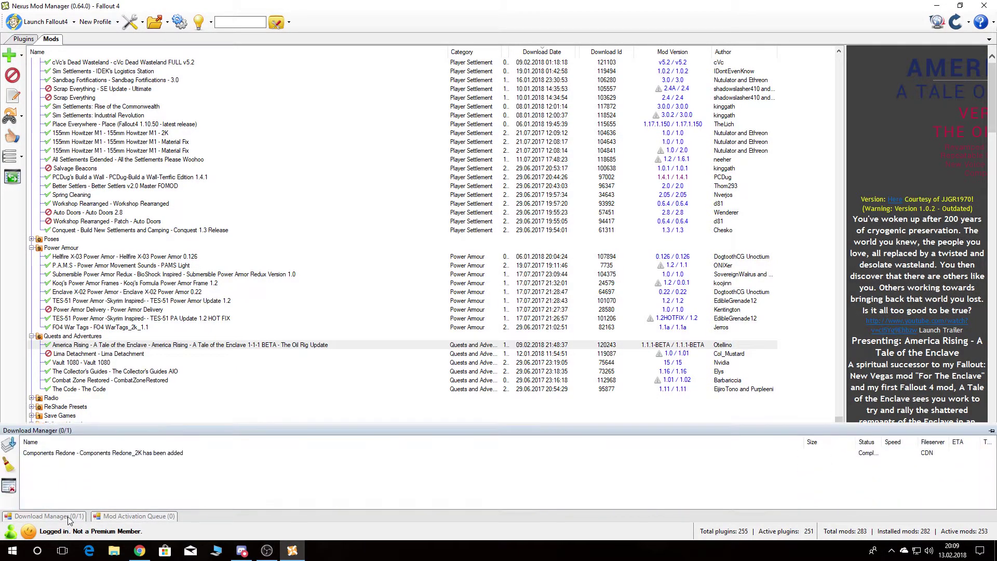
{"action": "left_click", "coordinate": [9, 485]}
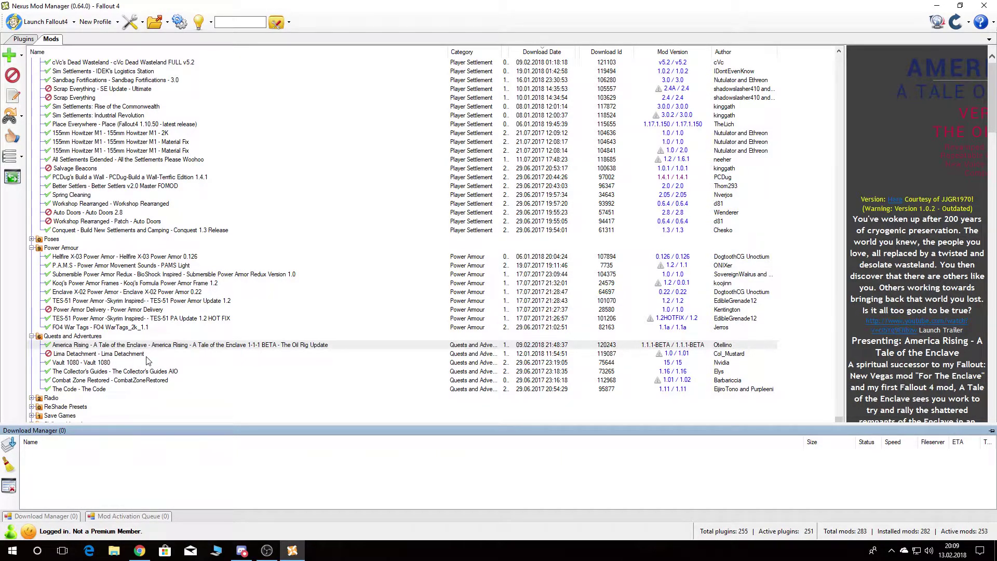
View the descriptions of Vault 1080, The Collector's Guides, Combat Zone Restored and The Code.
{"action": "left_click", "coordinate": [72, 363]}
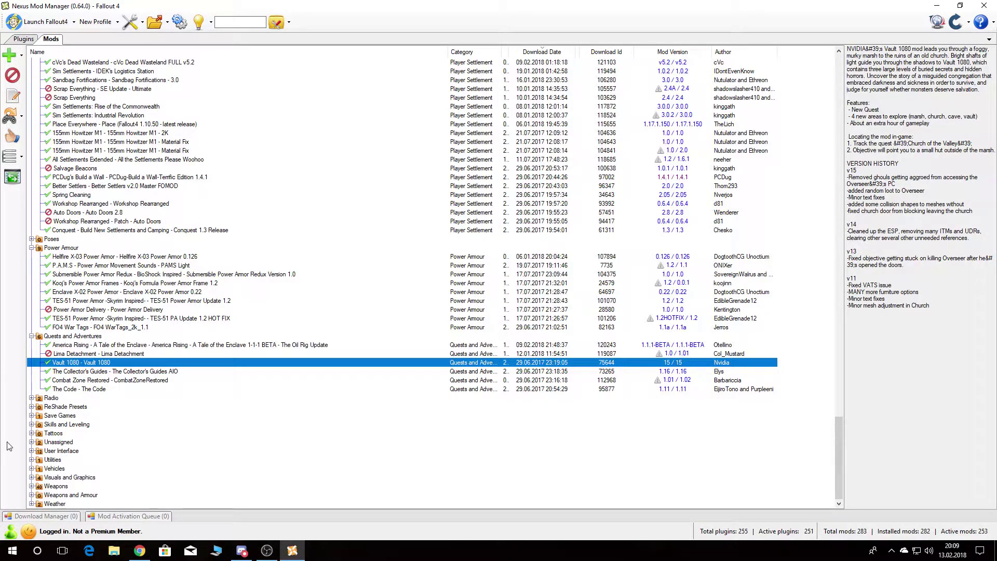
{"action": "left_click", "coordinate": [117, 372]}
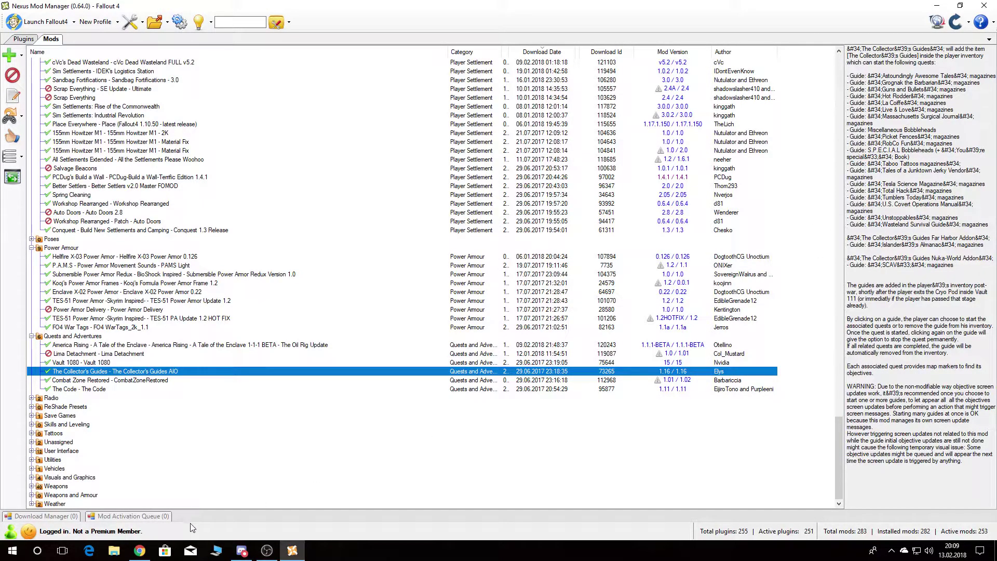
{"action": "left_click", "coordinate": [70, 381]}
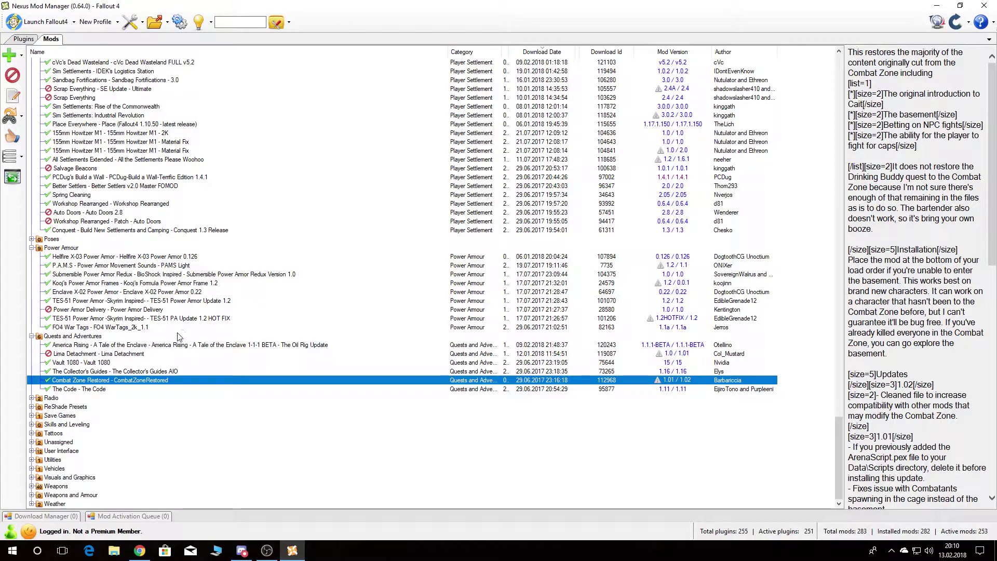
{"action": "left_click", "coordinate": [86, 389]}
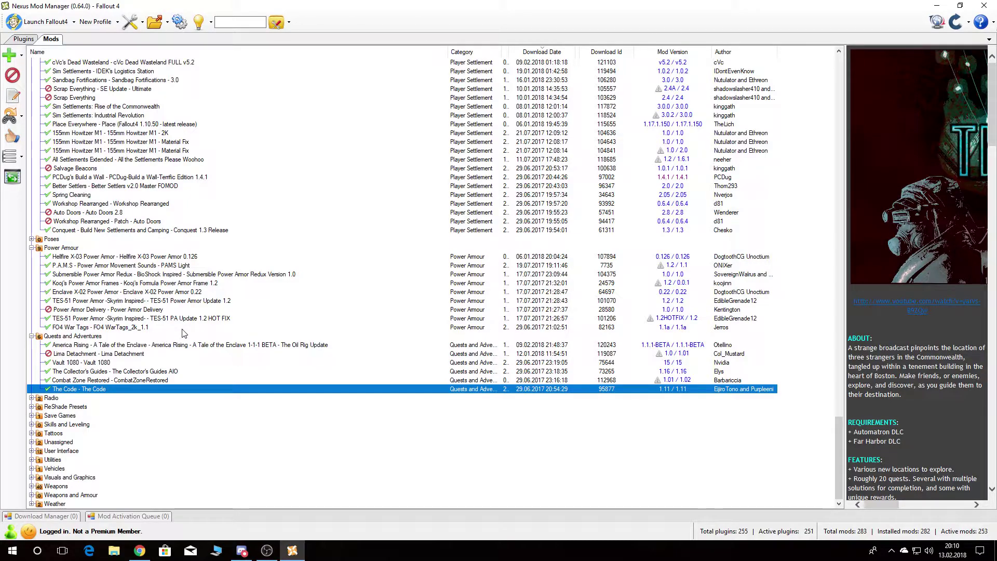
{"action": "mouse_move", "coordinate": [883, 505]}
{"action": "left_mouse_down"}
{"action": "mouse_move", "coordinate": [956, 506]}
{"action": "mouse_move", "coordinate": [889, 505]}
{"action": "left_mouse_up"}
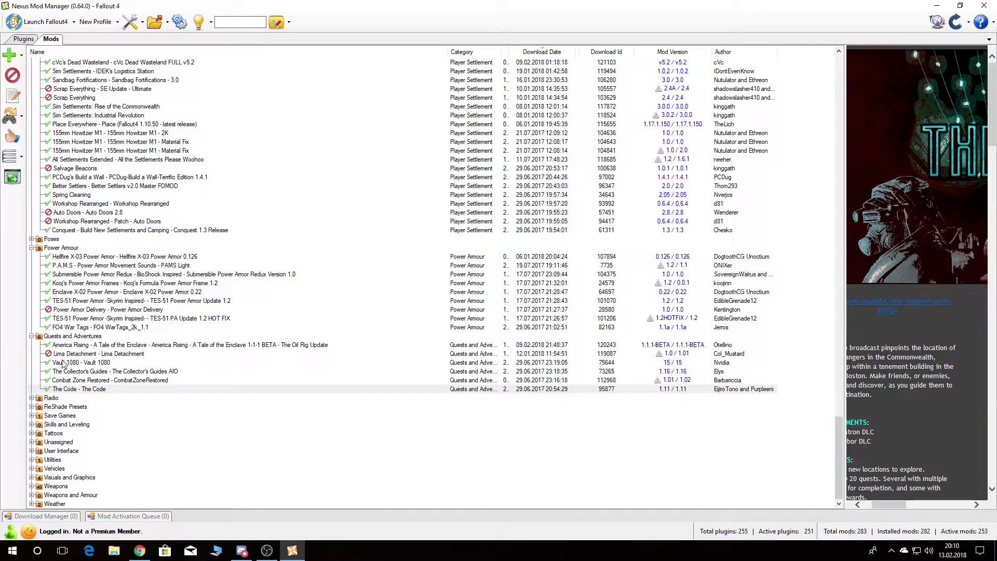
Expand the Radio category and view the description of OLD WORLD RADIO - BOSTON.
{"action": "left_click", "coordinate": [32, 397]}
{"action": "scroll", "coordinate": [78, 364], "scroll_direction": "down", "scroll_amount": 1}
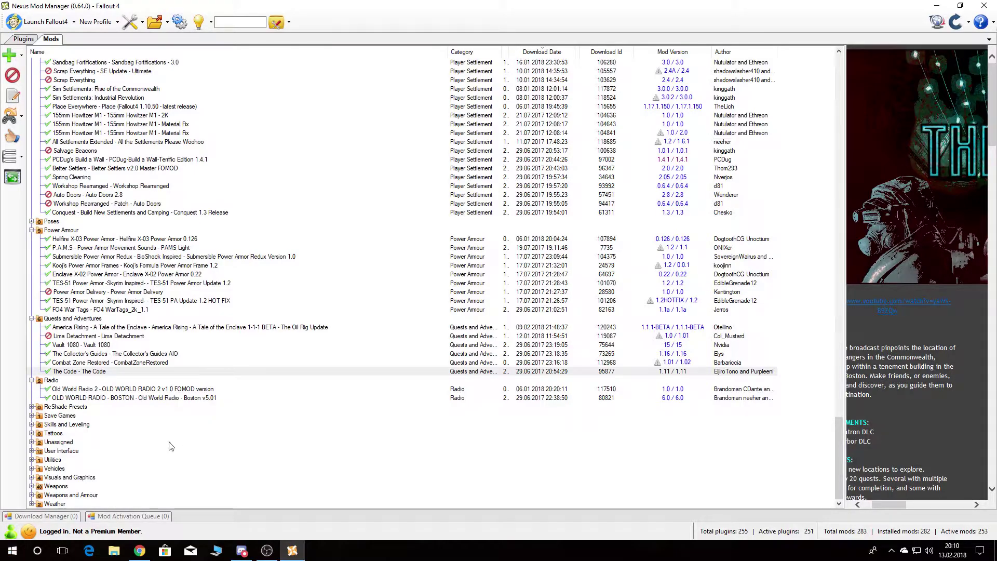
{"action": "left_click", "coordinate": [123, 398]}
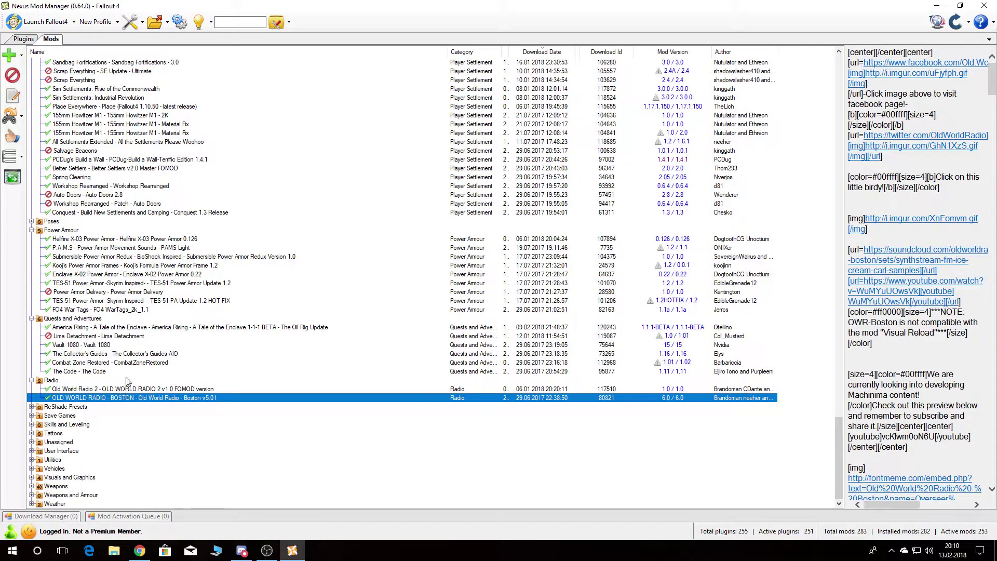
Expand Save Games, view the Scarlet Save File mod's description, and examine its Nexus page including the available files.
{"action": "left_click", "coordinate": [32, 416]}
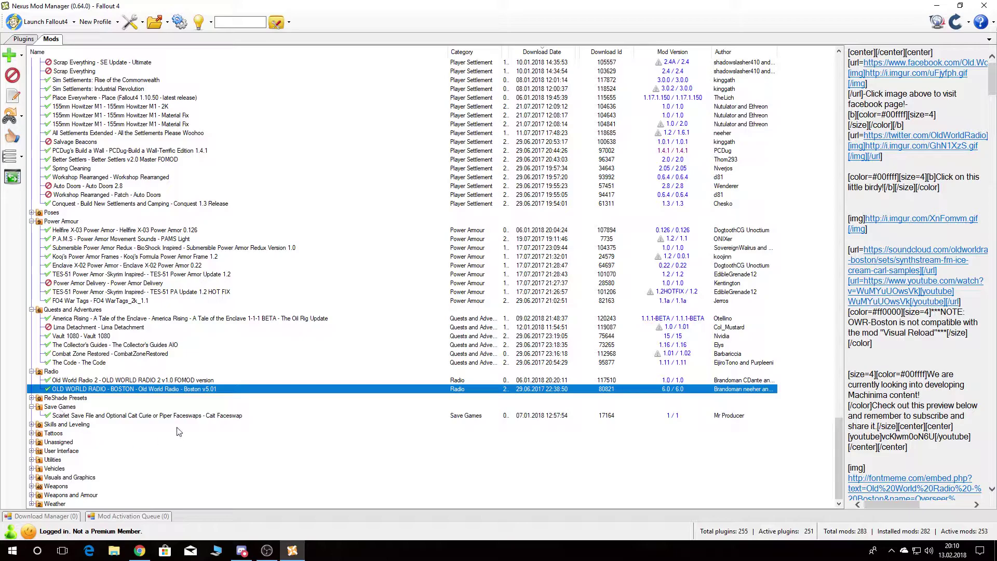
{"action": "left_click", "coordinate": [173, 416]}
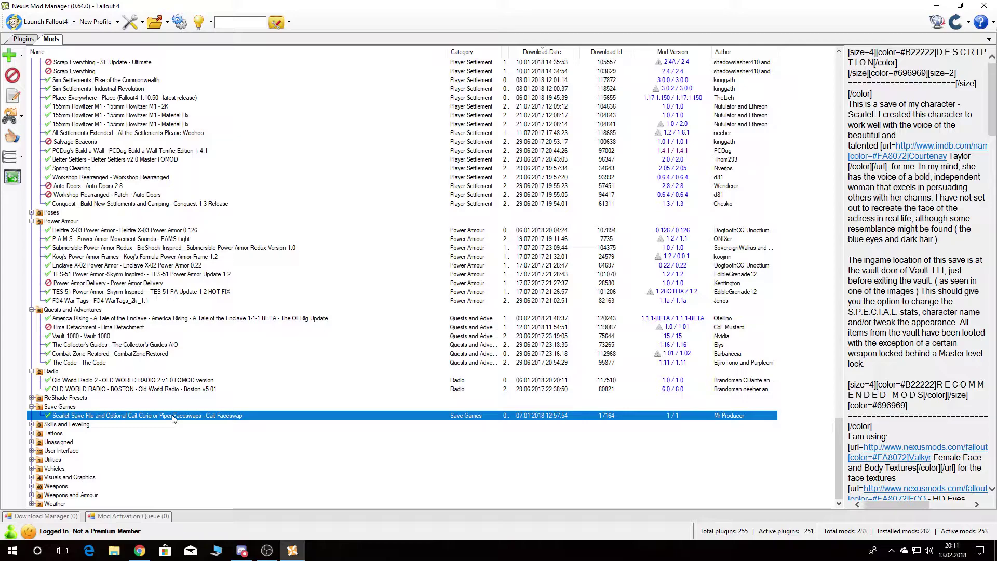
{"action": "left_click", "coordinate": [673, 416]}
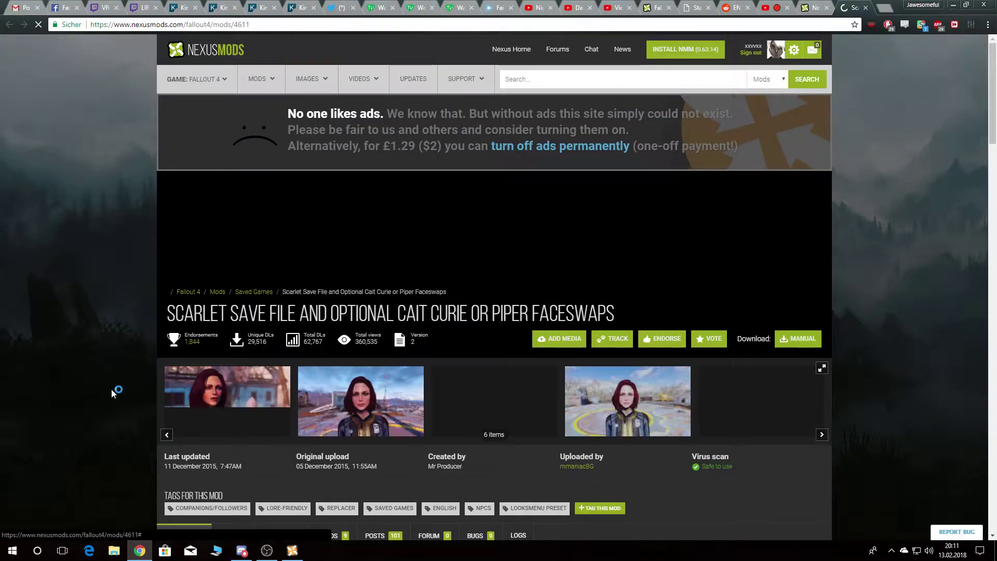
{"action": "scroll", "coordinate": [111, 388], "scroll_direction": "down", "scroll_amount": 6}
{"action": "scroll", "coordinate": [254, 254], "scroll_direction": "up", "scroll_amount": 4}
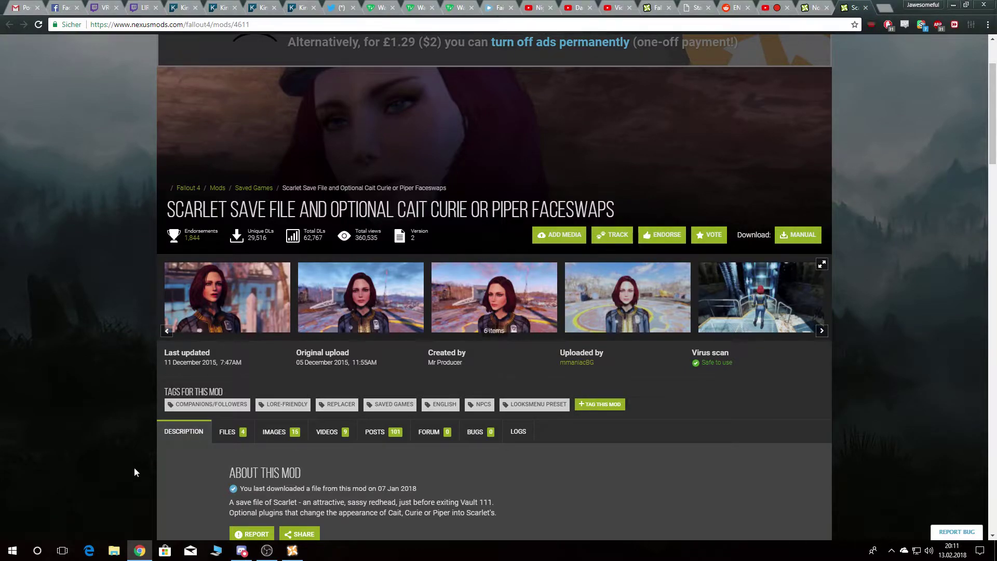
{"action": "left_click", "coordinate": [224, 433]}
{"action": "scroll", "coordinate": [2, 439], "scroll_direction": "down", "scroll_amount": 6}
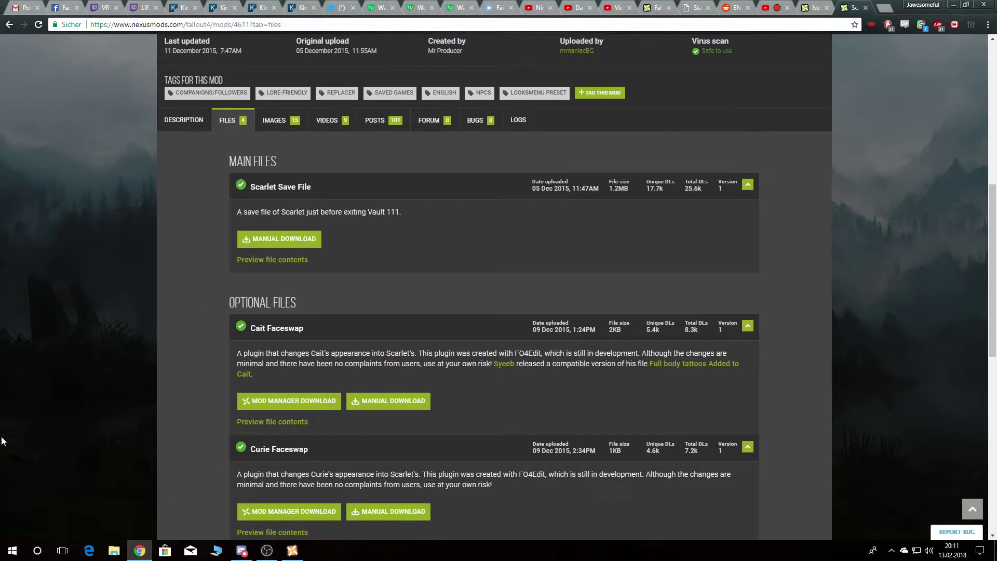
Return to Nexus Mod Manager and deactivate the Scarlet Save File mod's Cait Faceswap.
{"action": "left_click", "coordinate": [953, 5]}
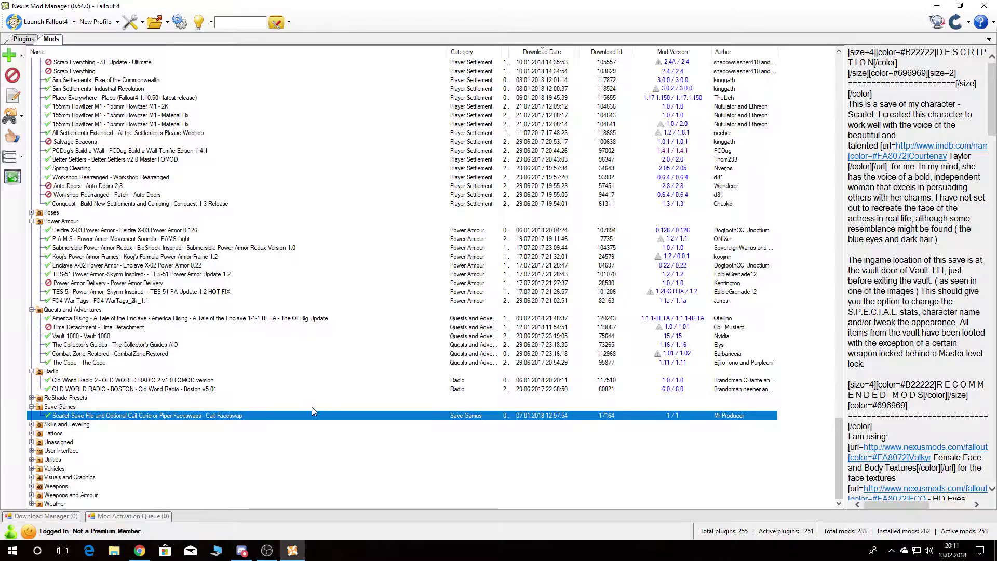
{"action": "left_click", "coordinate": [12, 75]}
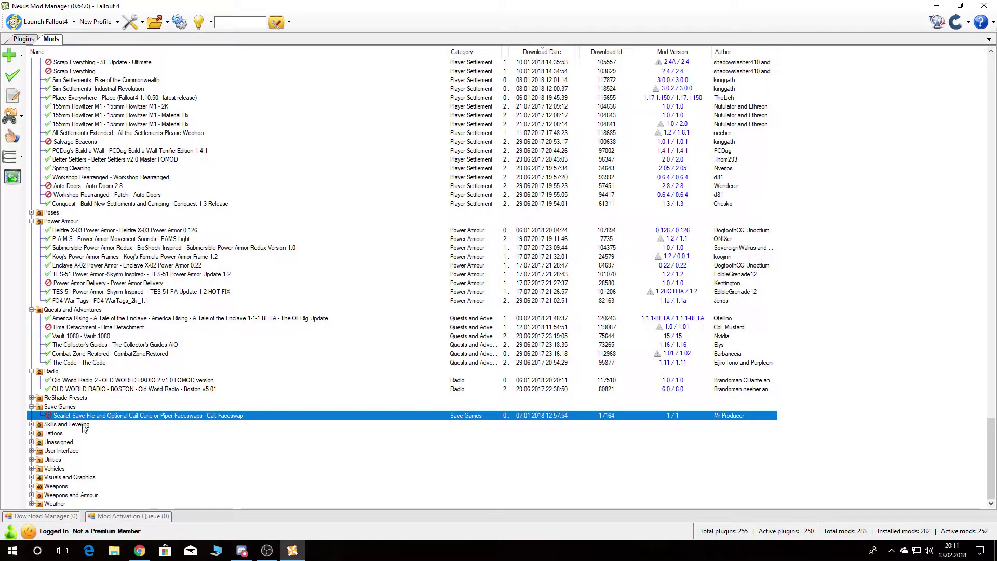
Expand the Unassigned category and view the description of New look for Piper Cait Curie.
{"action": "left_click", "coordinate": [32, 442]}
{"action": "scroll", "coordinate": [67, 440], "scroll_direction": "down", "scroll_amount": 1}
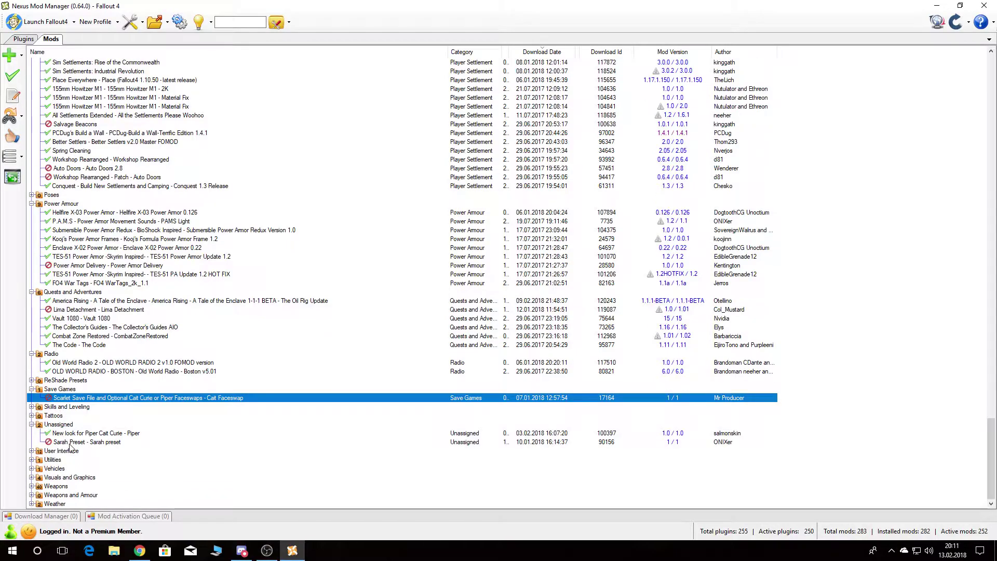
{"action": "left_click", "coordinate": [83, 434]}
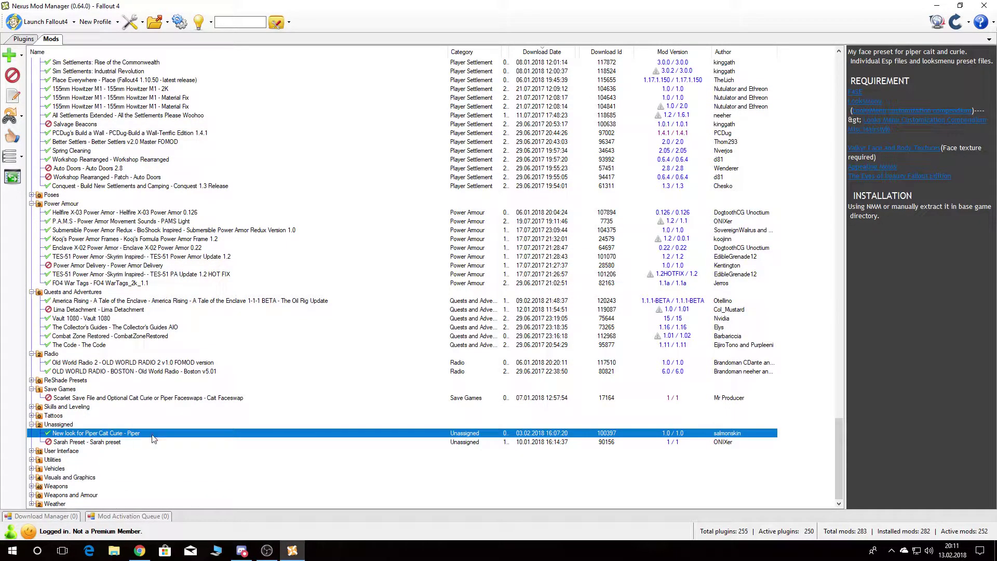
Expand User Interface and view the descriptions of Better Console, HUDFramework - DEF_UI Compatibility Patch and Unofficial Horizon Sorting Items Mod.
{"action": "left_click", "coordinate": [31, 451]}
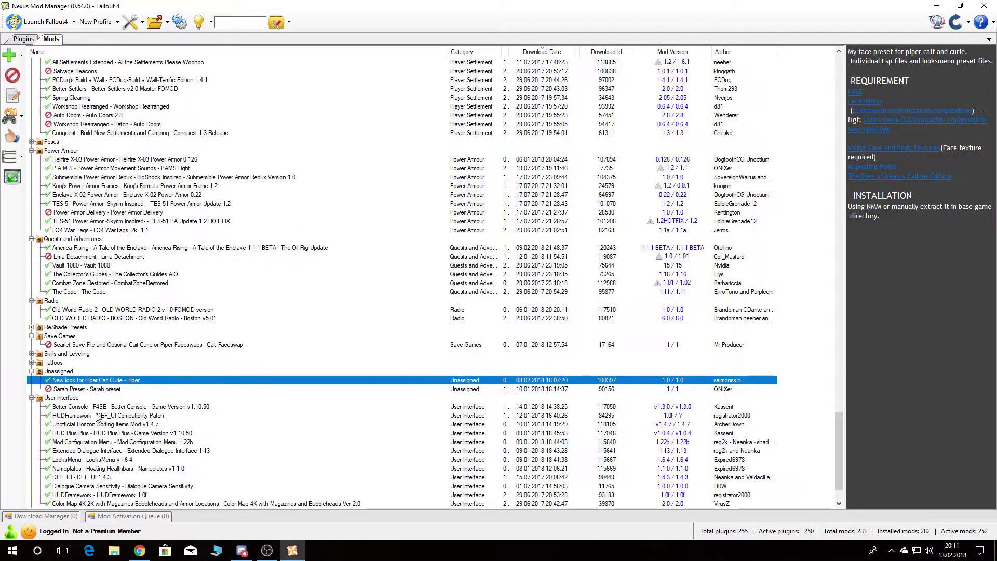
{"action": "scroll", "coordinate": [94, 419], "scroll_direction": "down", "scroll_amount": 2}
{"action": "left_click", "coordinate": [80, 356]}
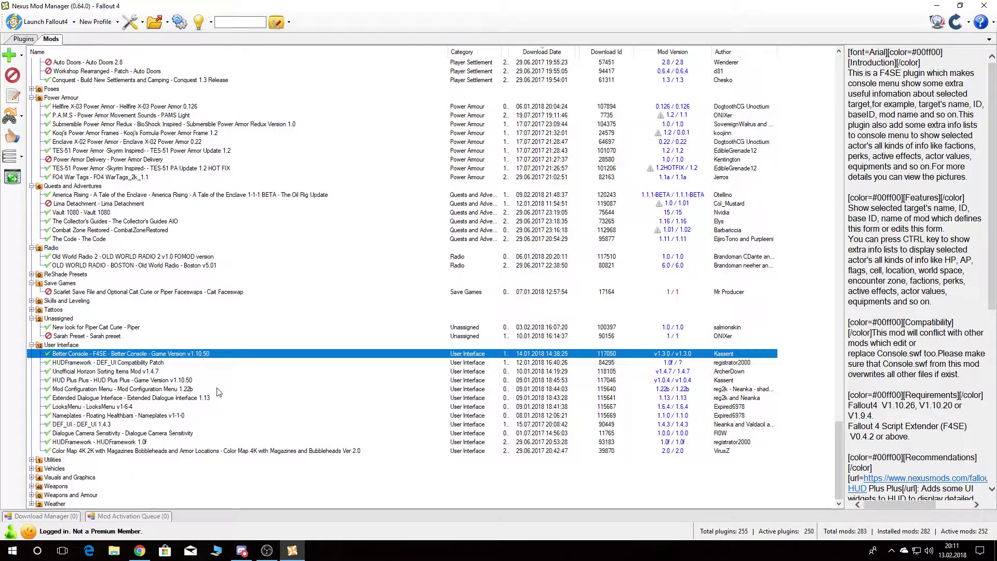
{"action": "left_click", "coordinate": [102, 363]}
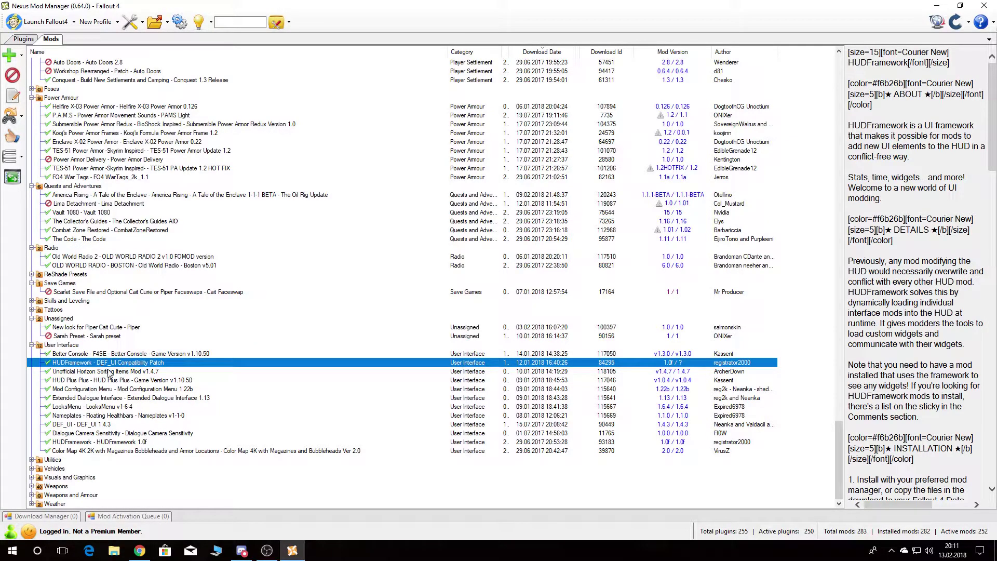
{"action": "left_click", "coordinate": [73, 373]}
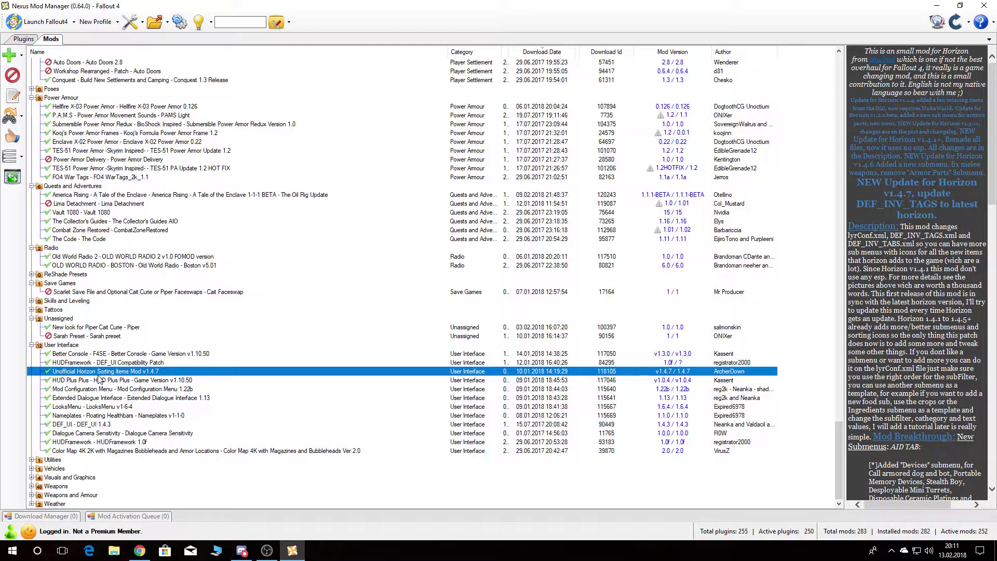
View the descriptions of HUD Plus Plus, Mod Configuration Menu, Extended Dialogue Interface and LooksMenu.
{"action": "left_click", "coordinate": [62, 381]}
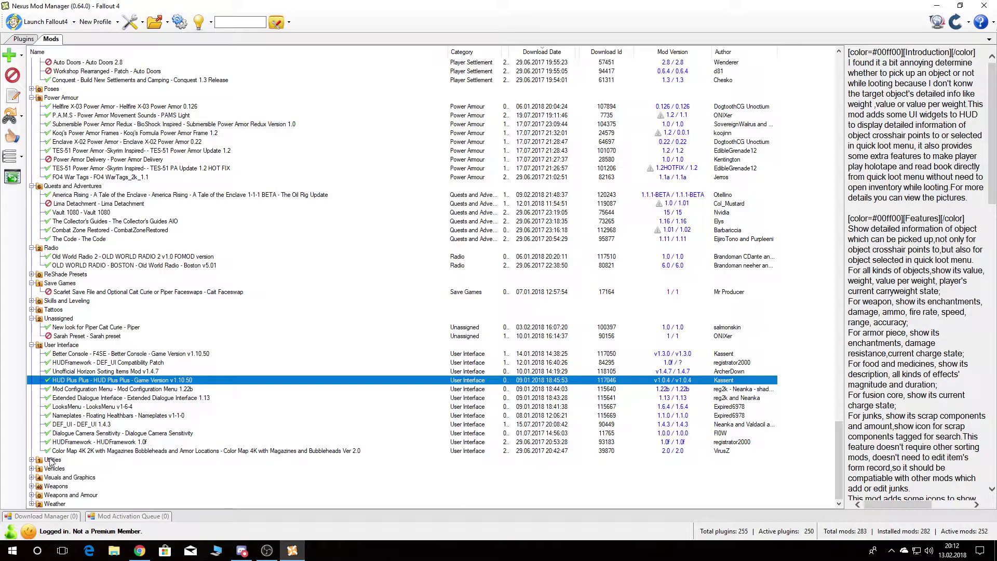
{"action": "left_click", "coordinate": [96, 391]}
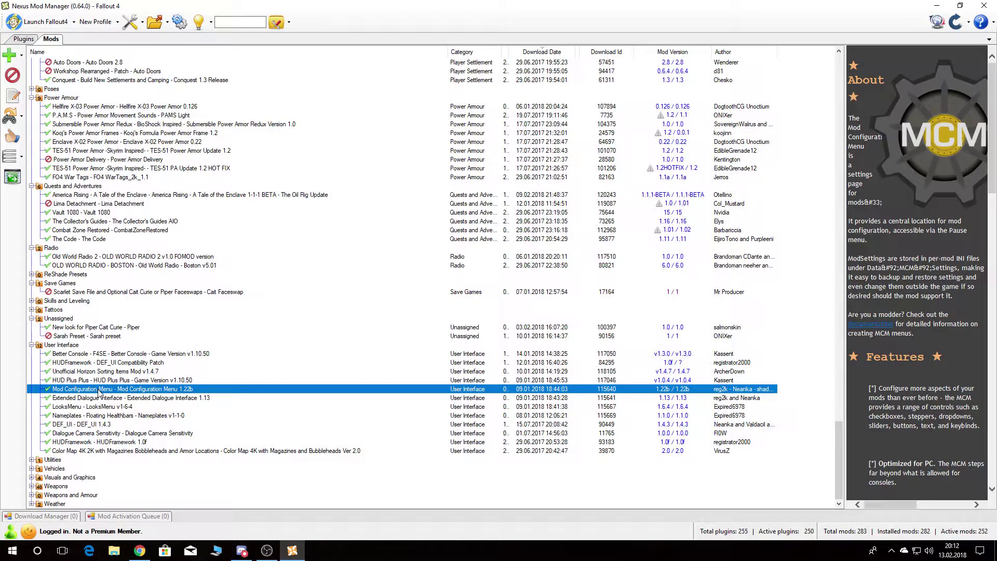
{"action": "left_click", "coordinate": [75, 398]}
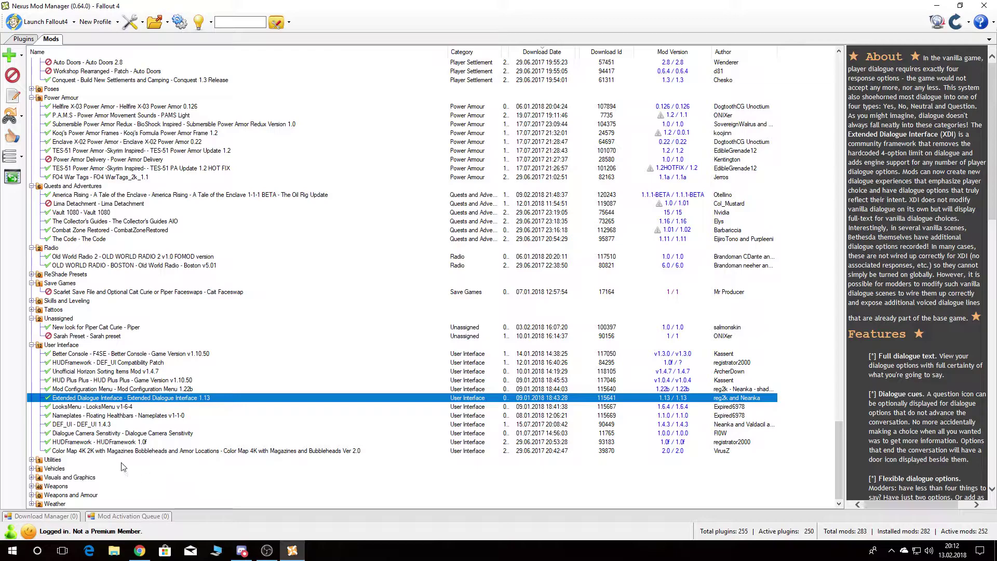
{"action": "left_click", "coordinate": [76, 408]}
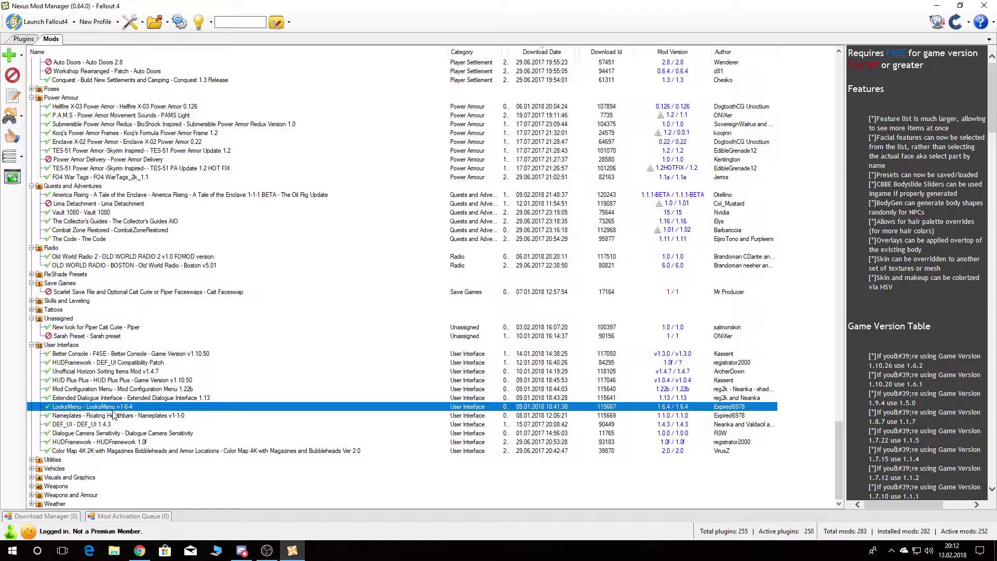
View the descriptions of Nameplates, DEF_UI, Dialogue Camera Sensitivity, HUDFramework 1.0f and Color Map 4K 2K with Magazines Bobbleheads and Armor Locations.
{"action": "left_click", "coordinate": [92, 415]}
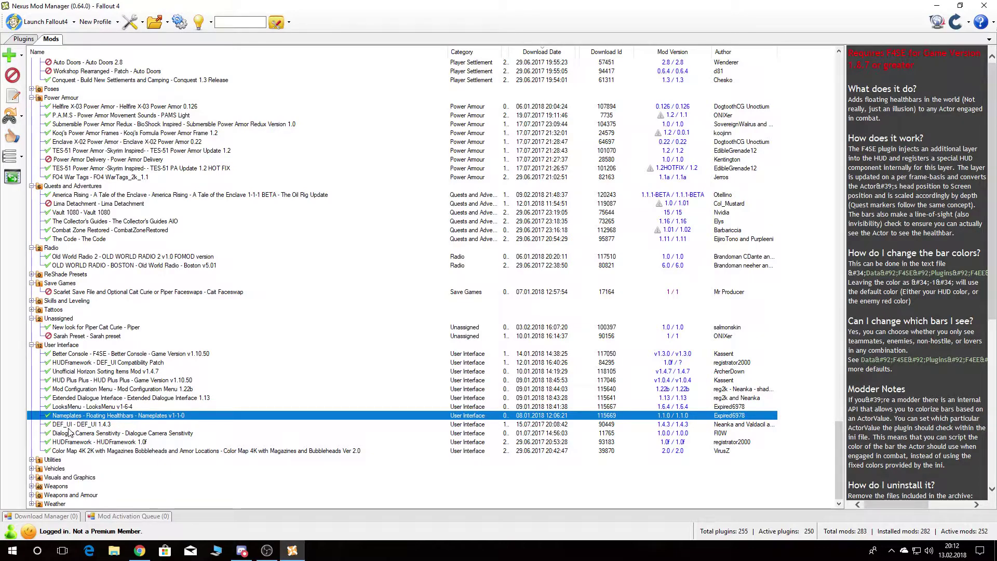
{"action": "left_click", "coordinate": [73, 425]}
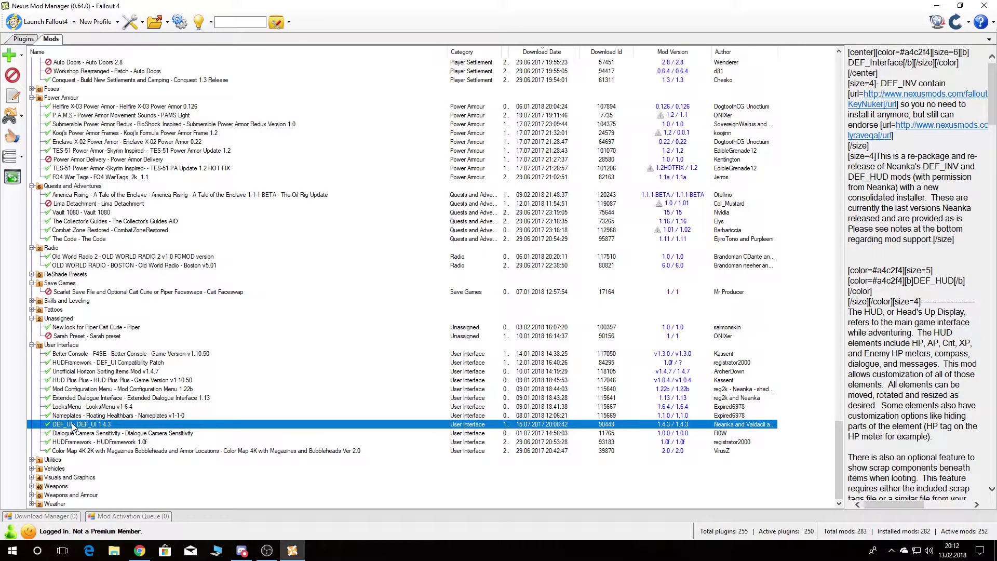
{"action": "left_click", "coordinate": [80, 435]}
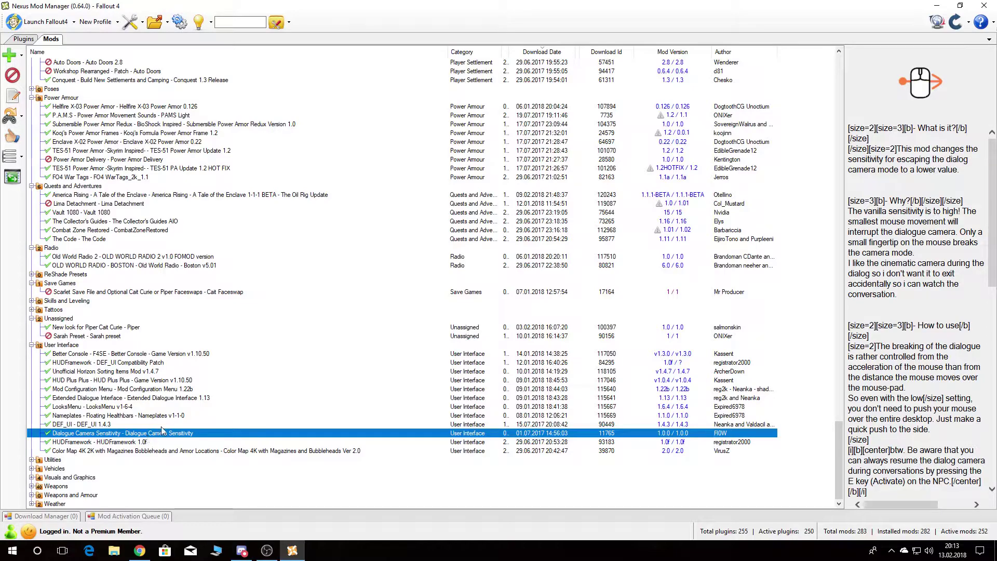
{"action": "left_click", "coordinate": [107, 443]}
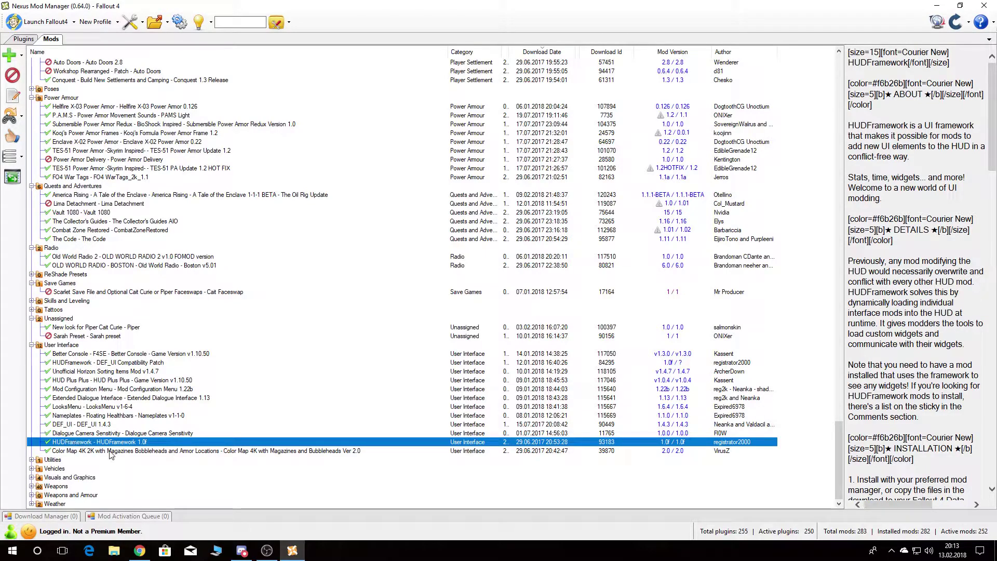
{"action": "left_click", "coordinate": [129, 452]}
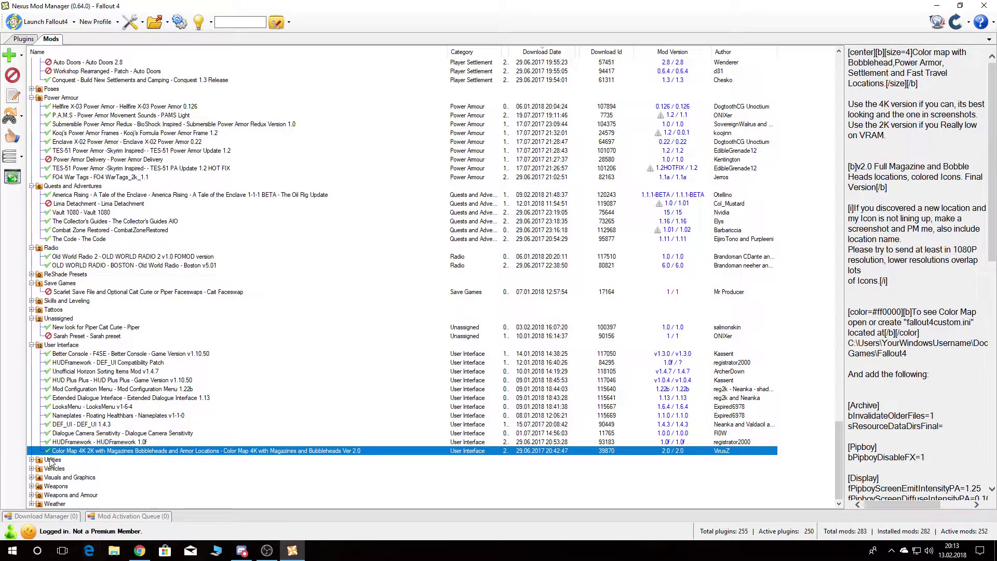
Expand Utilities and Vehicles and view the descriptions of BodySlide and Outfit Studio and The Red Wave (Reloaded).
{"action": "left_click", "coordinate": [31, 460]}
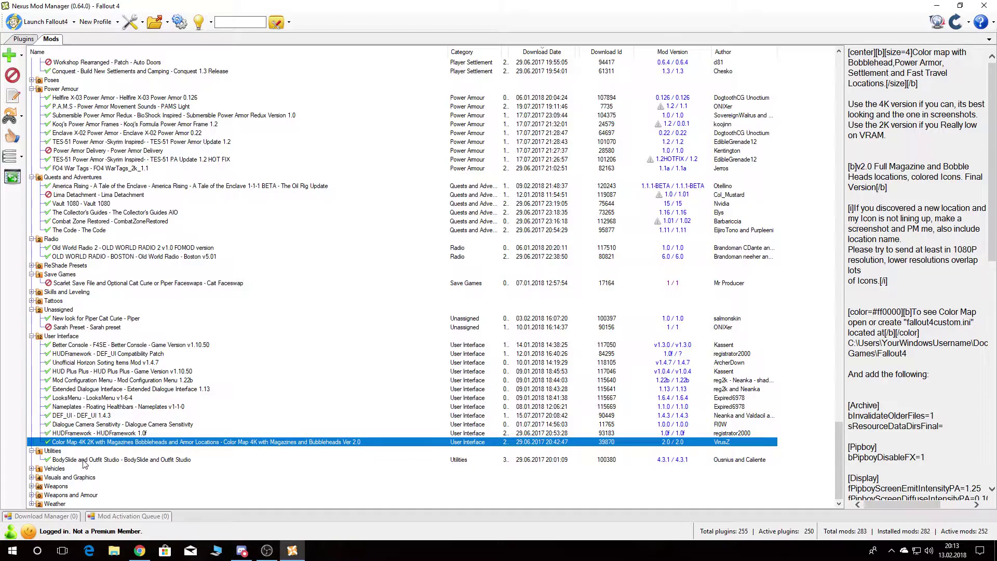
{"action": "left_click", "coordinate": [84, 460]}
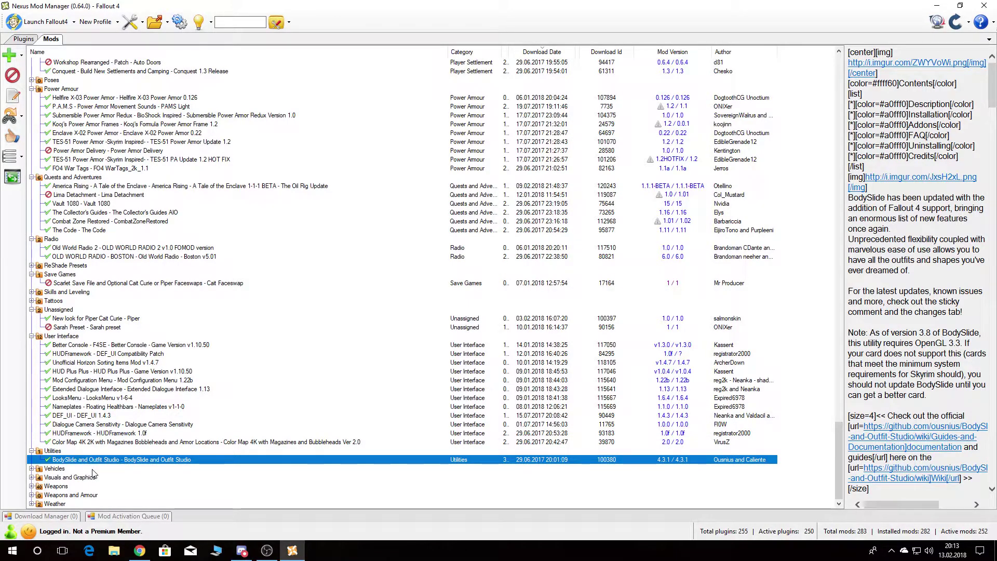
{"action": "left_click", "coordinate": [32, 468]}
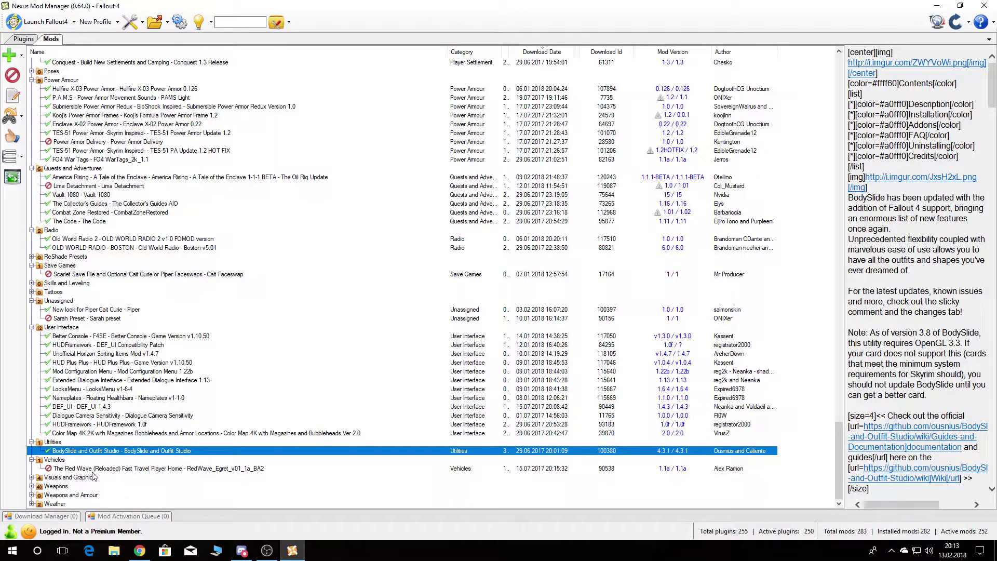
{"action": "left_click", "coordinate": [91, 471]}
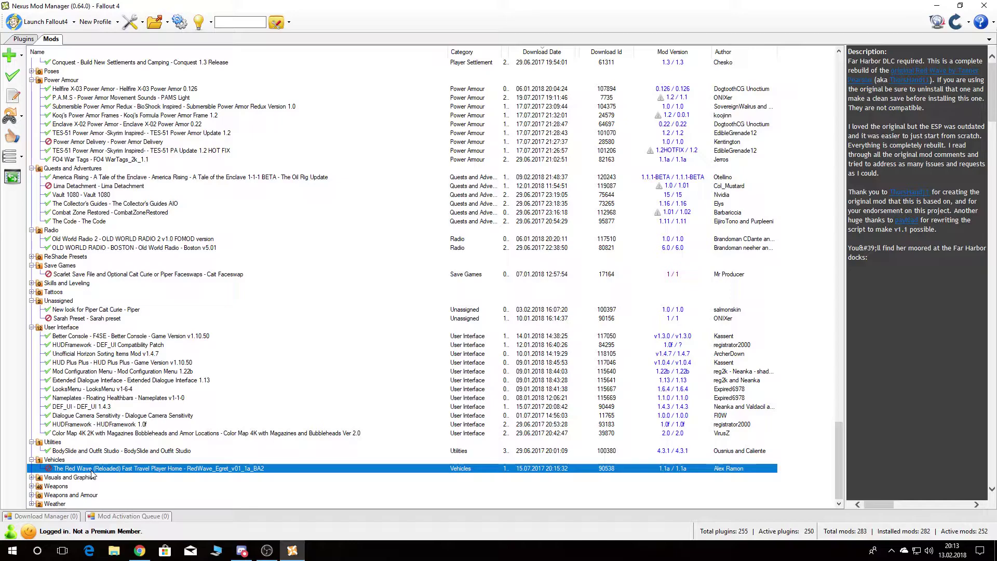
{"action": "left_click_drag", "start_coordinate": [881, 506], "coordinate": [856, 508]}
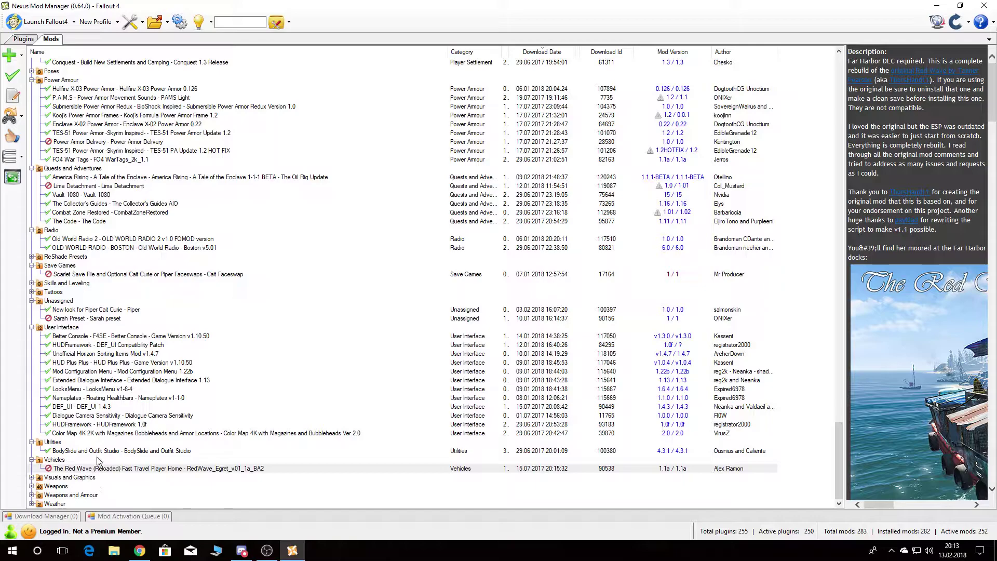
Expand Visuals and Graphics and view the descriptions of Extreme Particles Overhaul 3.0 and Radioactive Signs - Lighting.
{"action": "left_click", "coordinate": [32, 478]}
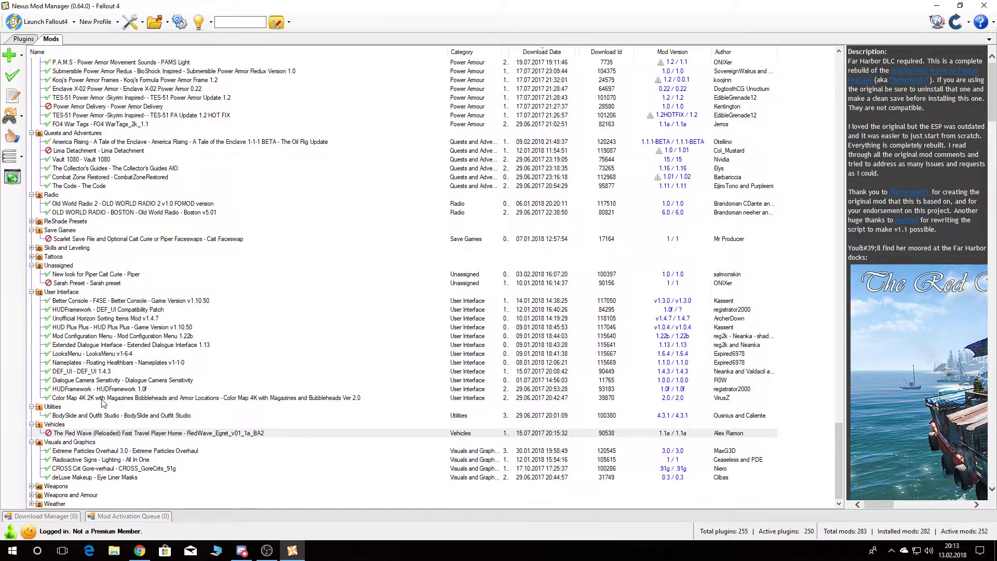
{"action": "left_click", "coordinate": [101, 451]}
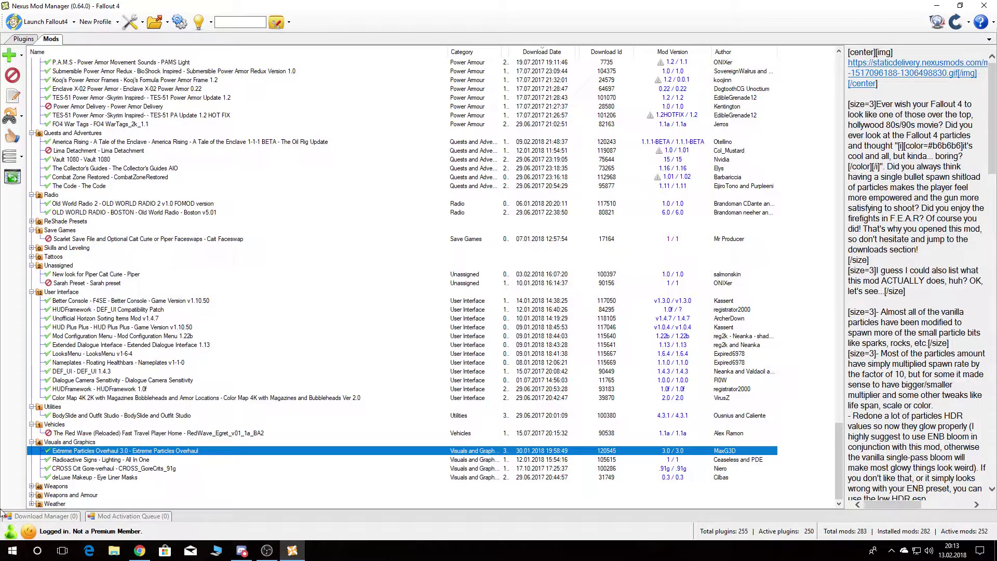
{"action": "left_click", "coordinate": [103, 462]}
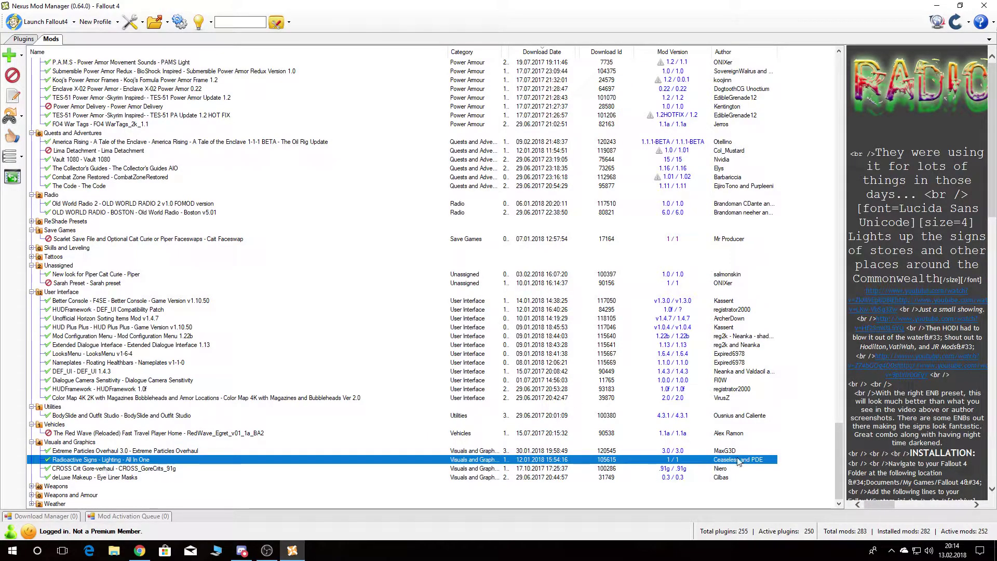
Open the Nexus page of Radioactive Signs - Lighting and browse through its enlarged screenshots from the second one onward.
{"action": "left_click", "coordinate": [674, 459]}
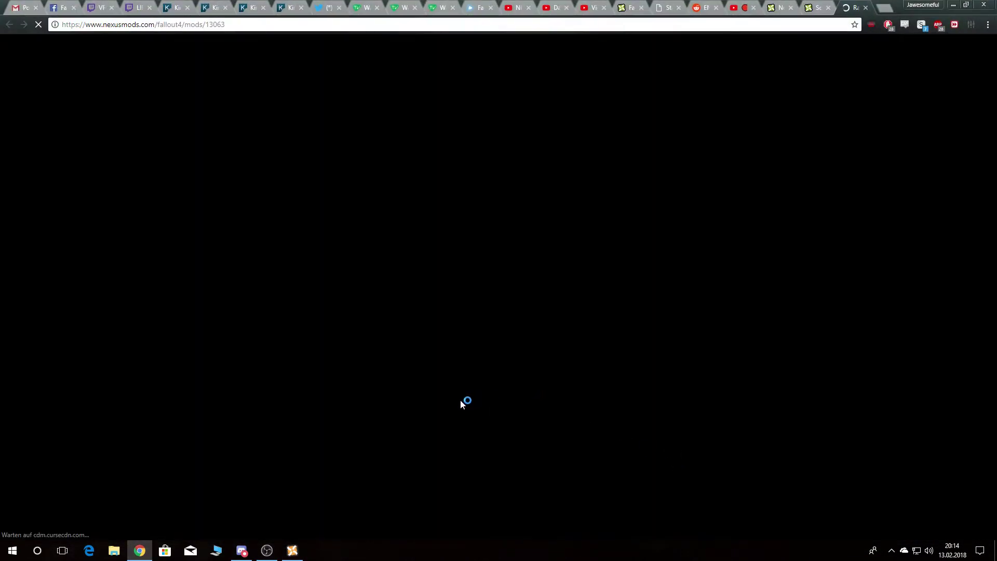
{"action": "scroll", "coordinate": [330, 383], "scroll_direction": "down", "scroll_amount": 4}
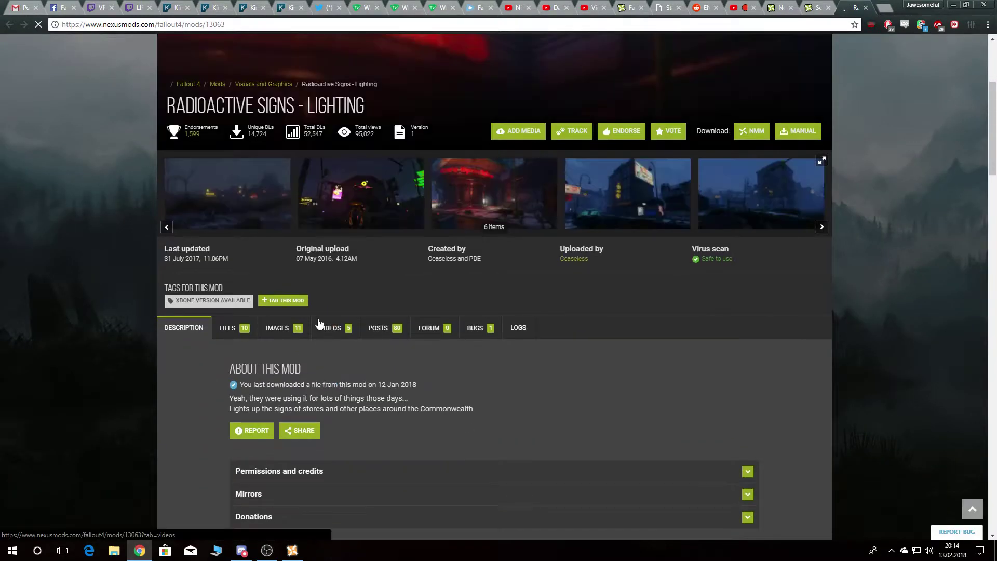
{"action": "left_click", "coordinate": [335, 216]}
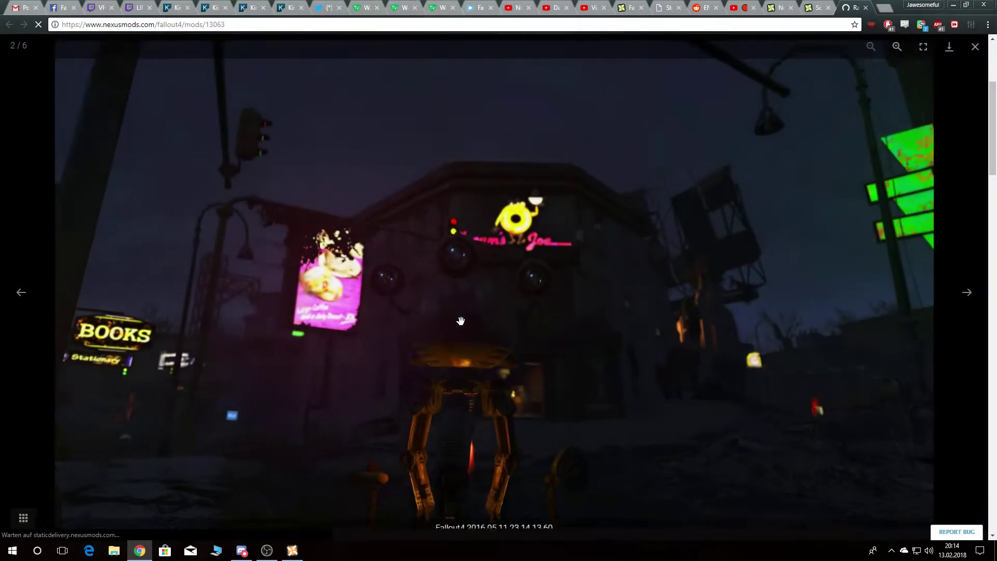
{"action": "left_click", "coordinate": [966, 296]}
{"action": "left_click", "coordinate": [967, 297]}
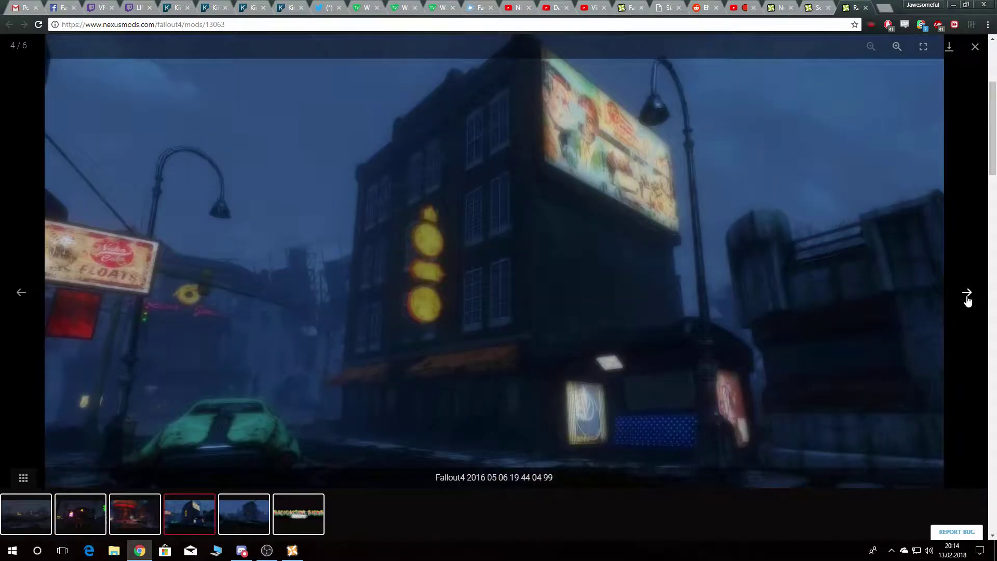
{"action": "left_click", "coordinate": [967, 296]}
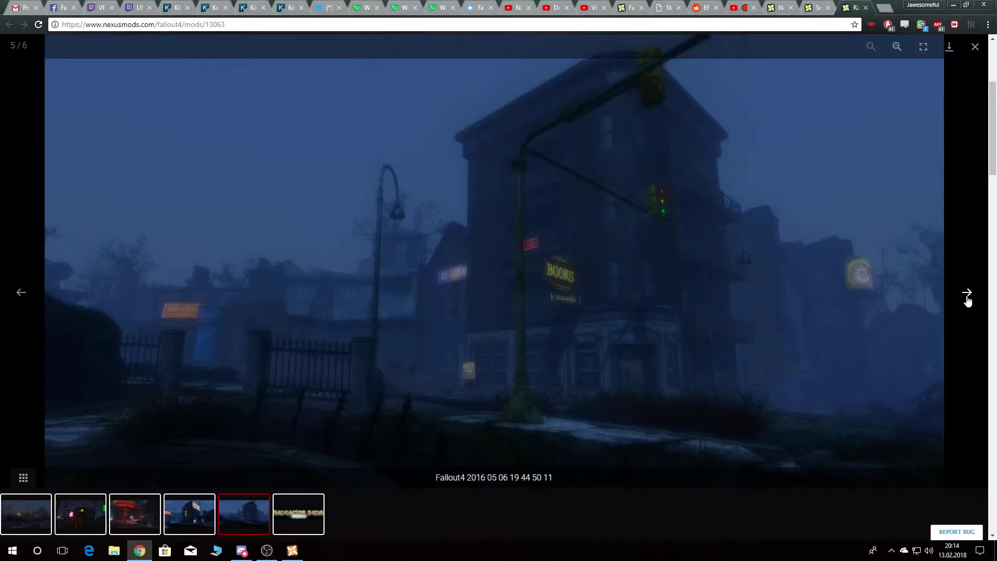
{"action": "left_click", "coordinate": [967, 296]}
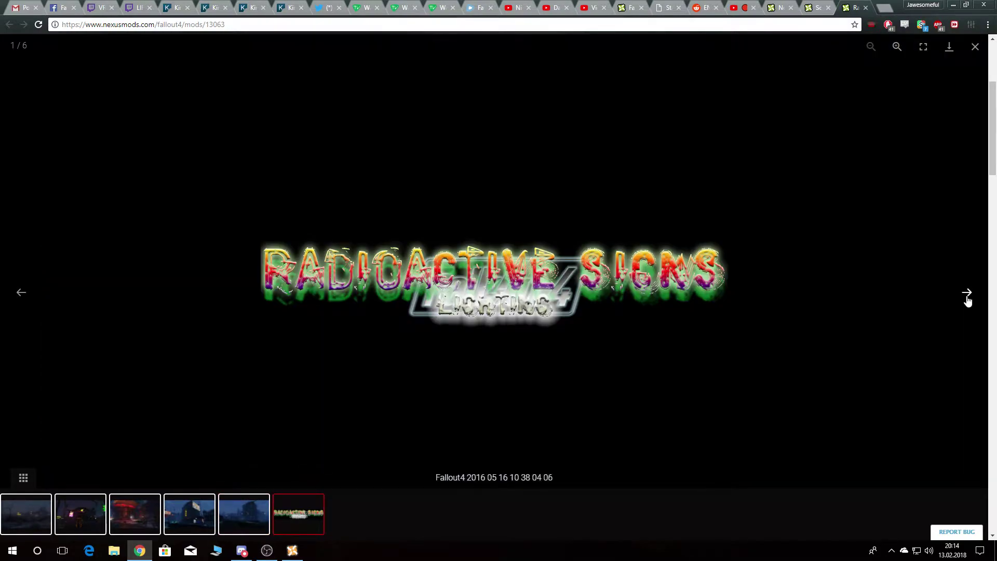
{"action": "left_click", "coordinate": [967, 296]}
{"action": "left_click", "coordinate": [976, 46]}
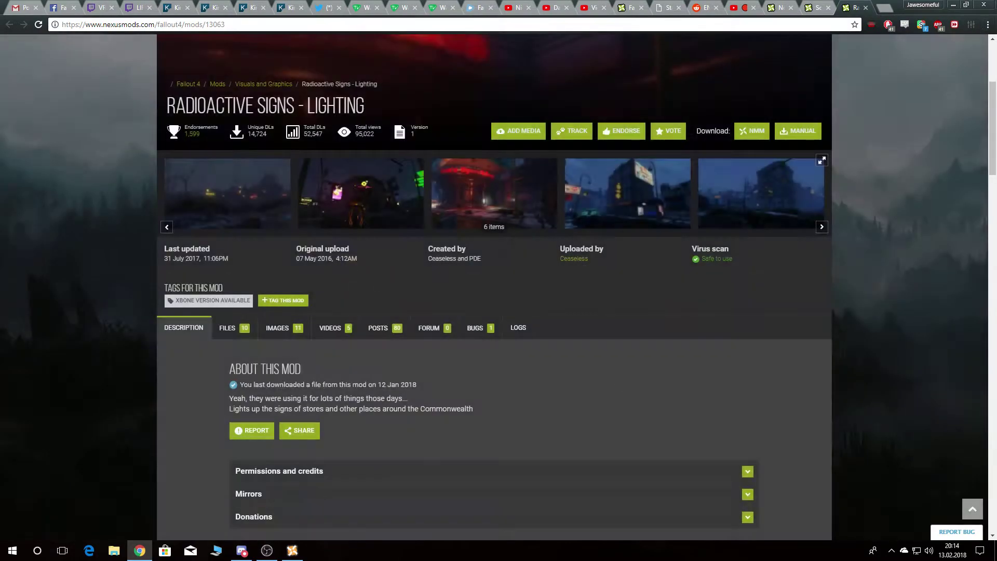
Return to Nexus Mod Manager, view the CROSS Crit Gore-verhaul description and reinstall that mod.
{"action": "left_click", "coordinate": [292, 551]}
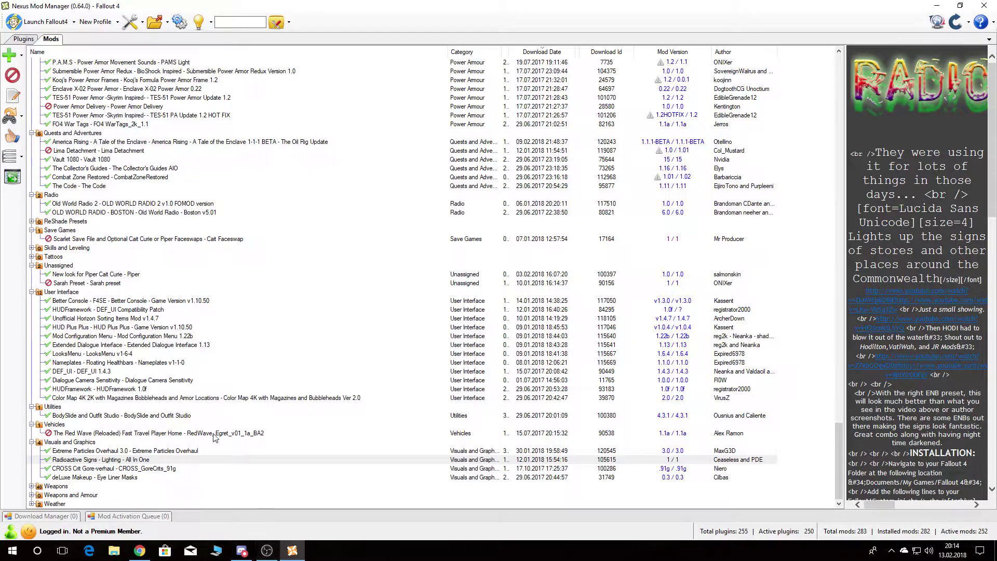
{"action": "left_click", "coordinate": [76, 468]}
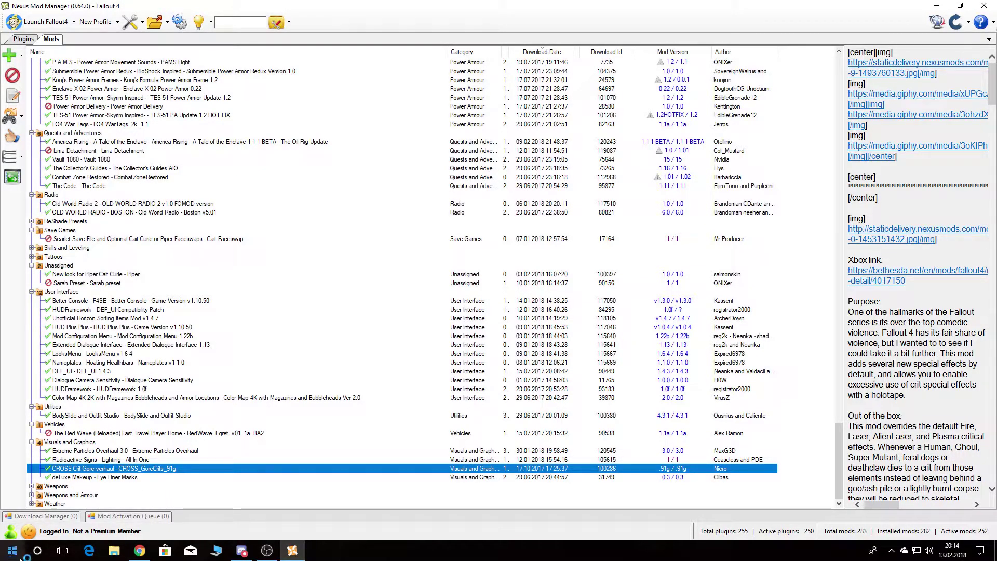
{"action": "left_click", "coordinate": [46, 517]}
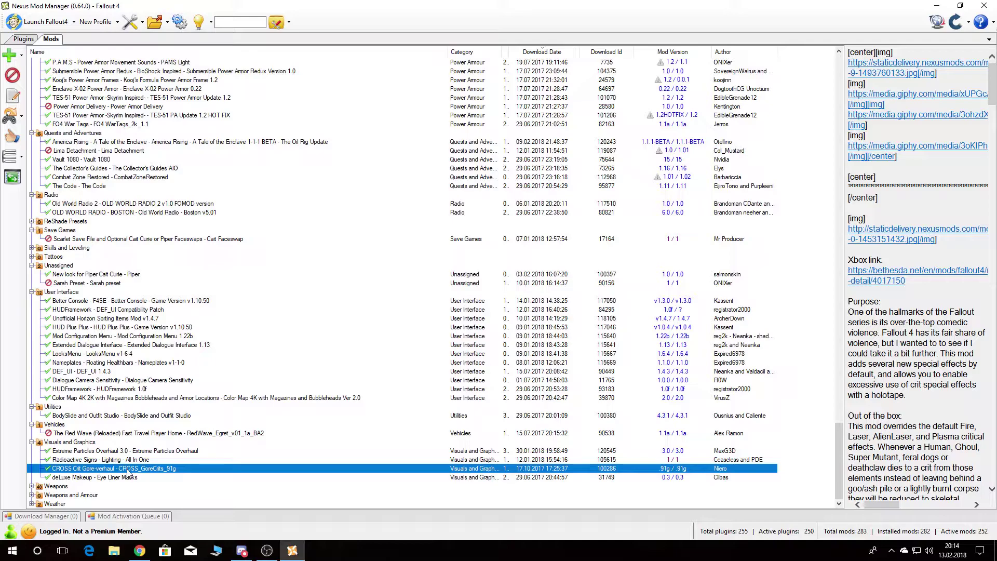
{"action": "right_click", "coordinate": [129, 472]}
{"action": "left_click", "coordinate": [148, 487]}
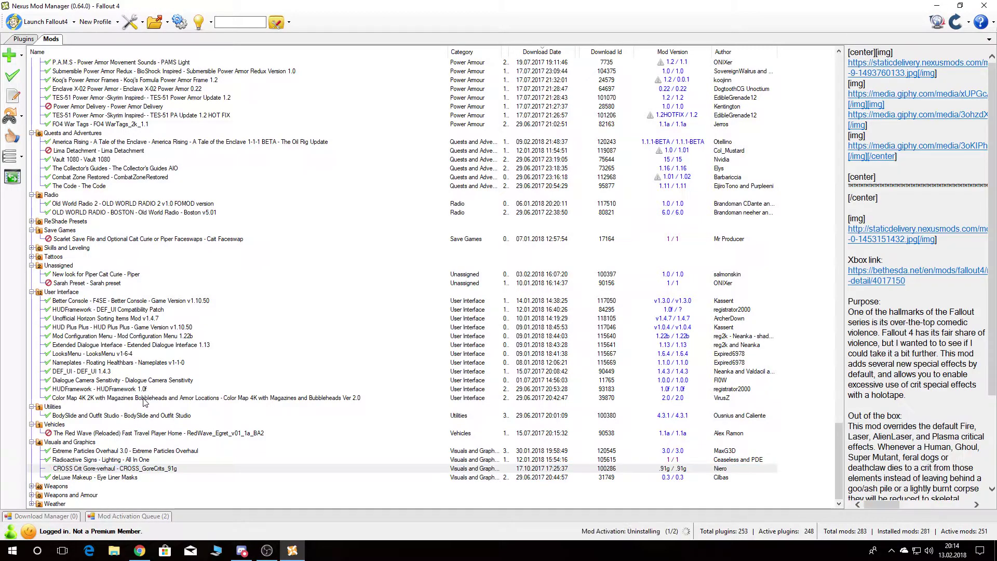
{"action": "left_click", "coordinate": [139, 516]}
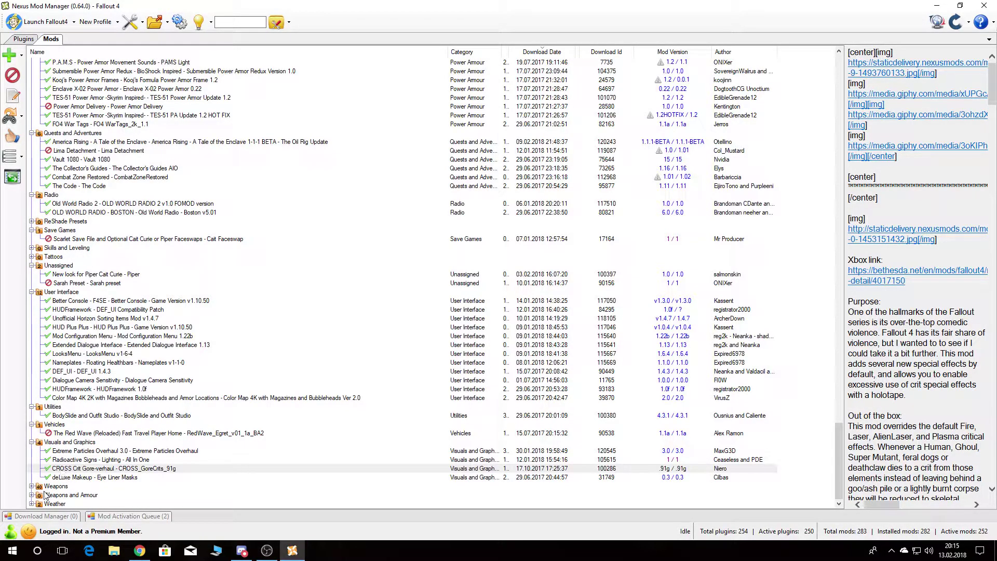
Expand the Weather and Weapons categories to list their mods.
{"action": "left_click", "coordinate": [32, 503]}
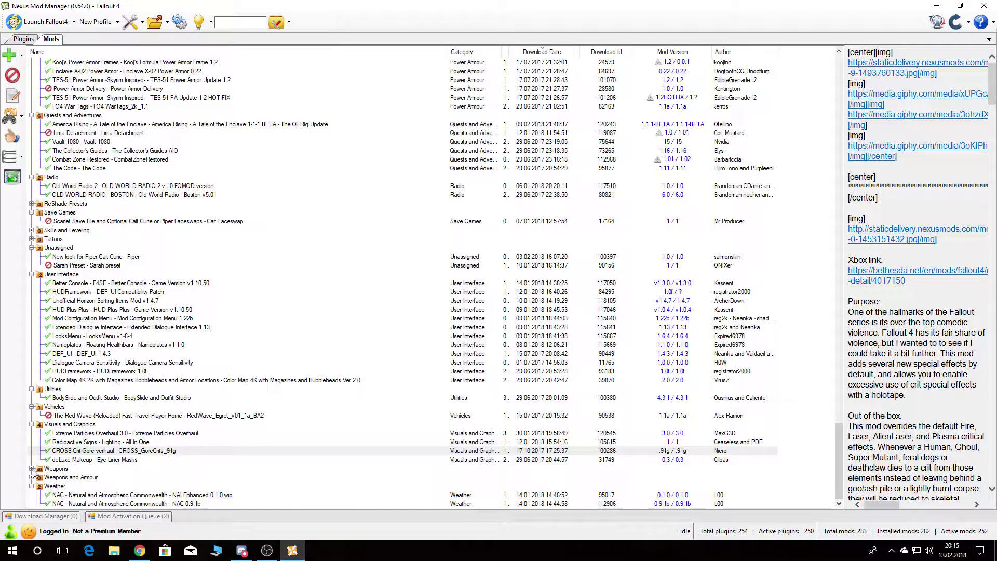
{"action": "left_click", "coordinate": [50, 470]}
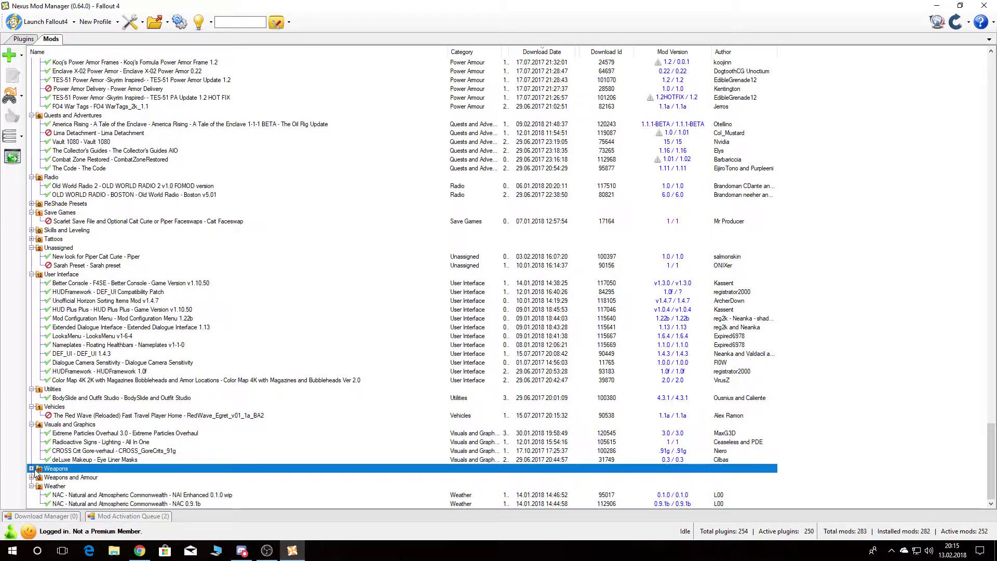
{"action": "left_click", "coordinate": [31, 469]}
{"action": "scroll", "coordinate": [62, 441], "scroll_direction": "down", "scroll_amount": 1}
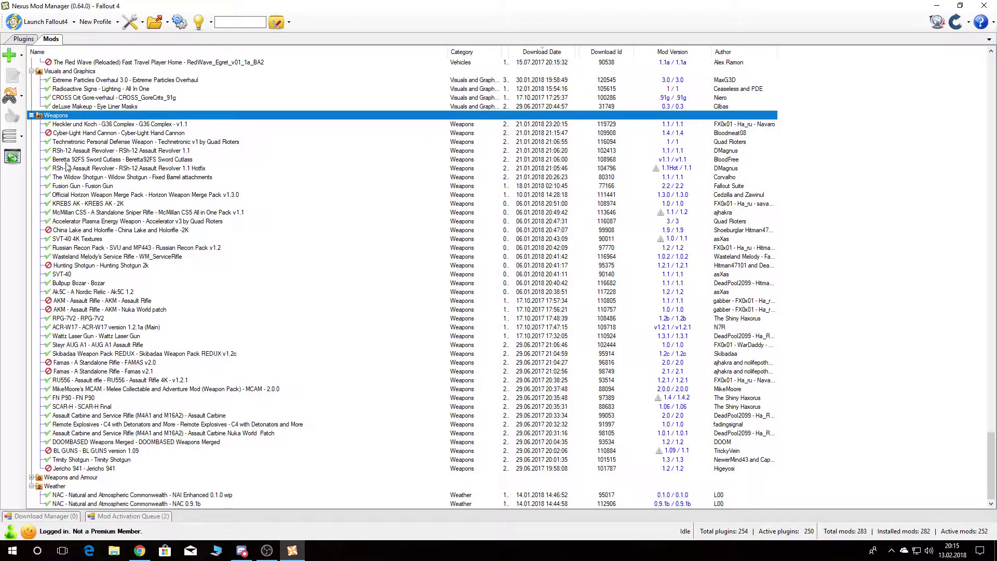
View the descriptions of the weapon mods China Lake and Holorifle, Cyber-Light Hand Cannon, Hunting Shotgun and AKM - Assault Rifle.
{"action": "left_click", "coordinate": [73, 231]}
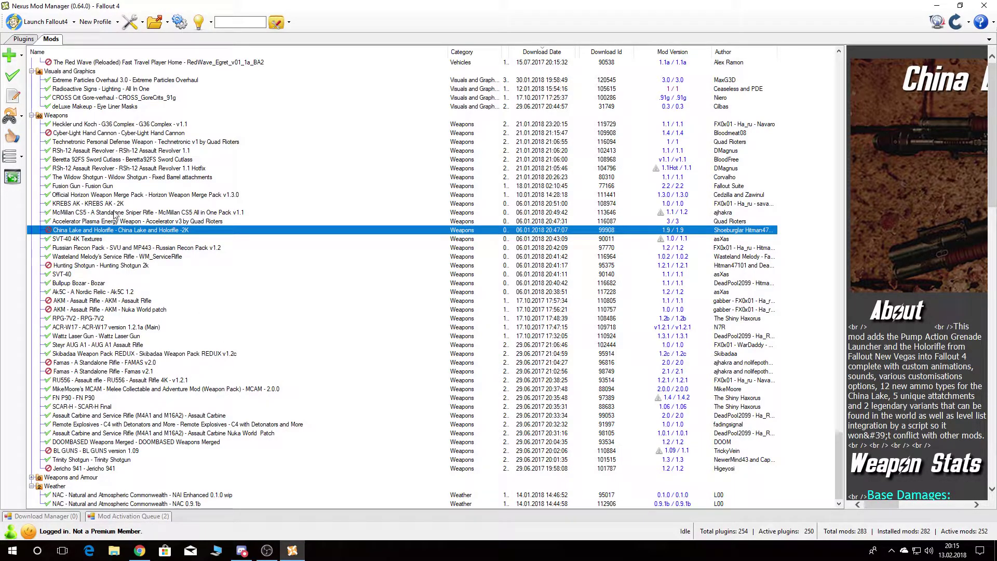
{"action": "left_click", "coordinate": [72, 134]}
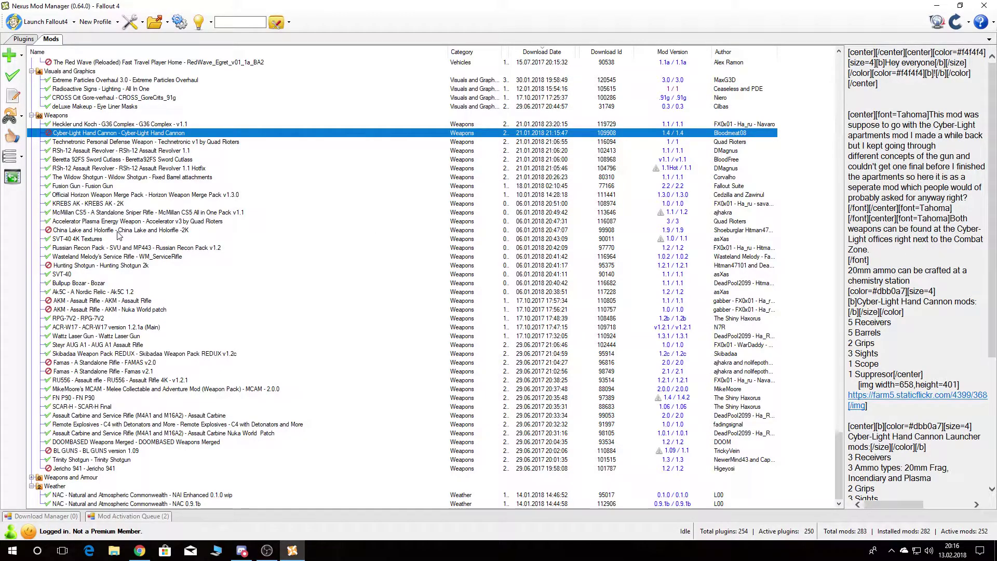
{"action": "left_click", "coordinate": [85, 266]}
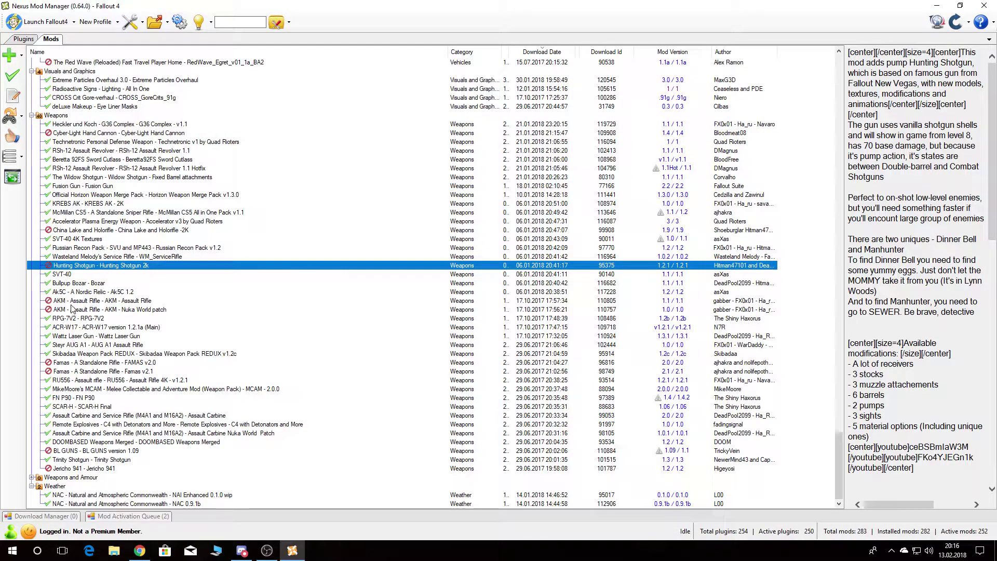
{"action": "left_click", "coordinate": [109, 302]}
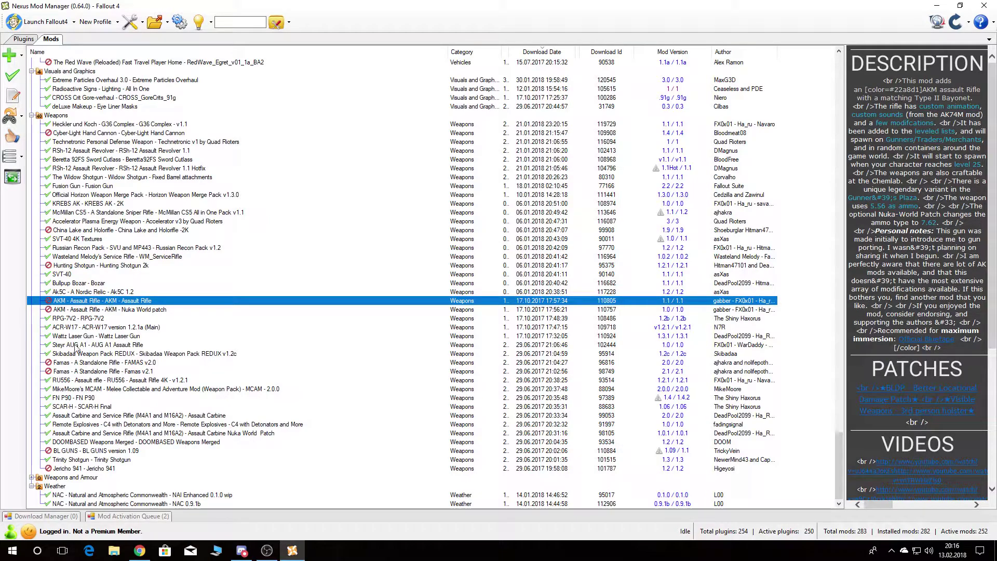
View the descriptions of the BL GUNS and Trinity Shotgun weapon mods.
{"action": "left_click", "coordinate": [75, 450]}
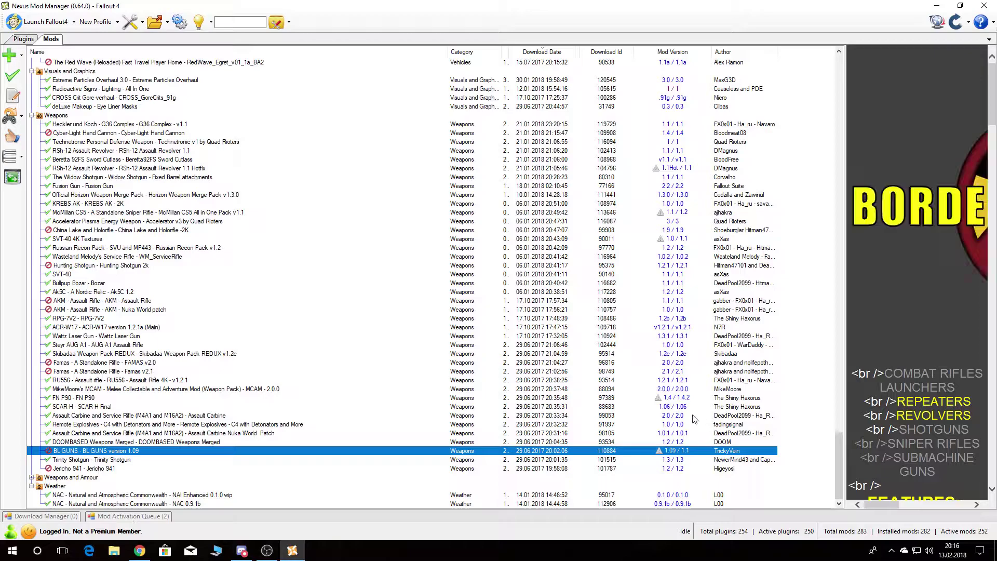
{"action": "left_click_drag", "start_coordinate": [886, 504], "coordinate": [864, 500]}
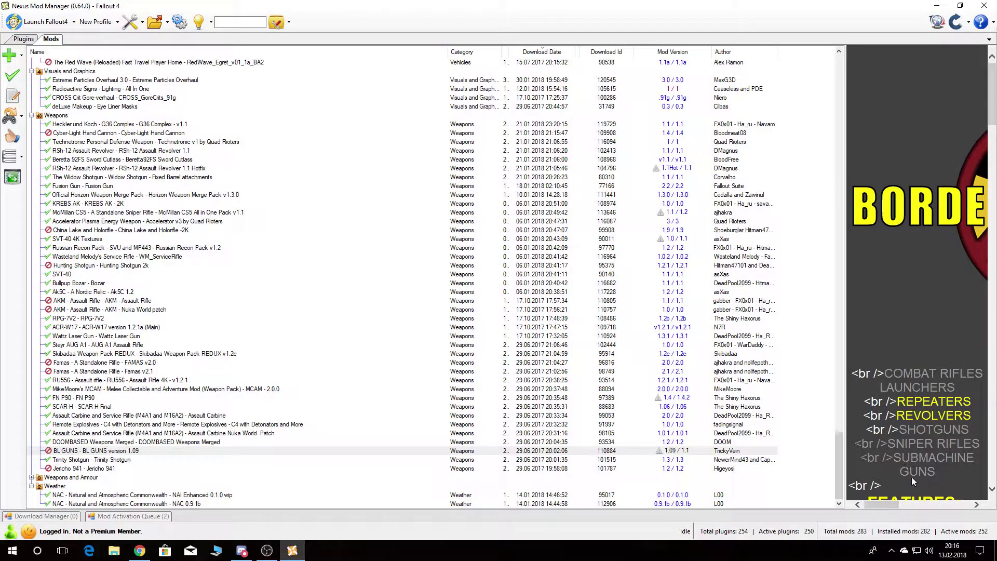
{"action": "left_click", "coordinate": [117, 460]}
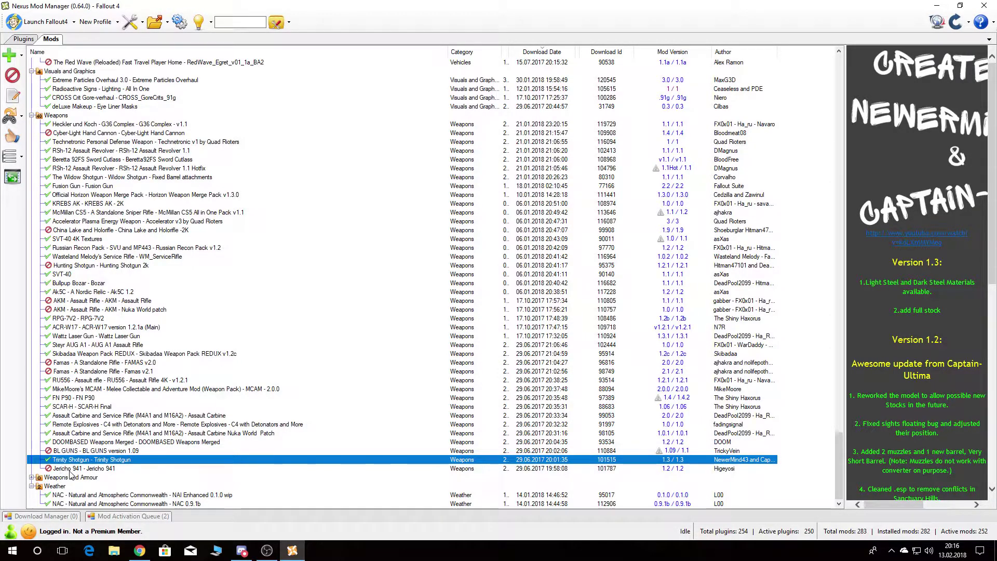
View the Jericho 941 weapon mod's description and its Nexus page, and return to Nexus Mod Manager.
{"action": "left_click", "coordinate": [172, 469]}
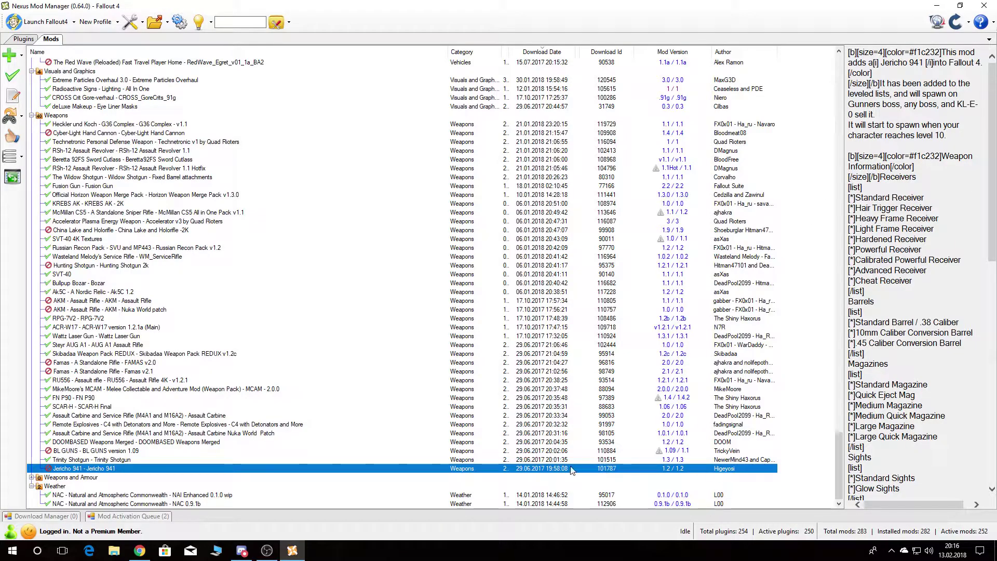
{"action": "left_click", "coordinate": [673, 469]}
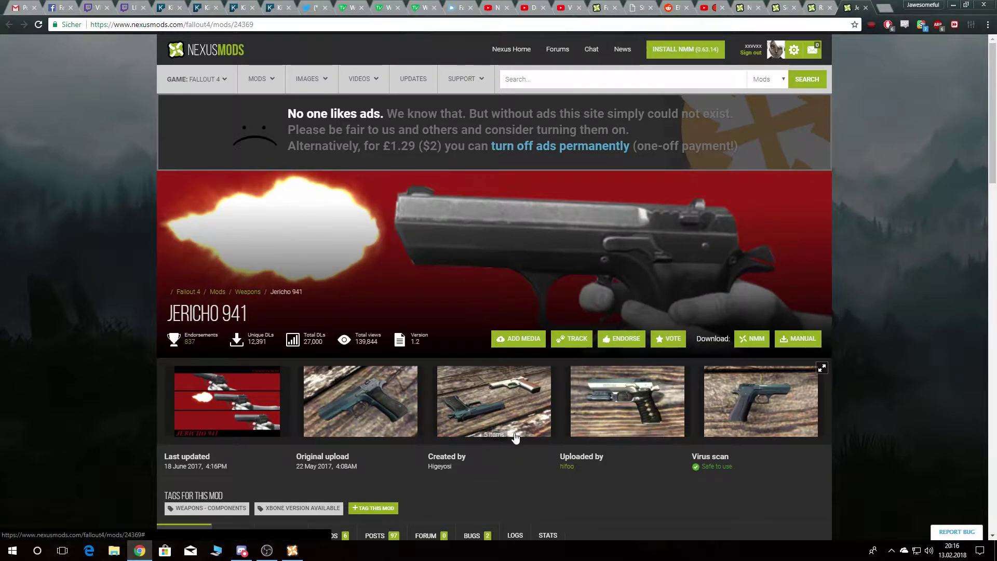
{"action": "left_click", "coordinate": [292, 551]}
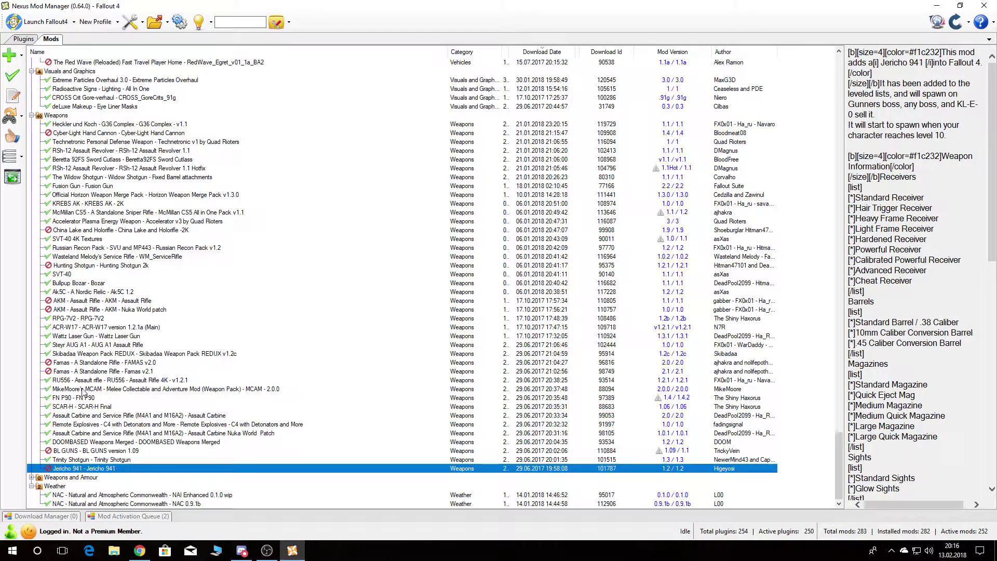
View the descriptions of the G36 Complex, Technetronic, RSh-12, Beretta 92FS Sword Cutlass, RSh-12 hotfix, Widow Shotgun and Fusion Gun mods.
{"action": "left_click", "coordinate": [99, 124]}
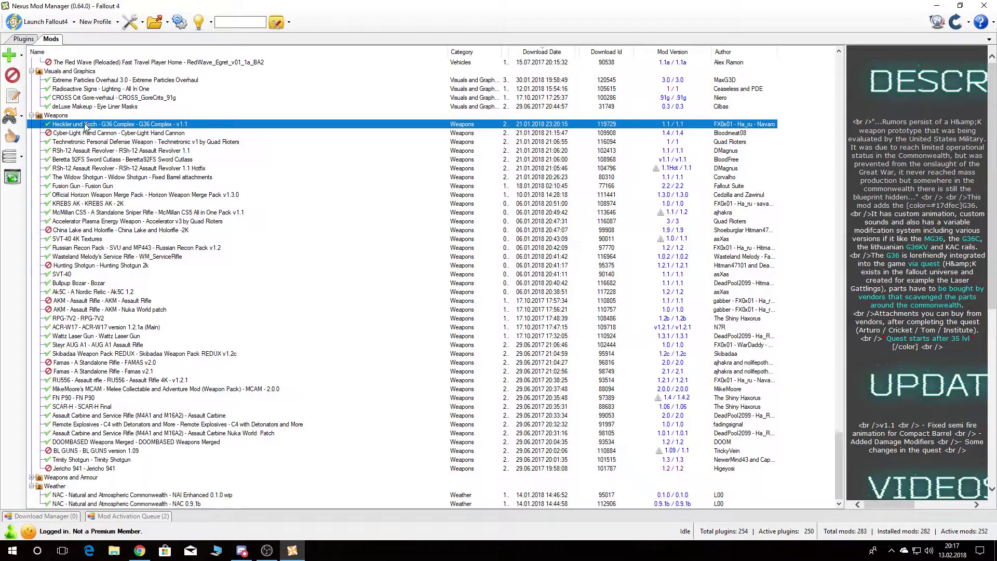
{"action": "left_click", "coordinate": [63, 142]}
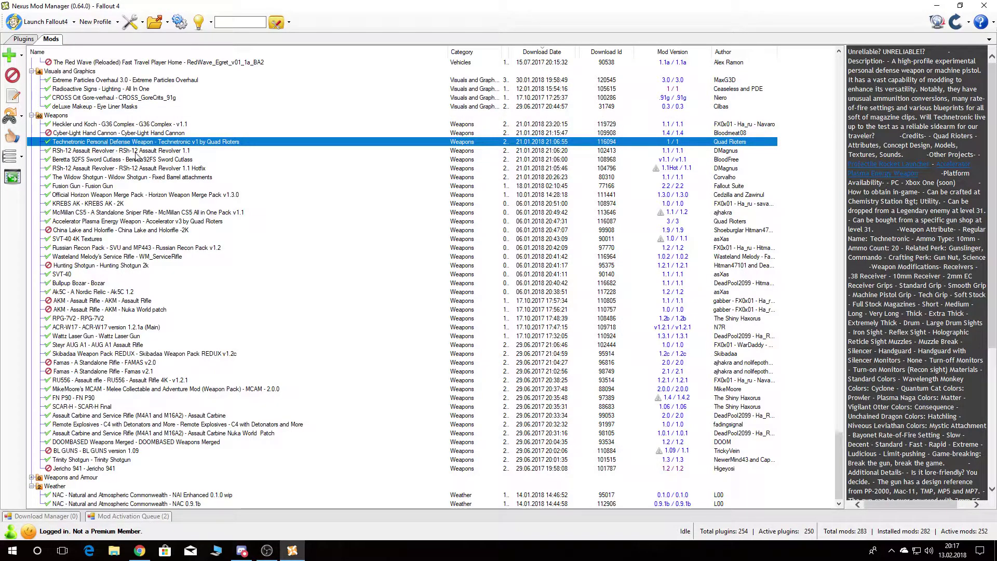
{"action": "left_click", "coordinate": [111, 151]}
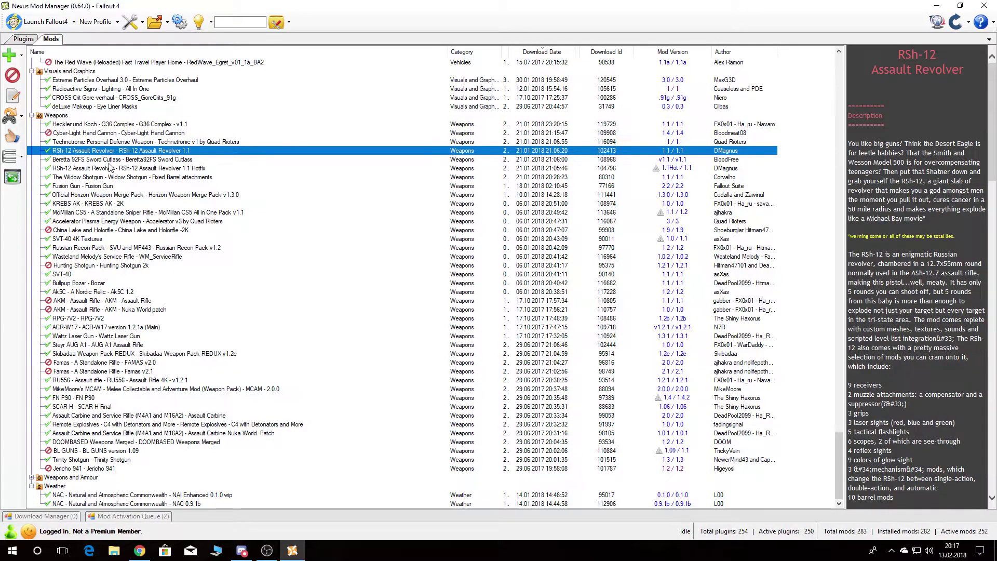
{"action": "left_click", "coordinate": [106, 159]}
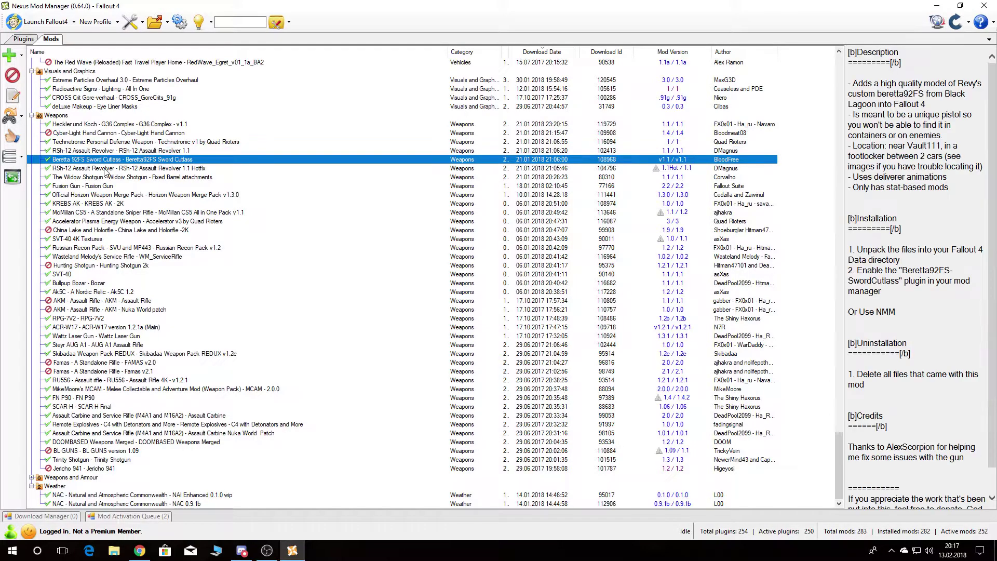
{"action": "left_click", "coordinate": [104, 169]}
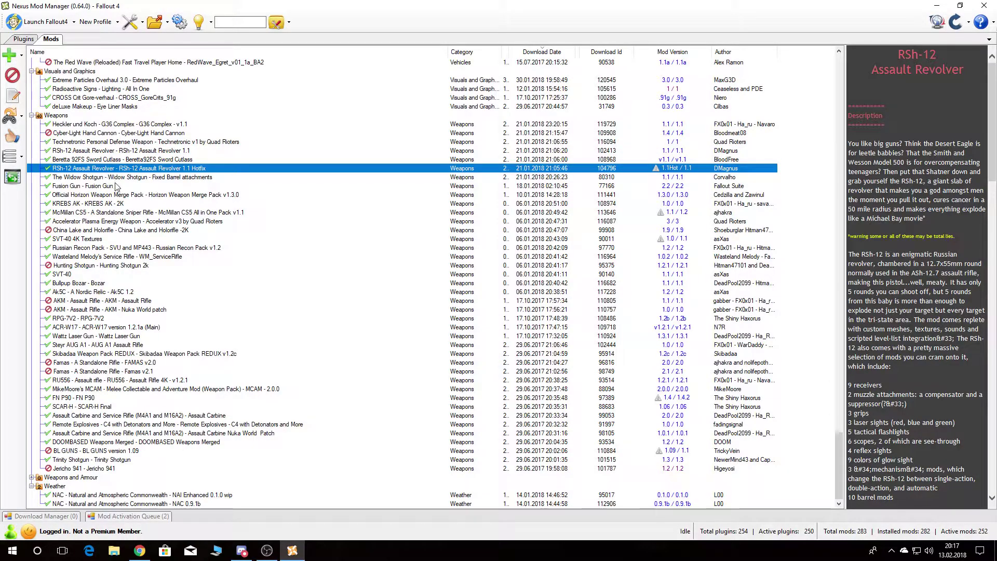
{"action": "left_click", "coordinate": [118, 177]}
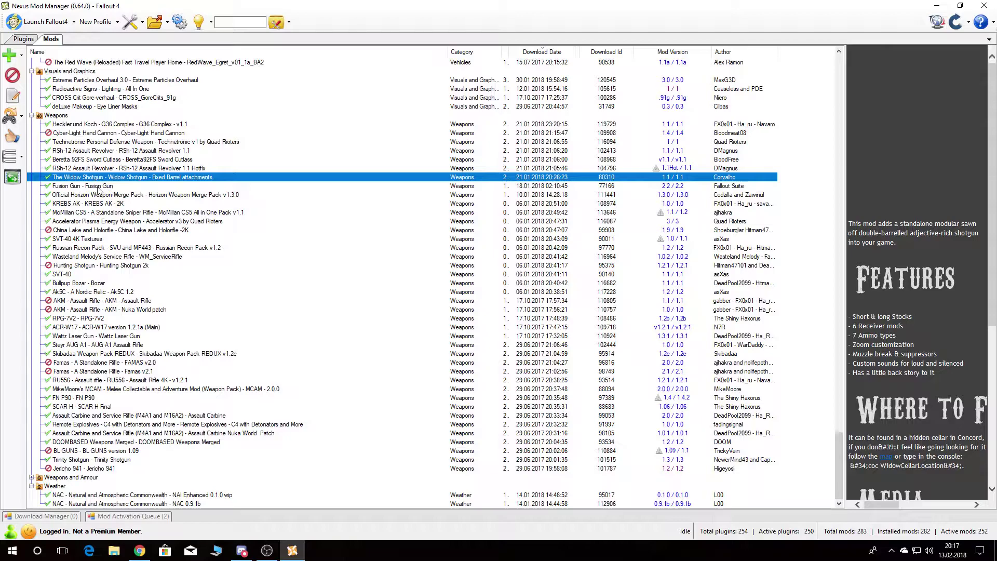
{"action": "left_click", "coordinate": [95, 186]}
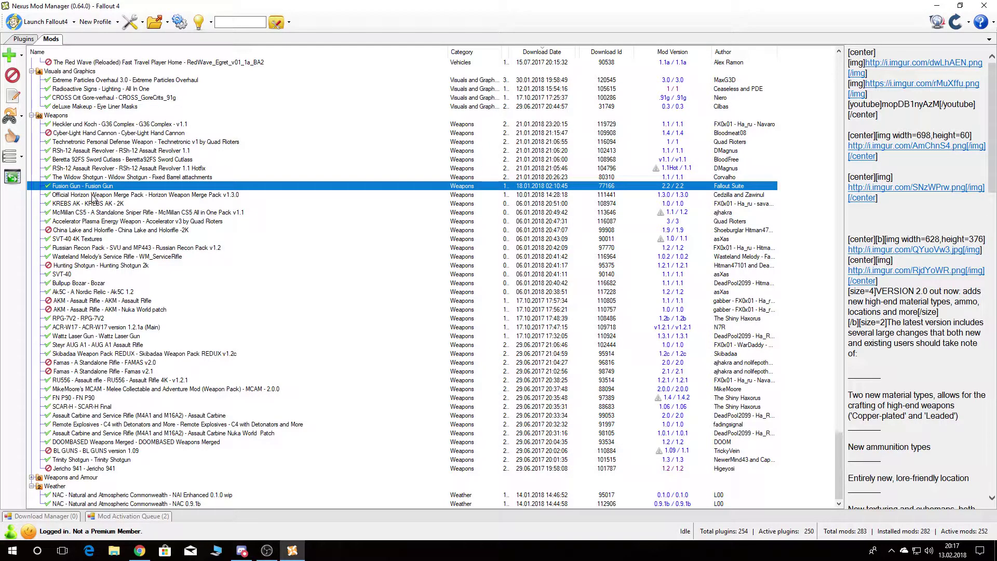
Open the Nexus page of the Official Horizon Weapon Merge Pack and view its image gallery, enlarging the "LL and the Crude Blowback" picture.
{"action": "left_click", "coordinate": [94, 195]}
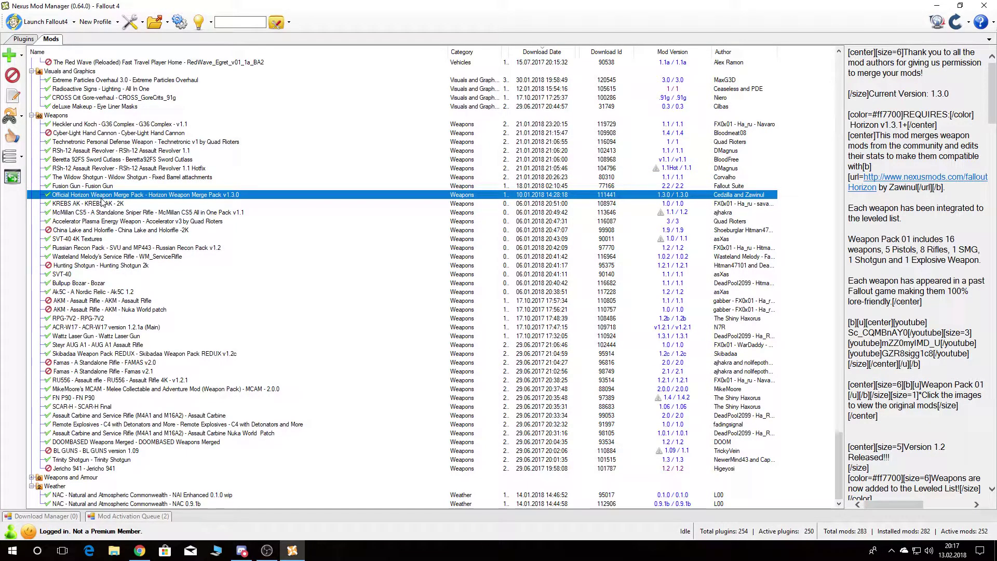
{"action": "left_click", "coordinate": [670, 195]}
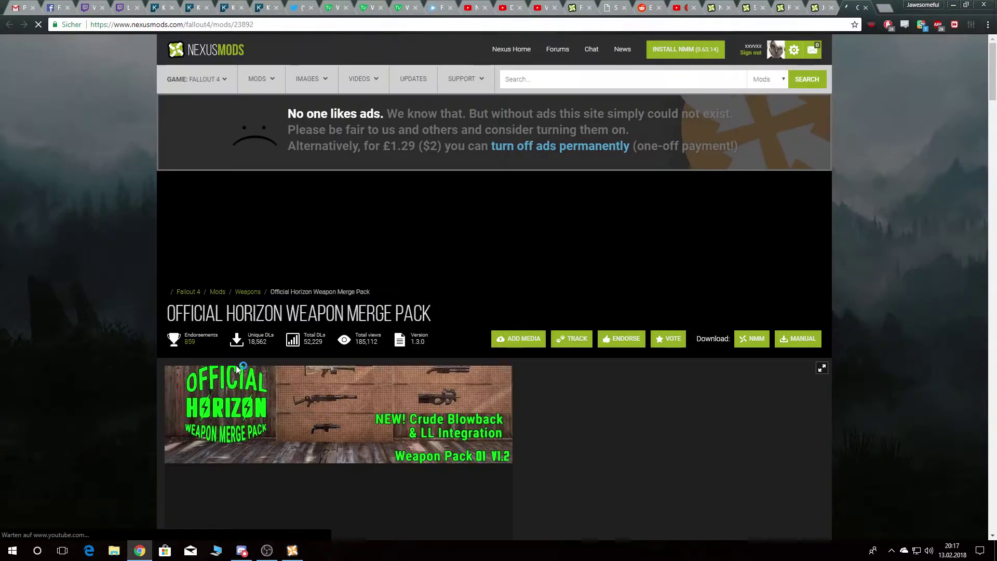
{"action": "scroll", "coordinate": [236, 365], "scroll_direction": "down", "scroll_amount": 5}
{"action": "left_click", "coordinate": [289, 235]}
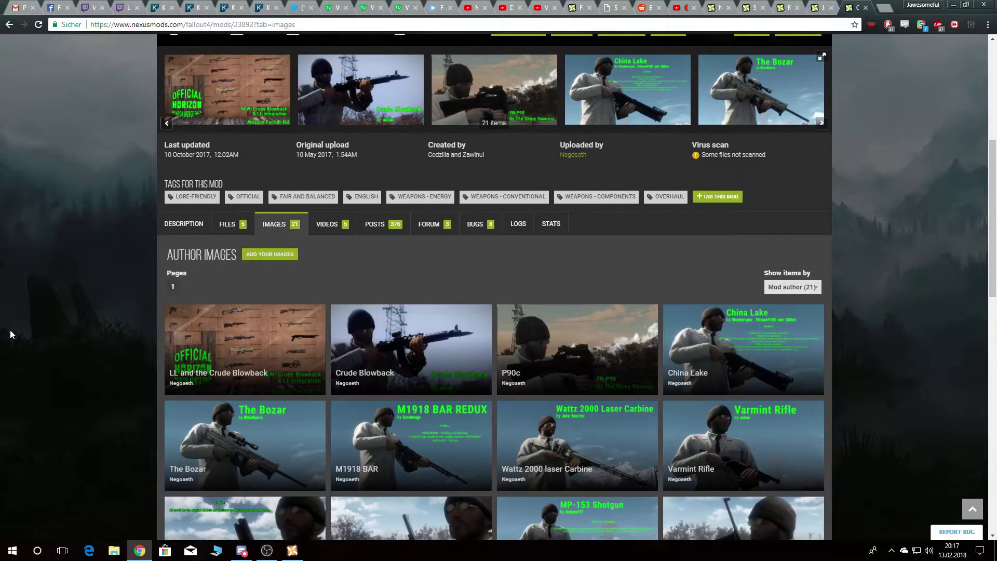
{"action": "scroll", "coordinate": [10, 329], "scroll_direction": "down", "scroll_amount": 10}
{"action": "scroll", "coordinate": [10, 329], "scroll_direction": "up", "scroll_amount": 6}
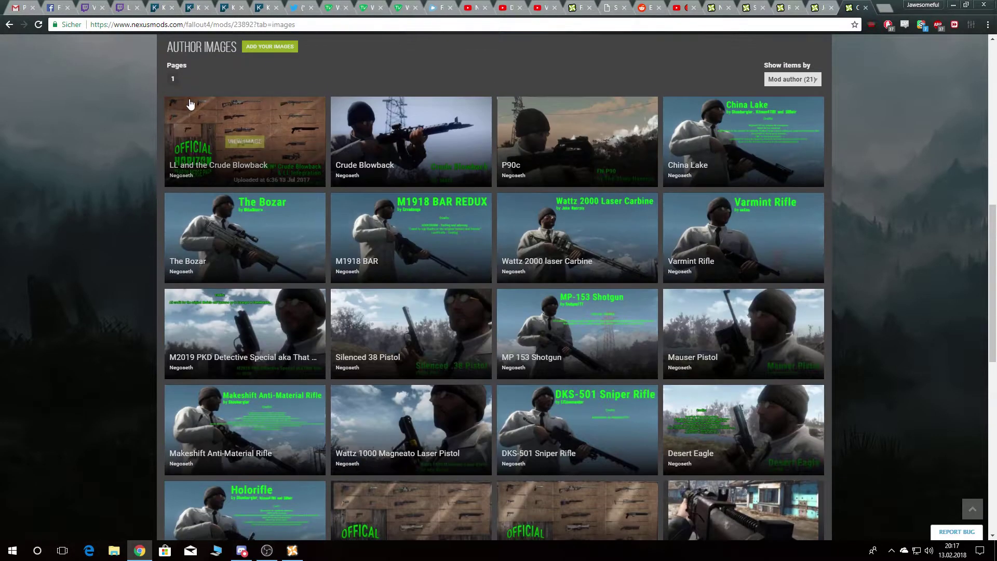
{"action": "left_click", "coordinate": [189, 151]}
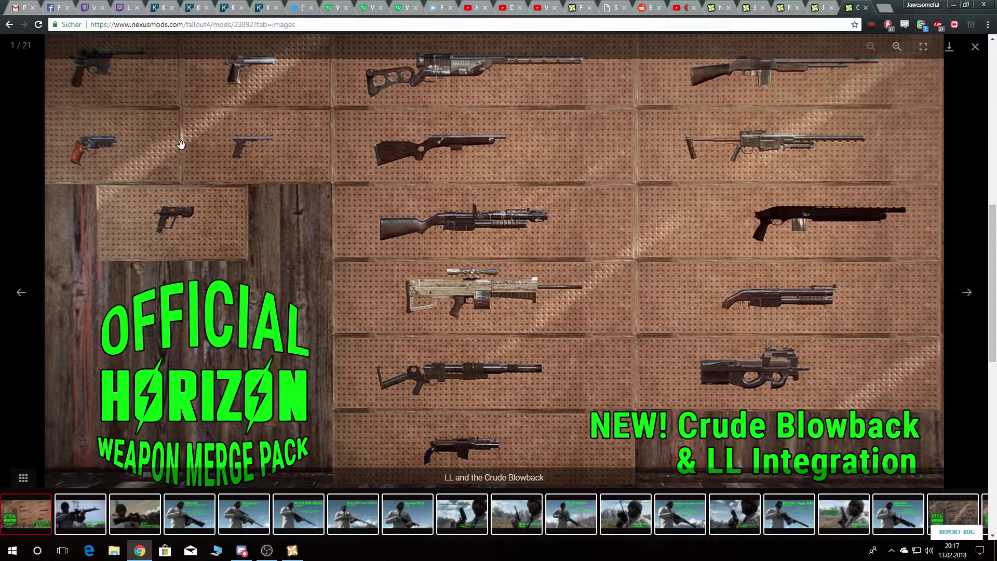
{"action": "left_click", "coordinate": [975, 46]}
Read through the Official Horizon Weapon Merge Pack's description on its Nexus page, examining the included weapons.
{"action": "scroll", "coordinate": [194, 85], "scroll_direction": "up", "scroll_amount": 2}
{"action": "left_click", "coordinate": [184, 120]}
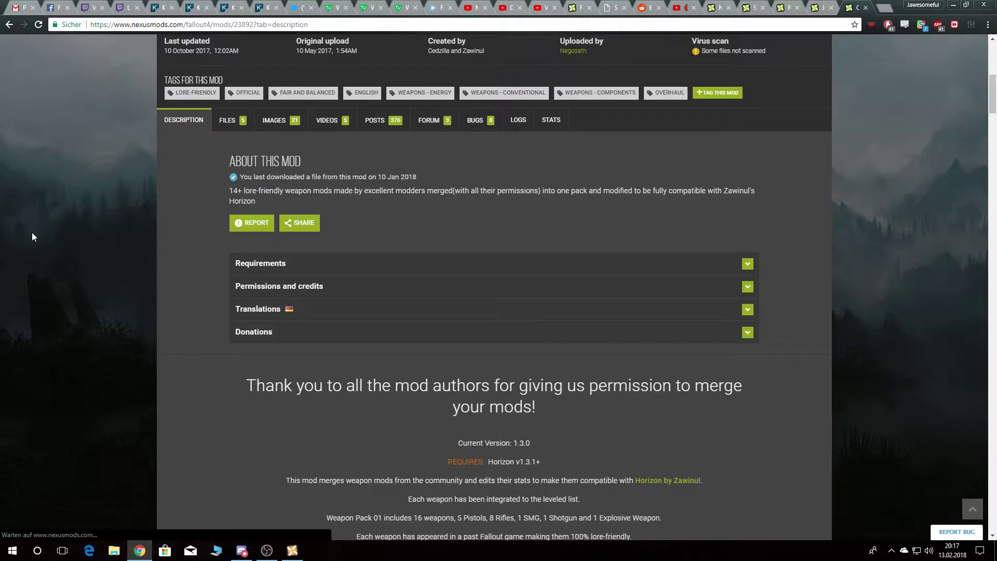
{"action": "scroll", "coordinate": [32, 236], "scroll_direction": "down", "scroll_amount": 10}
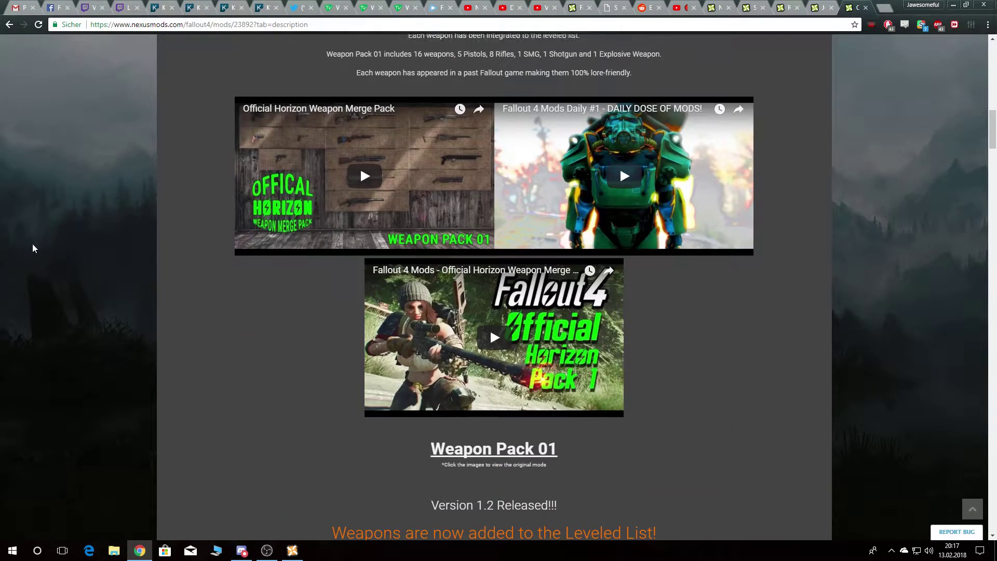
{"action": "scroll", "coordinate": [63, 260], "scroll_direction": "up", "scroll_amount": 5}
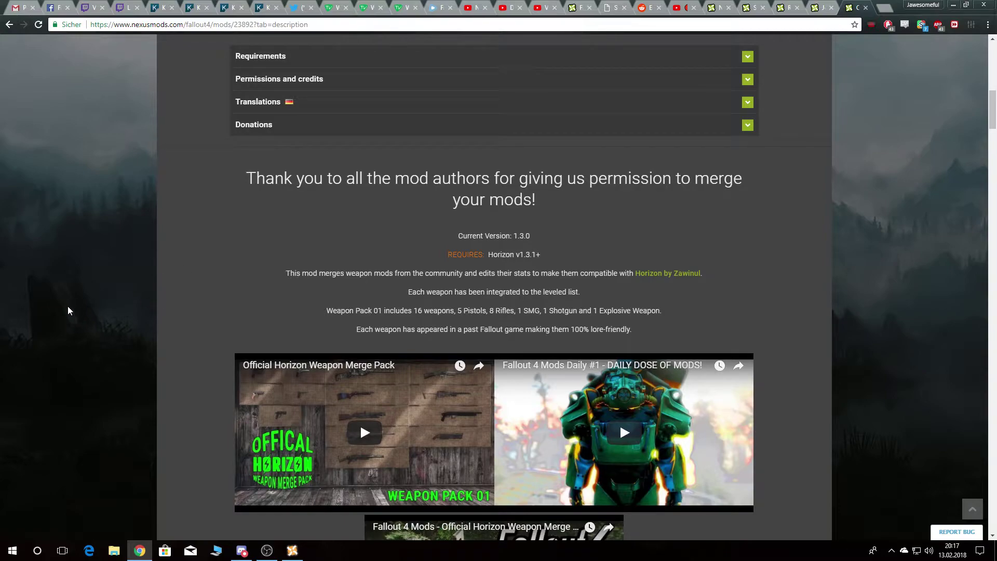
{"action": "scroll", "coordinate": [46, 321], "scroll_direction": "down", "scroll_amount": 10}
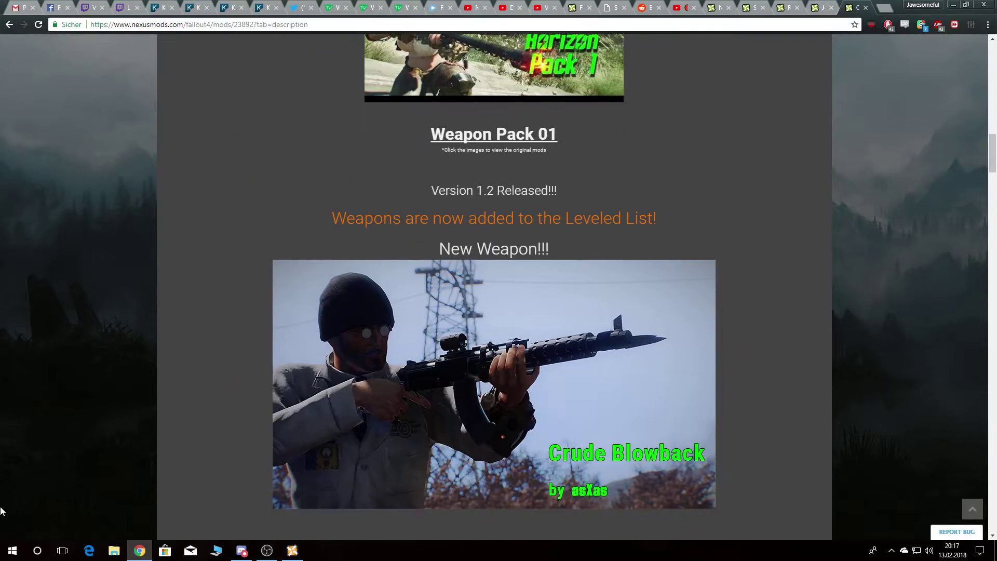
{"action": "scroll", "coordinate": [92, 352], "scroll_direction": "down", "scroll_amount": 10}
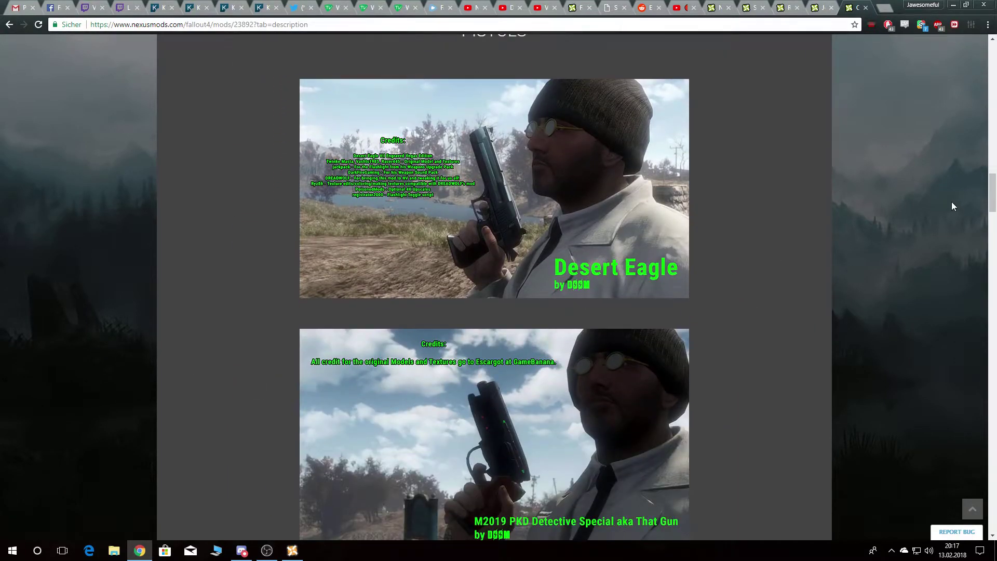
{"action": "left_click_drag", "start_coordinate": [992, 192], "coordinate": [992, 349]}
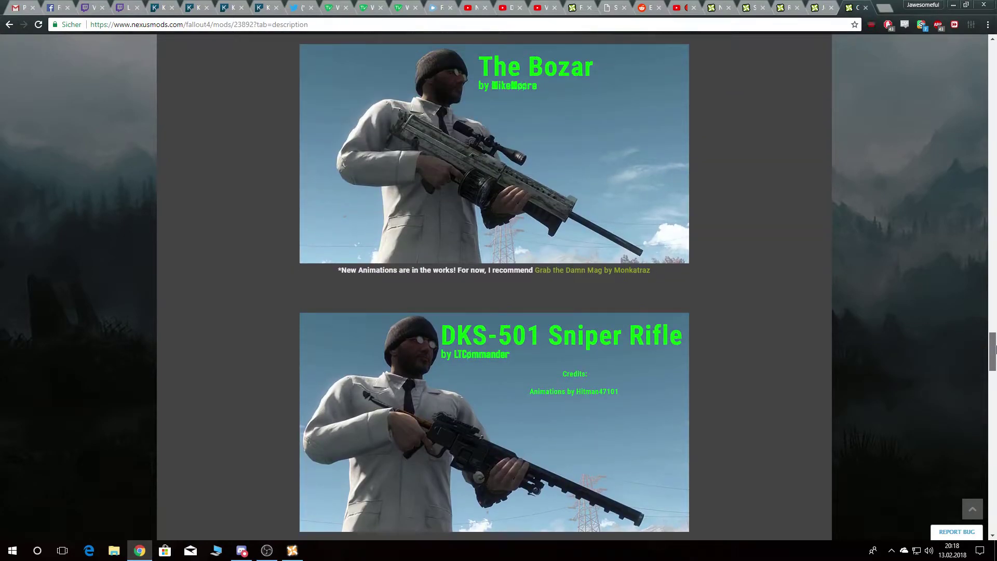
{"action": "left_click_drag", "start_coordinate": [992, 349], "coordinate": [996, 47]}
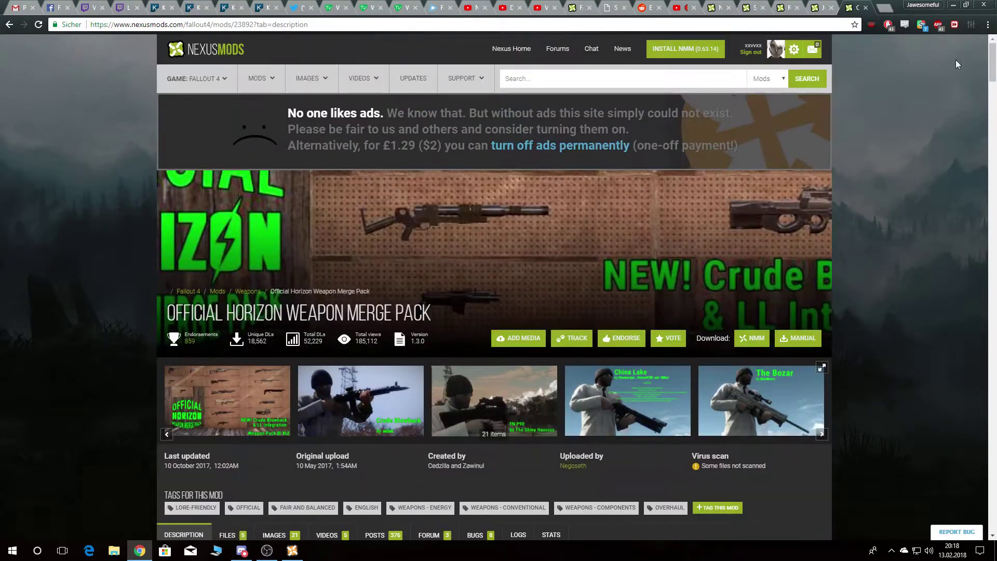
Back in Nexus Mod Manager, view the KREBS AK, McMillan CS5, Accelerator Plasma, SVT-40 4K Textures, Russian Recon Pack and Wasteland Melody's Service Rifle descriptions.
{"action": "left_click", "coordinate": [288, 553]}
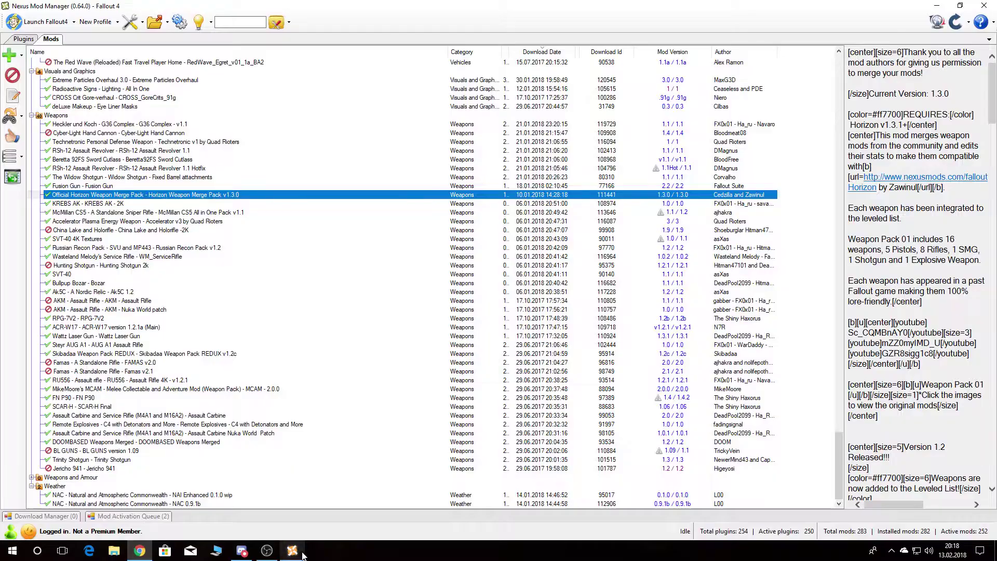
{"action": "left_click", "coordinate": [77, 206]}
{"action": "left_click", "coordinate": [101, 213]}
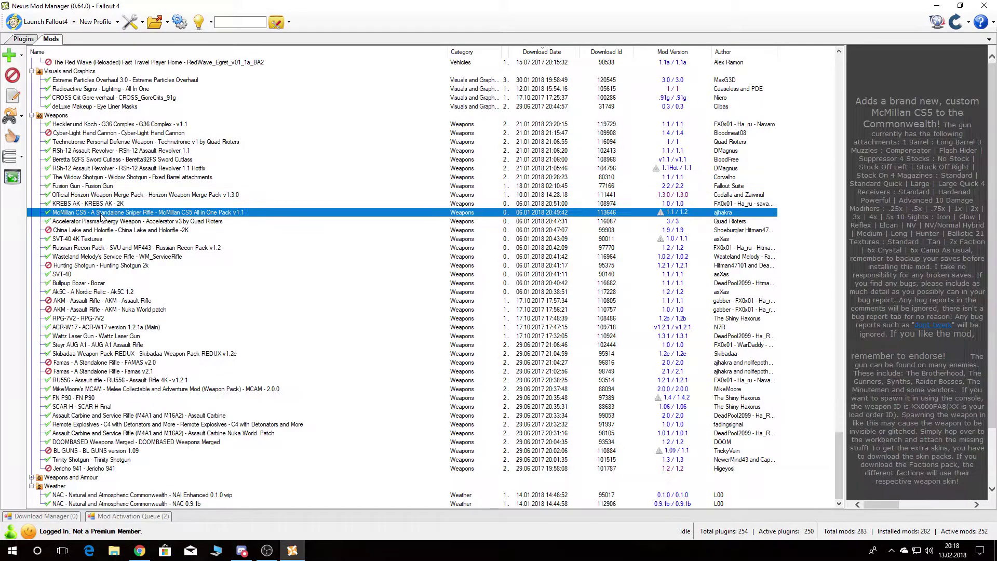
{"action": "left_click", "coordinate": [129, 222]}
{"action": "left_click", "coordinate": [75, 240]}
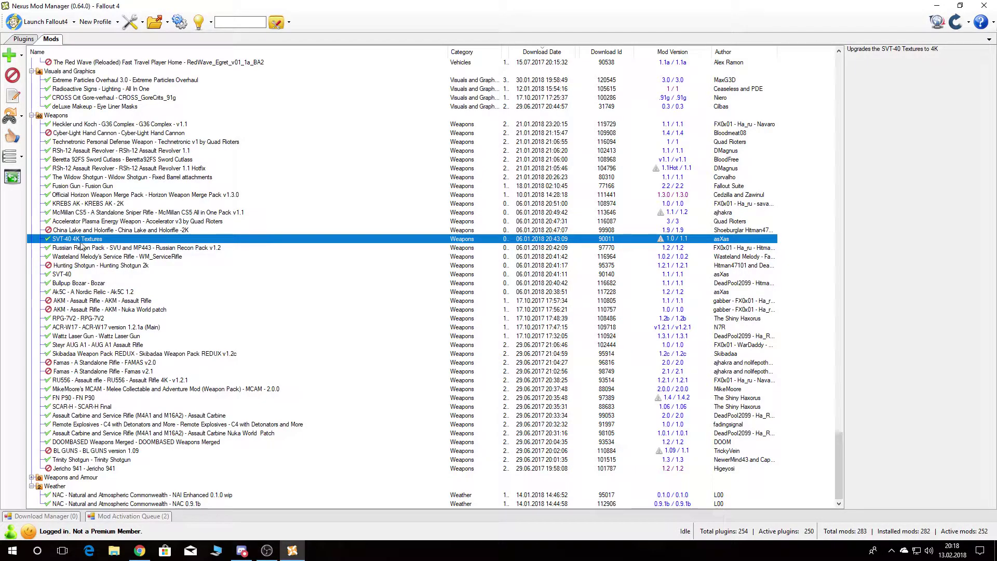
{"action": "left_click", "coordinate": [81, 247]}
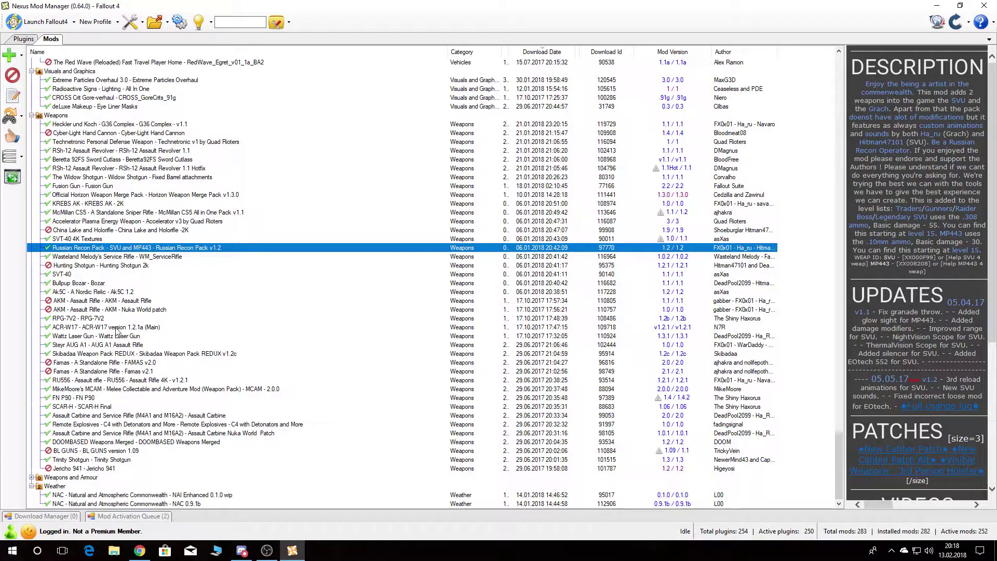
{"action": "left_click", "coordinate": [90, 258]}
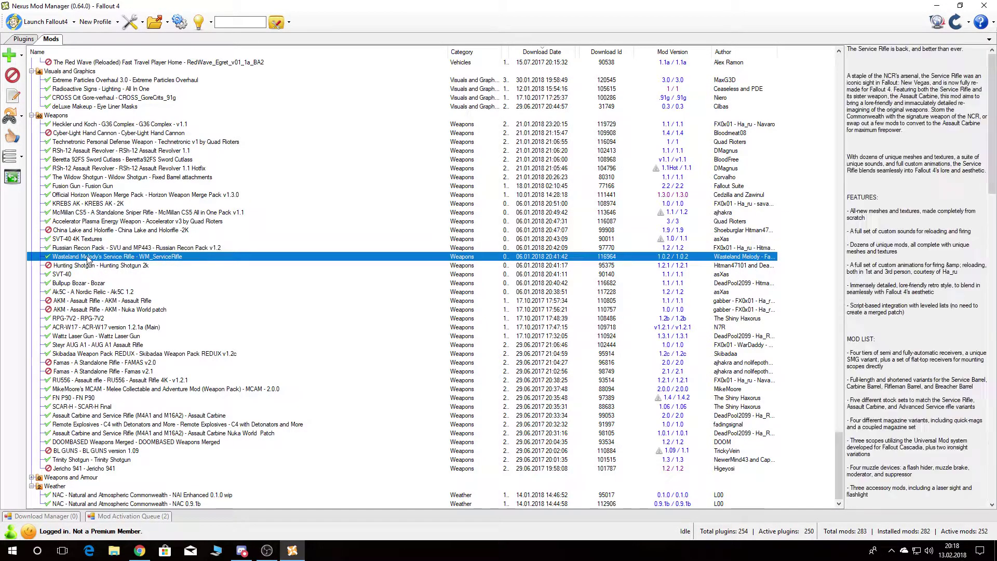
View the description of the Ak5C - A Nordic Relic mod down to its weapon information.
{"action": "left_click", "coordinate": [65, 291]}
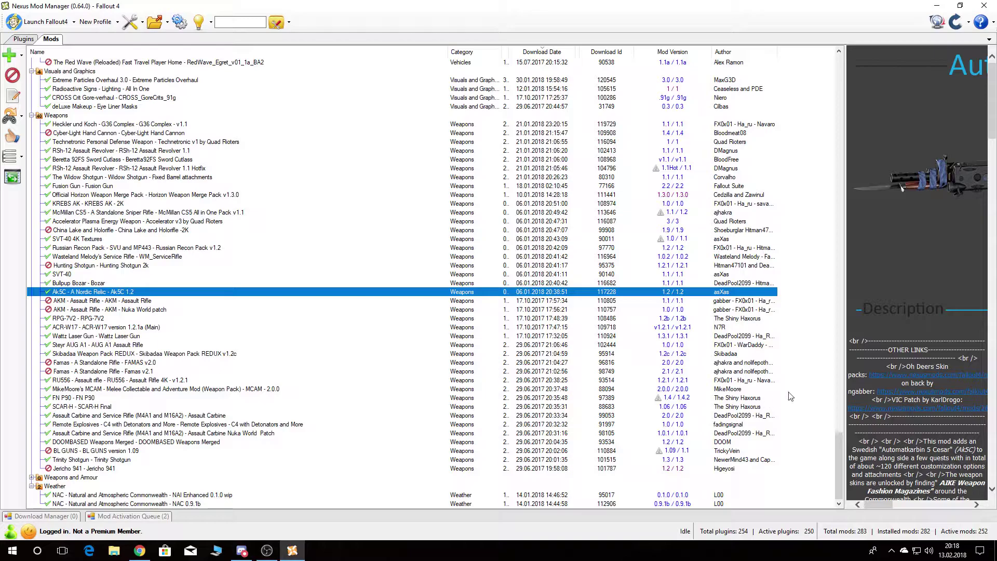
{"action": "scroll", "coordinate": [942, 364], "scroll_direction": "down", "scroll_amount": 10}
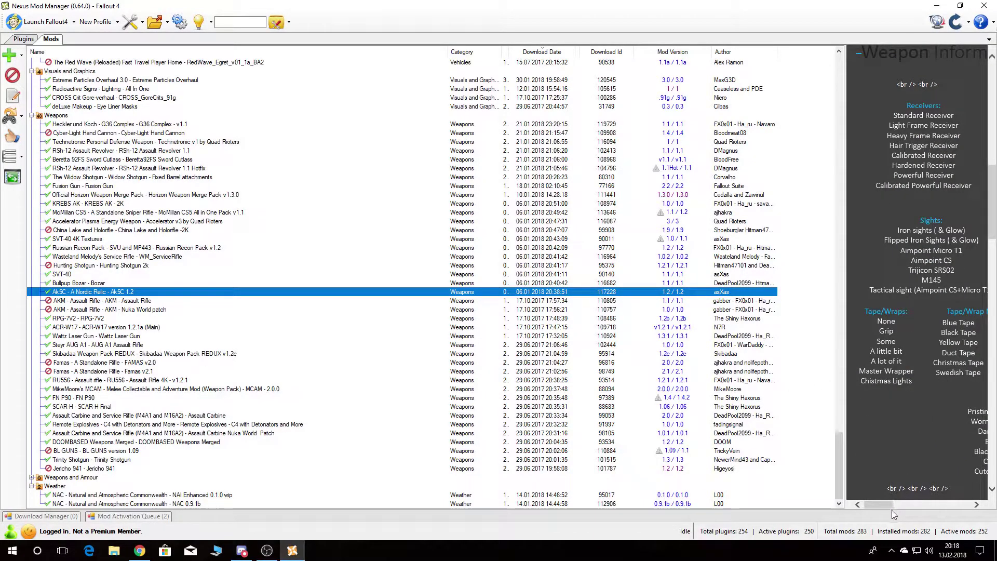
{"action": "mouse_move", "coordinate": [880, 507]}
{"action": "left_mouse_down"}
{"action": "mouse_move", "coordinate": [949, 506]}
{"action": "mouse_move", "coordinate": [880, 504]}
{"action": "left_mouse_up"}
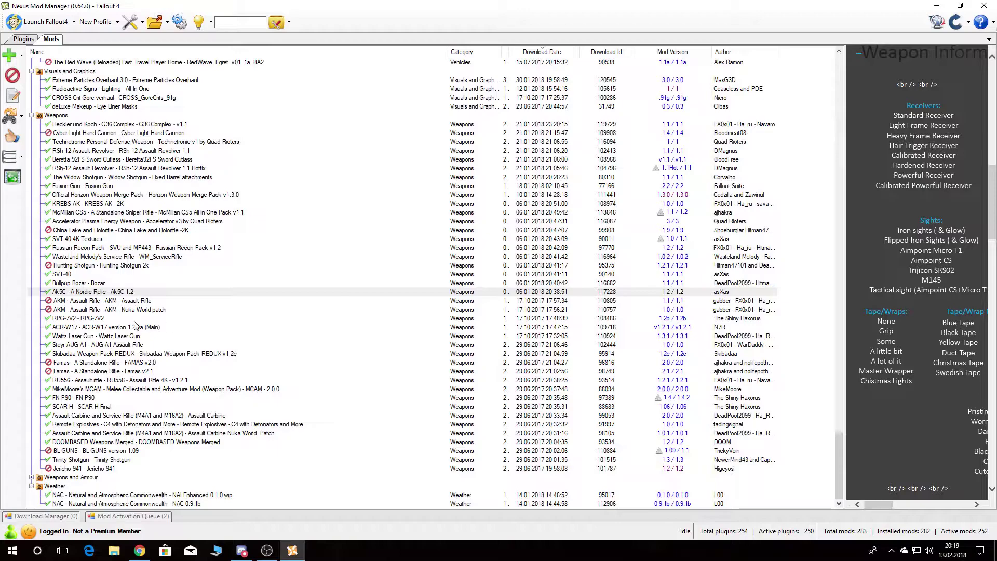
View the descriptions of the RPG-7V2, ACR-W17 and Skibadaa Weapon Pack REDUX mods.
{"action": "left_click", "coordinate": [80, 319]}
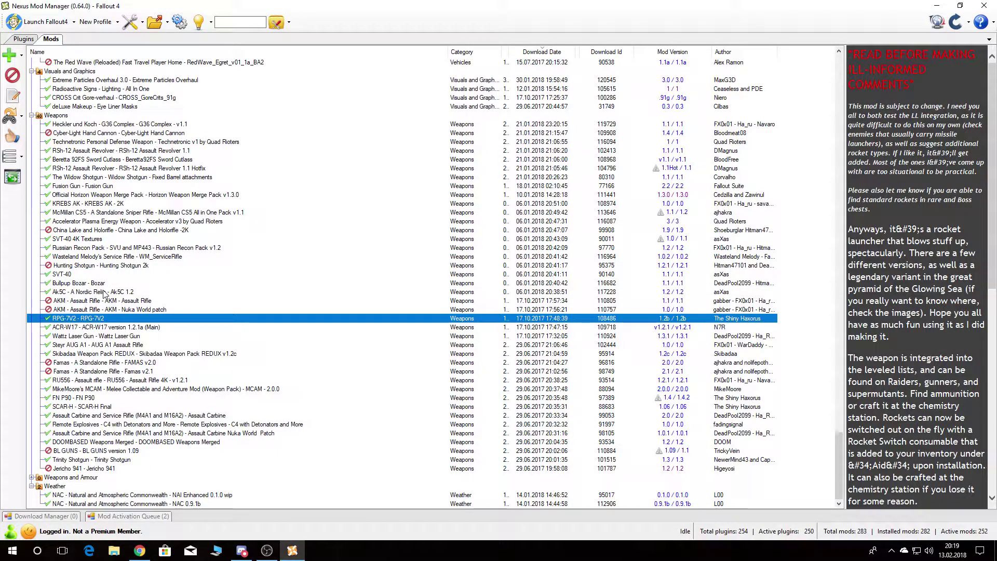
{"action": "left_click", "coordinate": [126, 328]}
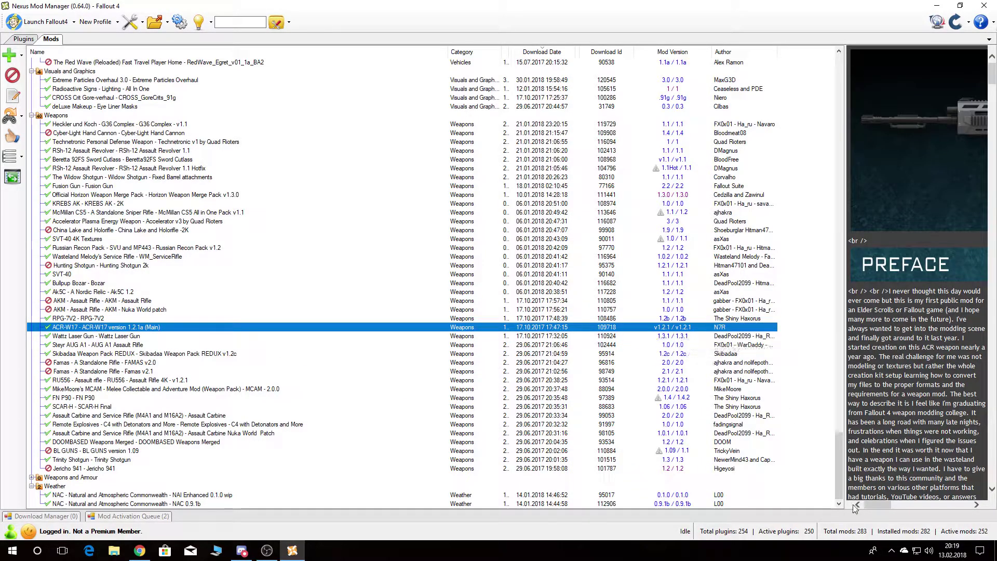
{"action": "left_click_drag", "start_coordinate": [886, 505], "coordinate": [863, 507]}
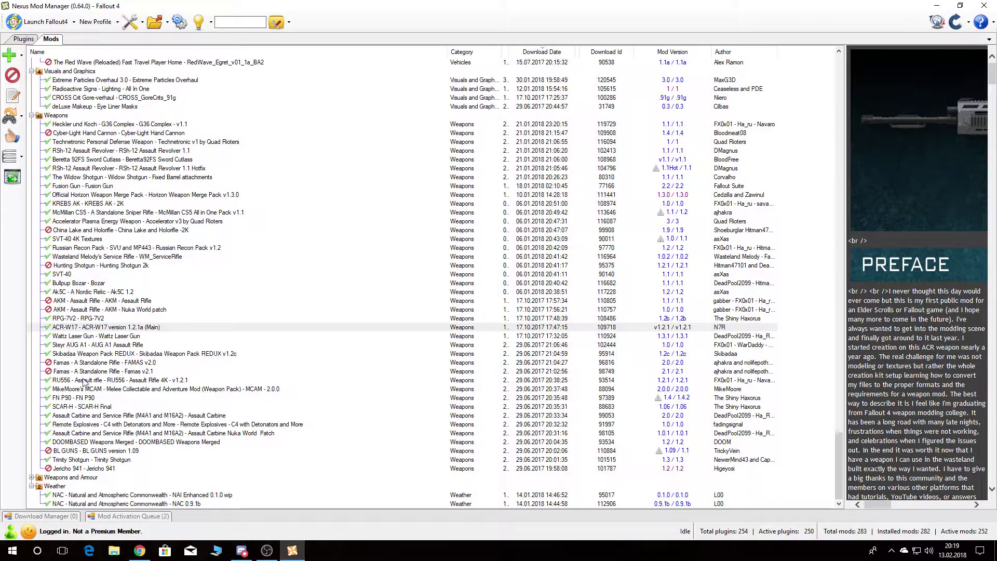
{"action": "left_click", "coordinate": [94, 354]}
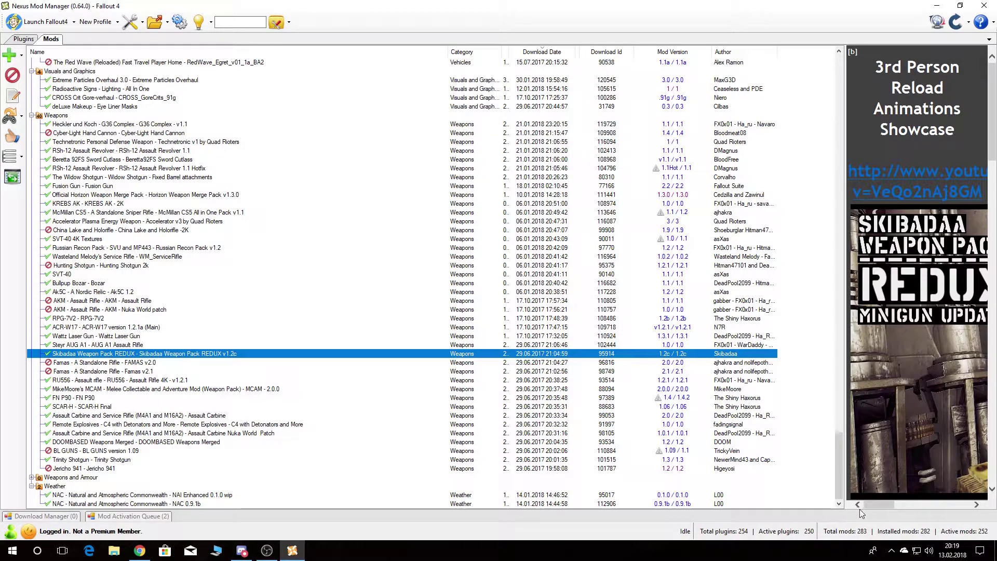
{"action": "mouse_move", "coordinate": [874, 504]}
{"action": "left_mouse_down"}
{"action": "mouse_move", "coordinate": [947, 501]}
{"action": "mouse_move", "coordinate": [871, 506]}
{"action": "left_mouse_up"}
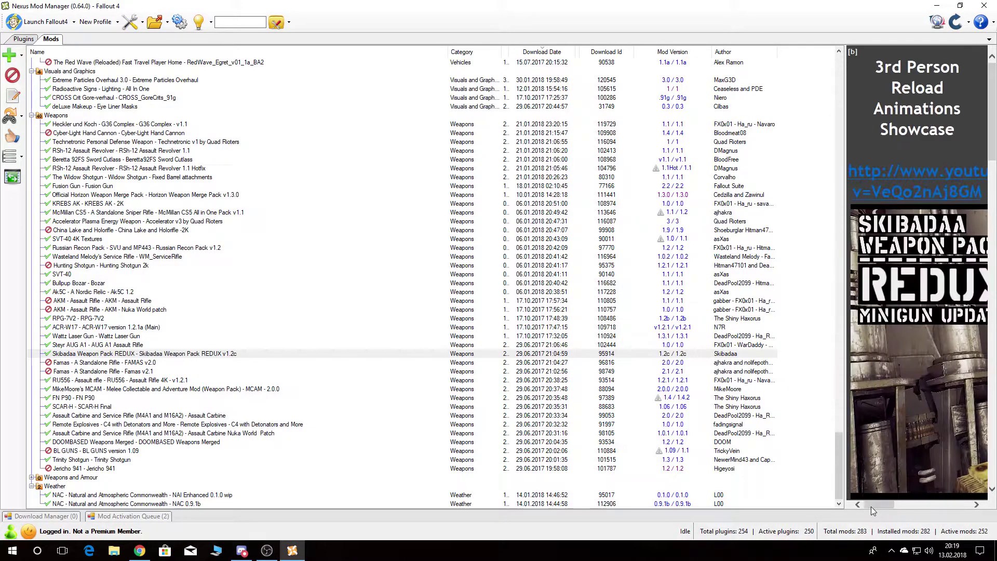
Open the Skibadaa Weapon Pack REDUX page on Nexus in the browser and read its description down to the console commands and credits.
{"action": "left_click", "coordinate": [670, 356]}
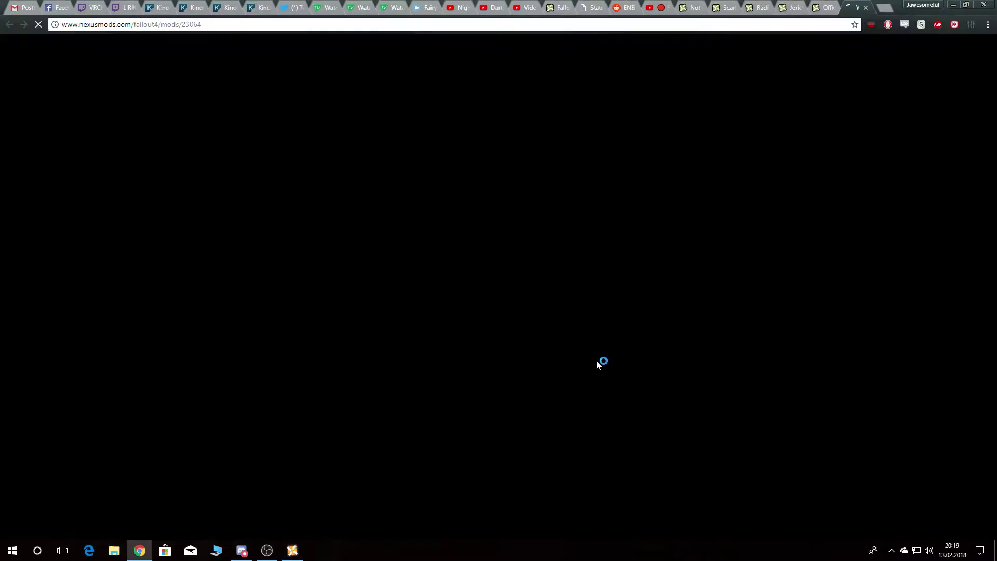
{"action": "scroll", "coordinate": [111, 388], "scroll_direction": "down", "scroll_amount": 10}
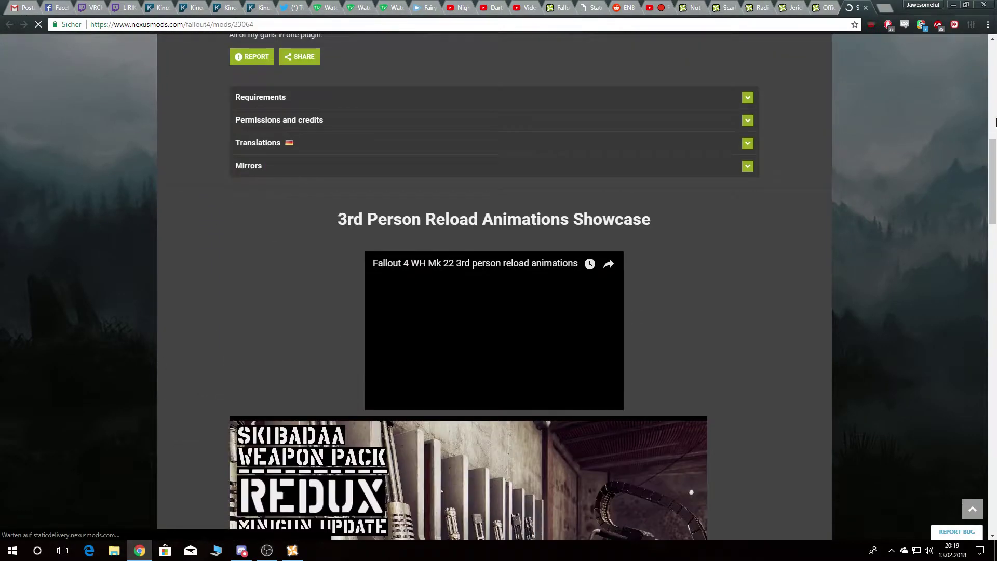
{"action": "left_click_drag", "start_coordinate": [993, 179], "coordinate": [993, 391]}
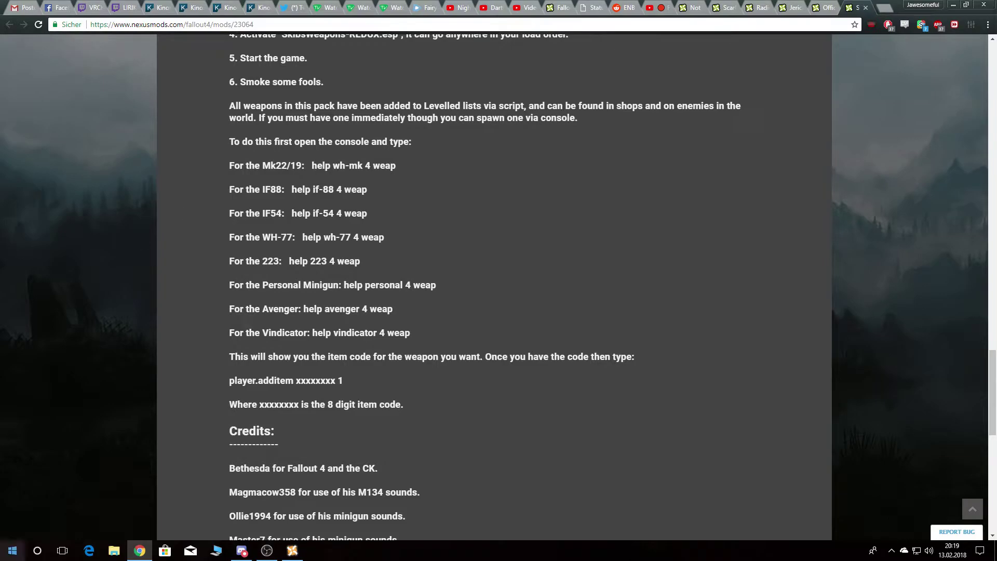
{"action": "scroll", "coordinate": [80, 387], "scroll_direction": "down", "scroll_amount": 3}
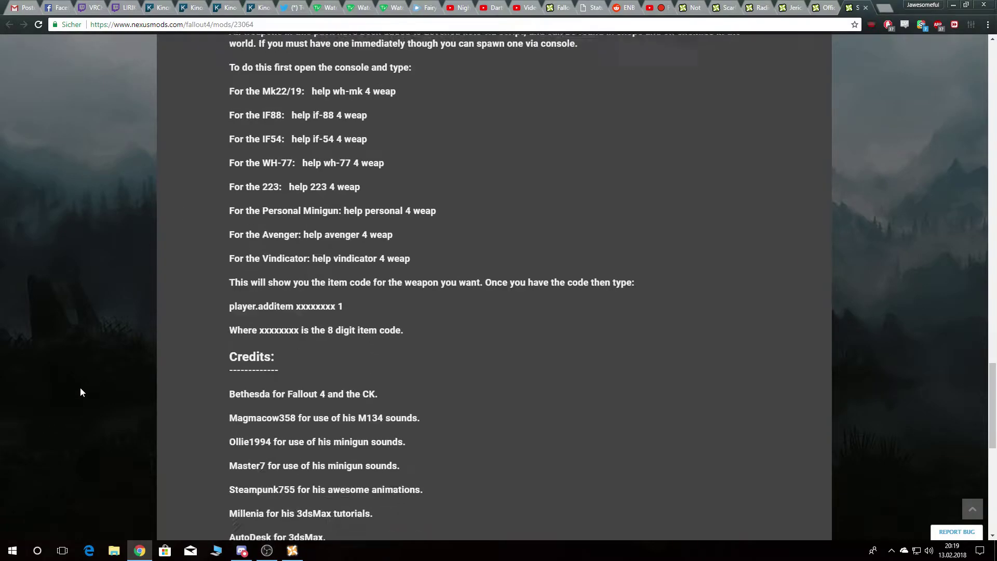
{"action": "scroll", "coordinate": [96, 365], "scroll_direction": "up", "scroll_amount": 18}
{"action": "scroll", "coordinate": [104, 382], "scroll_direction": "up", "scroll_amount": 12}
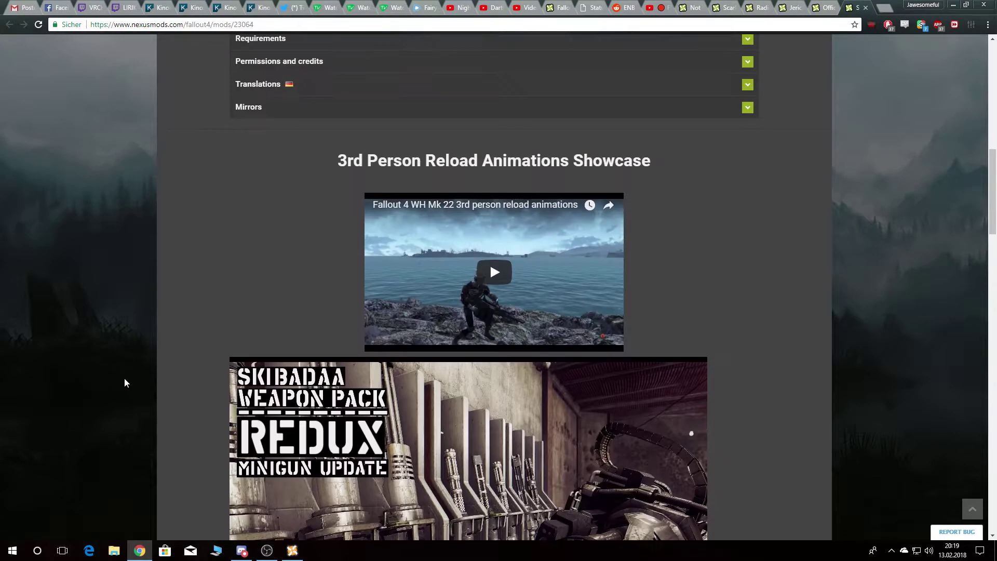
Read the author's sticky post about the minigun muzzle mods and compatibility files in the weapon pack's comments.
{"action": "left_click", "coordinate": [382, 217]}
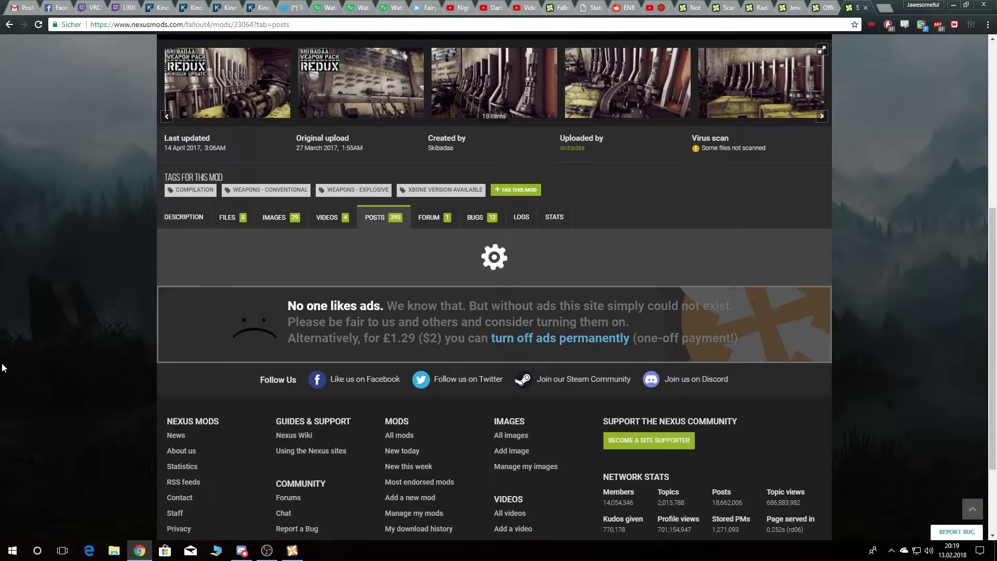
{"action": "scroll", "coordinate": [6, 368], "scroll_direction": "down", "scroll_amount": 5}
{"action": "scroll", "coordinate": [459, 325], "scroll_direction": "down", "scroll_amount": 1}
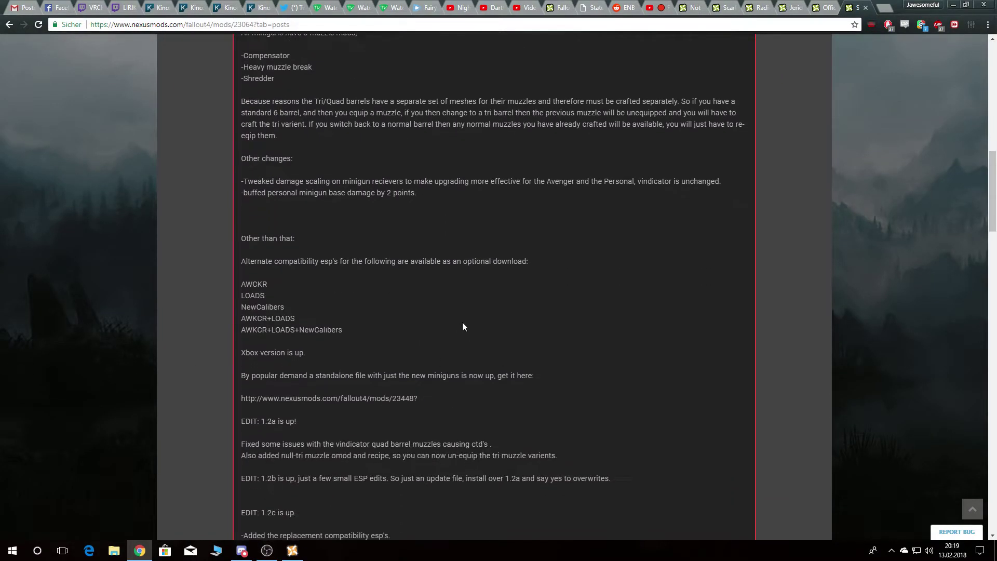
{"action": "left_click_drag", "start_coordinate": [993, 214], "coordinate": [717, 222]}
{"action": "scroll", "coordinate": [717, 222], "scroll_direction": "up", "scroll_amount": 8}
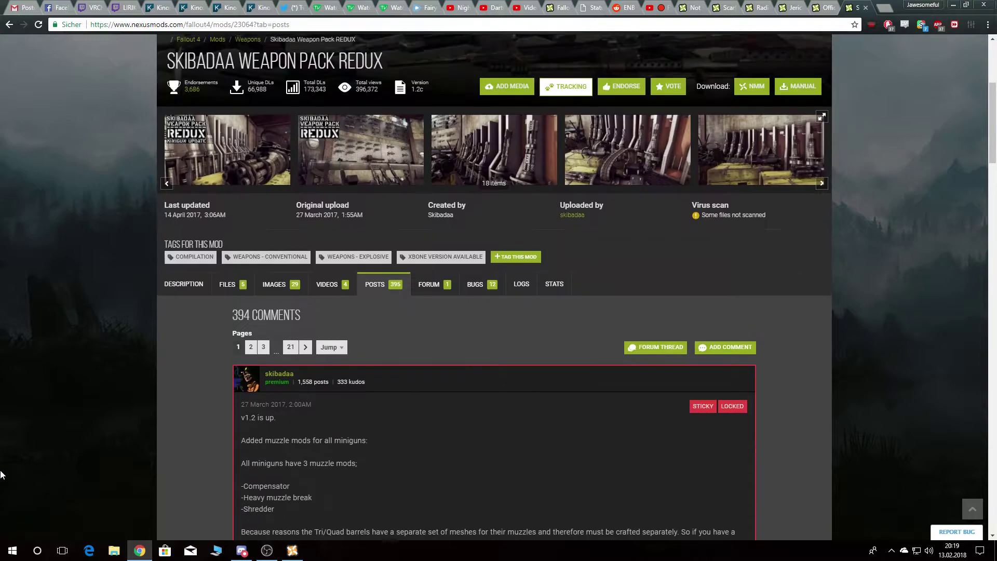
{"action": "left_click", "coordinate": [263, 387]}
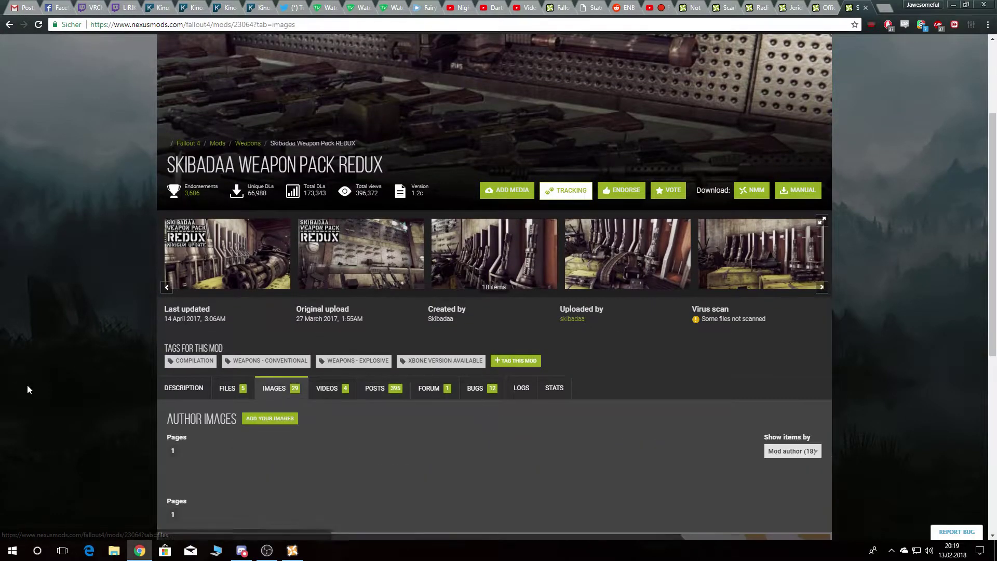
{"action": "scroll", "coordinate": [32, 317], "scroll_direction": "down", "scroll_amount": 6}
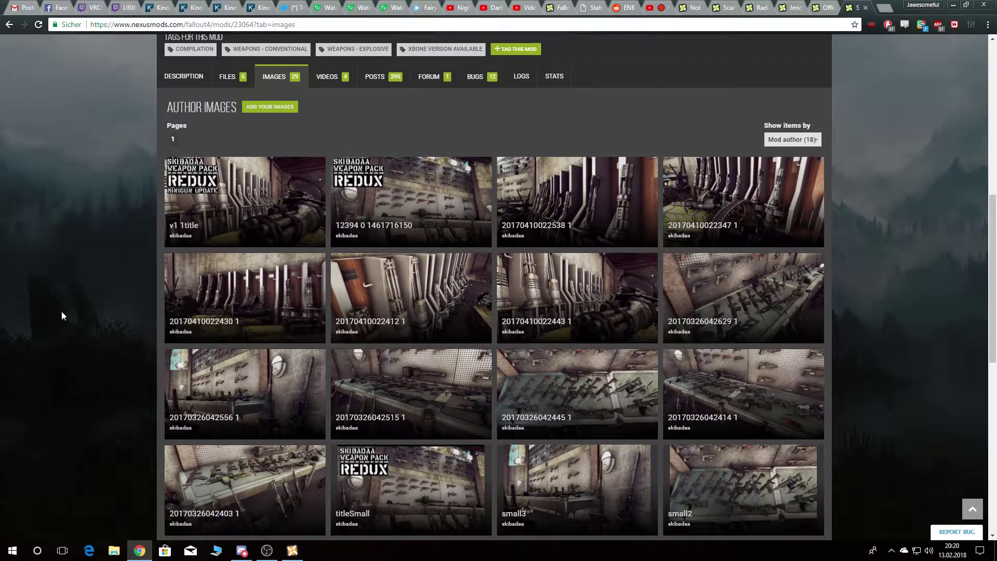
{"action": "scroll", "coordinate": [61, 315], "scroll_direction": "down", "scroll_amount": 2}
{"action": "left_click", "coordinate": [443, 278]}
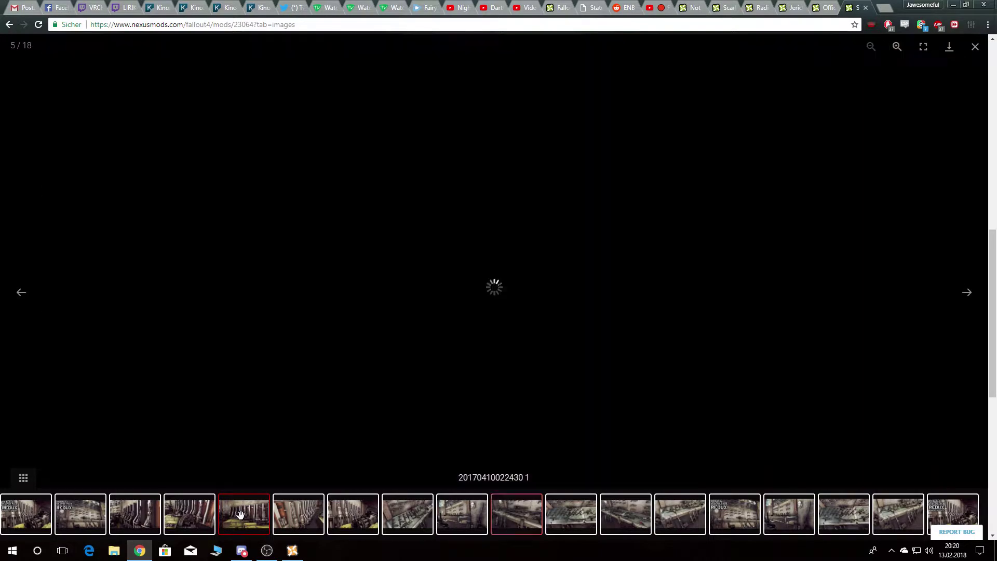
{"action": "left_click", "coordinate": [239, 514]}
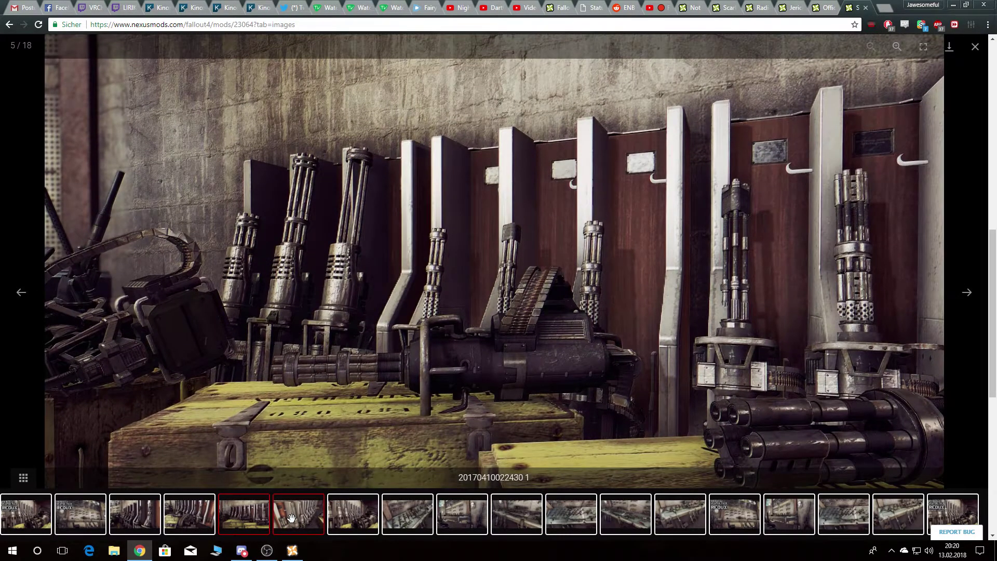
{"action": "left_click", "coordinate": [291, 518]}
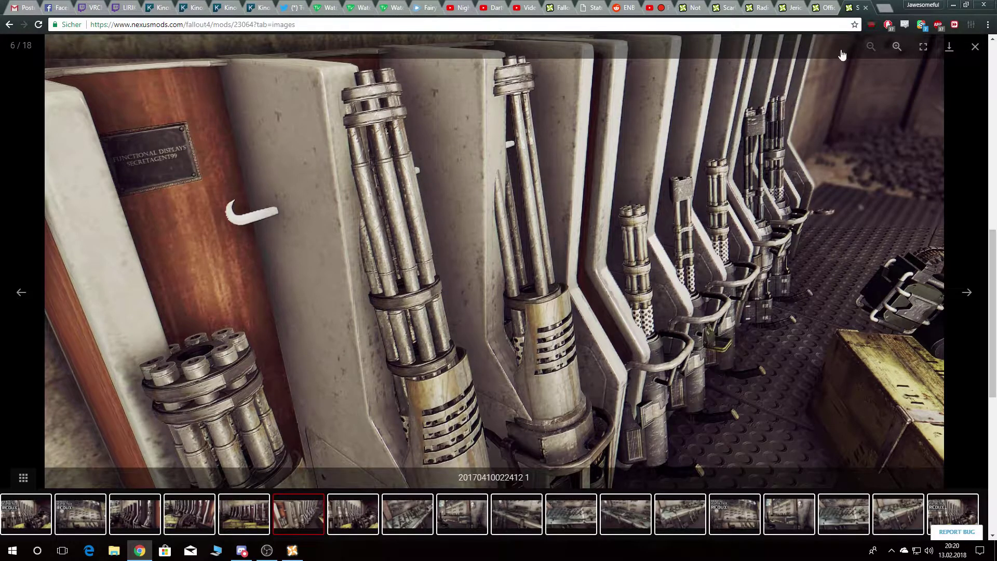
Back in Nexus Mod Manager, view the descriptions of the RU556 Assault Rifle and MCAM melee weapon pack mods.
{"action": "left_click", "coordinate": [953, 4]}
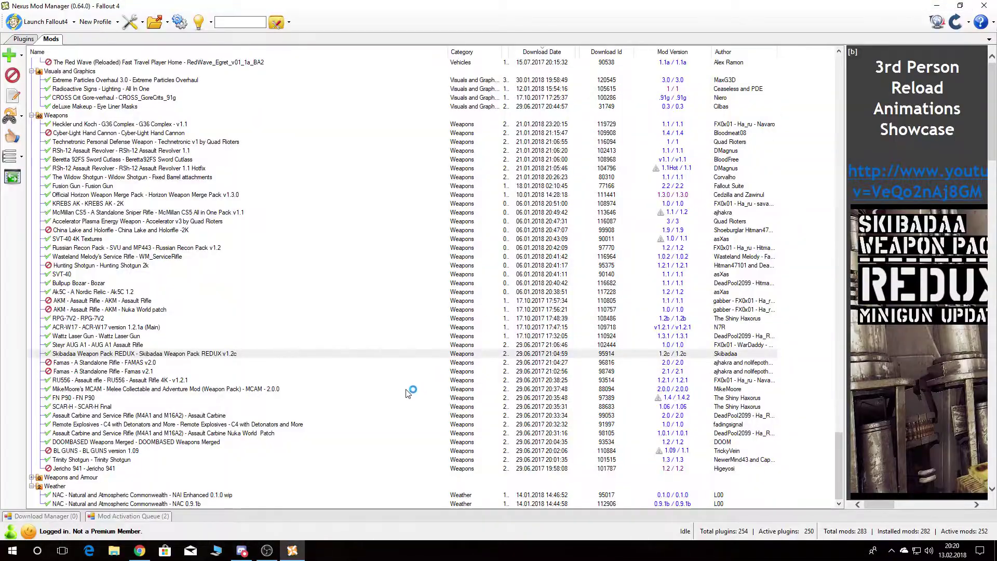
{"action": "left_click", "coordinate": [91, 381]}
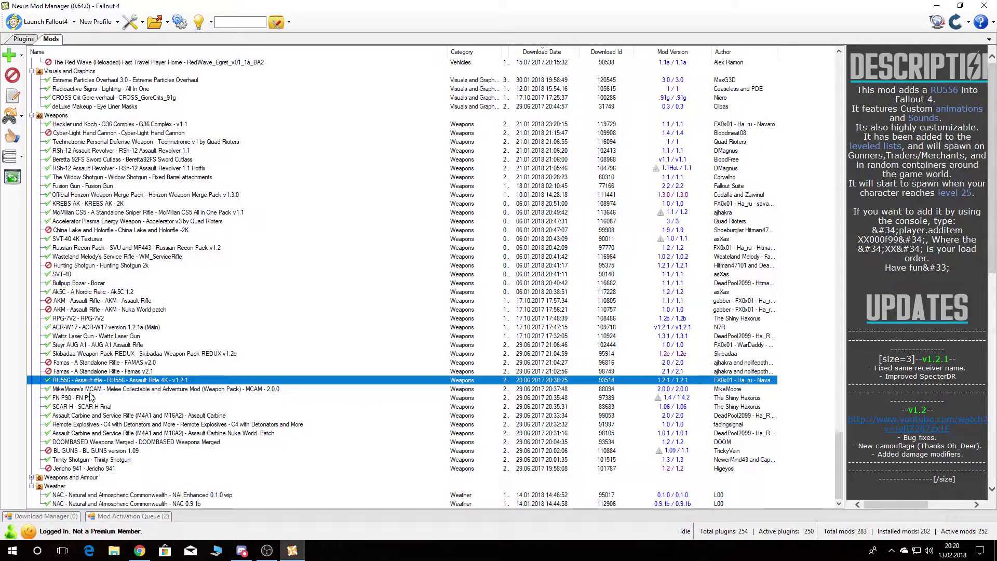
{"action": "left_click", "coordinate": [88, 389]}
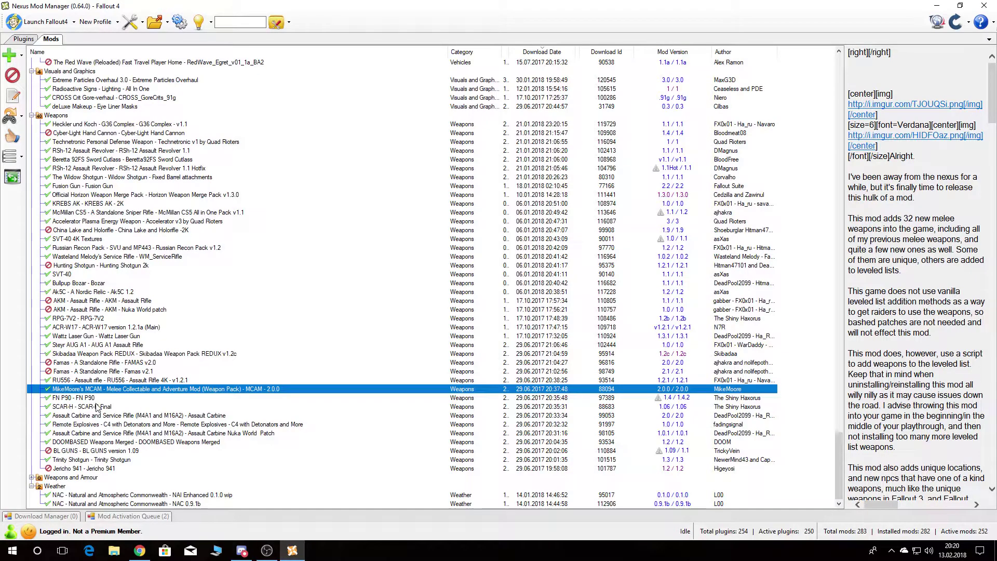
Open the MCAM mod's Nexus page and view its enlarged melee weapon screenshots, including ScreenShot236, ScreenShot237 and ScreenShot240.
{"action": "left_click", "coordinate": [673, 388]}
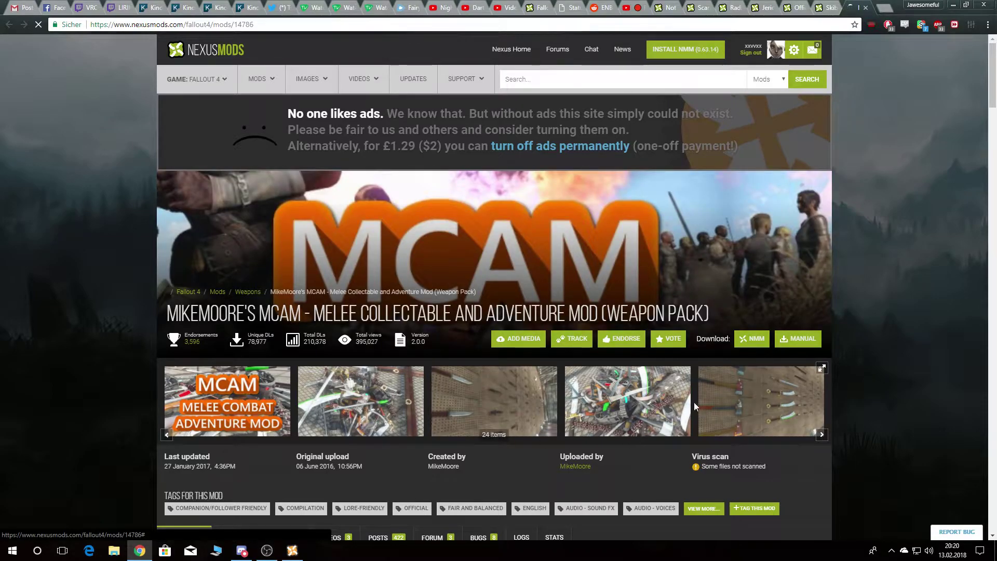
{"action": "left_click", "coordinate": [664, 404]}
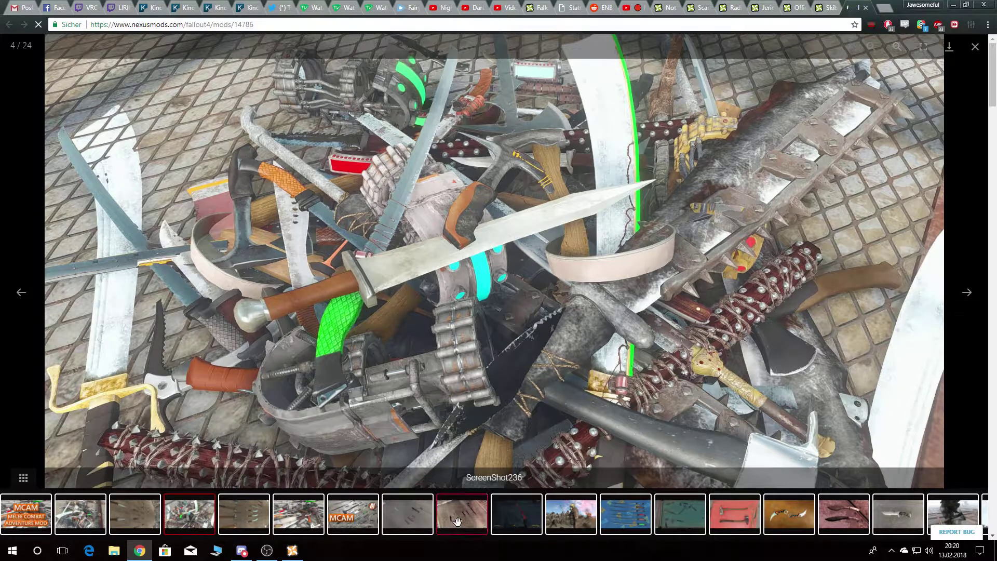
{"action": "left_click", "coordinate": [316, 522]}
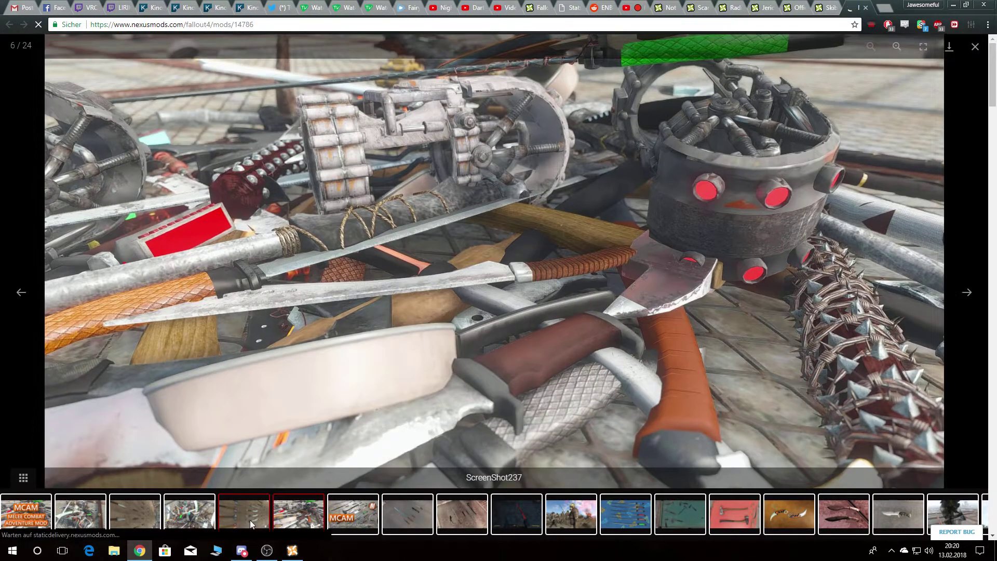
{"action": "left_click", "coordinate": [249, 519]}
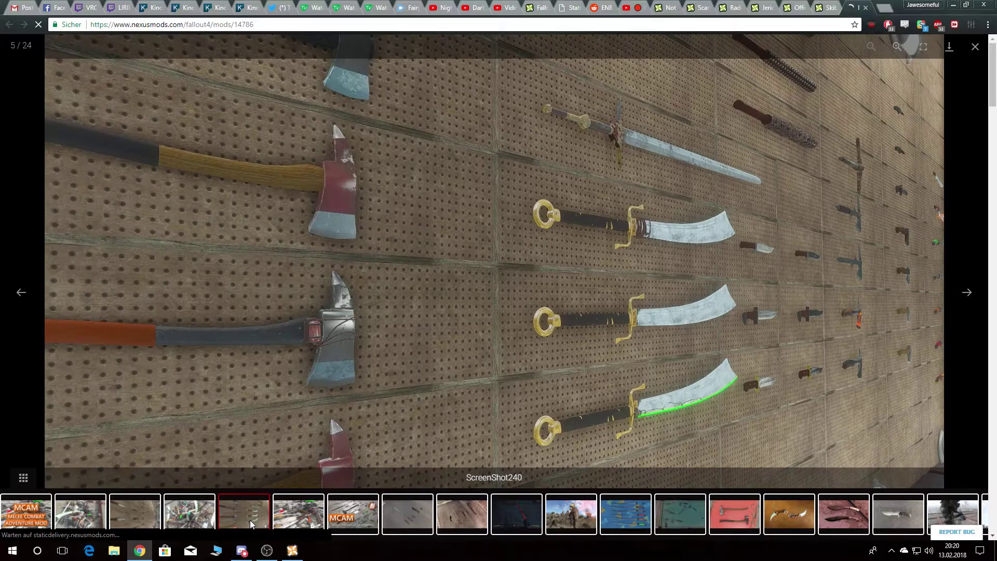
{"action": "left_click", "coordinate": [605, 514]}
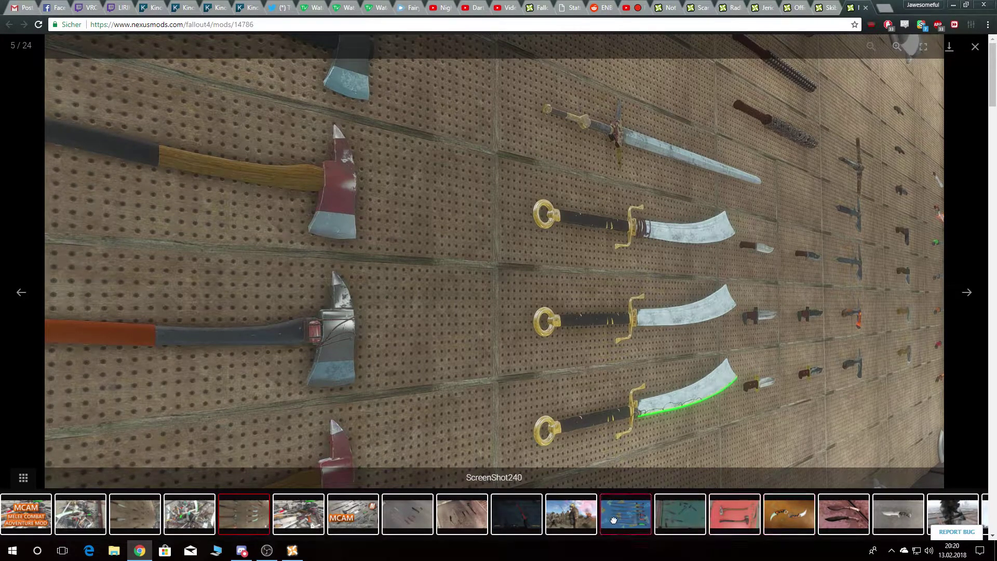